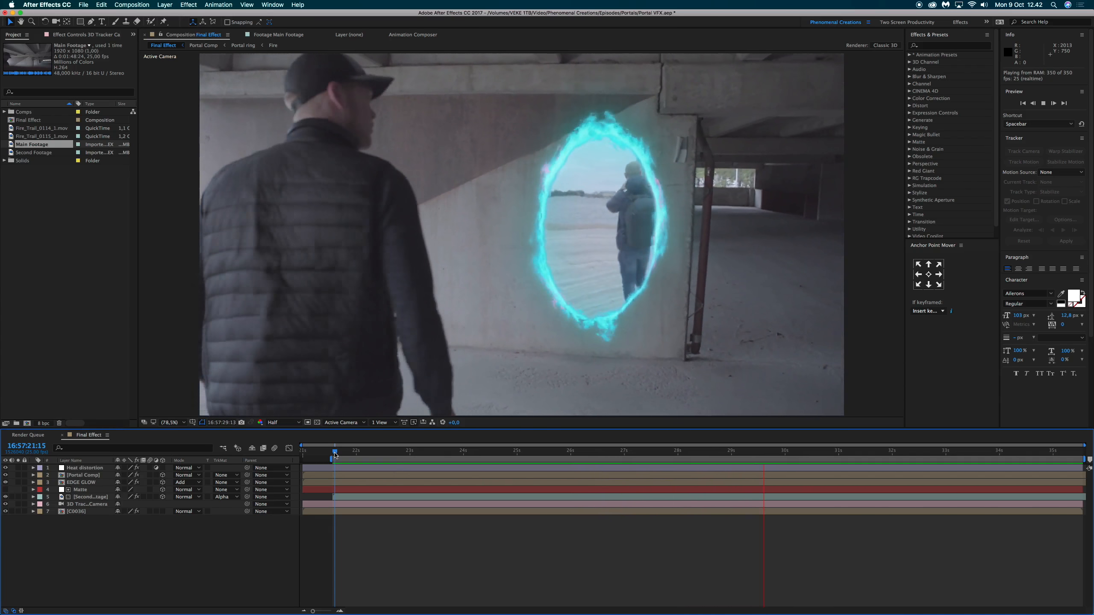
- Play and scrub through the Final Effect composition to review the portal effect across the shot
key(space)
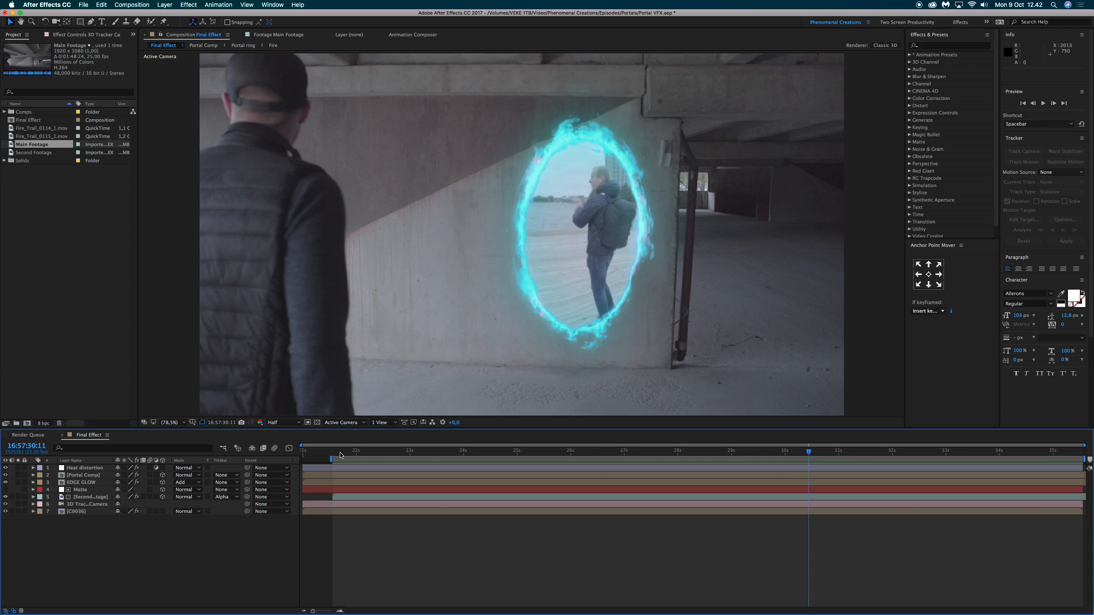
click(338, 453)
key(space)
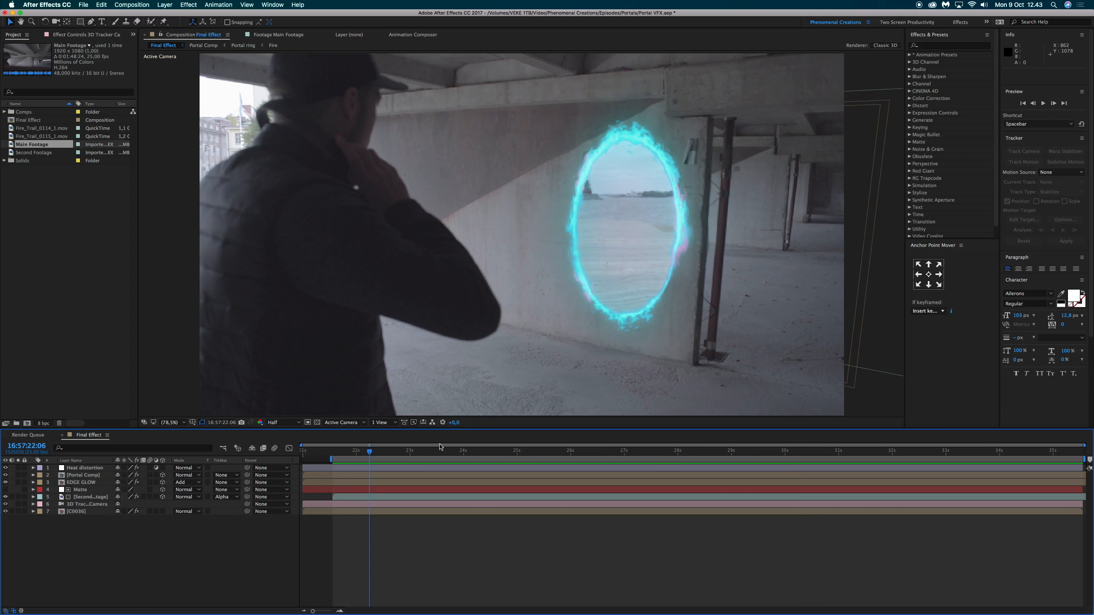
drag(371, 451, 416, 451)
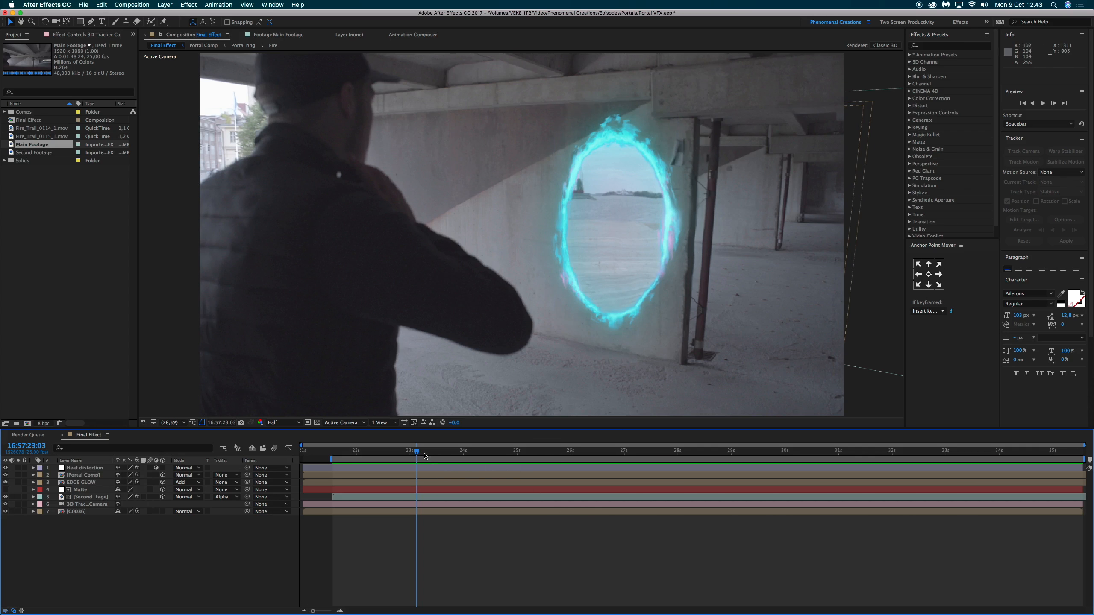
drag(425, 454, 477, 454)
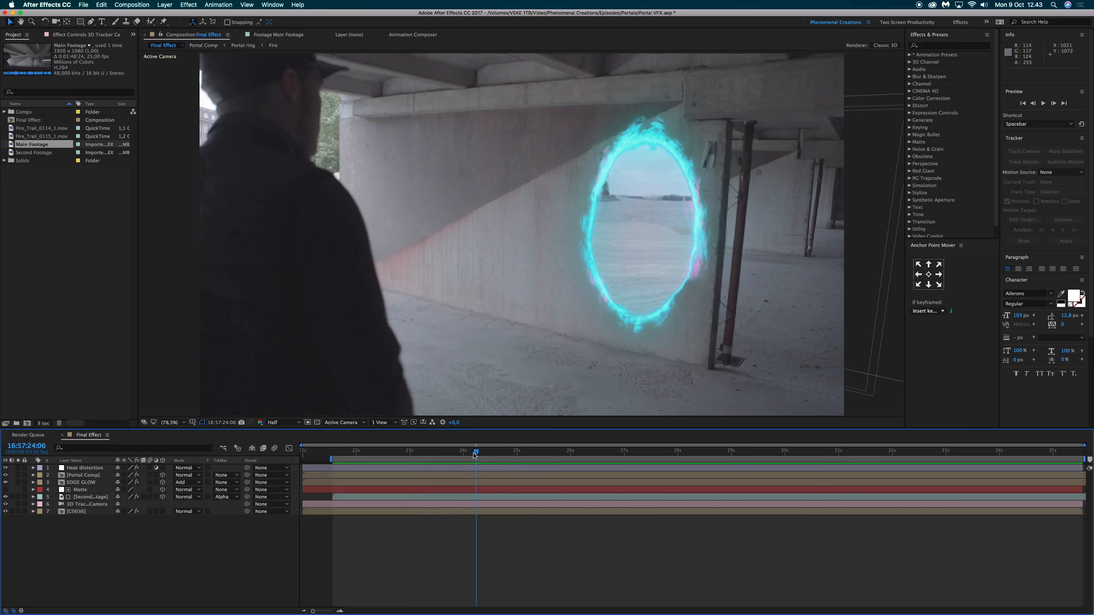
drag(479, 456, 485, 455)
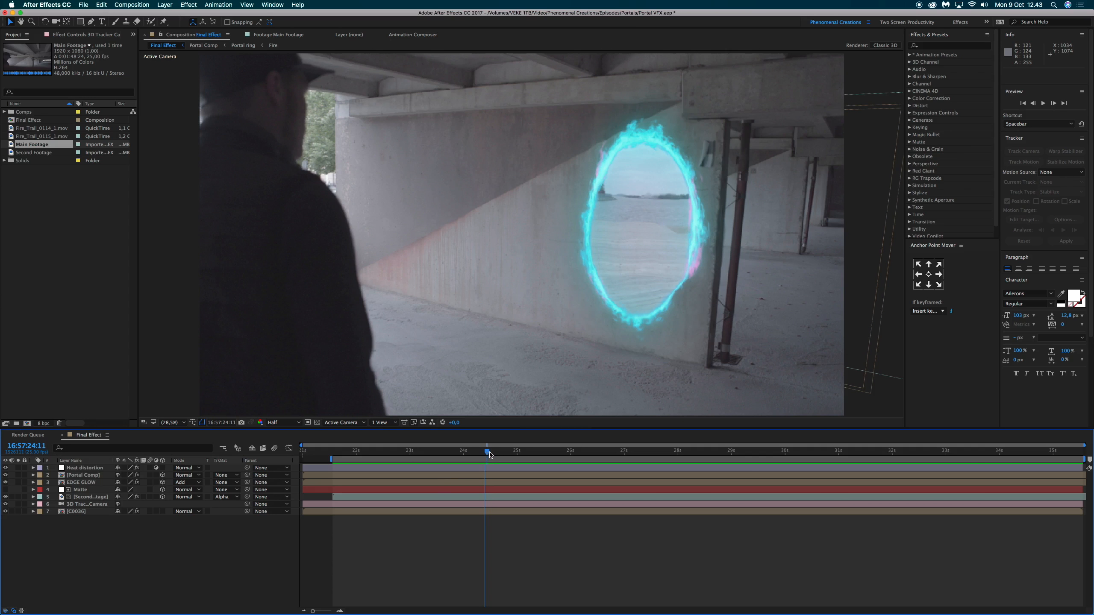
drag(488, 454, 854, 451)
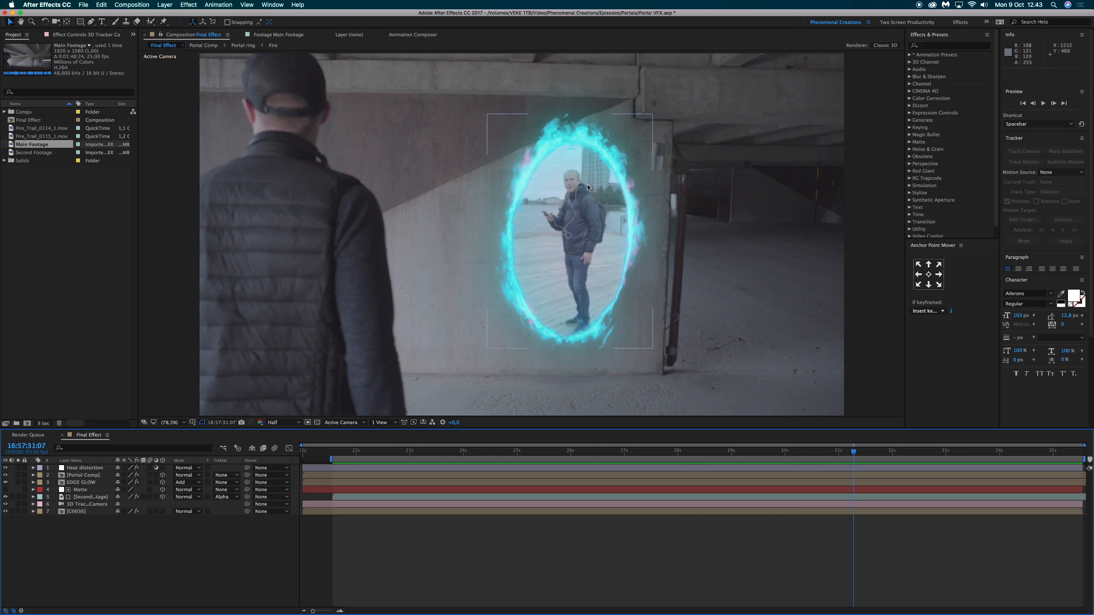
drag(346, 456, 577, 445)
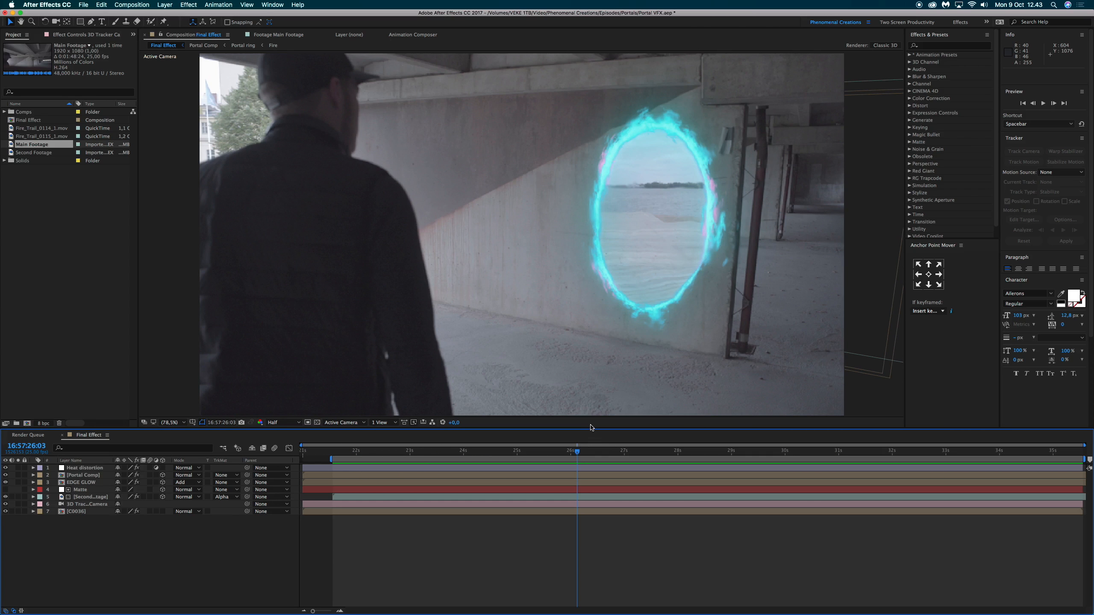
click(606, 173)
- Create a new composition from the Main Footage clip
click(94, 244)
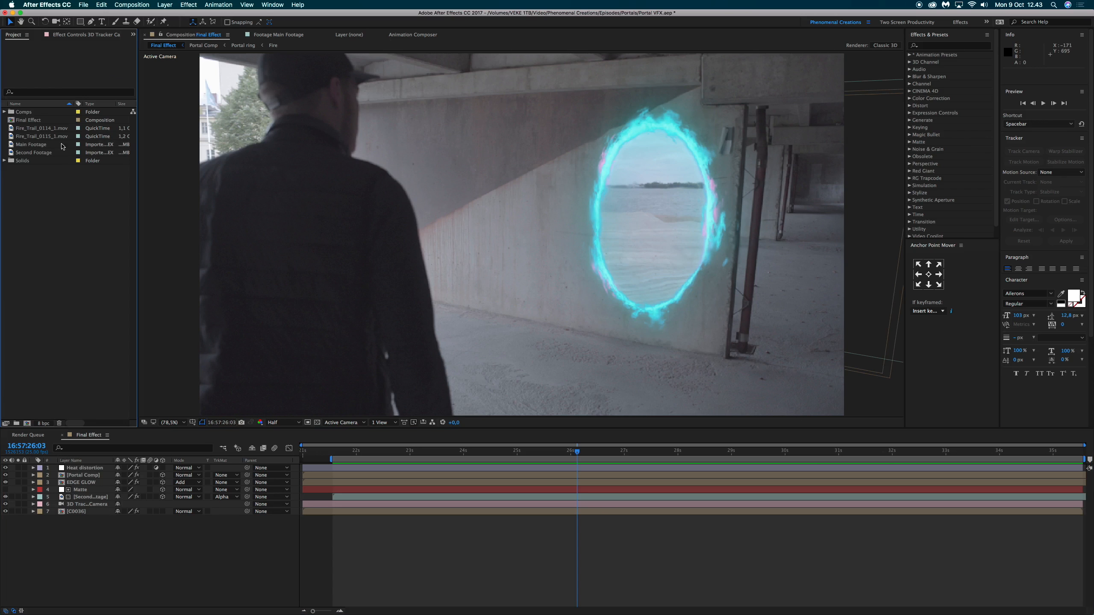
click(31, 145)
click(34, 153)
click(31, 145)
drag(30, 147, 28, 426)
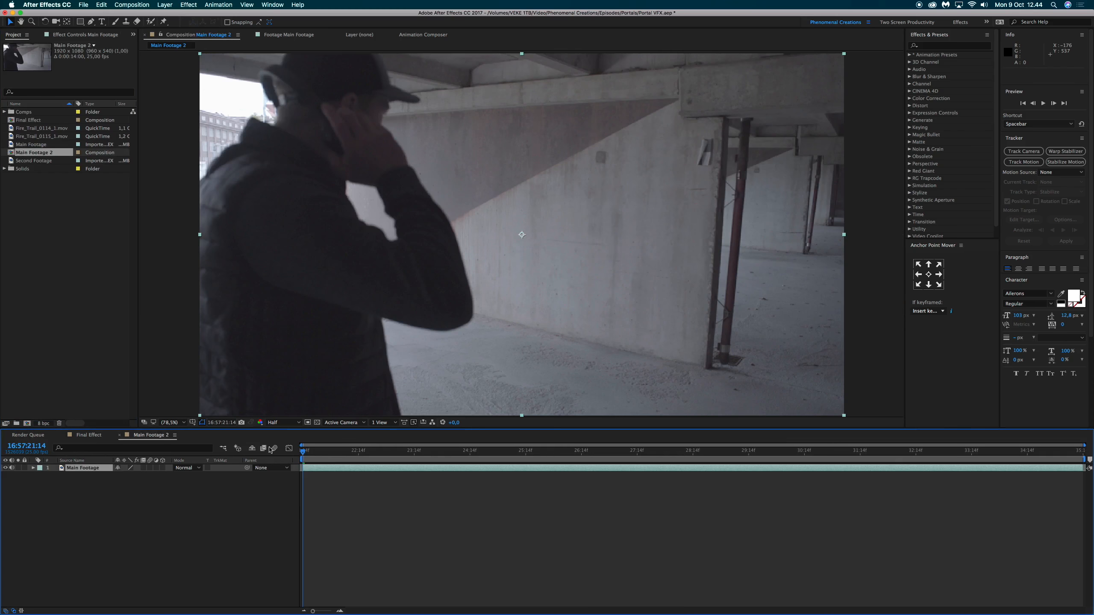
- Mute the Main Footage layer's audio and play the shot in the new composition
key(space)
key(space)
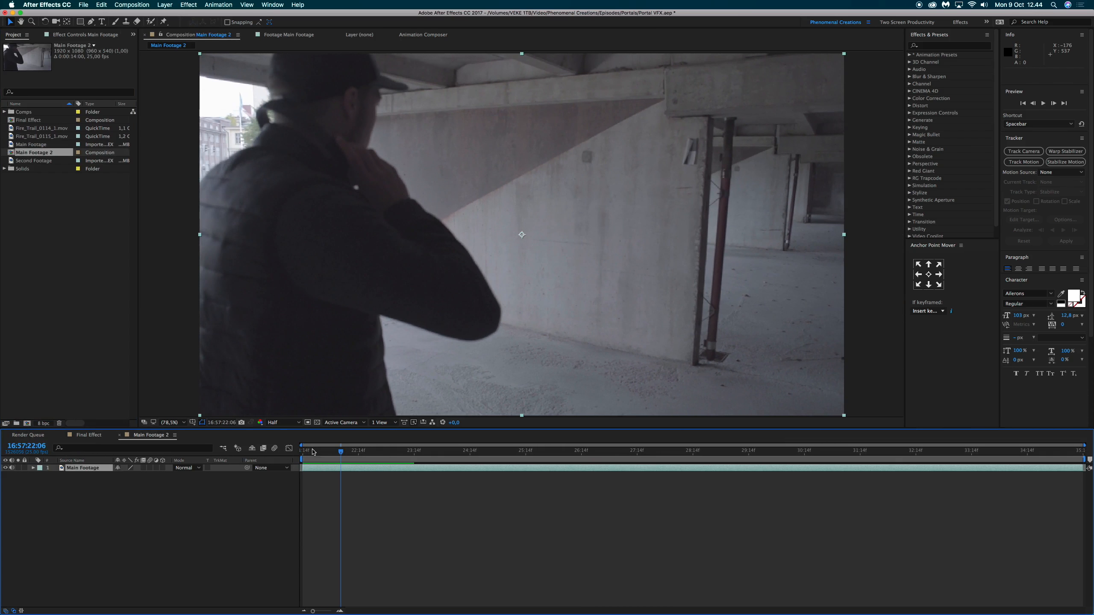
click(11, 468)
key(space)
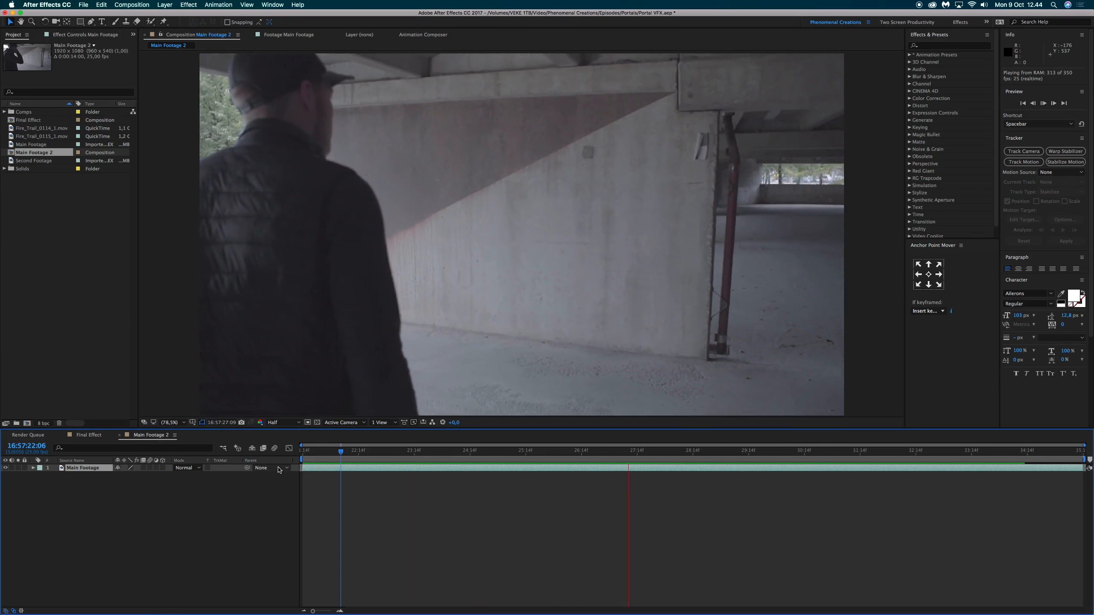
key(space)
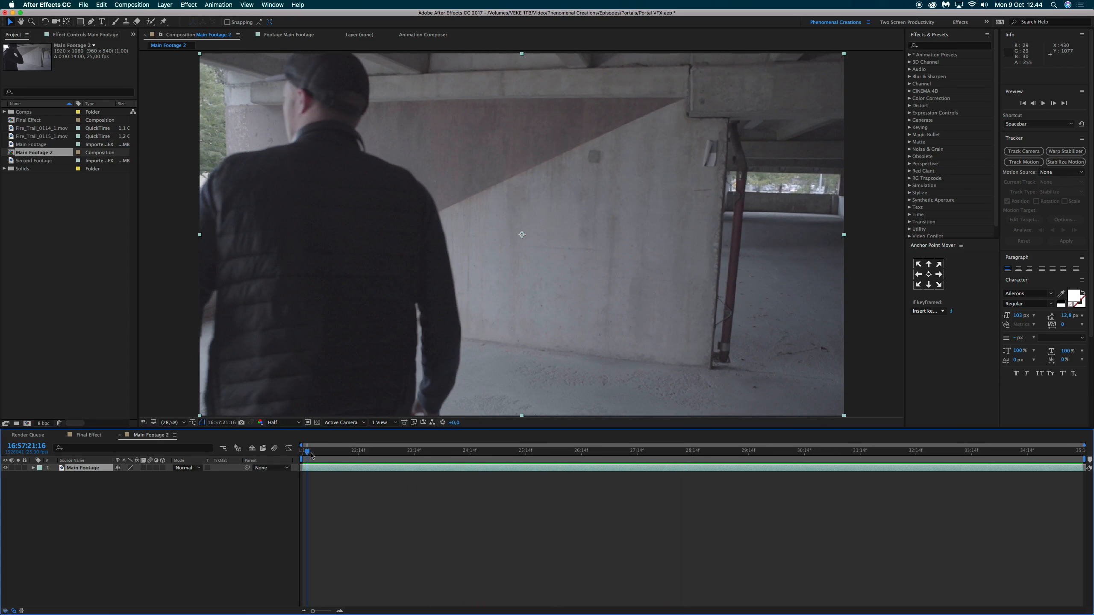
- Run the 3D camera tracker on the Main Footage layer
click(377, 453)
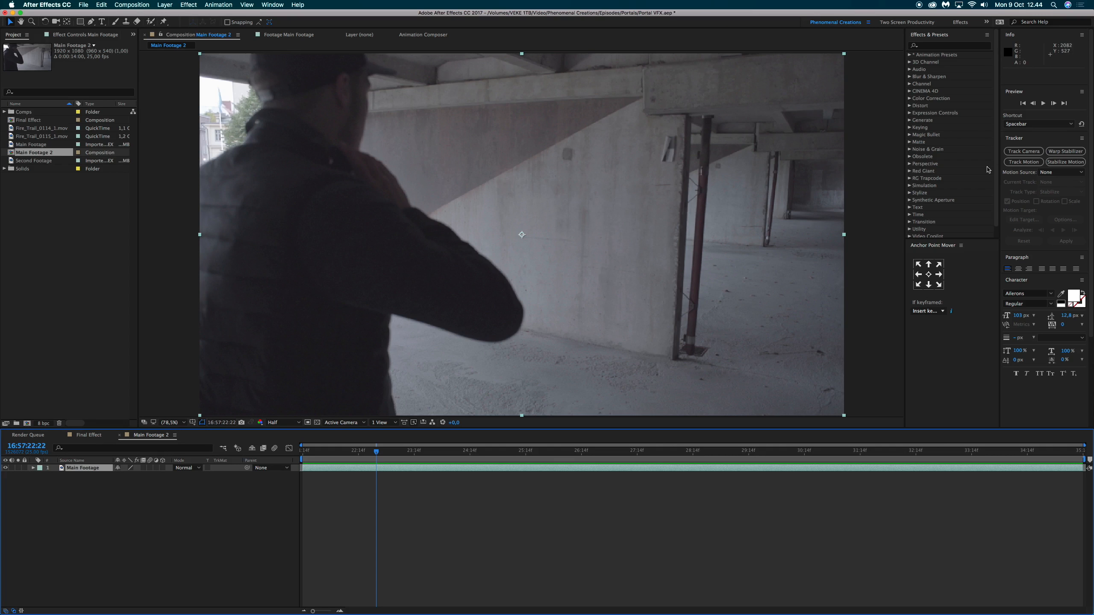
click(1025, 153)
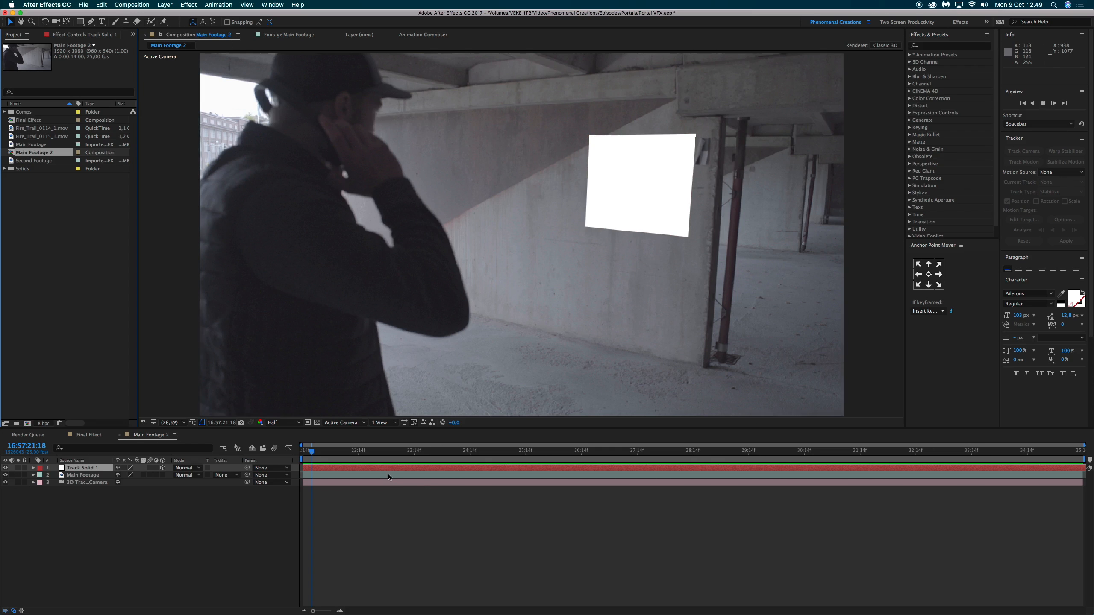
- Play and scrub the composition to check how the white track solid sticks to the concrete wall
key(space)
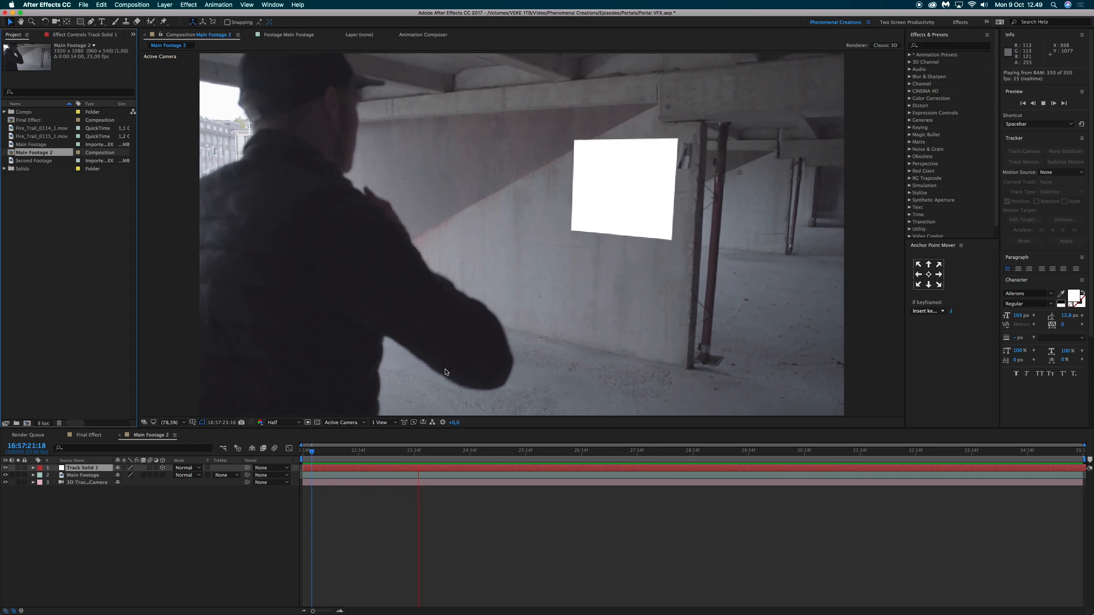
key(space)
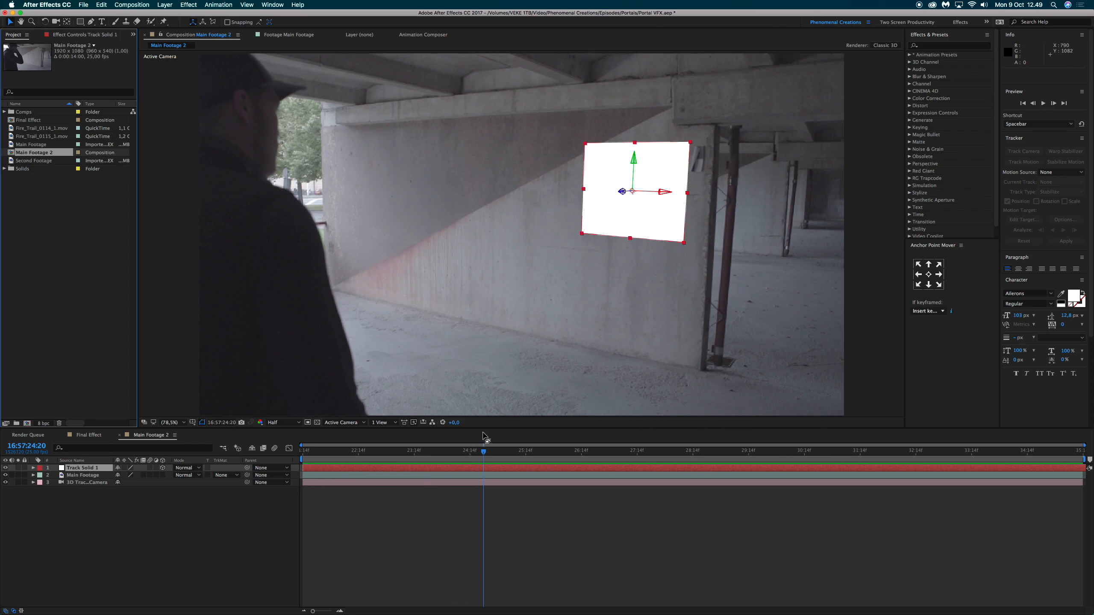
drag(484, 453, 536, 453)
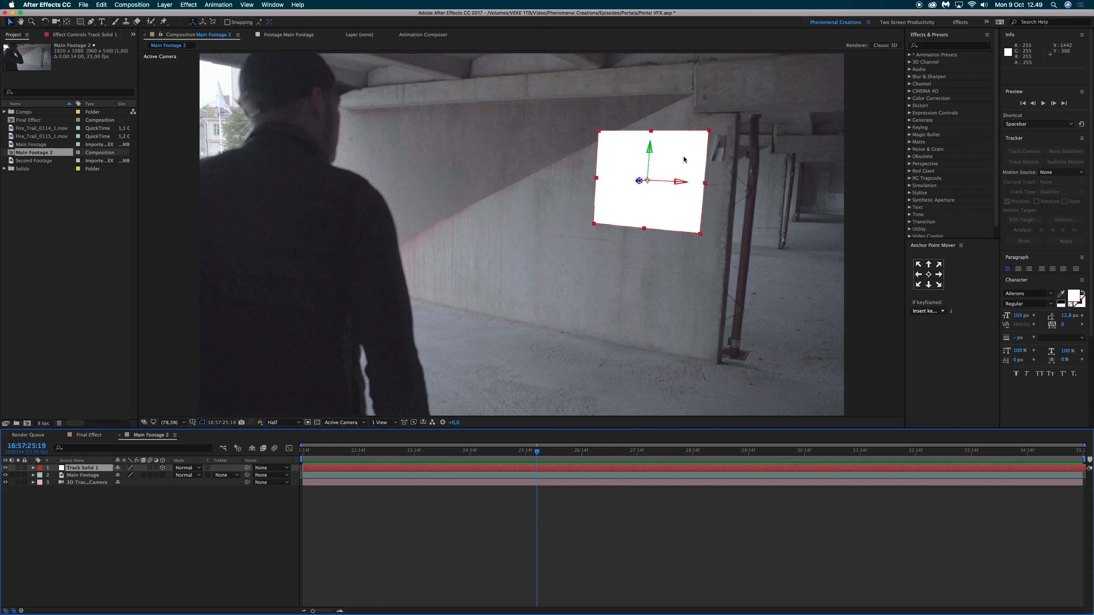
- Rename the white track solid to MATTE in its solid settings
key(super+Tab)
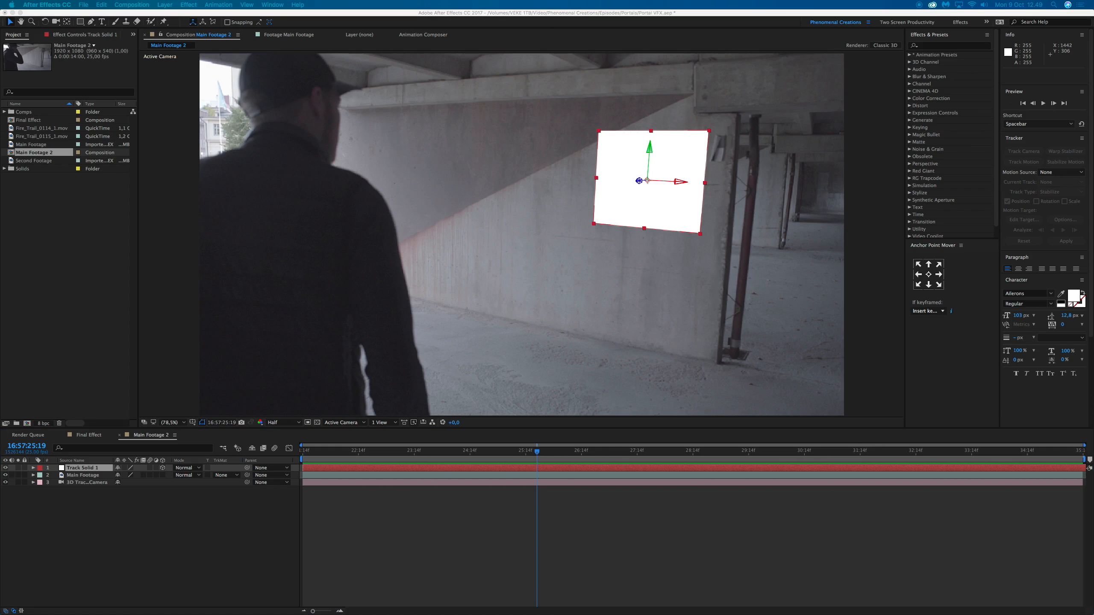
key(super+shift+y)
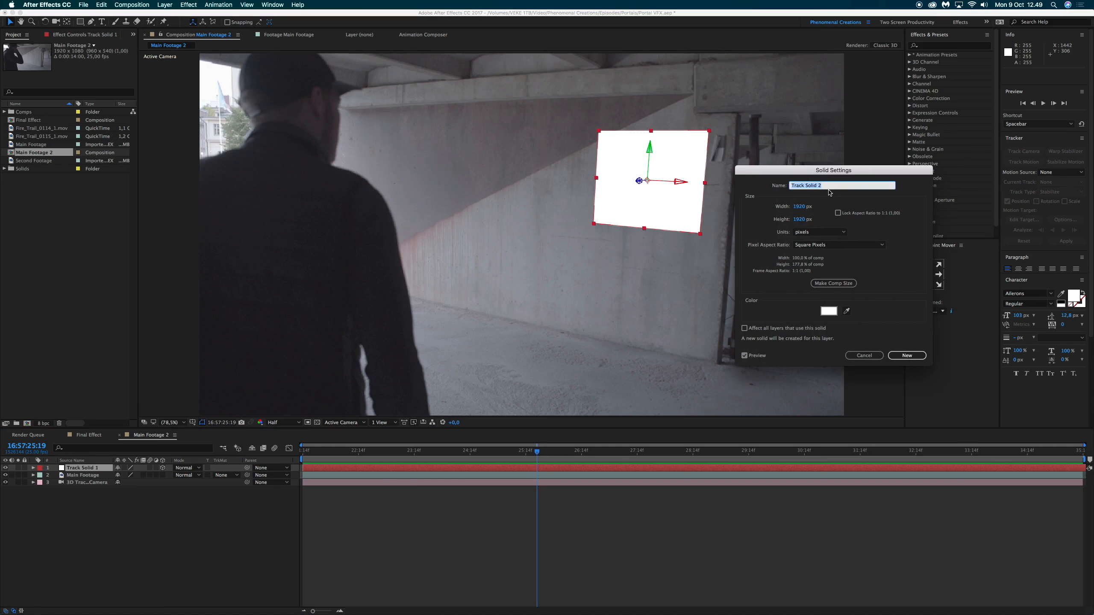
text(MATTE)
key(Return)
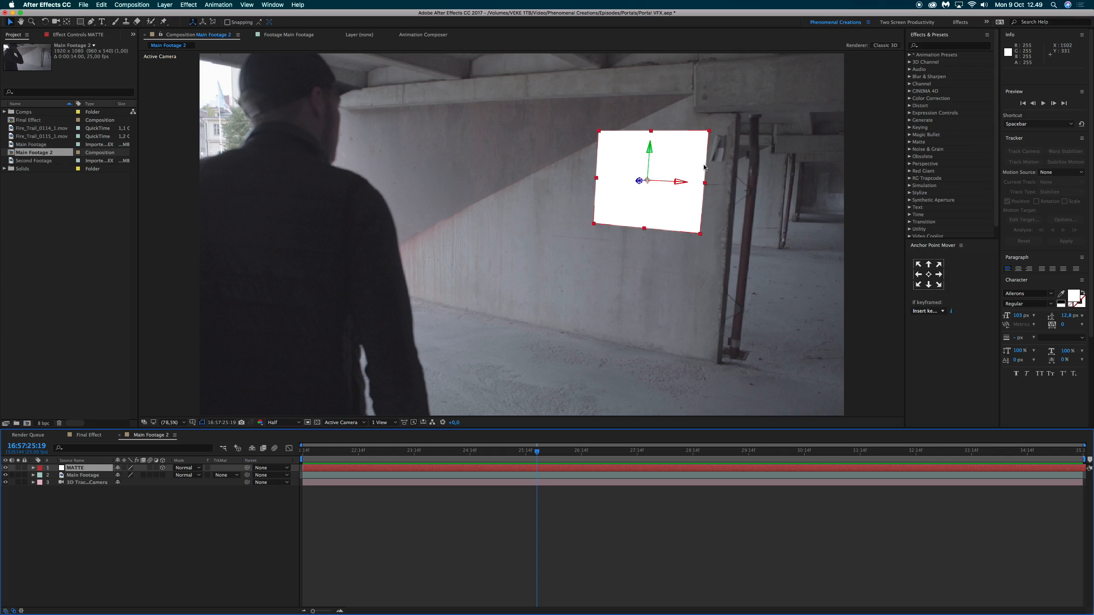
click(178, 512)
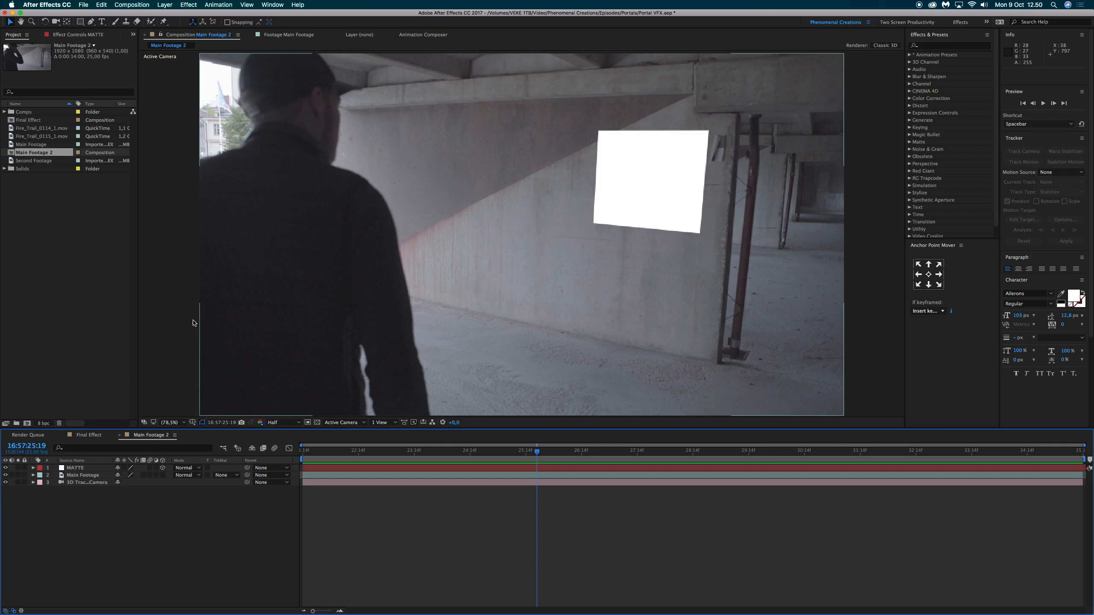
- Create a new HDTV 1080 25 composition named Portal_Ring
click(81, 372)
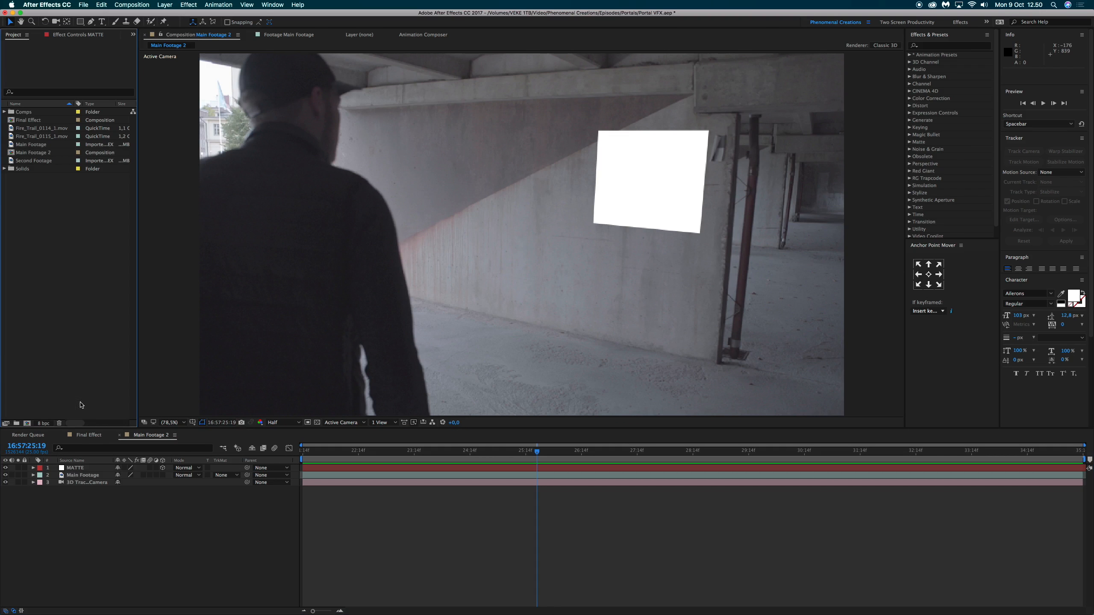
click(27, 424)
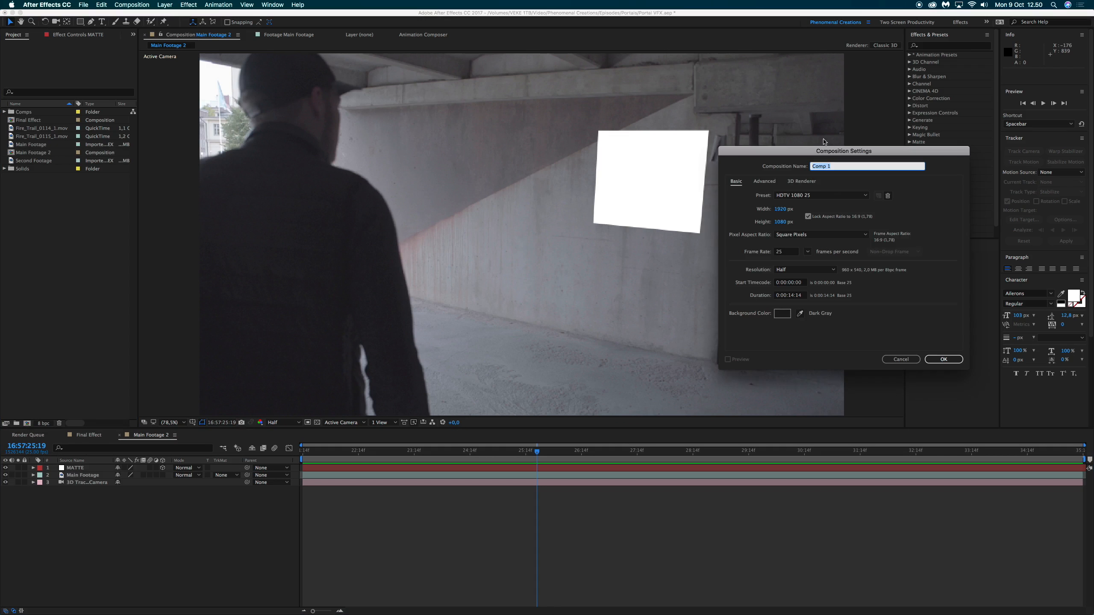
drag(834, 151, 722, 156)
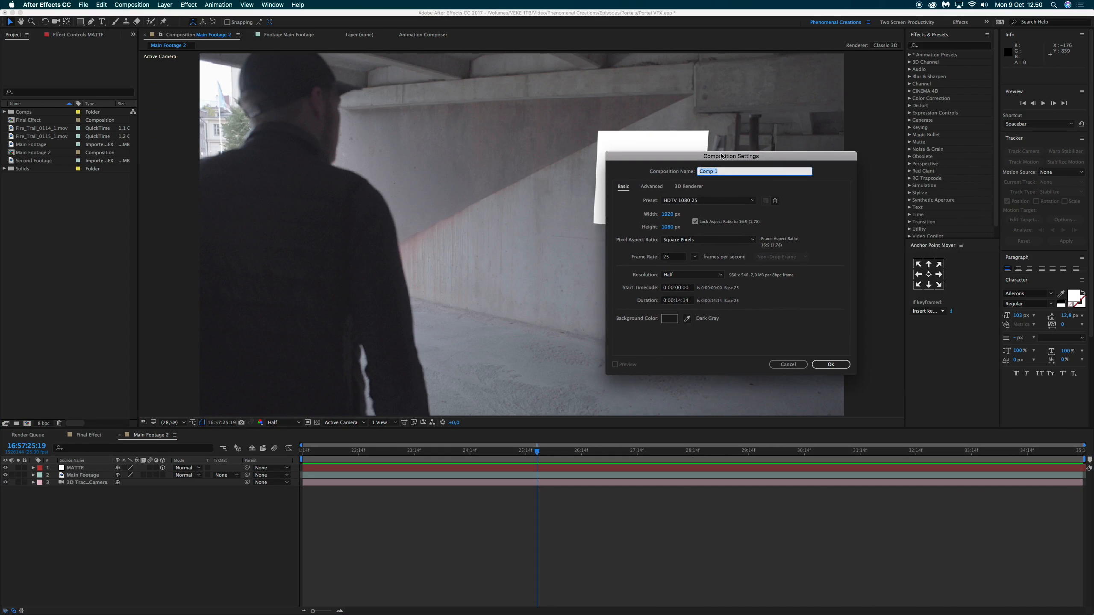
text(Portal_Ring)
click(832, 364)
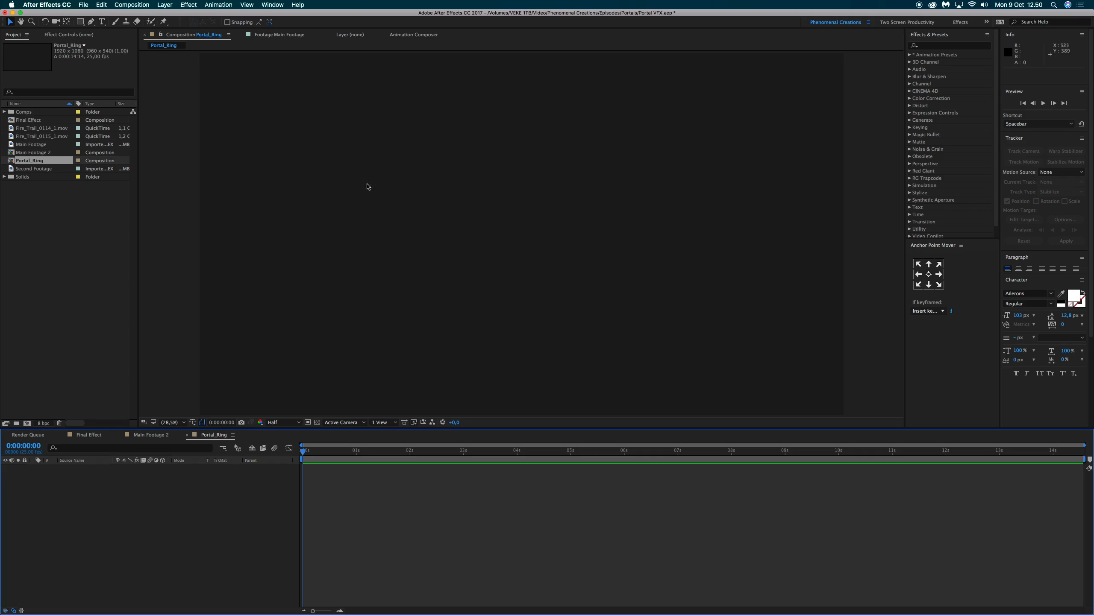
- Preview the Fire_Trail_0114_1.mov footage and return to the Portal_Ring composition
click(50, 130)
click(46, 137)
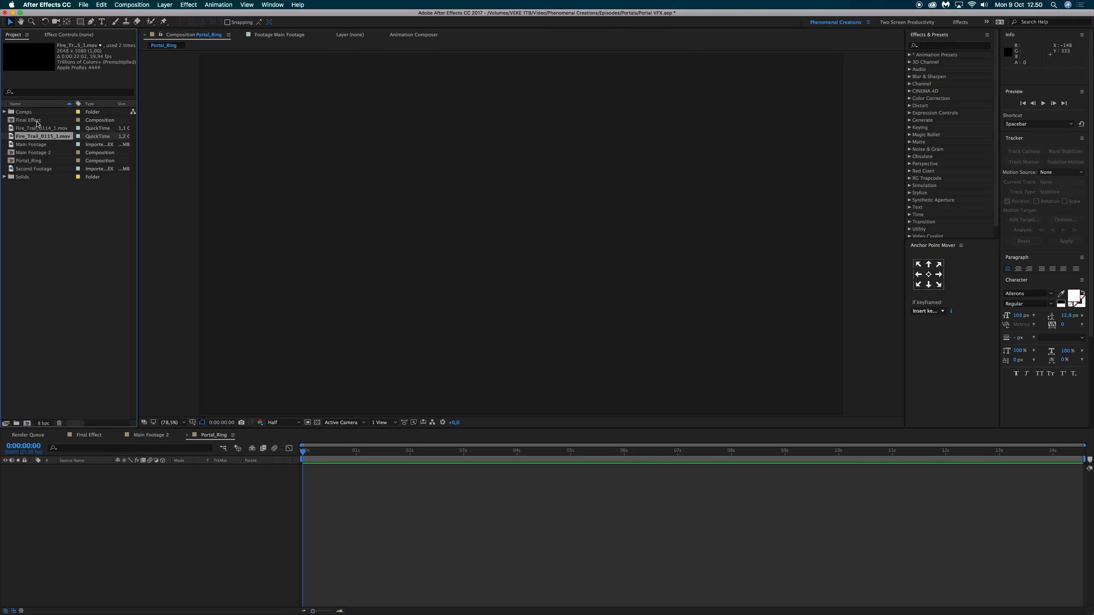
click(38, 129)
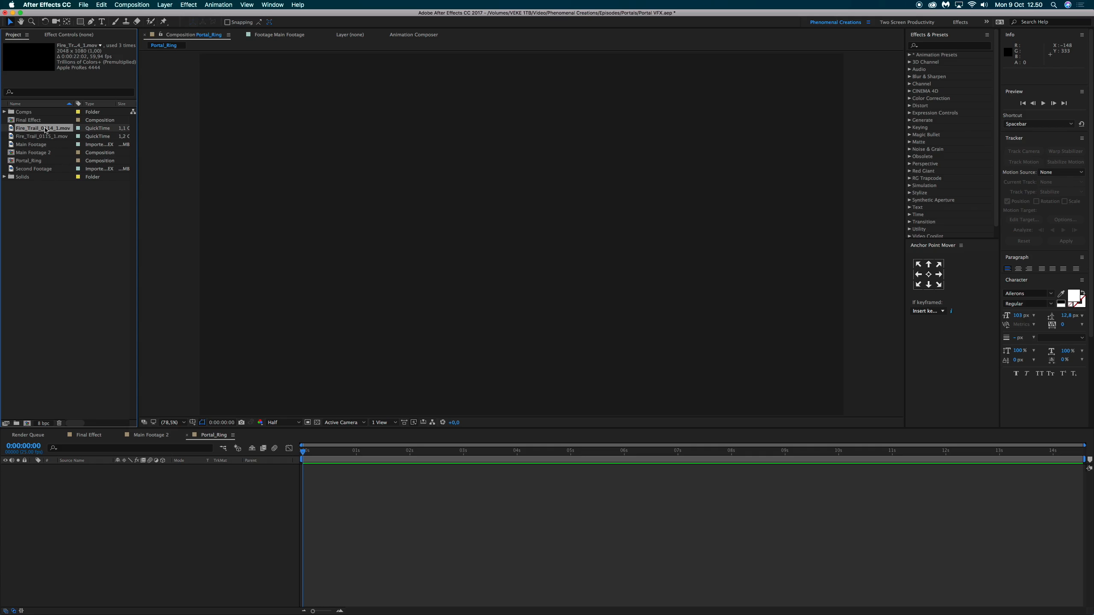
double_click(45, 130)
key(space)
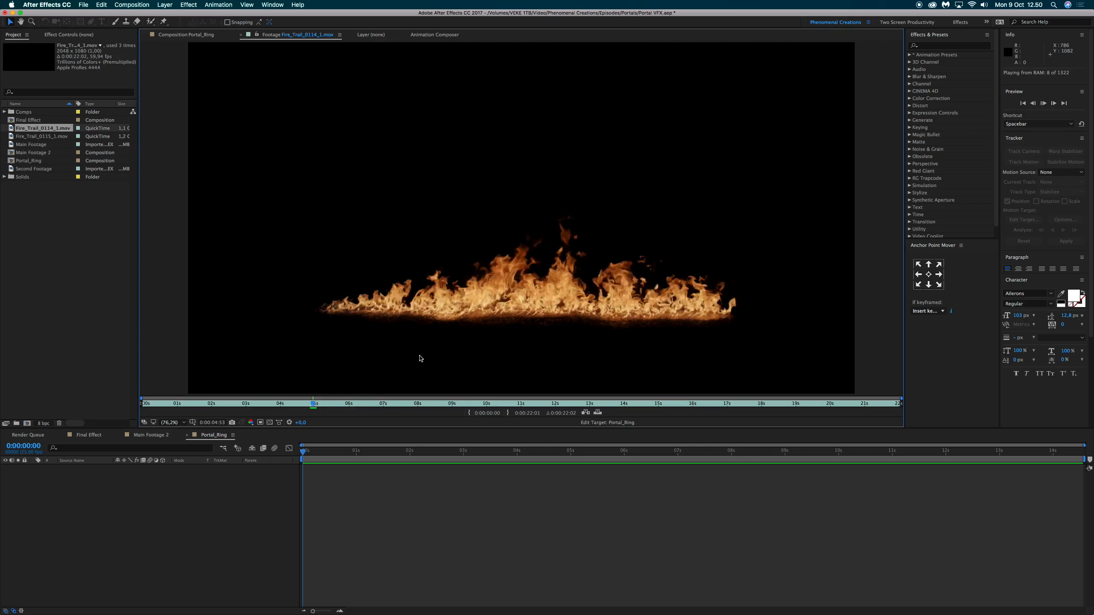
key(space)
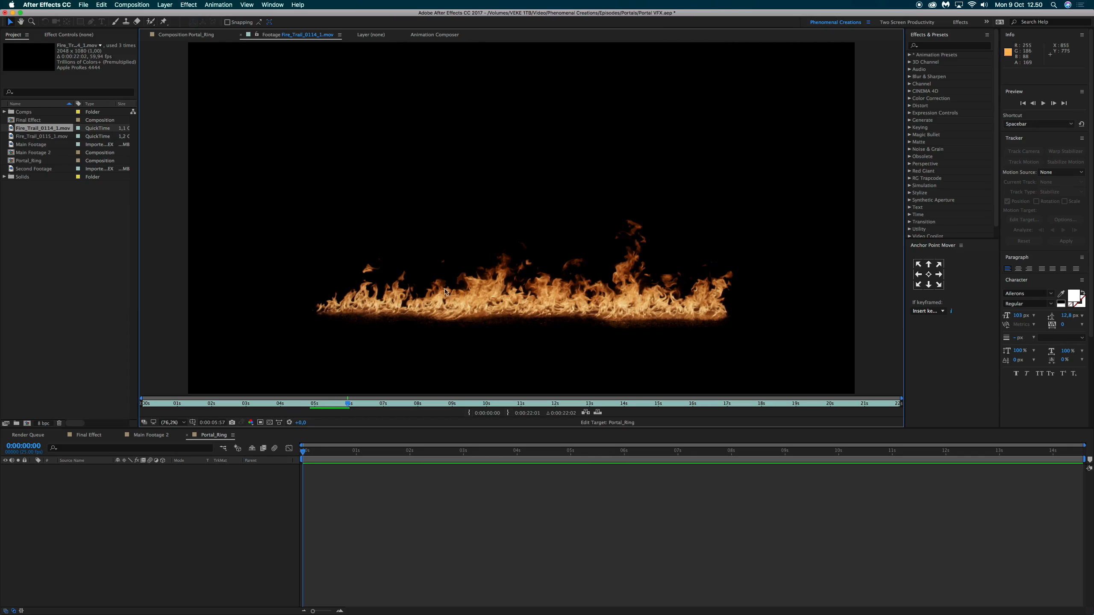
click(187, 36)
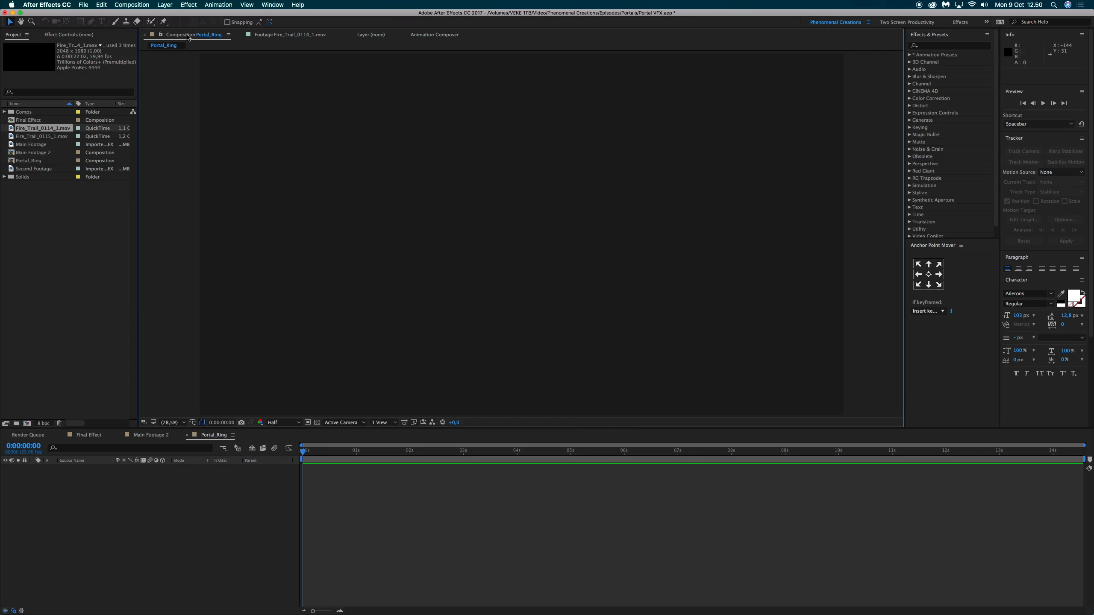
- Compare the two Fire_Trail clips and look through Fire_Trail_0114_1.mov at other points in time
click(49, 136)
click(49, 129)
click(48, 135)
click(50, 131)
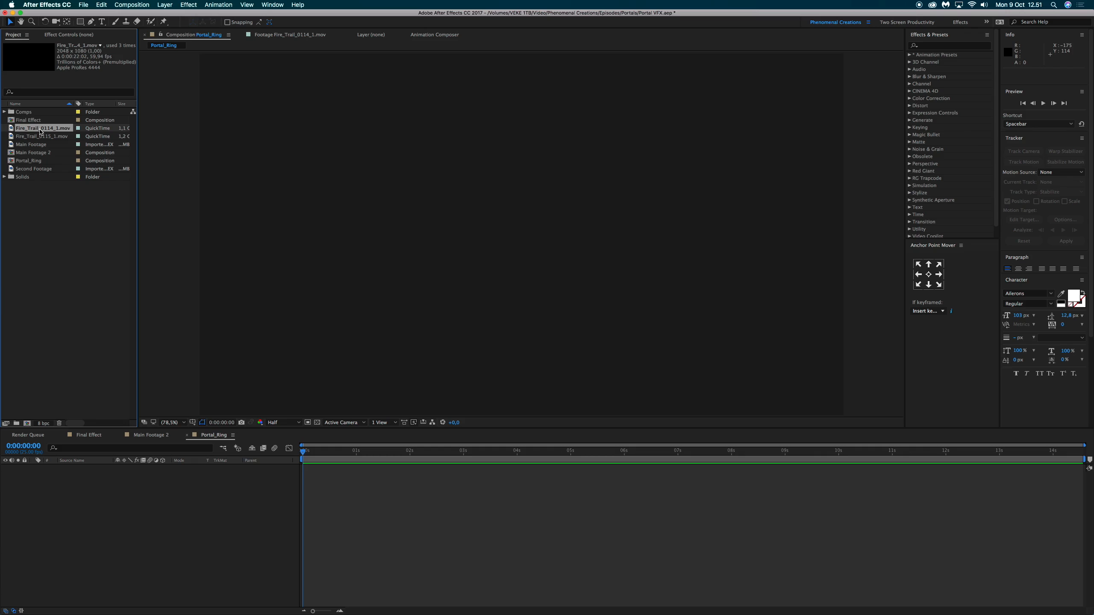
double_click(39, 129)
click(519, 404)
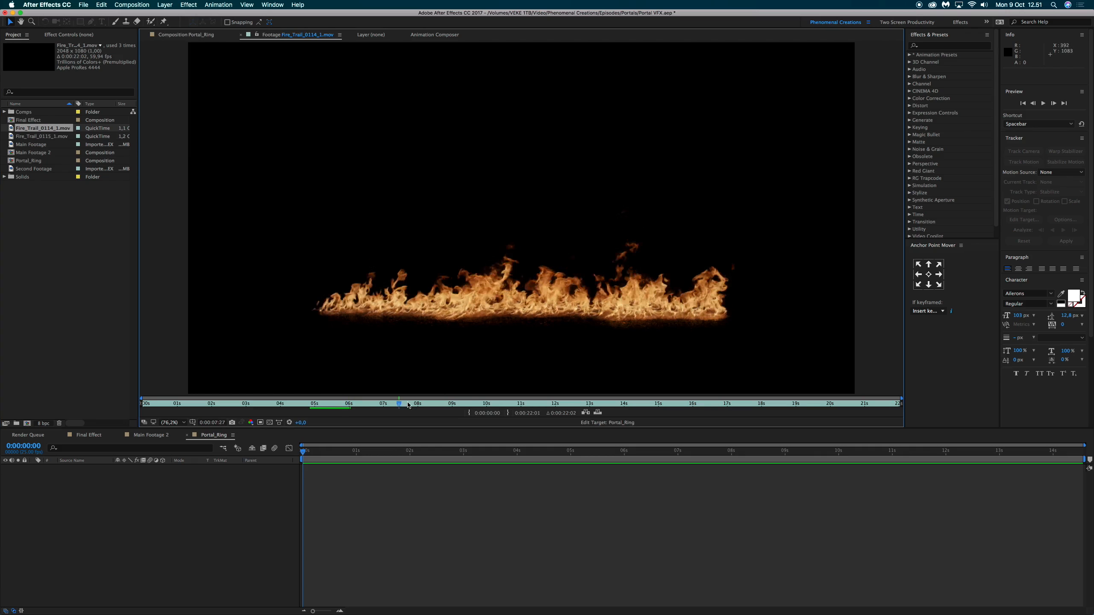
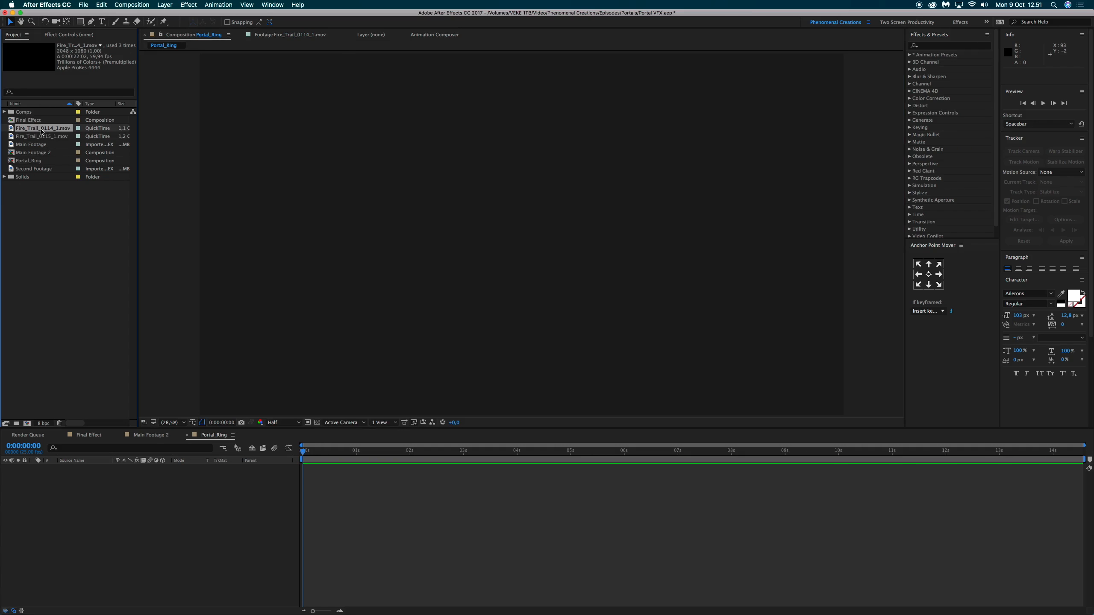
- Add Fire_Trail_0114_1.mov to the Portal_Ring composition and slide its layer about 0:00:02:21 earlier
drag(42, 132, 109, 515)
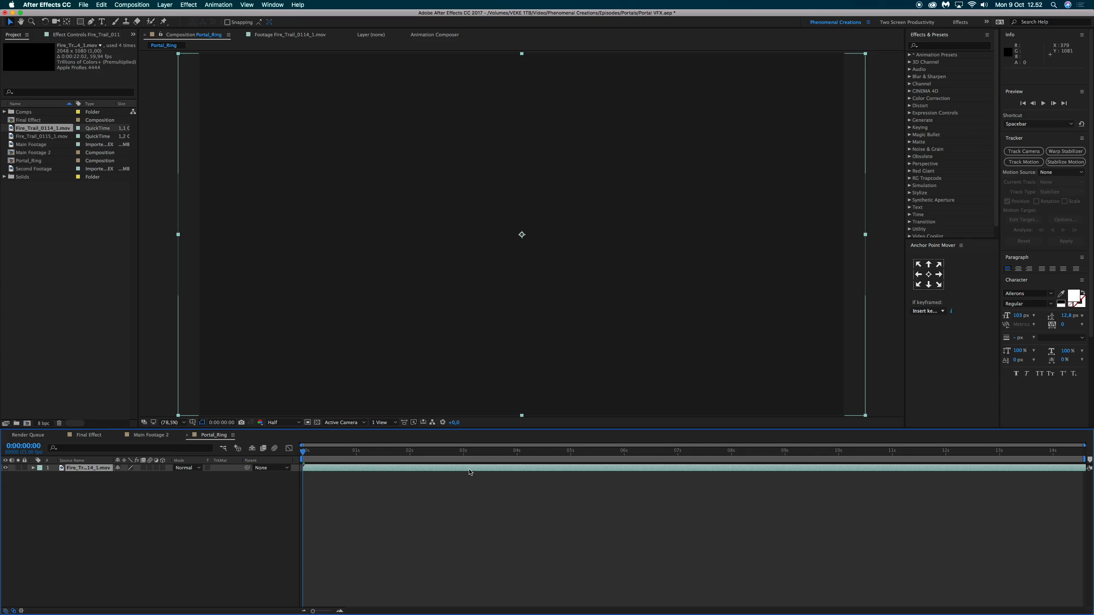
drag(469, 472, 319, 469)
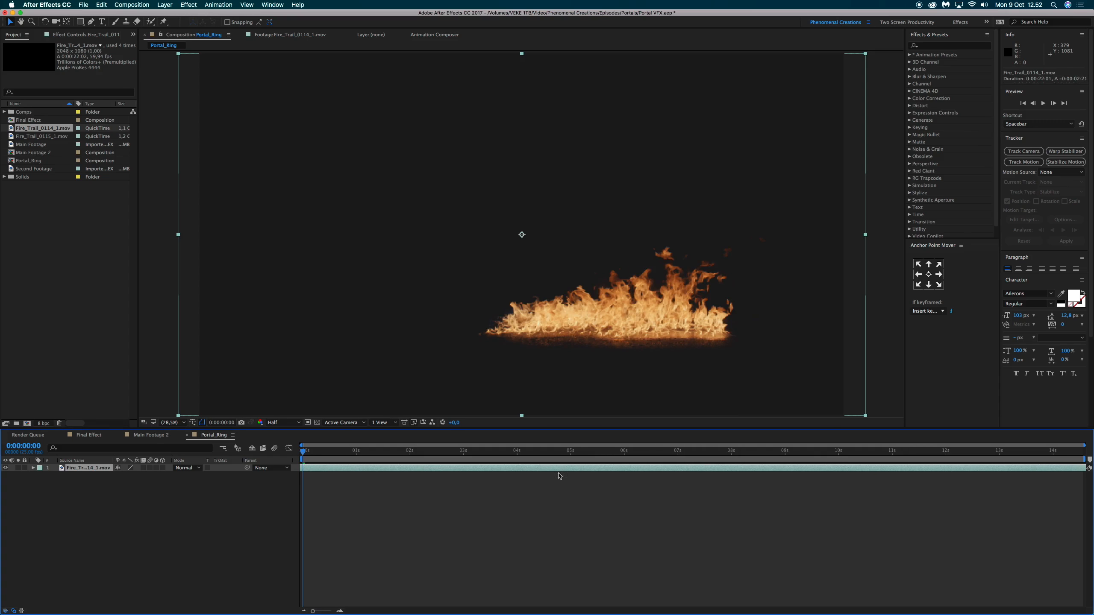
- Slide the Fire_Trail_0114_1.mov layer earlier until the flames form a long trail, and move it to about 645, 322
drag(561, 471, 404, 467)
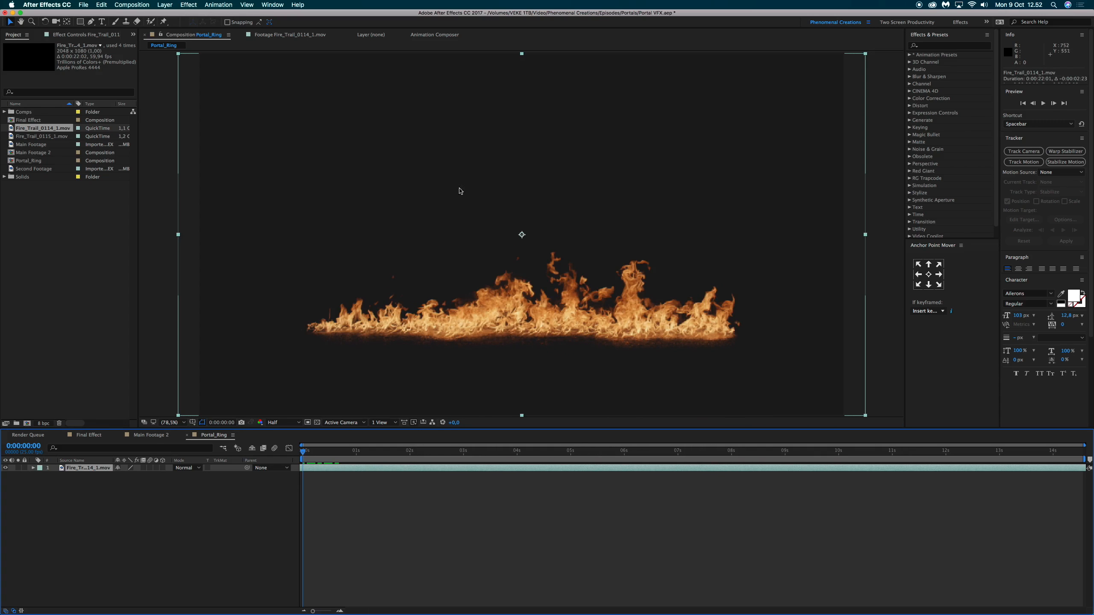
drag(583, 326, 476, 257)
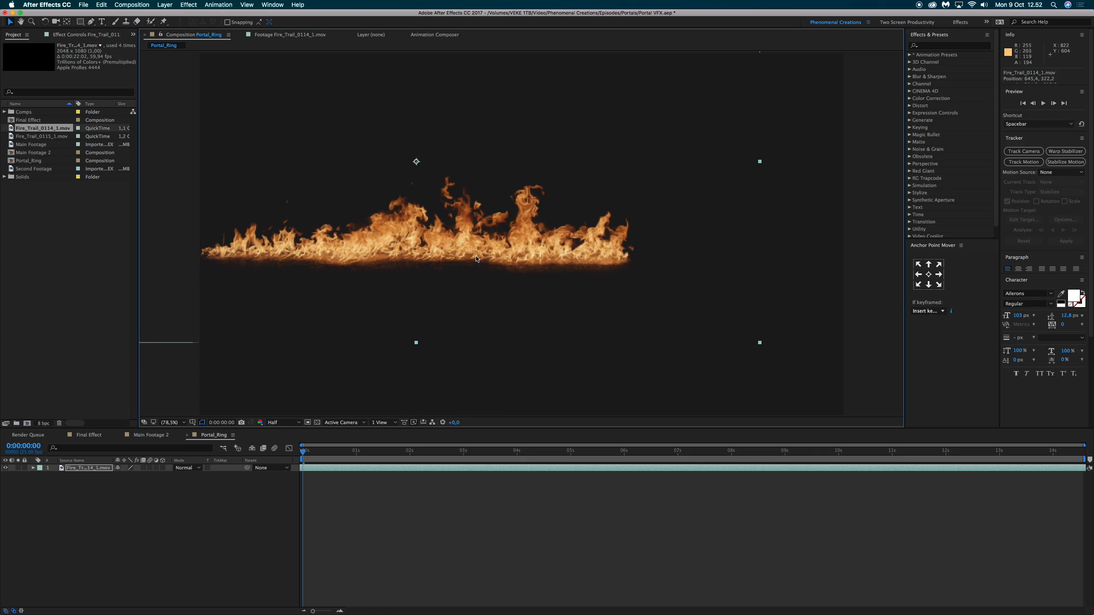
- Scale the Fire_Trail_0114_1.mov layer to 78% and move it to about 509, 414 along the frame's left edge
key(s)
drag(129, 476, 140, 468)
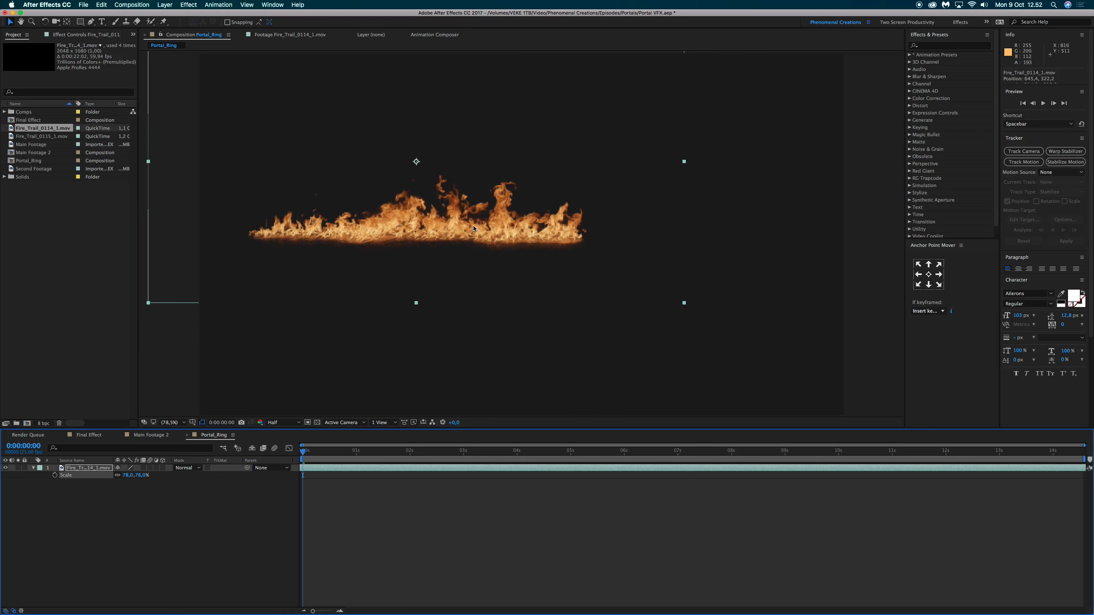
drag(473, 226, 418, 256)
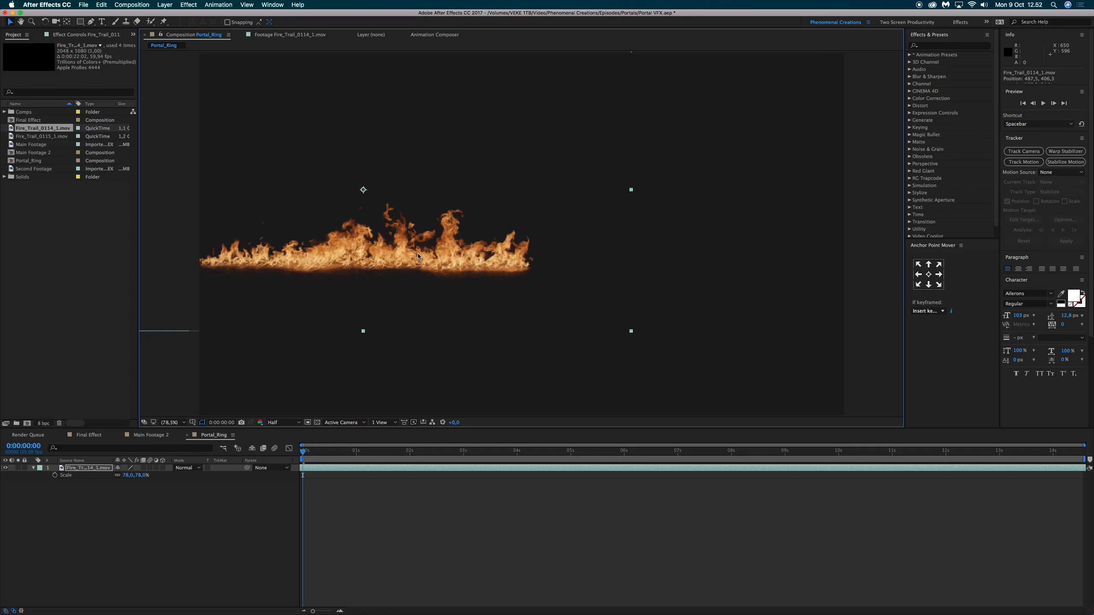
drag(418, 256, 425, 258)
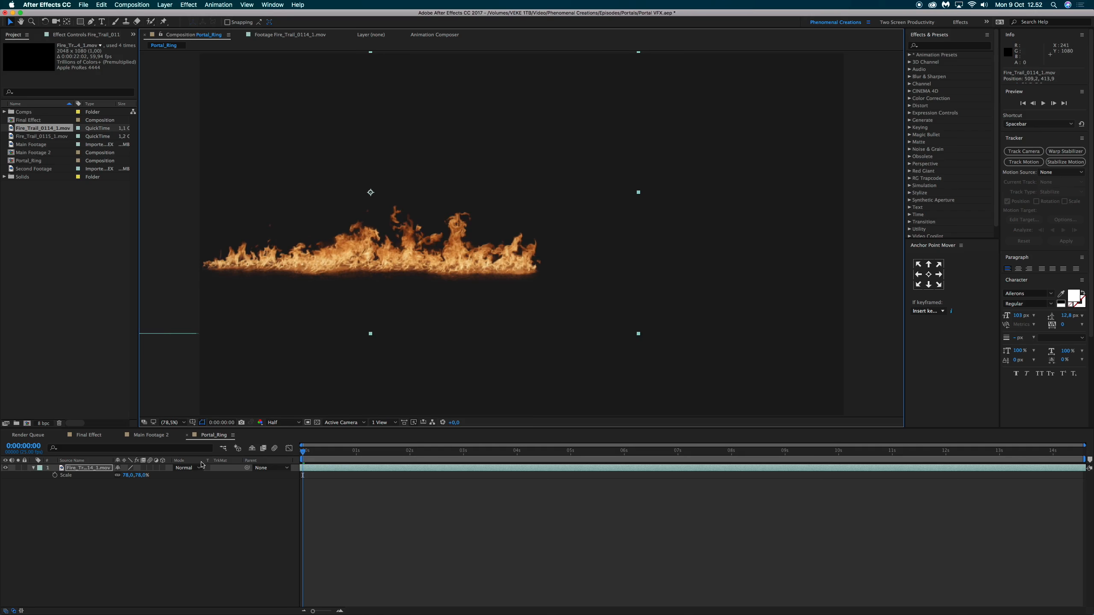
- Set the Fire_Trail_0114_1.mov layer's scale to 79% and shift it slightly left to about 471, 419
key(p)
click(280, 424)
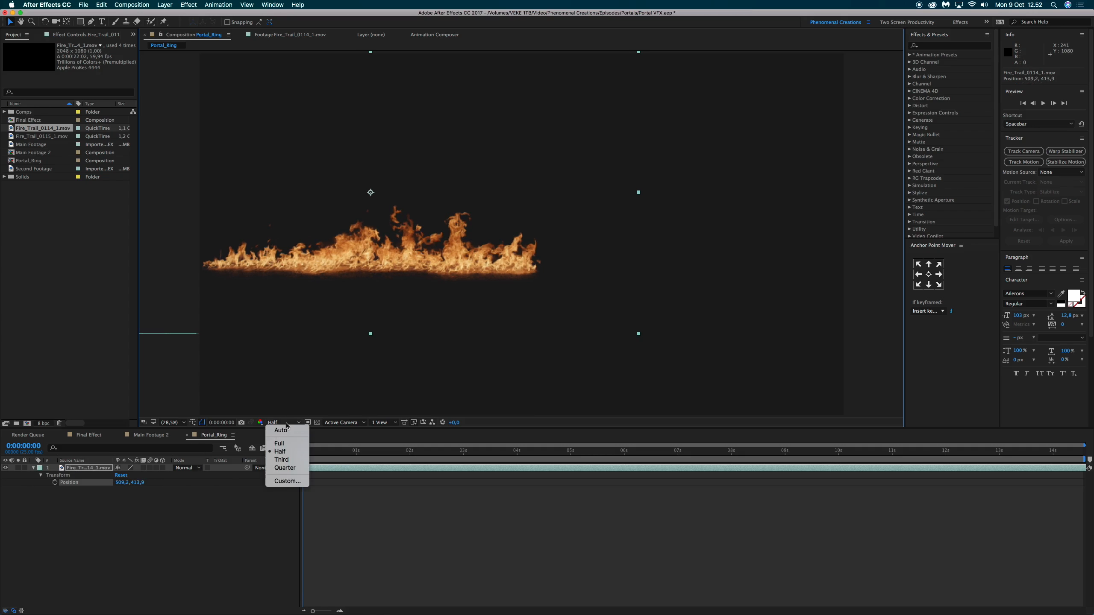
click(234, 498)
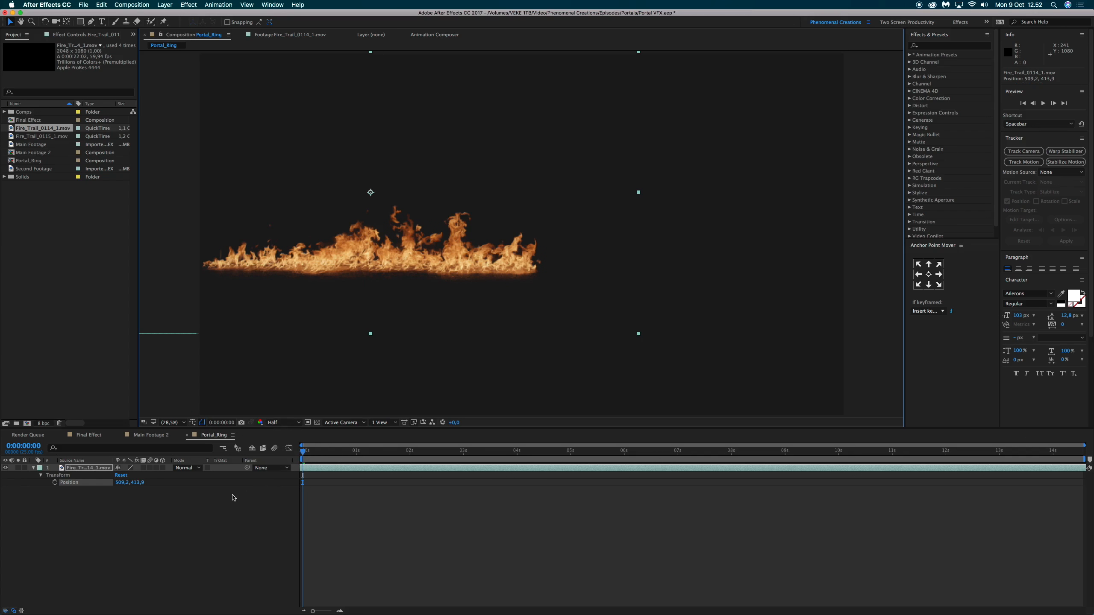
mouse_move(118, 482)
mouse_down()
mouse_move(109, 485)
mouse_move(124, 475)
mouse_up()
key(s)
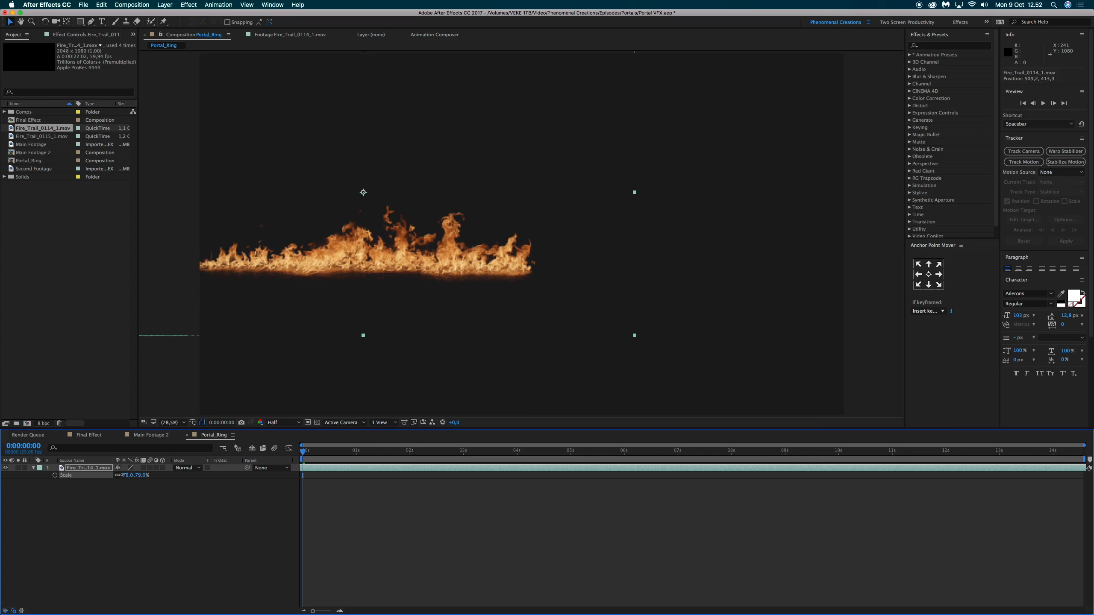
drag(379, 246, 374, 247)
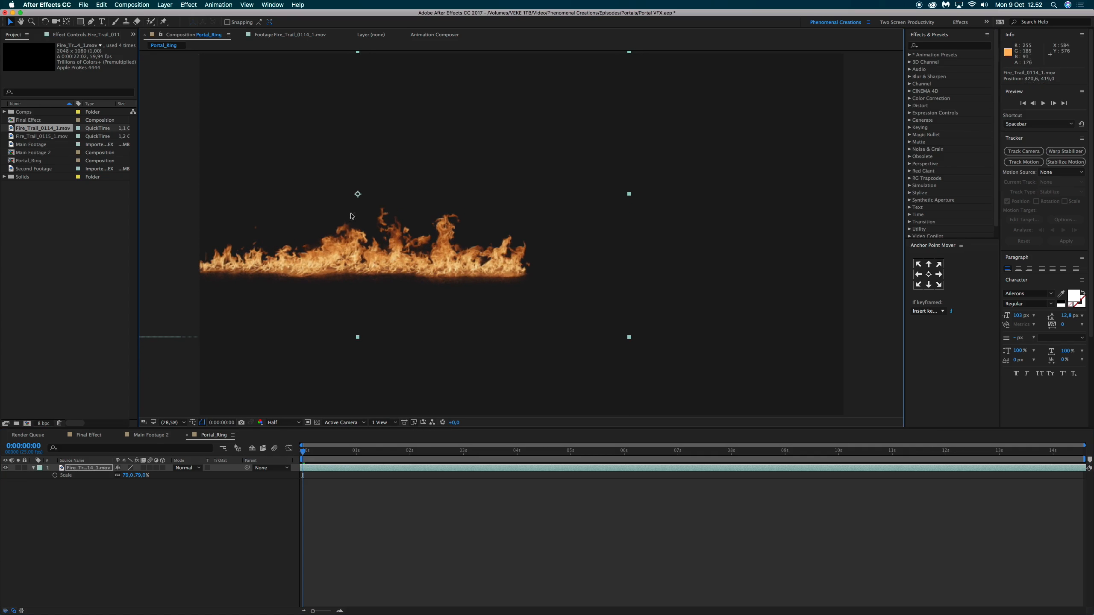
- Add Fire_Trail_0115_1.mov as the top layer, starting earlier, and place it at about 1662, 353 to continue the first fire trail
drag(45, 138, 101, 466)
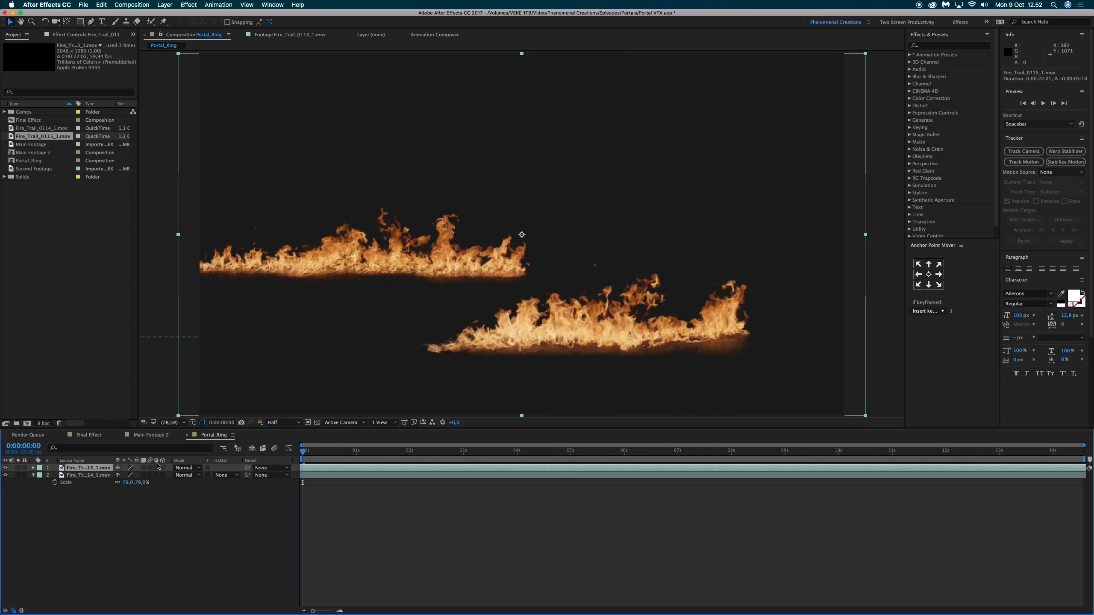
drag(396, 343, 643, 284)
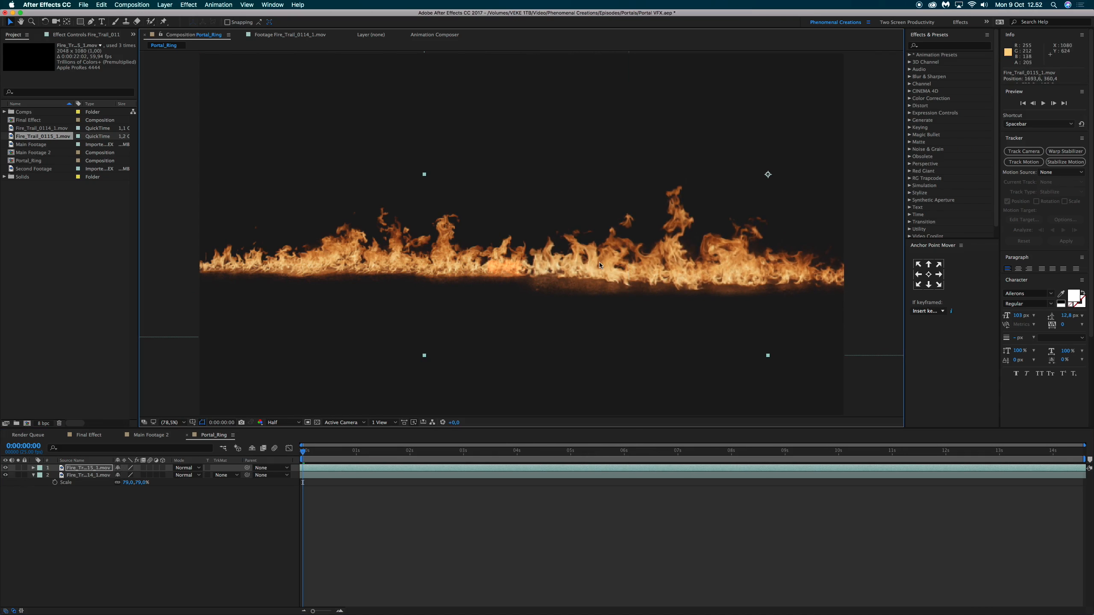
click(33, 475)
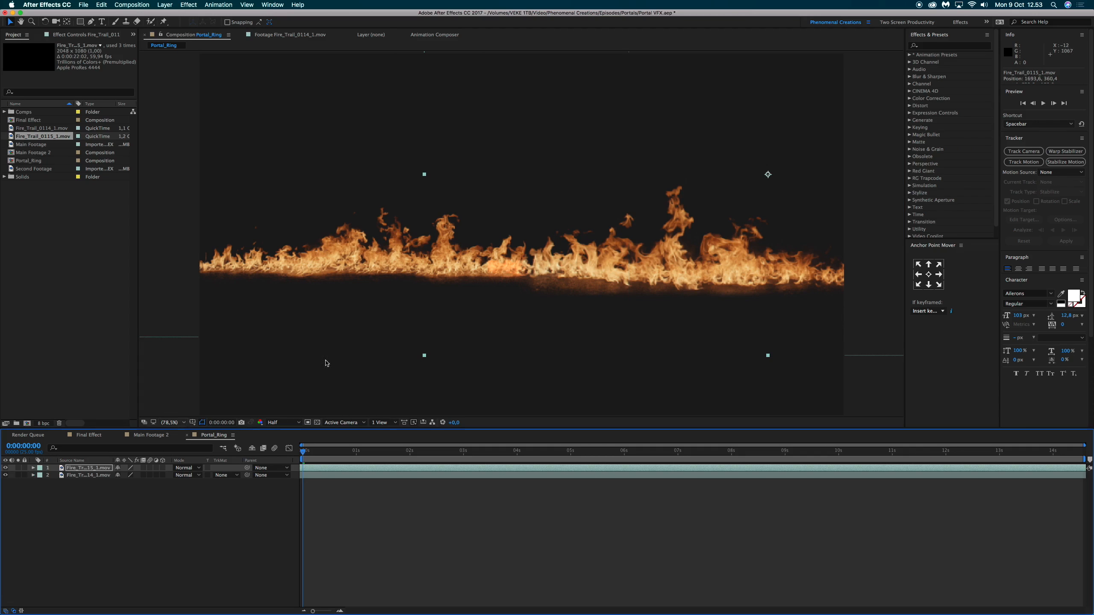
key(space)
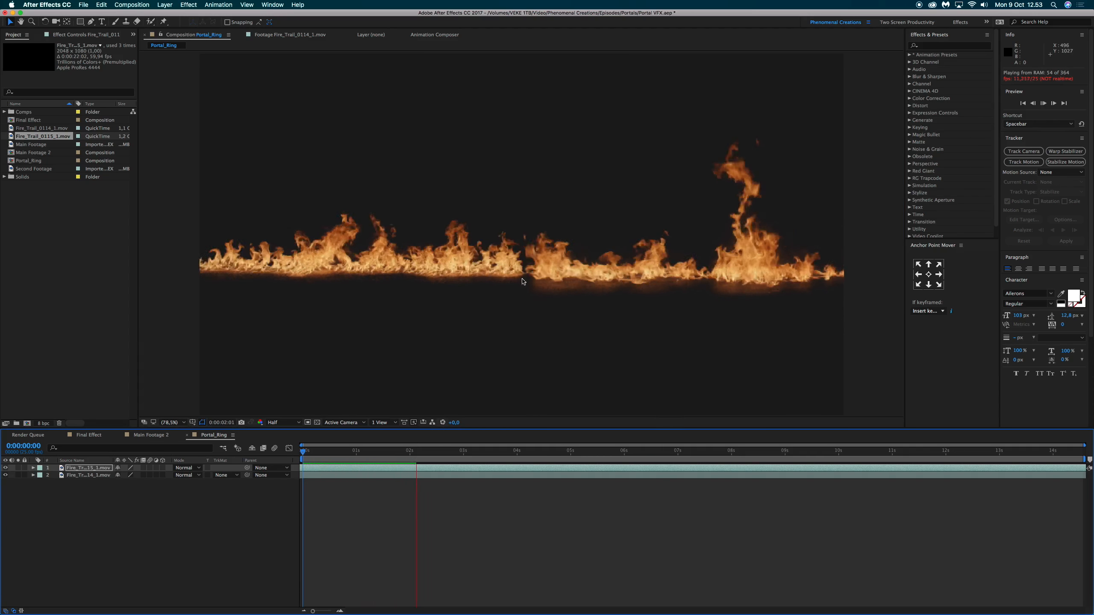
click(583, 273)
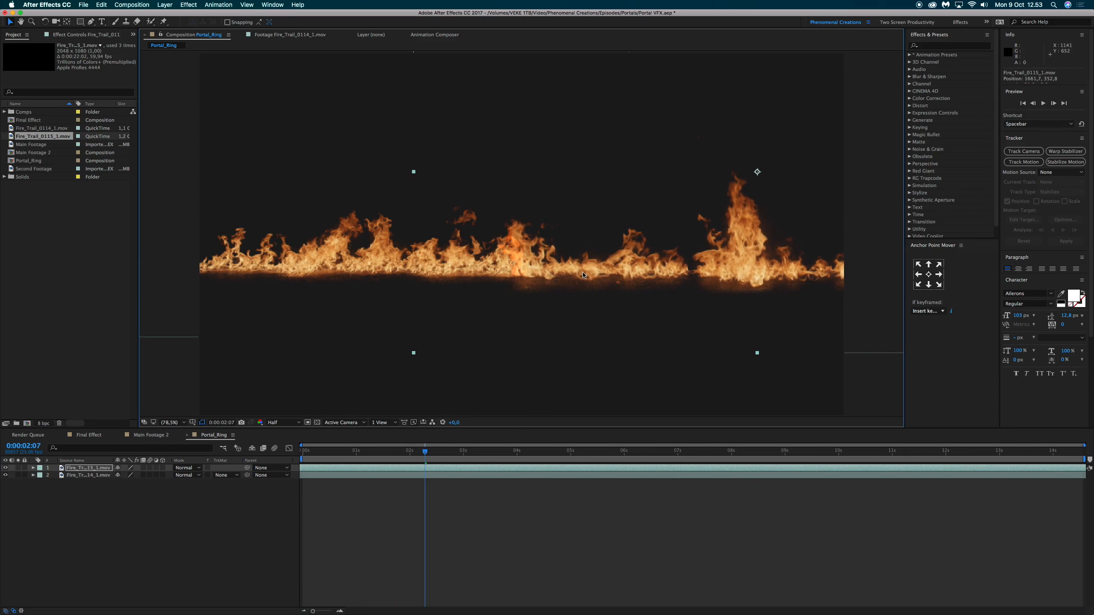
- Preview the two overlapping fire trails from different points in time to check how they join
key(space)
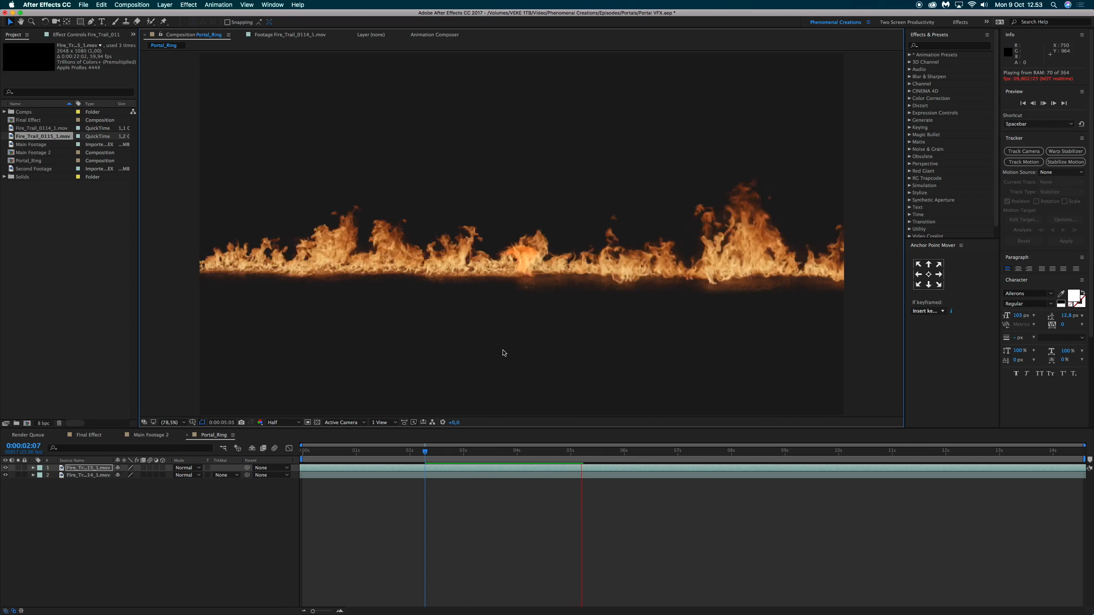
key(space)
click(458, 456)
key(space)
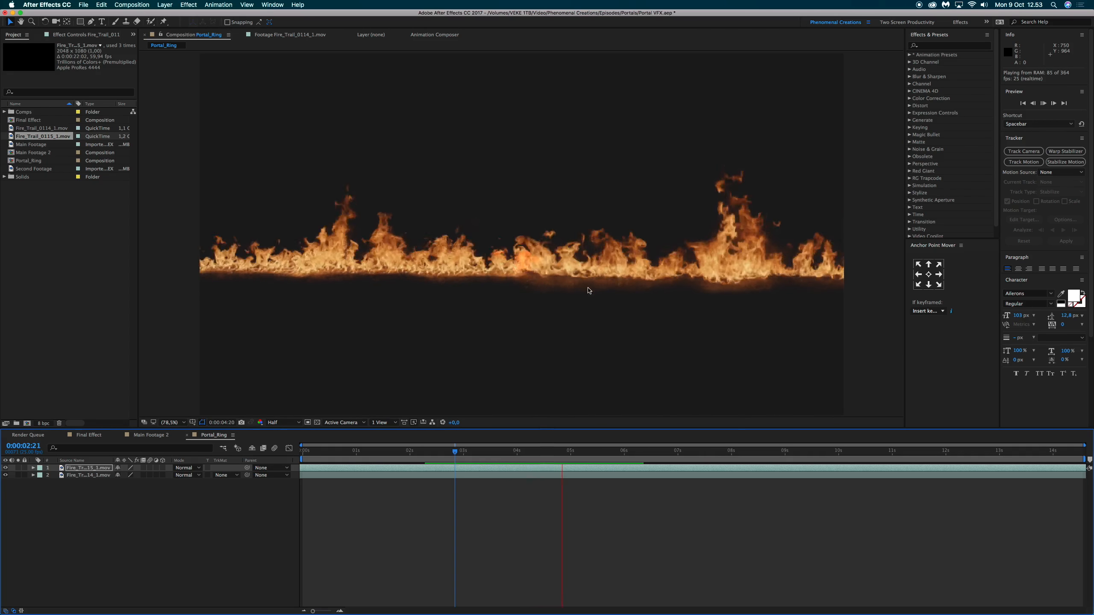
key(space)
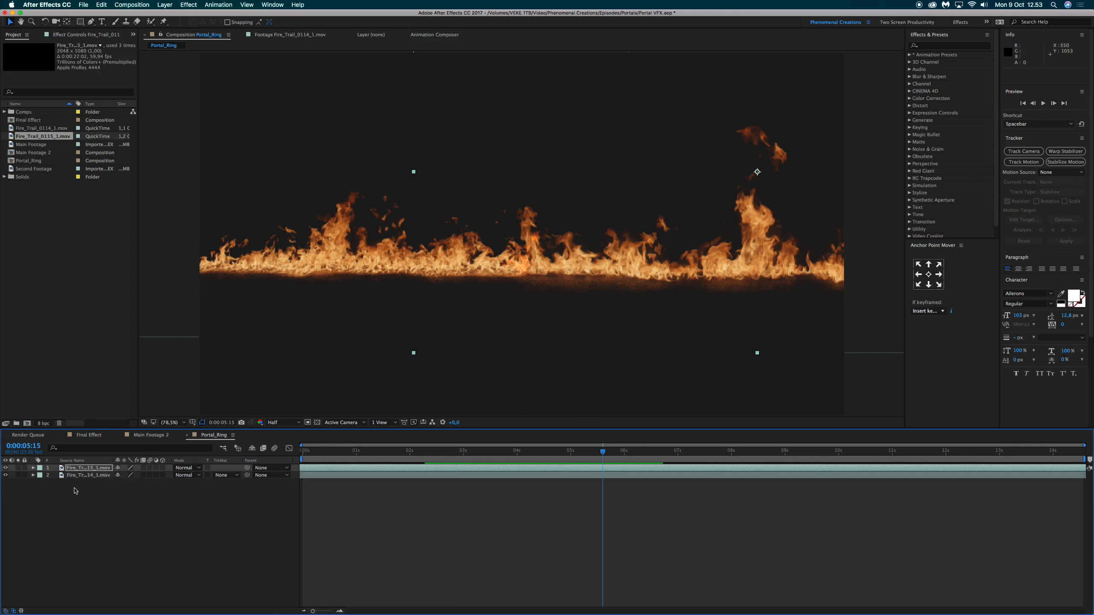
- Pre-compose both fire trail layers into a new composition named Inner Circle
drag(64, 496, 94, 466)
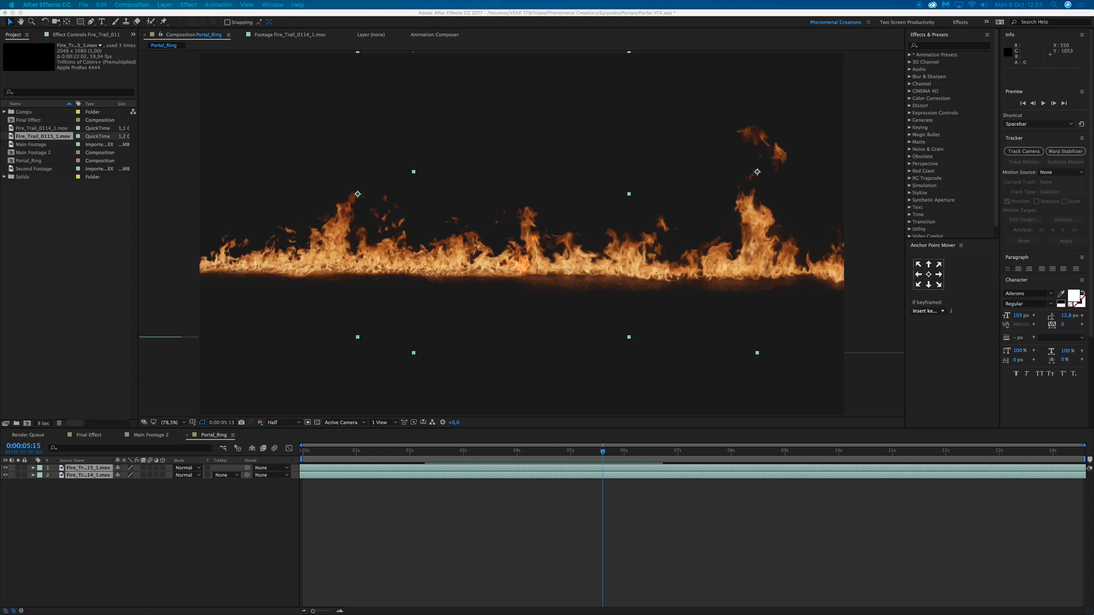
key(super+shift+c)
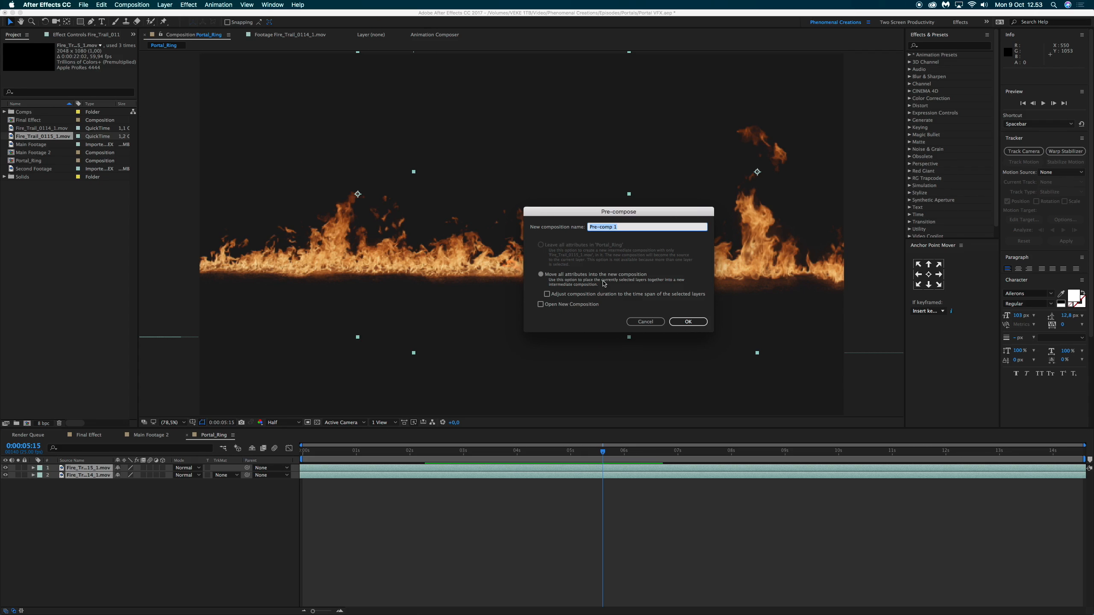
key(BackSpace)
key(Return)
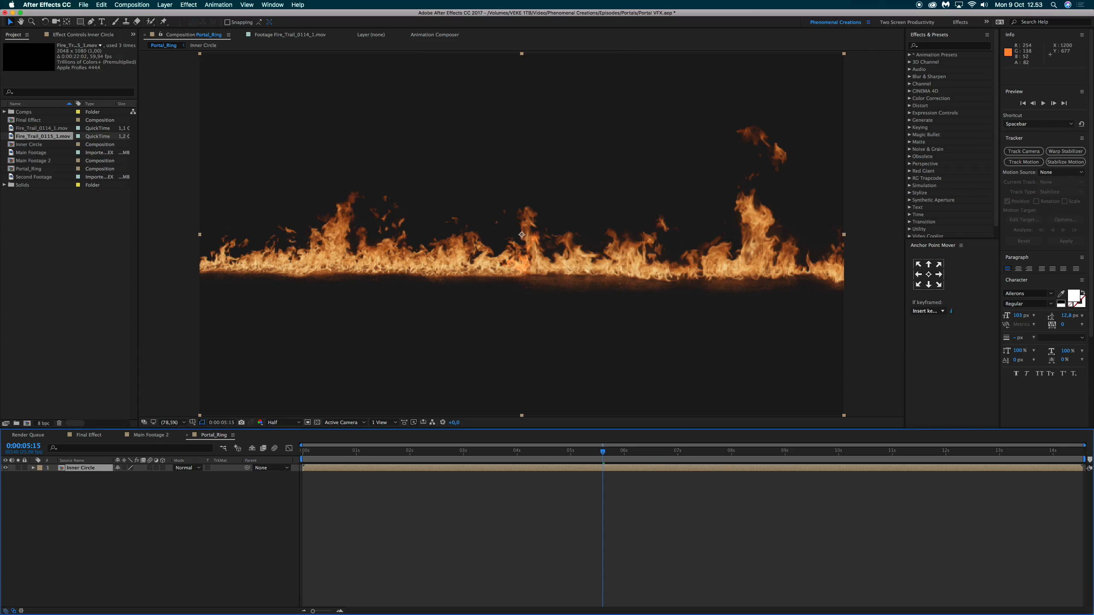
- Find the Polar Coordinates effect and apply it to the Inner Circle layer
click(932, 46)
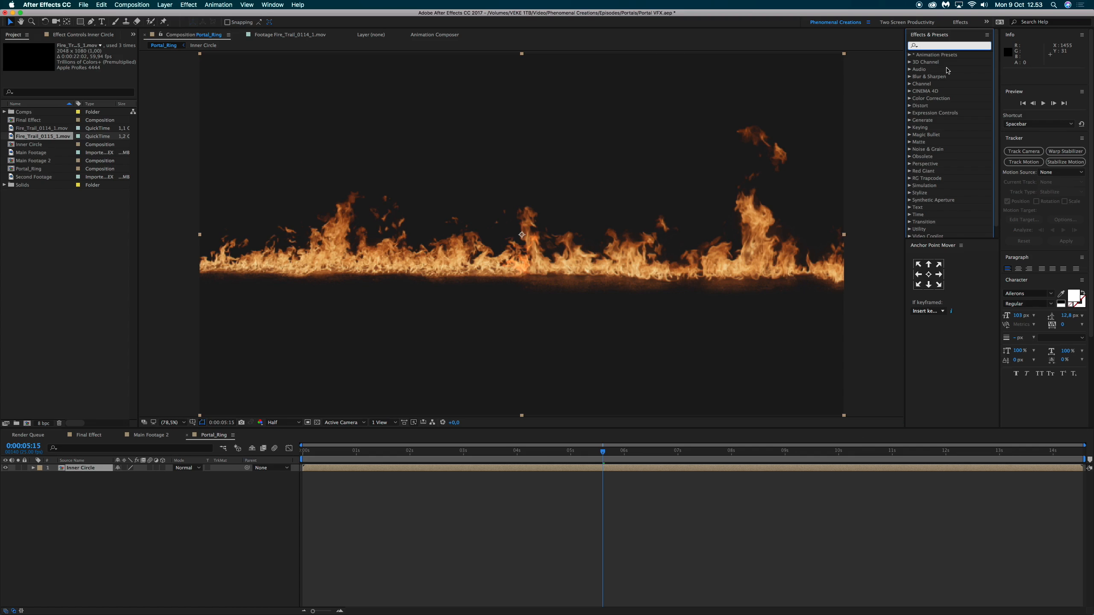
text(pola)
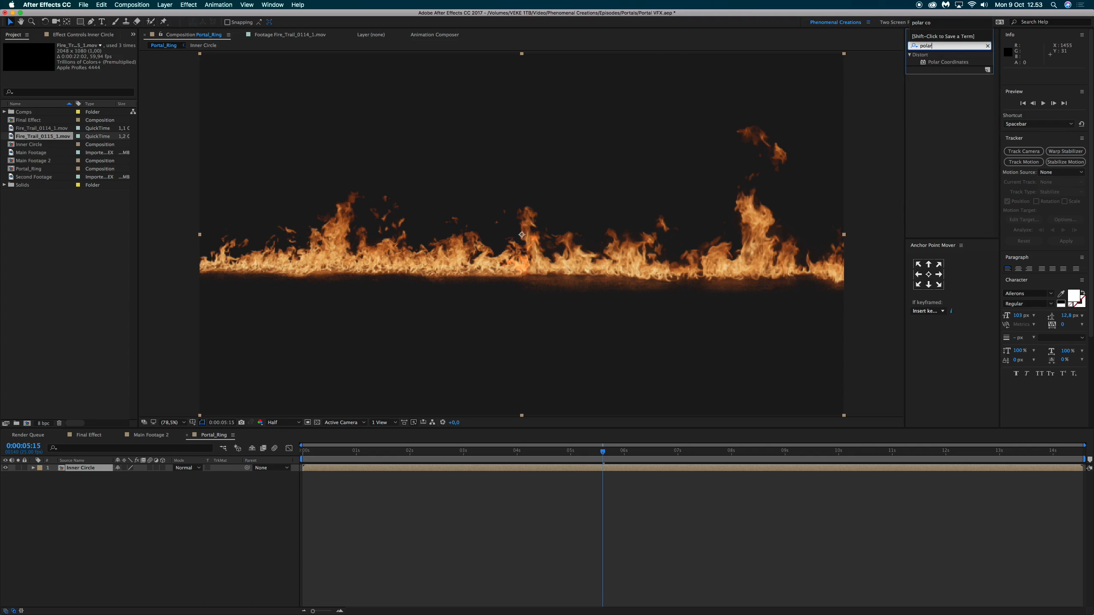
text(r)
click(955, 63)
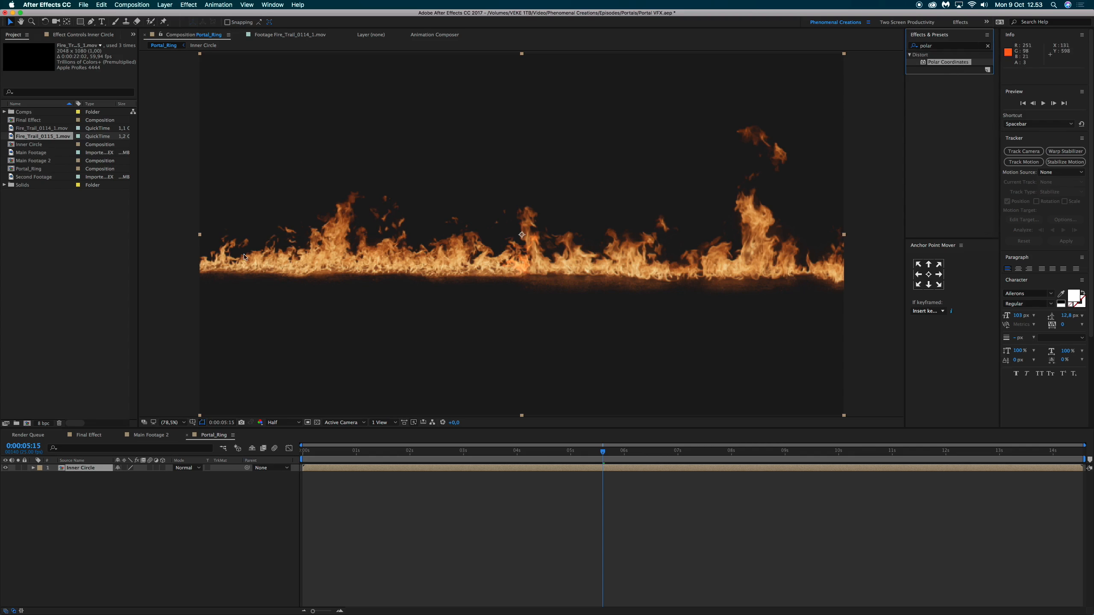
drag(957, 63, 100, 474)
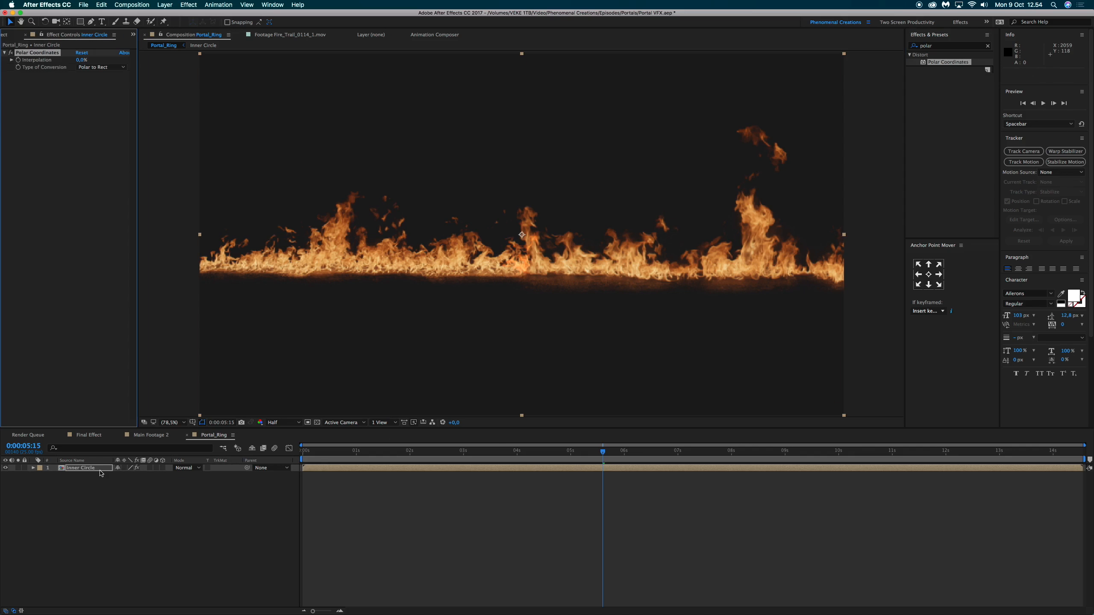
- Set the Polar Coordinates conversion type to Rect to Polar and its interpolation to 100%
click(88, 68)
click(98, 75)
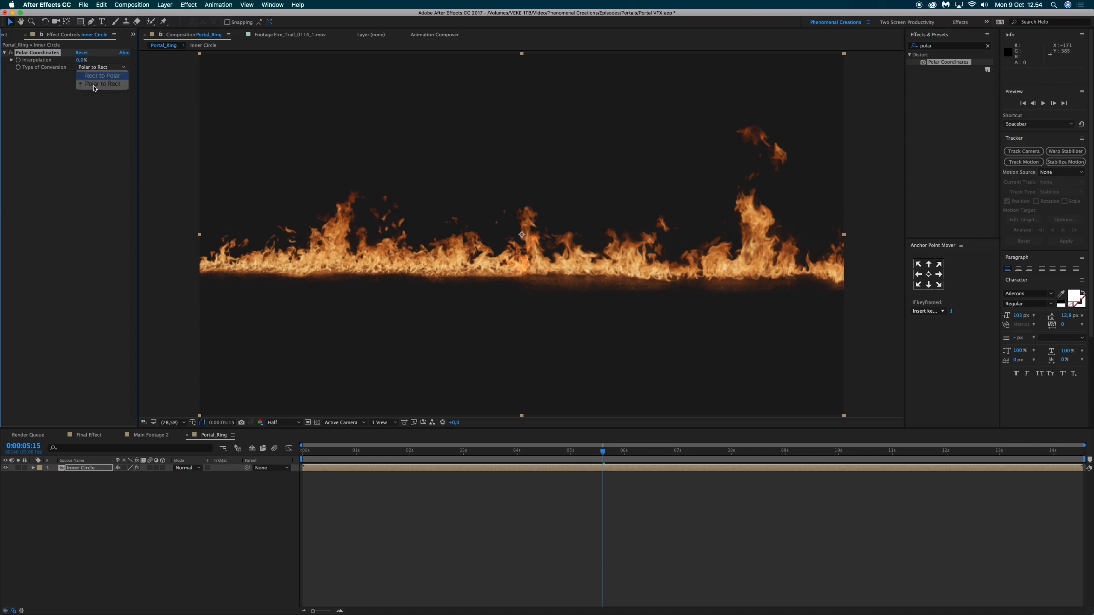
drag(82, 60, 134, 98)
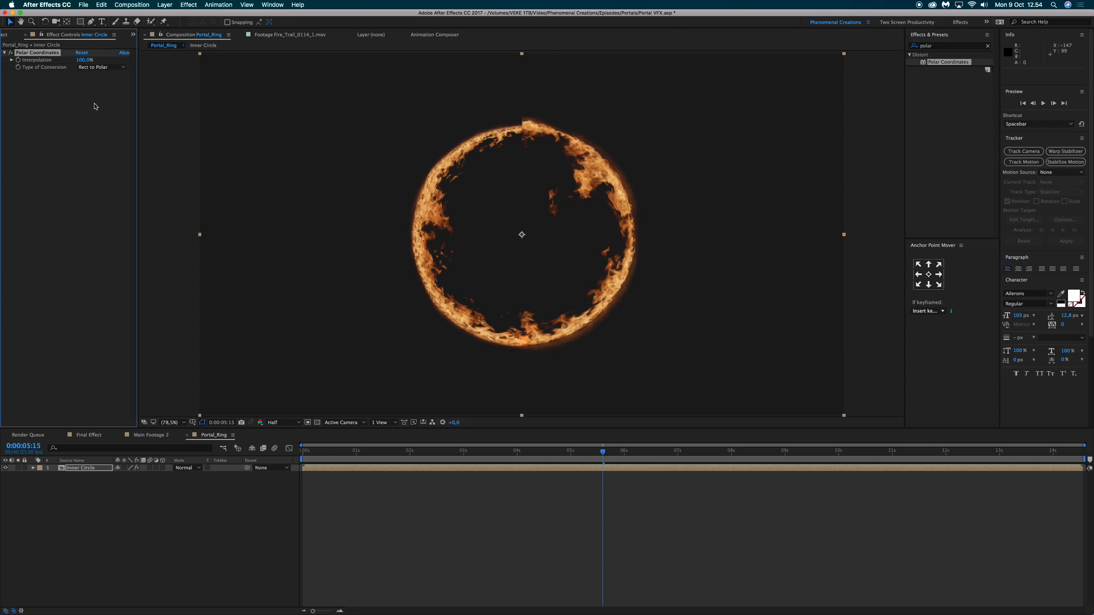
- Preview the fire ring from the start of the Portal_Ring composition and examine its motion and seam
click(304, 451)
key(space)
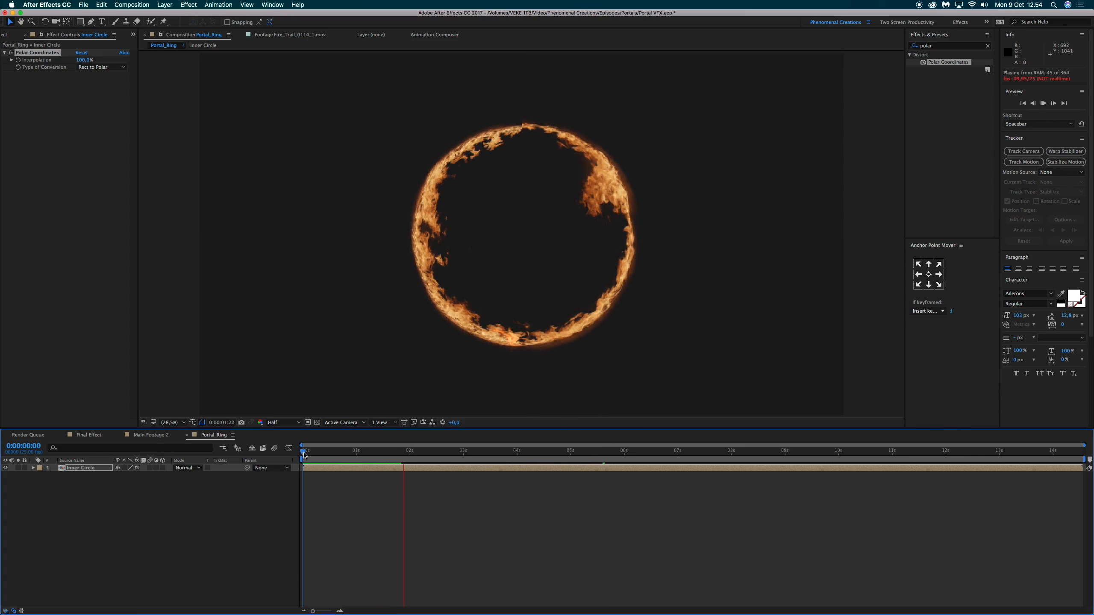
key(space)
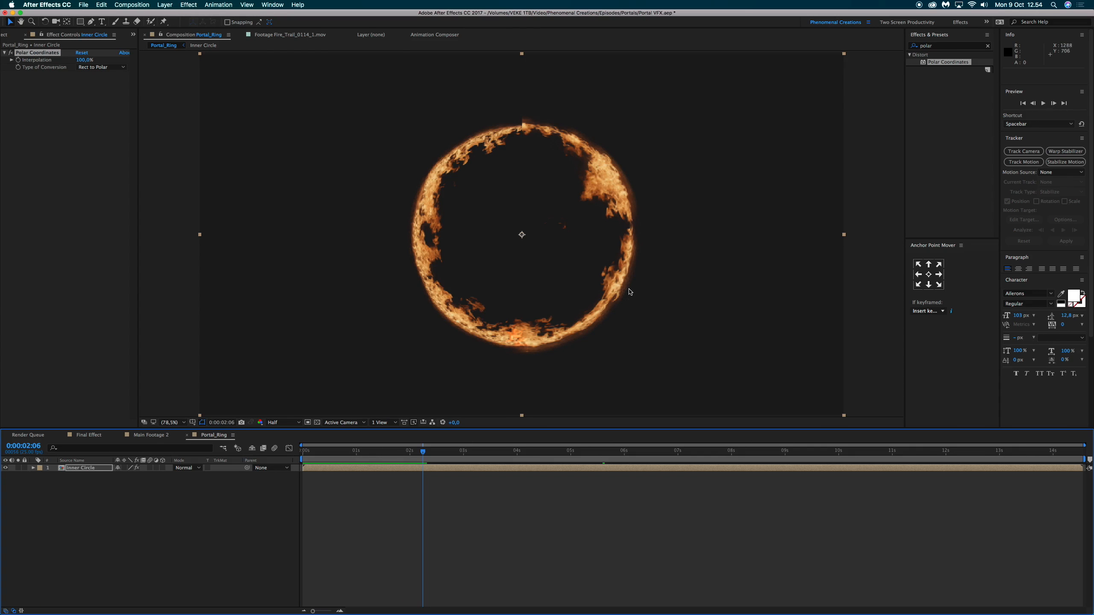
click(310, 452)
key(space)
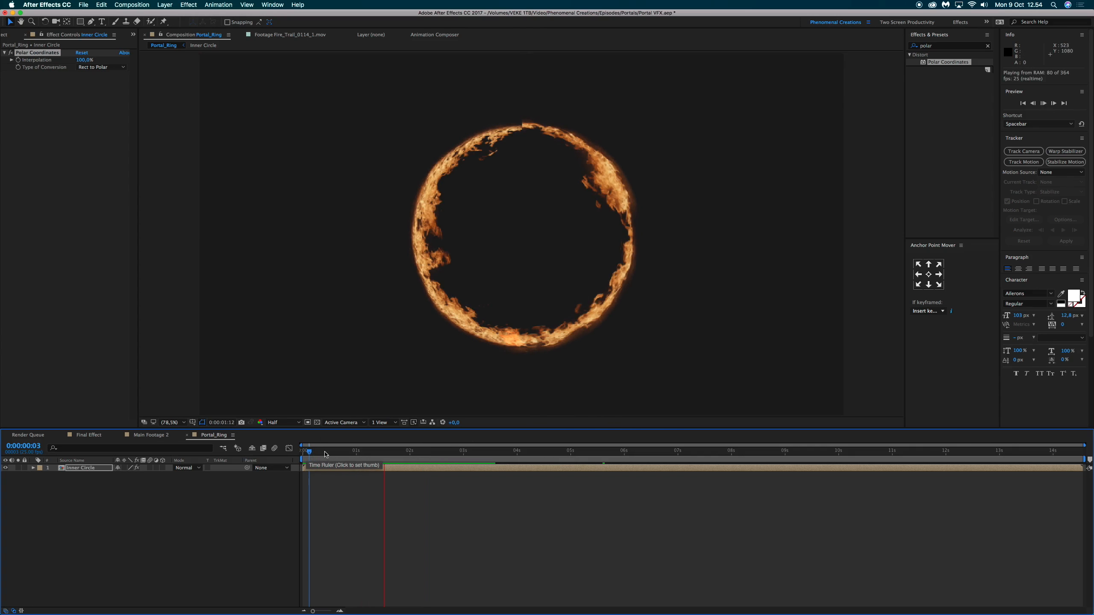
click(325, 452)
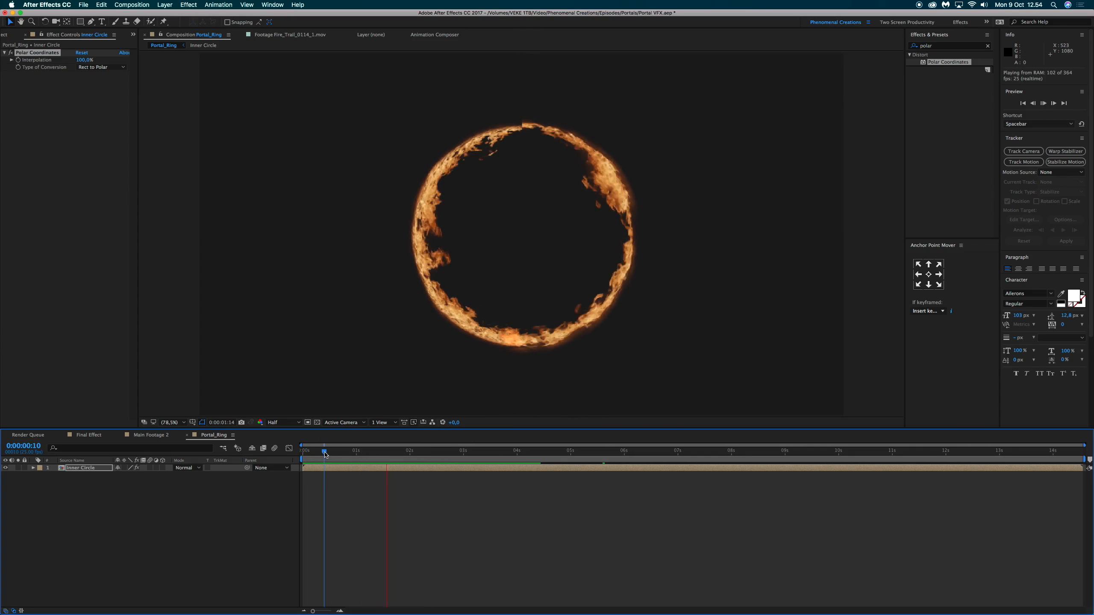
key(space)
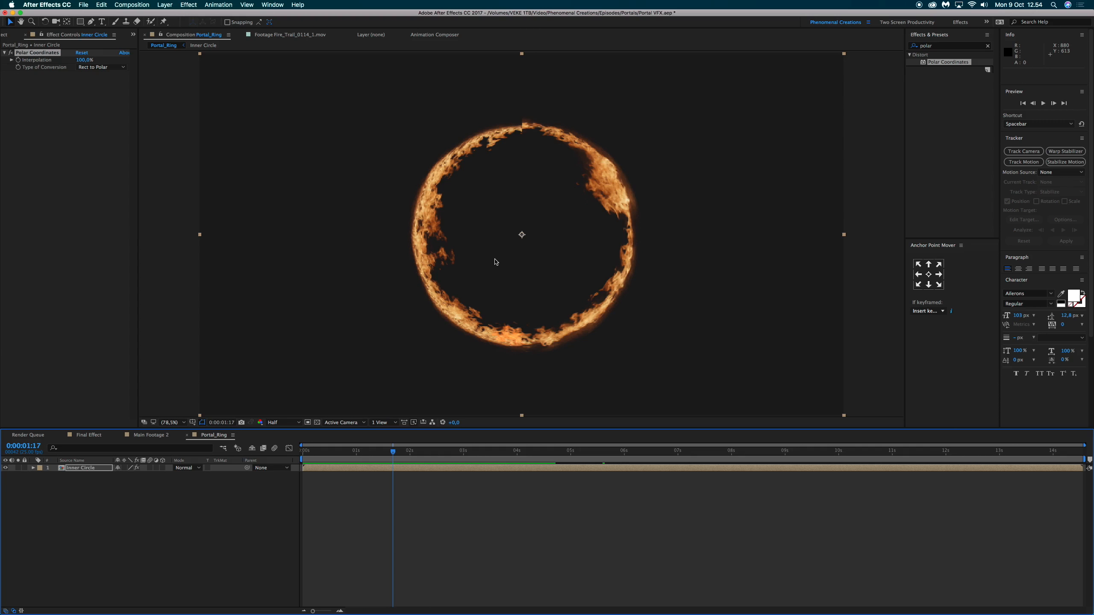
- Duplicate the Inner Circle composition in the project and rename the copy Outer Circle
click(48, 481)
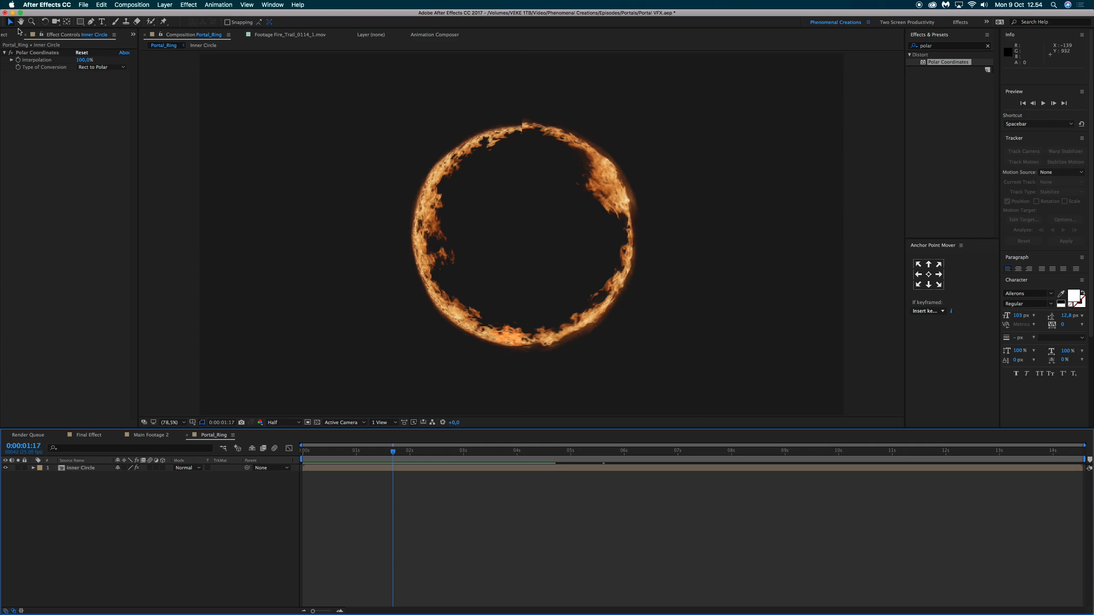
click(3, 37)
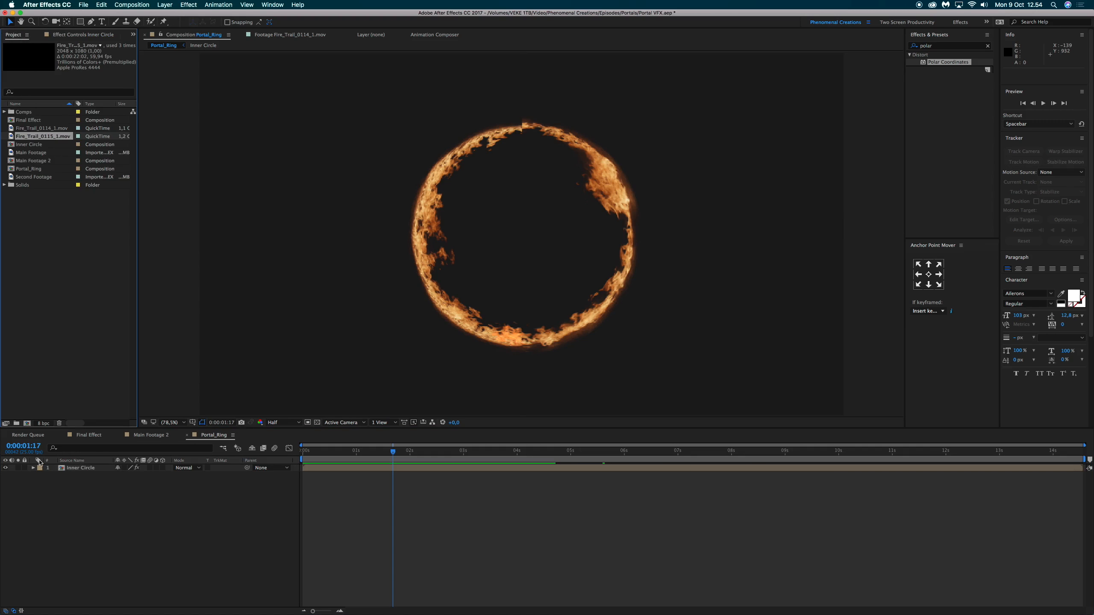
click(81, 468)
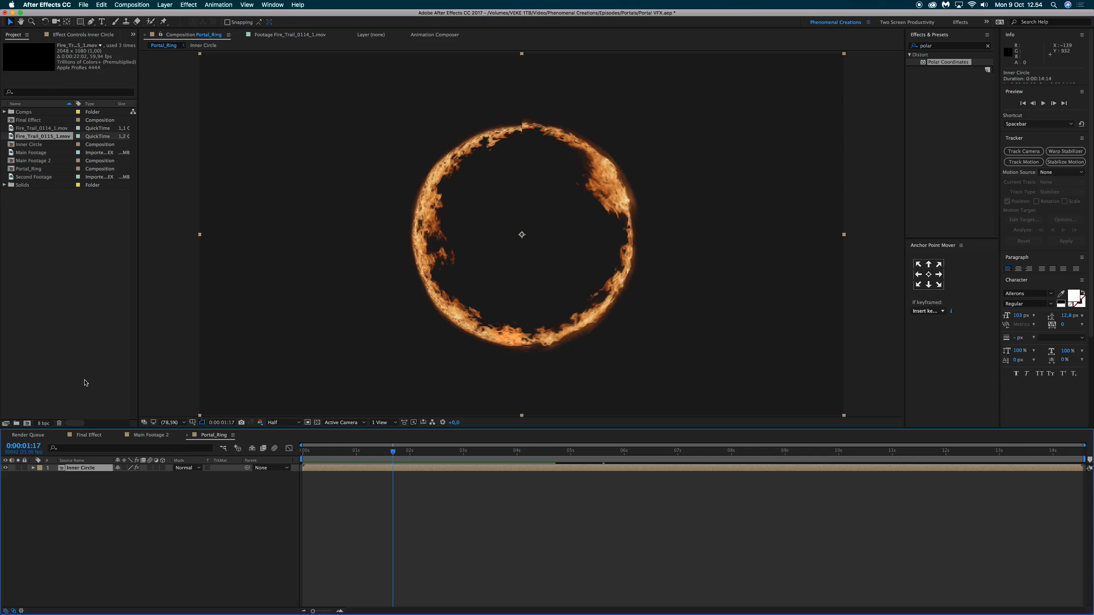
click(30, 146)
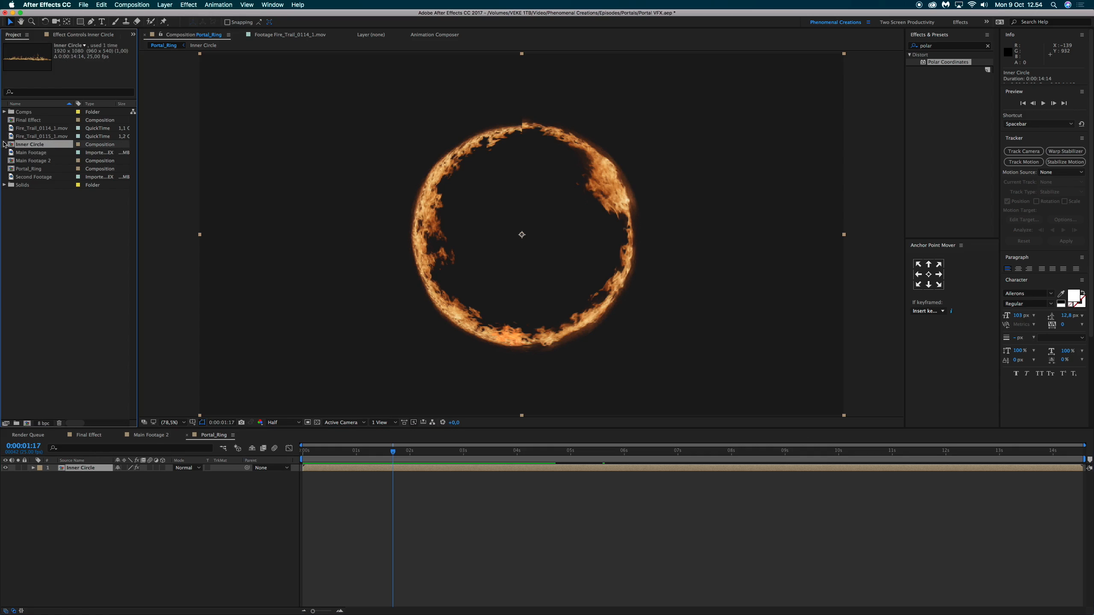
key(super+d)
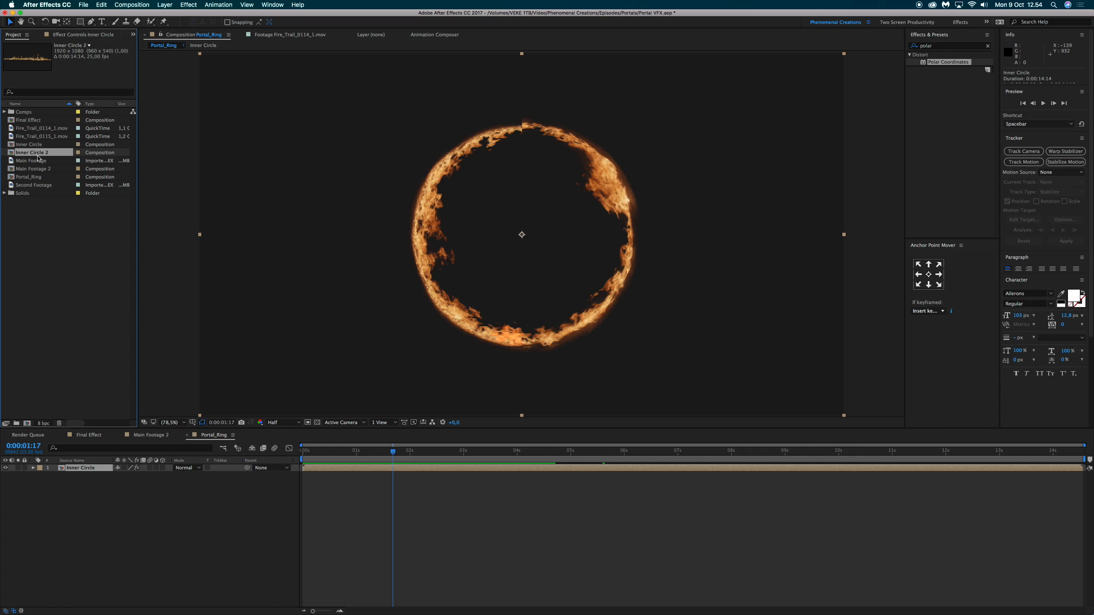
key(Return)
text(Out)
key(Return)
- Place Outer Circle above Inner Circle in the Portal_Ring composition and apply the Polar Coordinates effect to it
drag(36, 172, 84, 470)
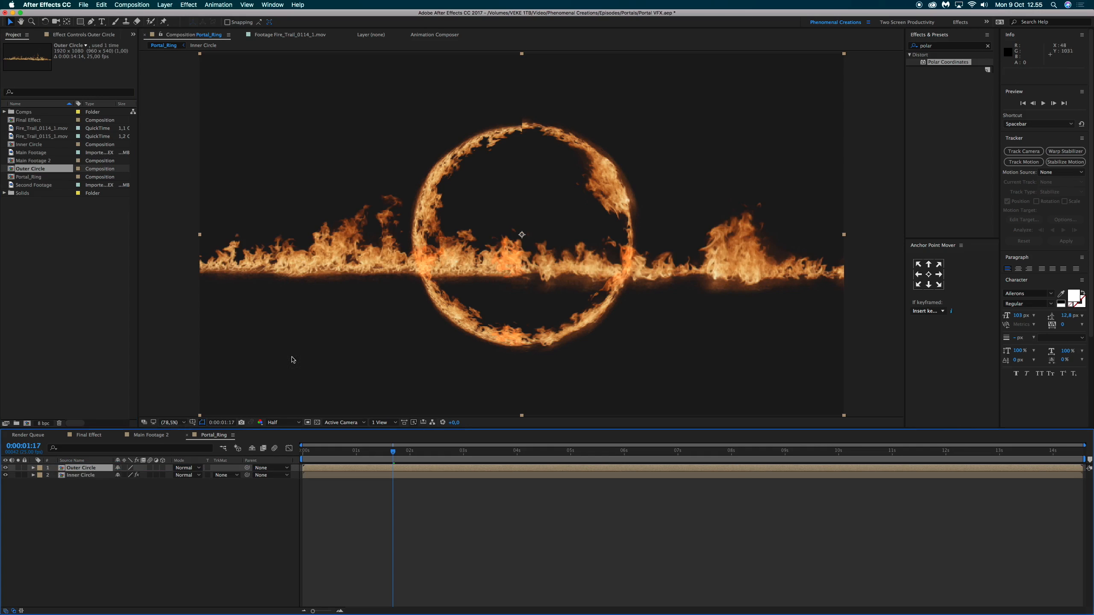
click(74, 36)
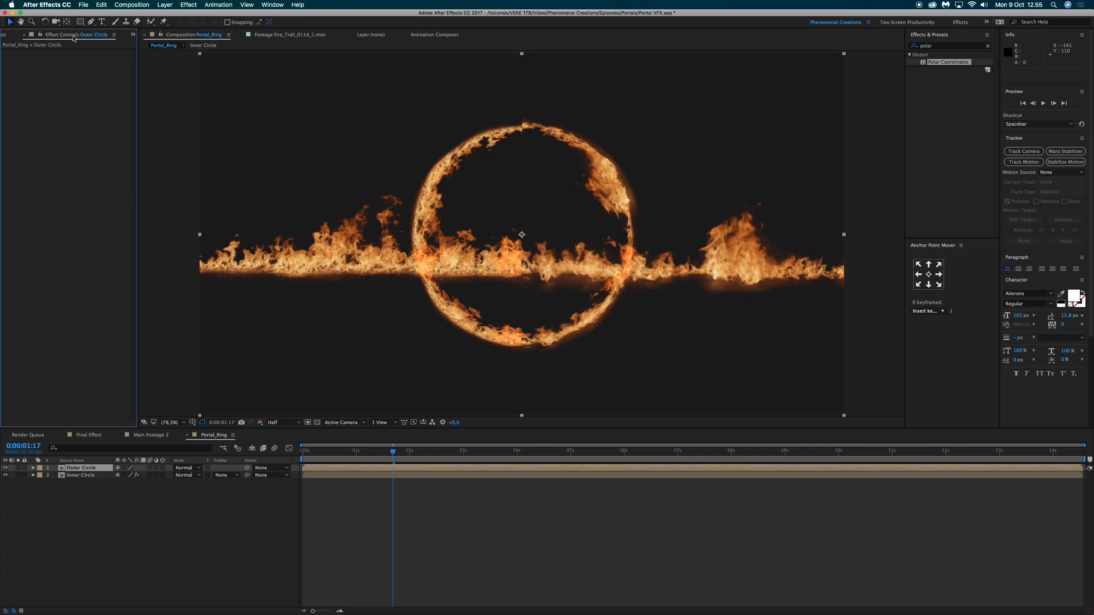
drag(944, 63, 92, 470)
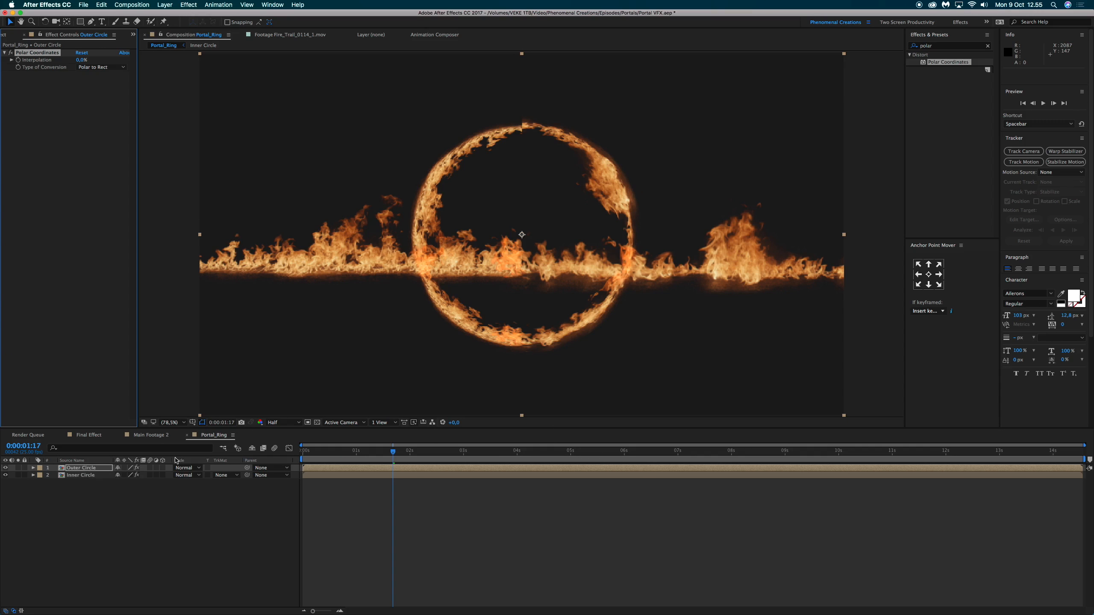
click(81, 475)
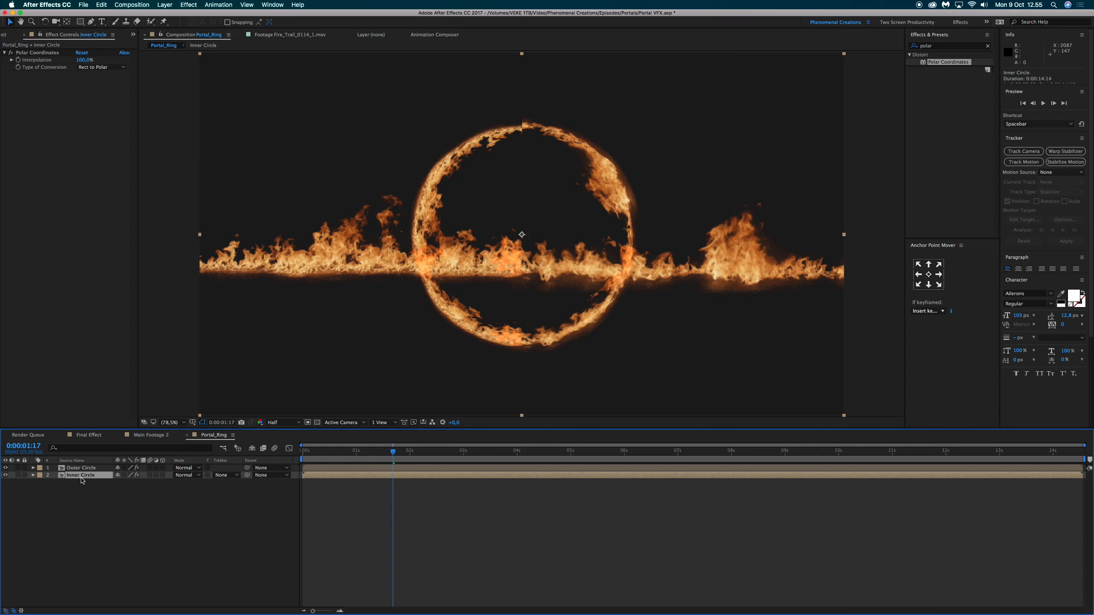
- Flip both fire trail layers vertically inside the Outer Circle composition
double_click(84, 468)
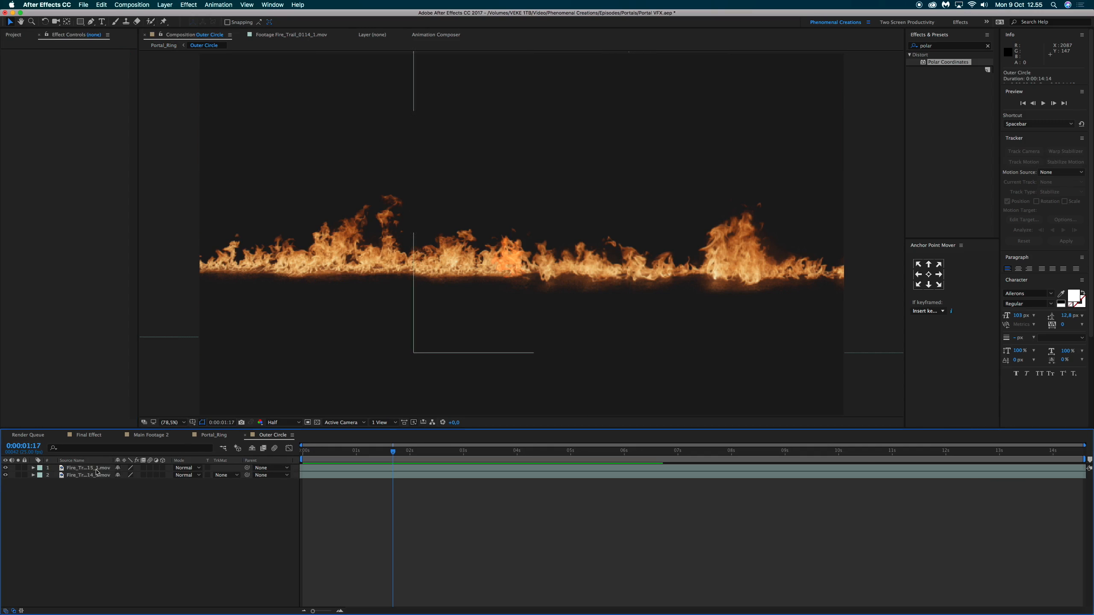
key(super+a)
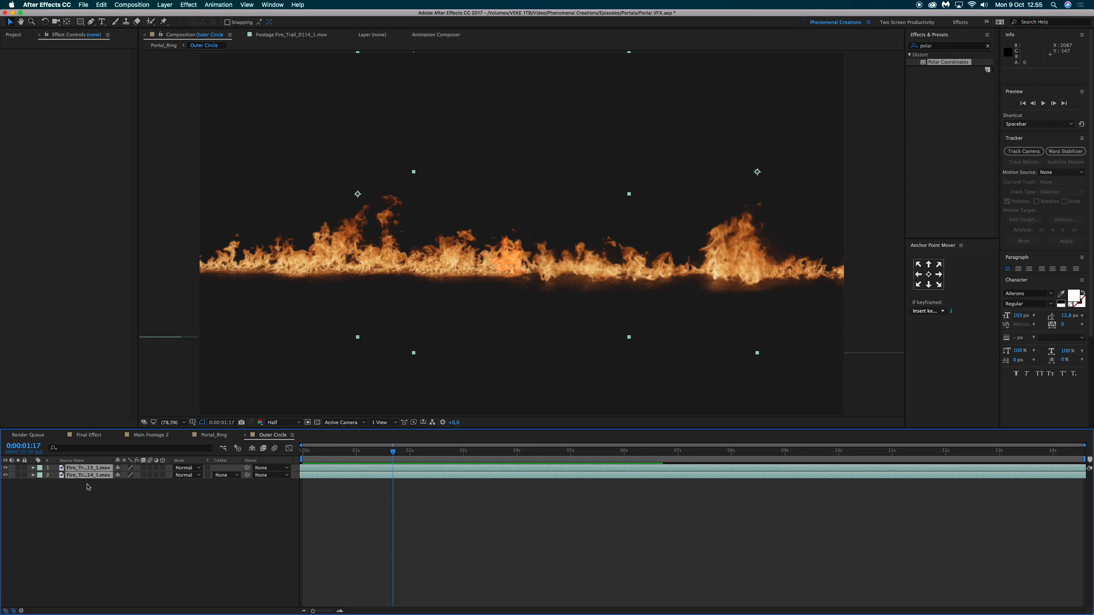
right_click(88, 481)
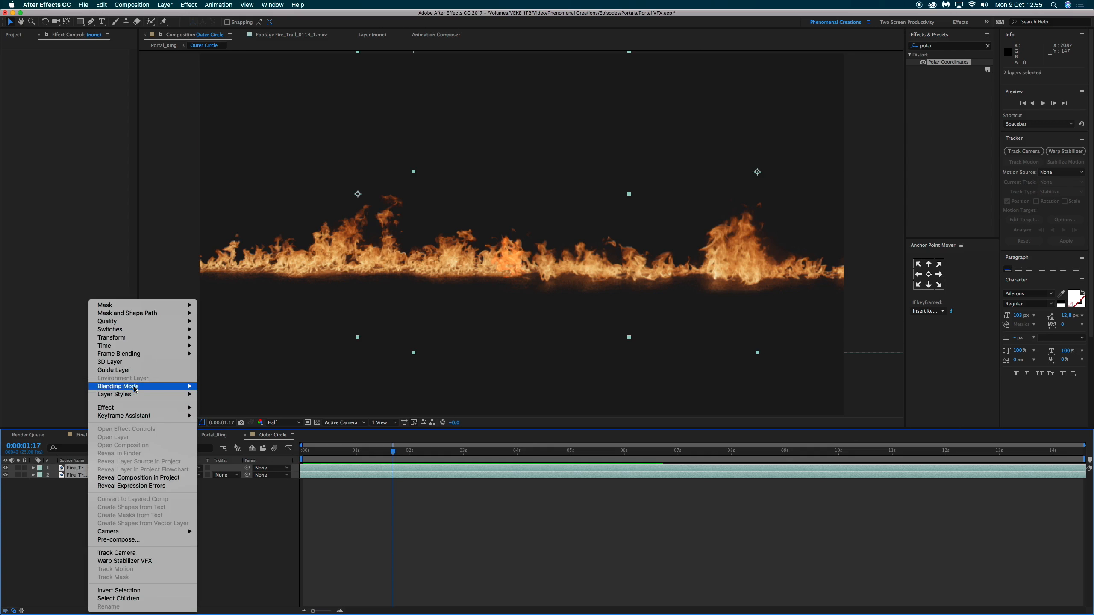
mouse_move(125, 338)
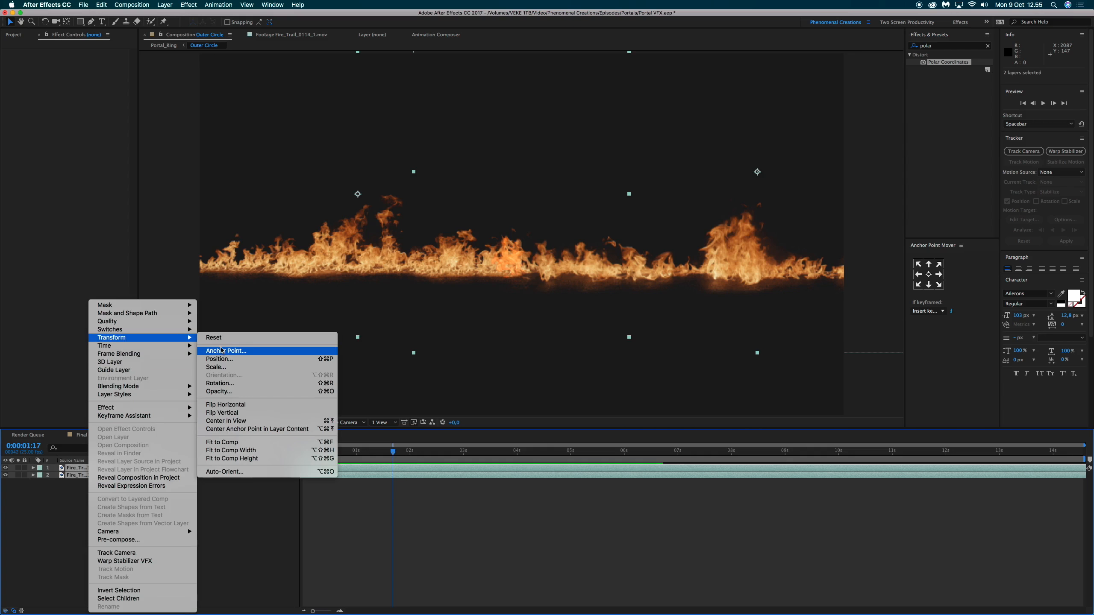
click(224, 413)
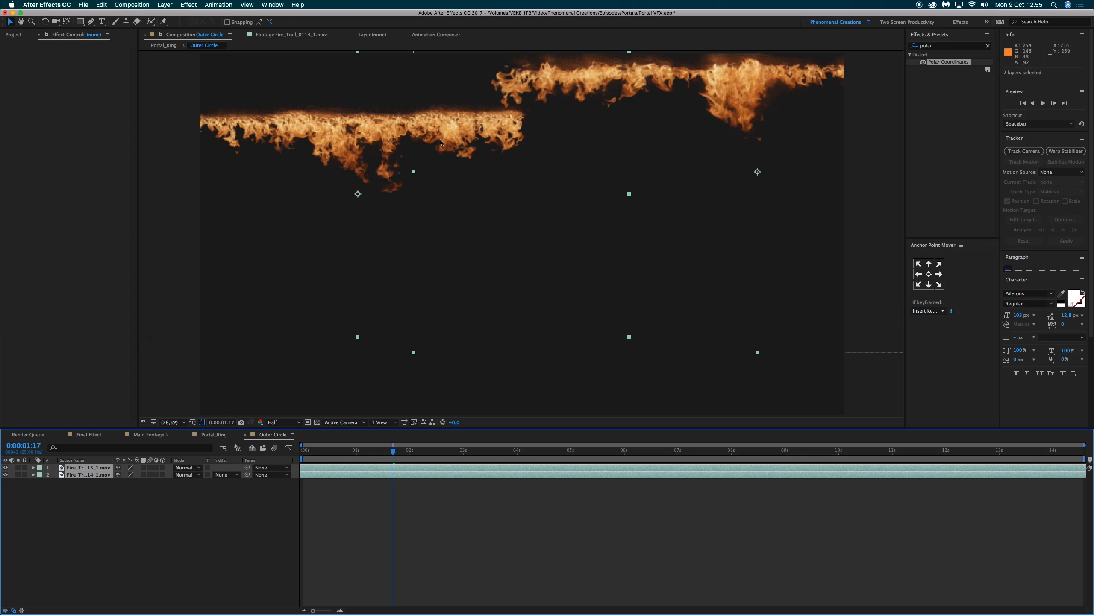
- Move both flipped fire layers down to mid-frame, align Fire_Trail_0115_1.mov with the other trail in one continuous line, and preview the join
drag(468, 150, 474, 271)
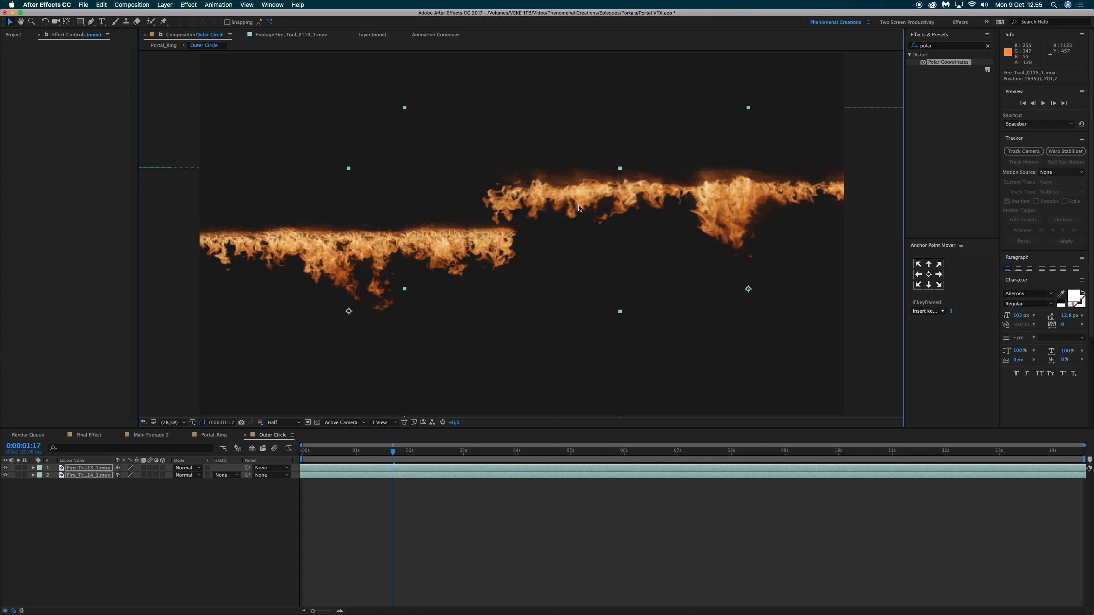
click(74, 474)
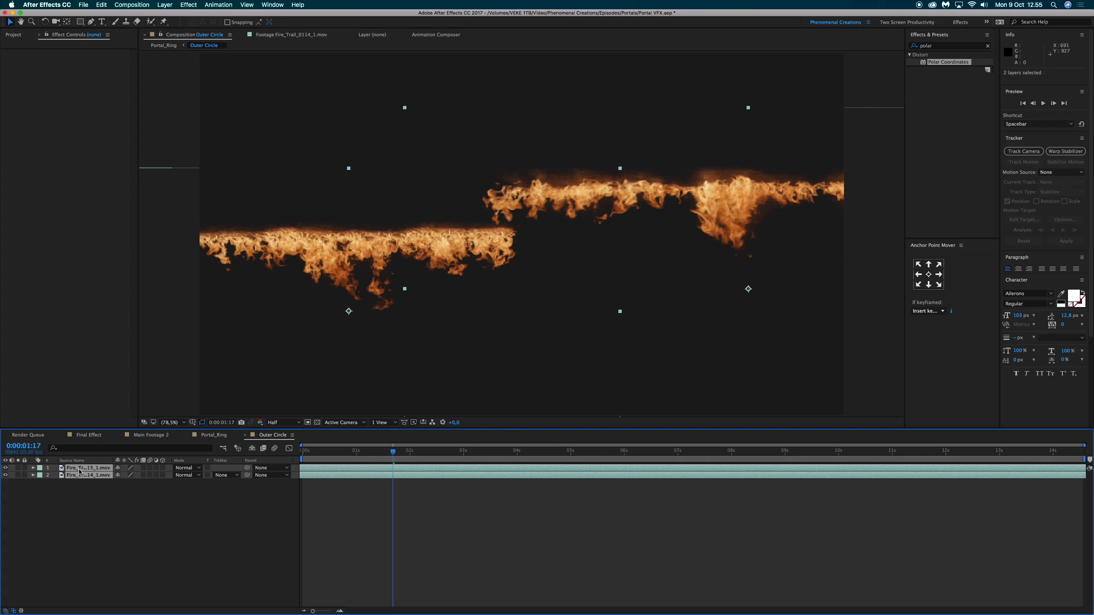
mouse_move(585, 254)
mouse_down()
mouse_move(587, 278)
mouse_move(588, 261)
mouse_up()
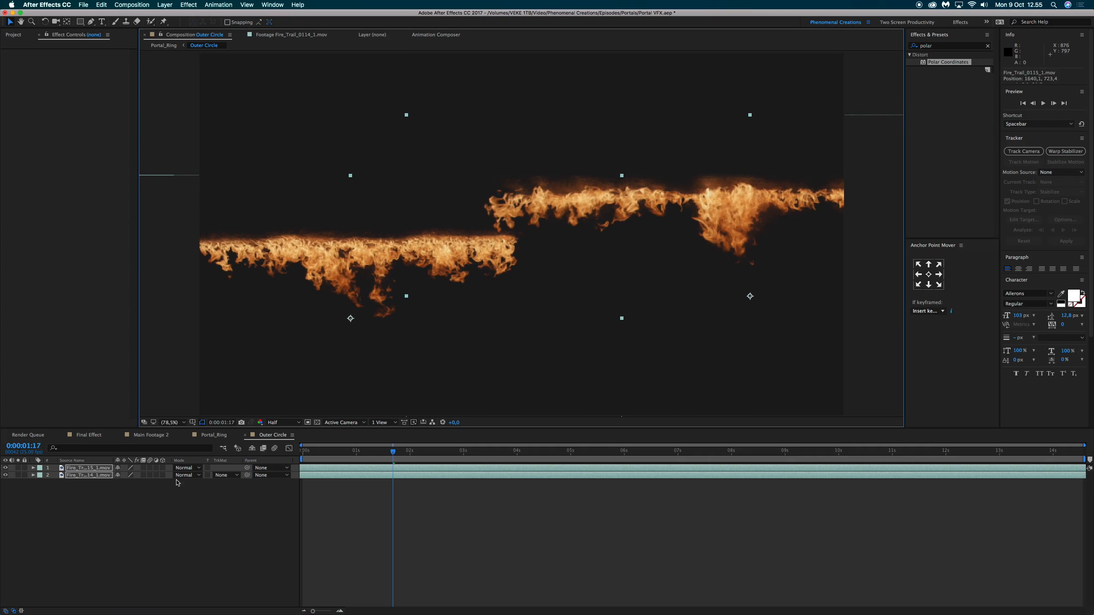
click(128, 498)
click(96, 468)
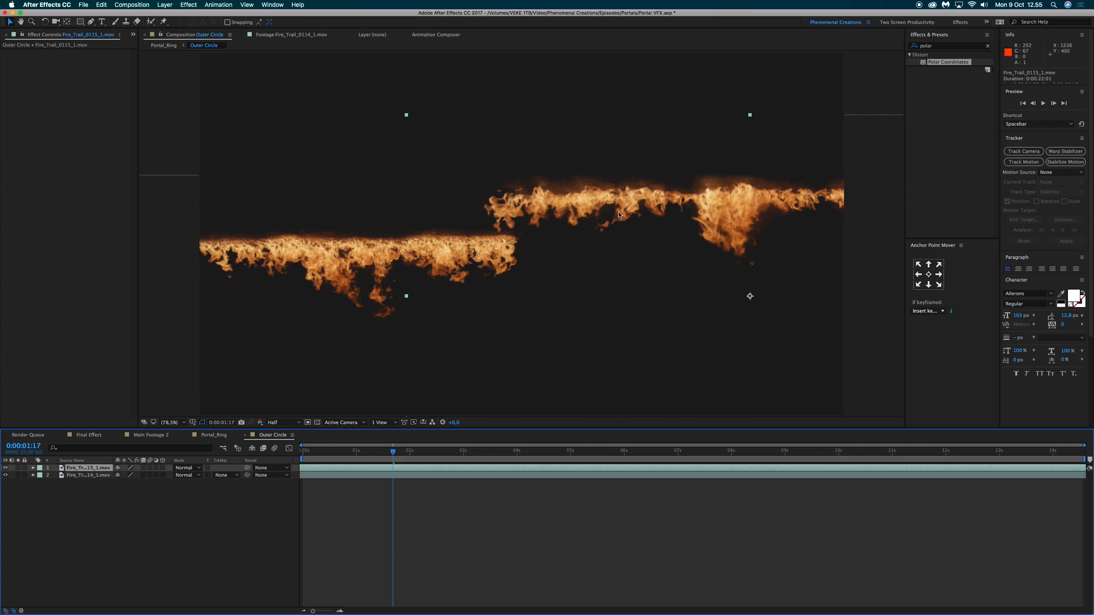
drag(622, 227, 625, 257)
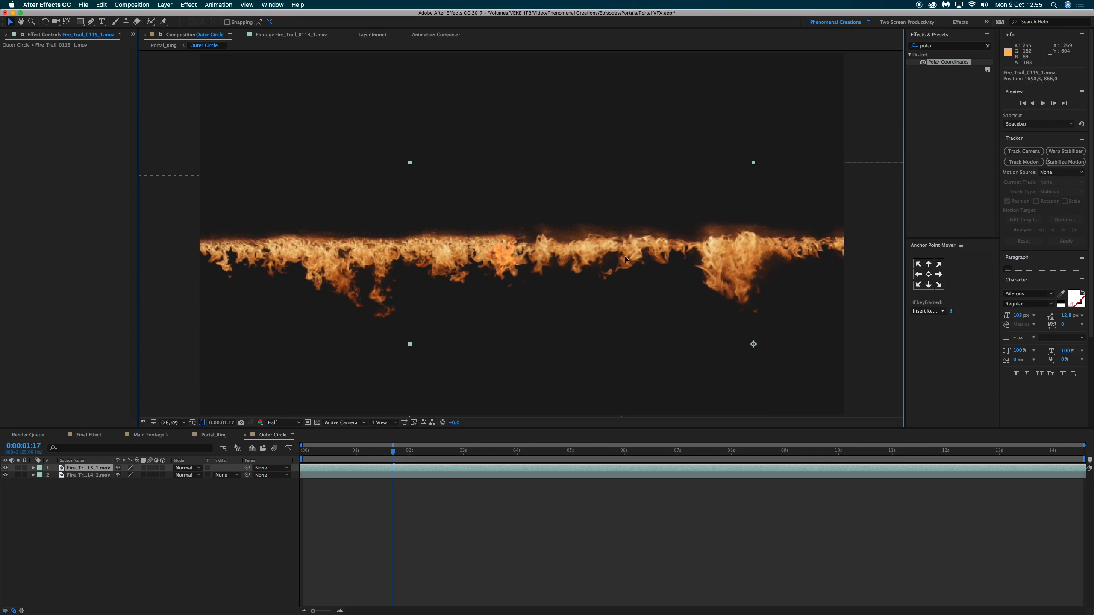
click(304, 453)
key(space)
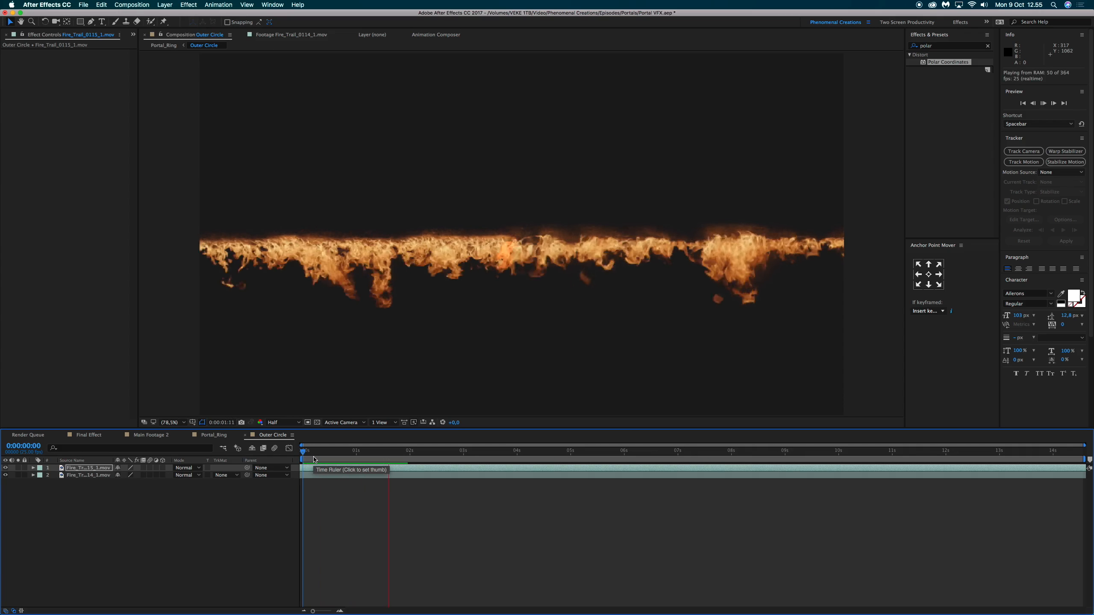
key(space)
- In Portal_Ring, set the Outer Circle layer's Polar Coordinates to 100% interpolation with Rect to Polar conversion
click(215, 434)
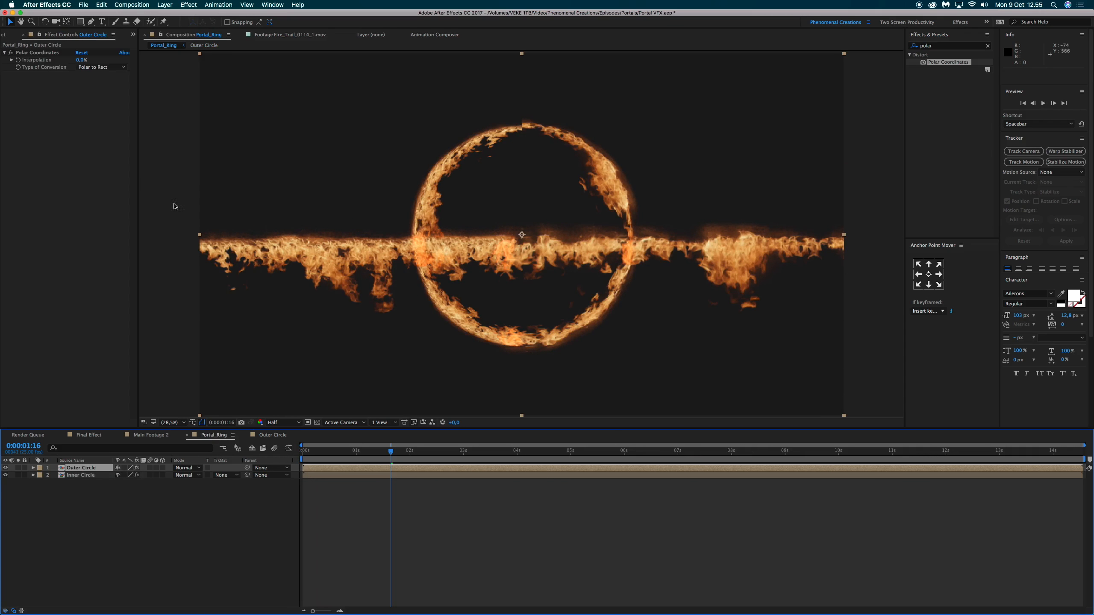
drag(81, 59, 221, 61)
click(97, 67)
click(96, 73)
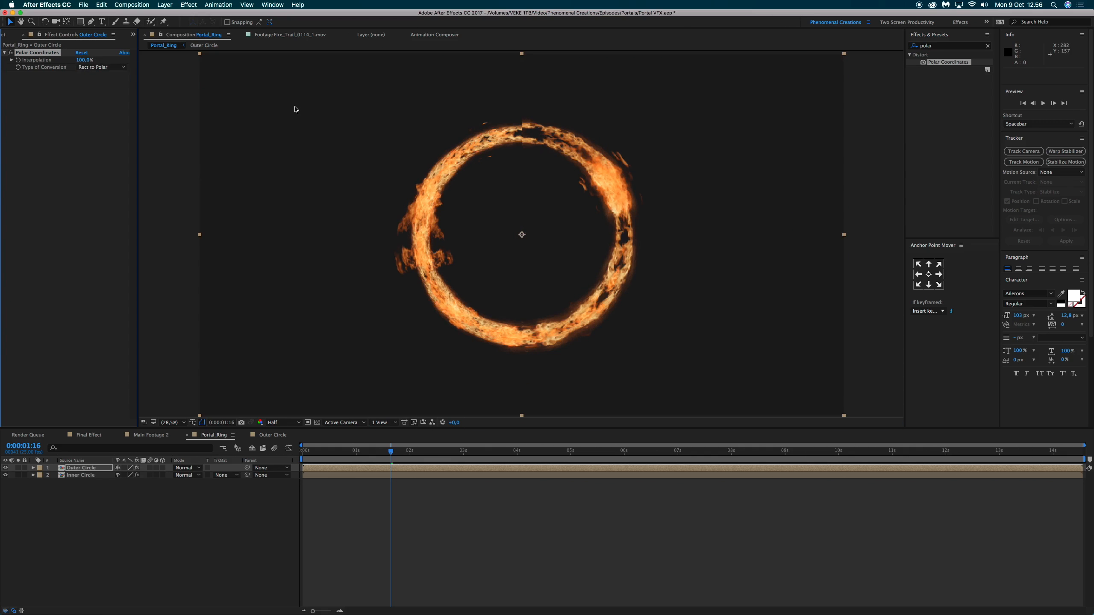
- Scale the Outer Circle layer to 116% and reposition it so its flames line up around the inner ring
mouse_move(574, 262)
mouse_down()
mouse_move(698, 242)
mouse_move(565, 256)
mouse_move(577, 258)
mouse_up()
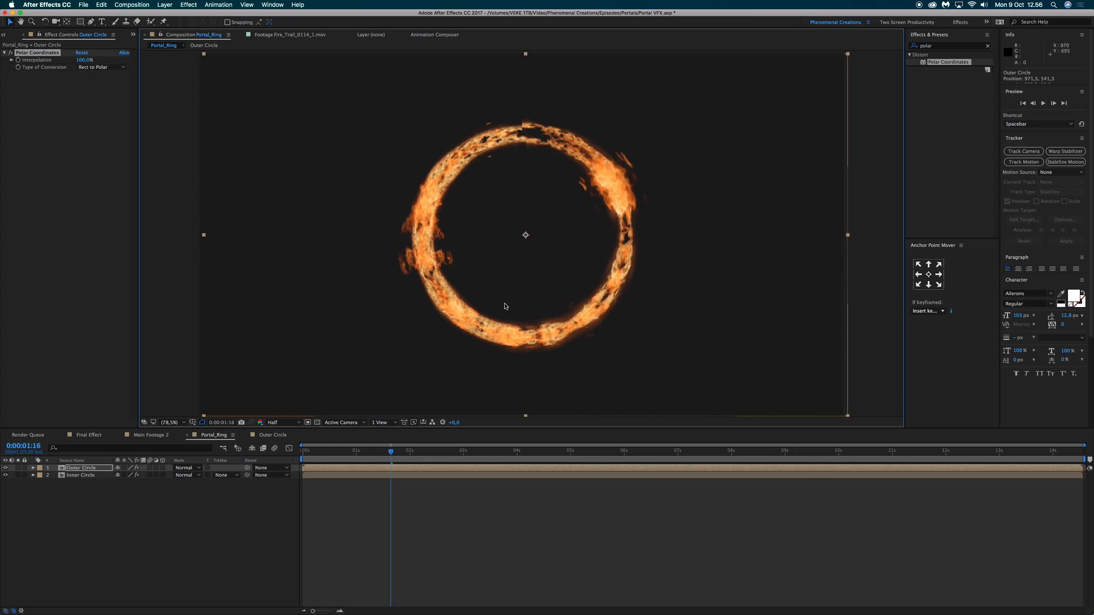
key(s)
drag(129, 471, 133, 474)
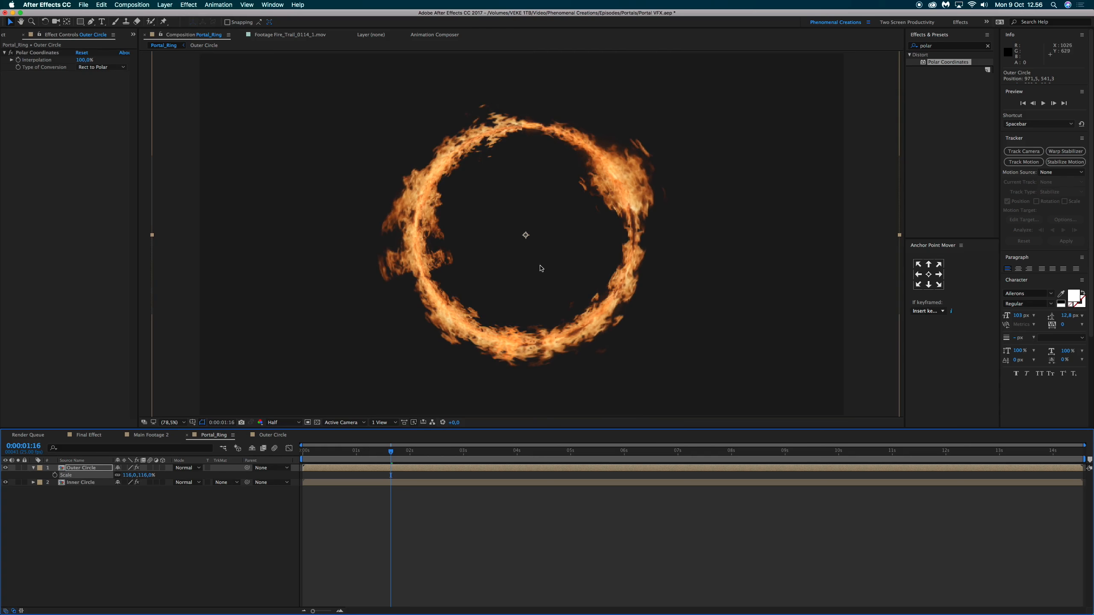
drag(542, 268, 538, 265)
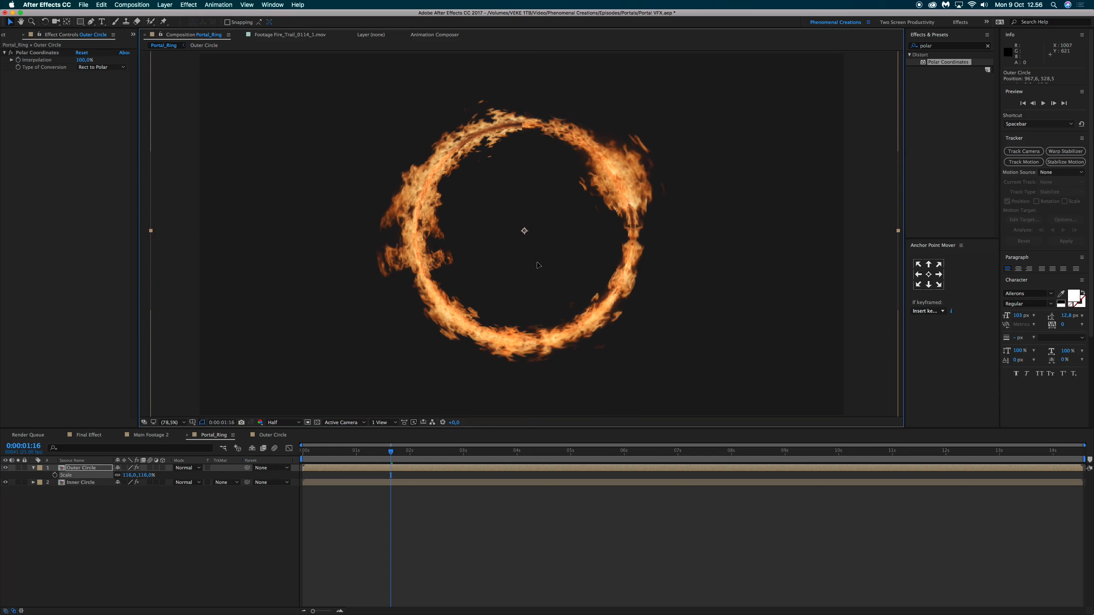
- Preview the combined rings from the start, and rotate the Outer Circle layer to about -83.6° to offset its flames from the inner ring
drag(318, 451, 302, 451)
key(space)
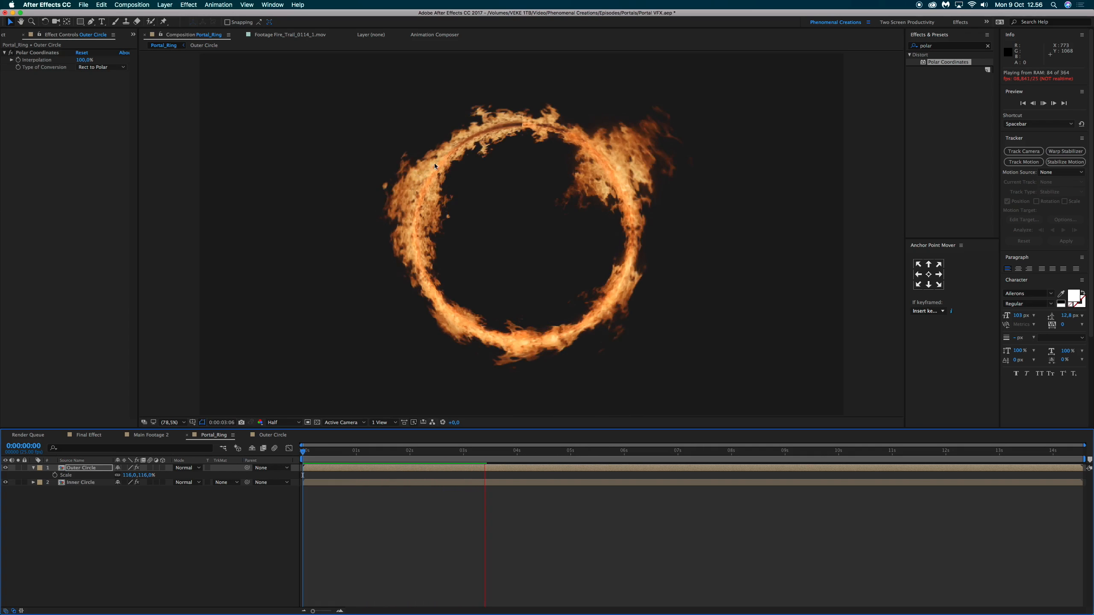
key(space)
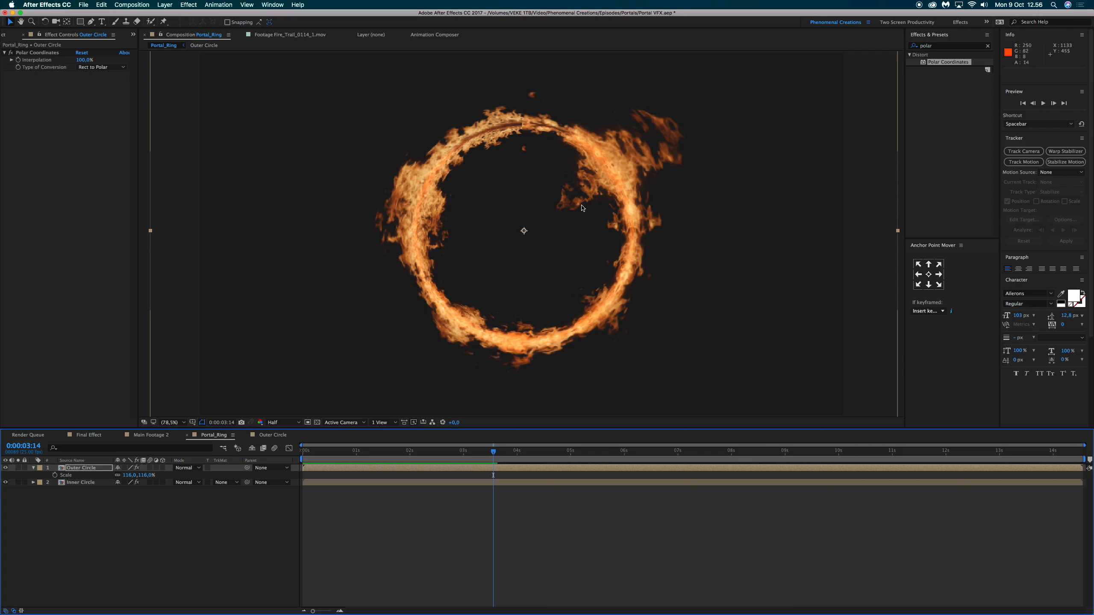
key(w)
drag(559, 265, 601, 209)
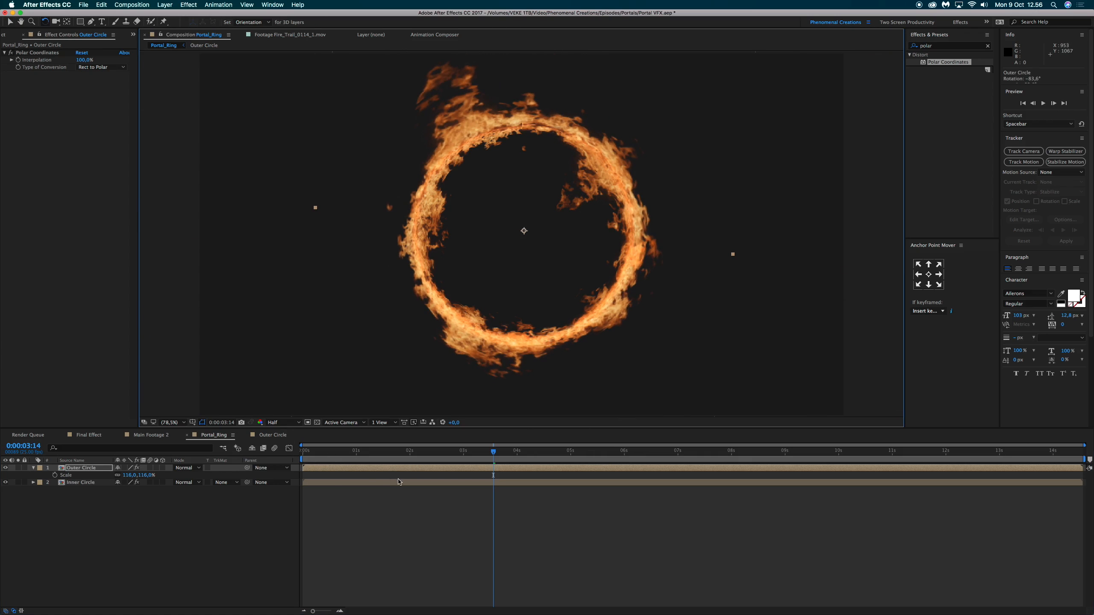
- Time-stretch the Outer Circle layer with a stretch factor of 75 and preview both rings from near the start
right_click(410, 469)
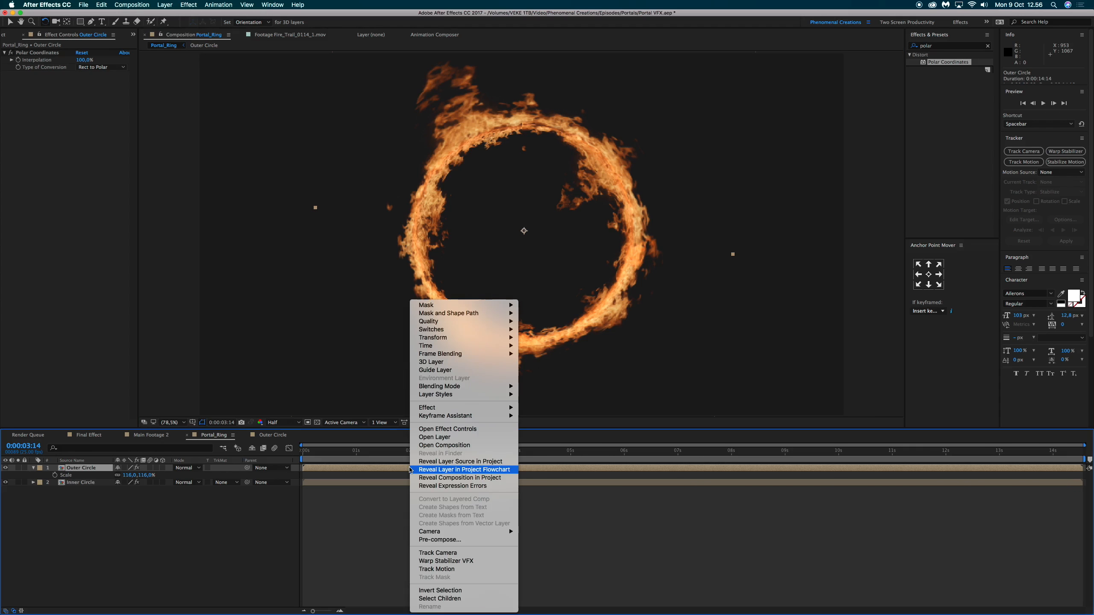
mouse_move(438, 349)
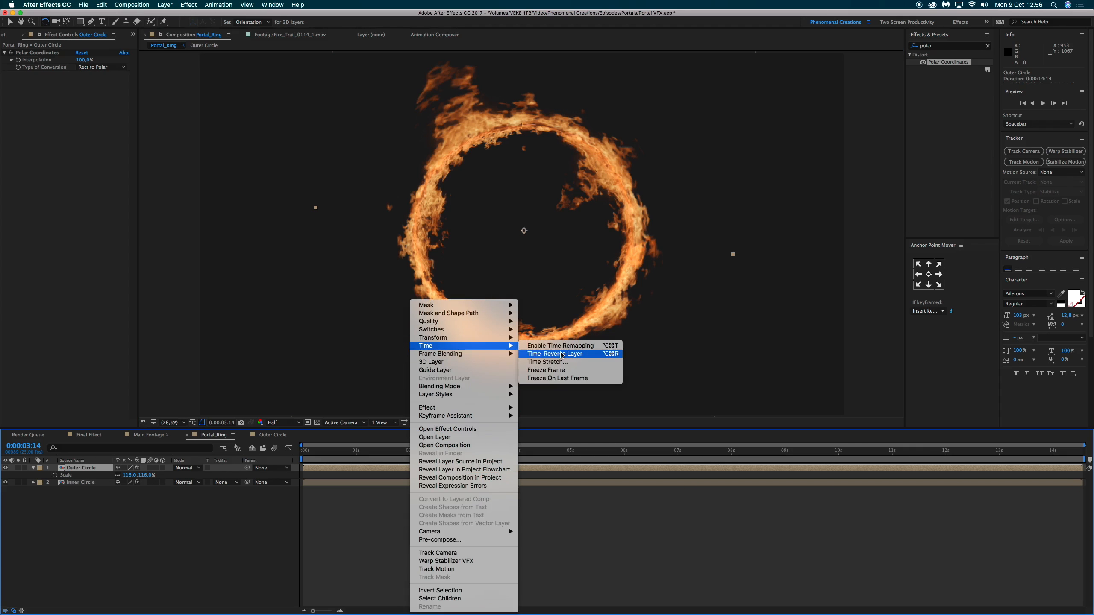
click(557, 362)
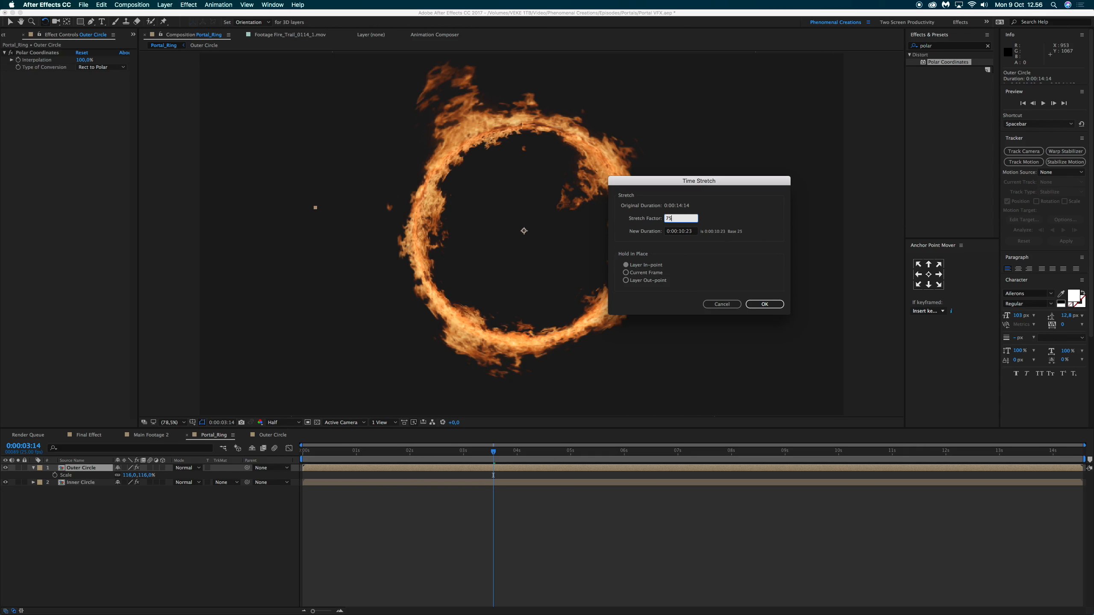
key(Return)
key(Home)
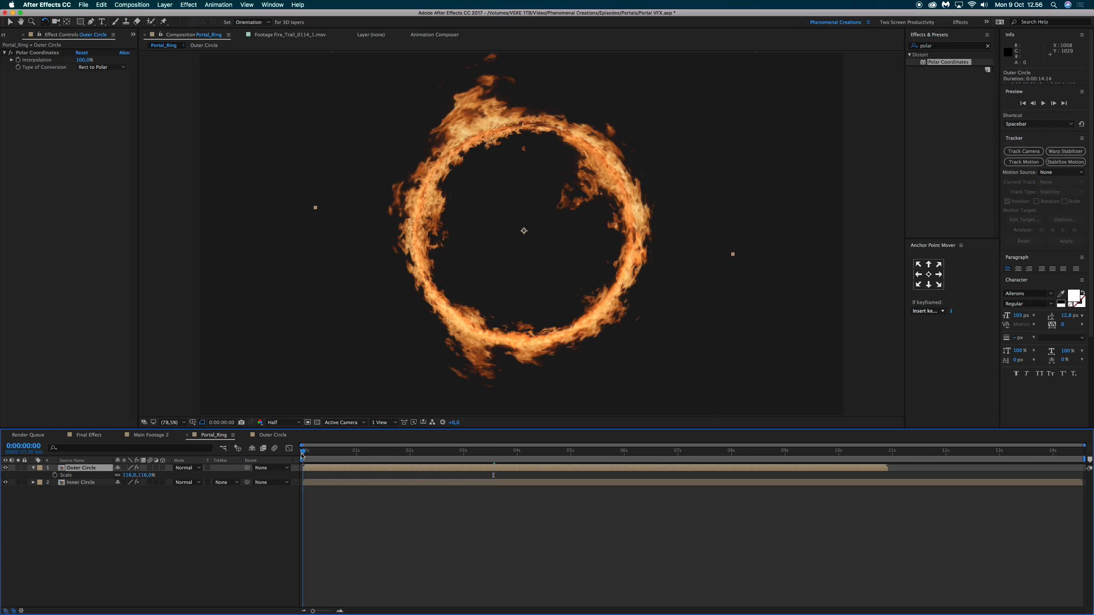
key(space)
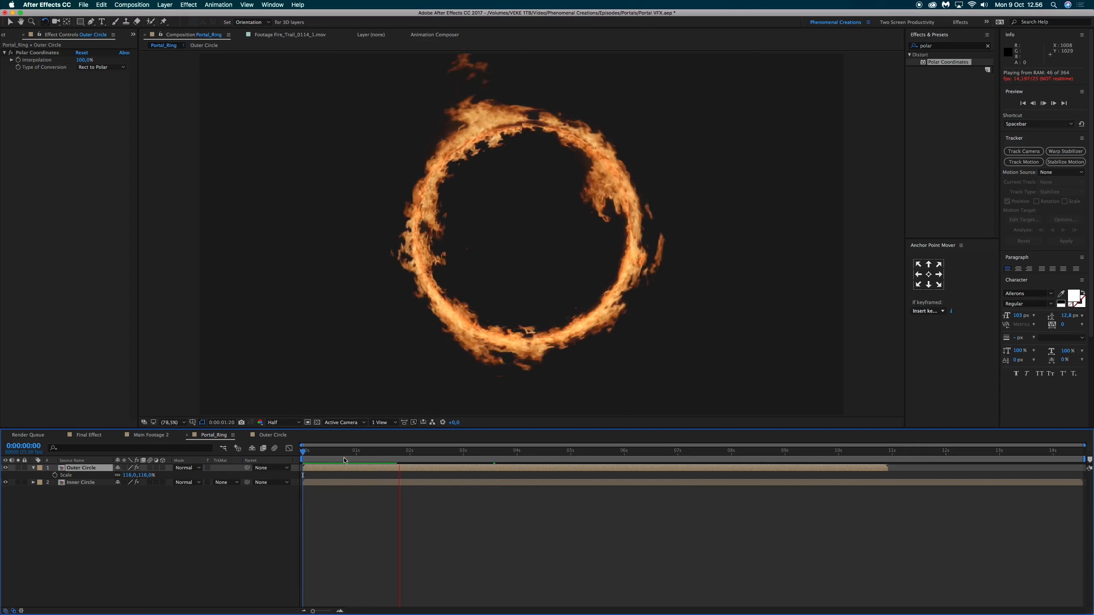
click(320, 456)
key(space)
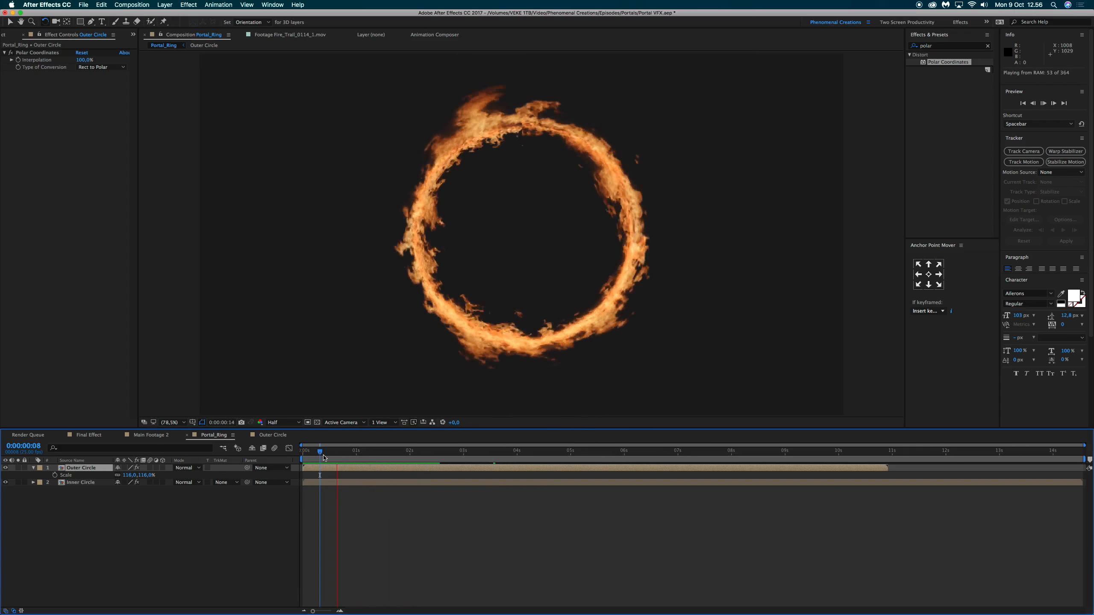
click(317, 455)
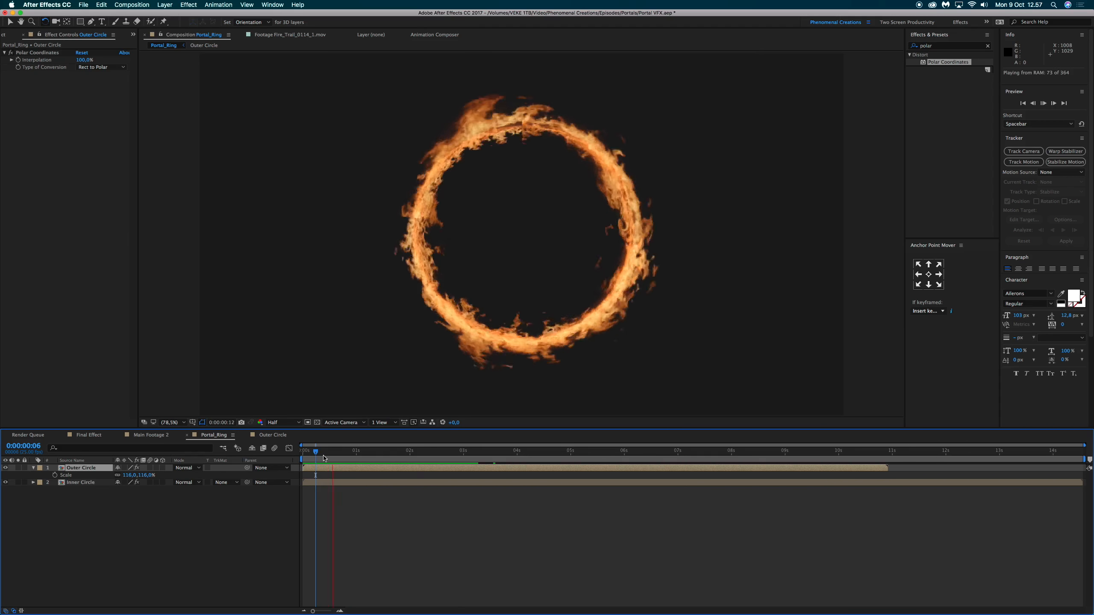
- Replay the combined rings in Portal_Ring from about 0:00:00:08
click(320, 455)
key(space)
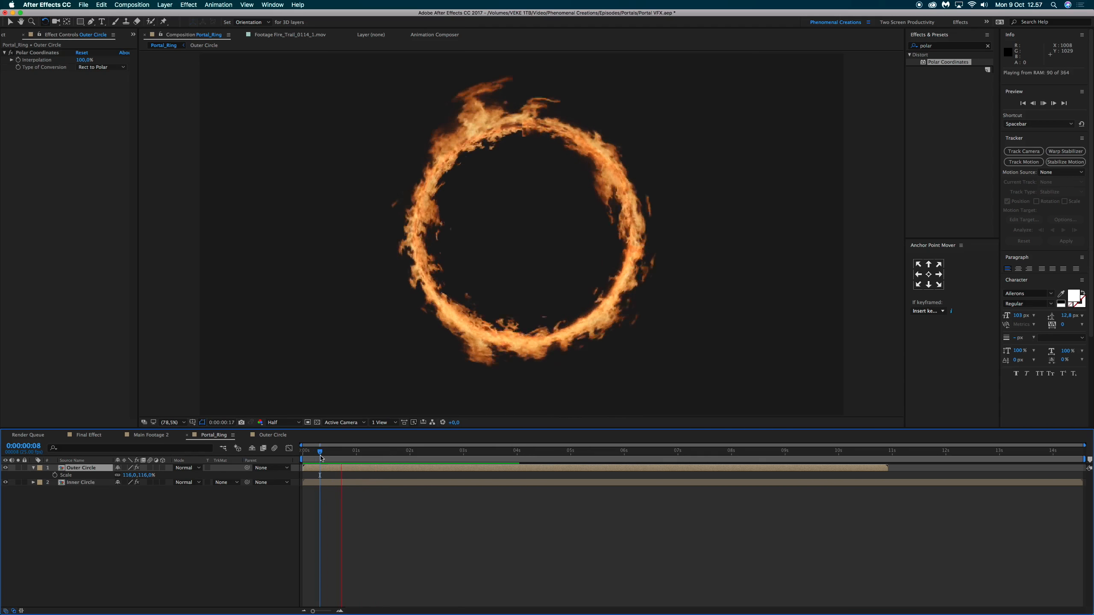
key(space)
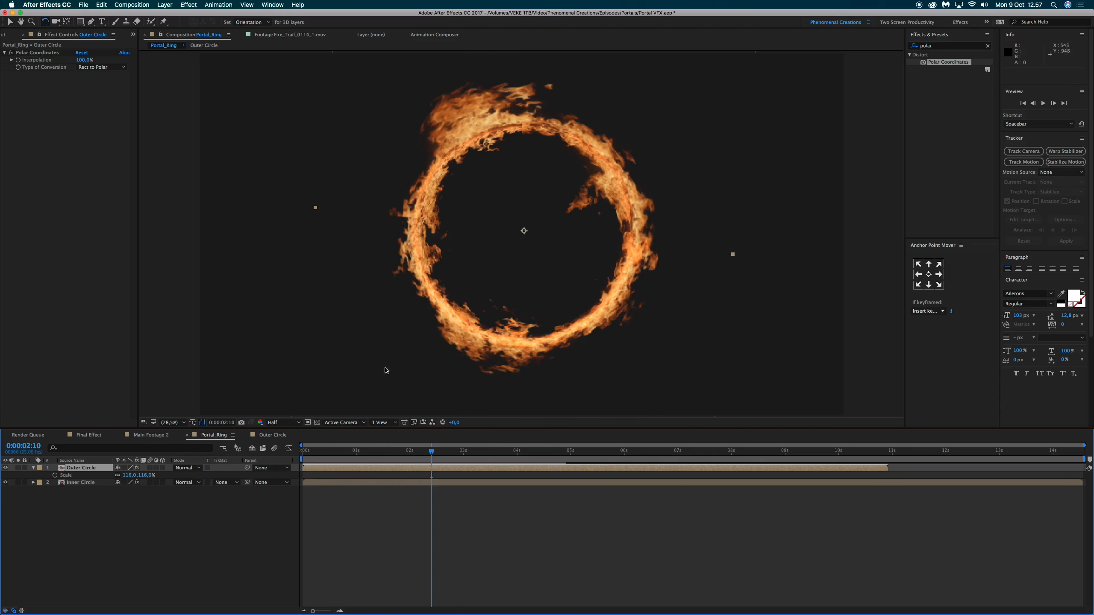
- In the Outer Circle composition, move the anchor points of both fire trail layers onto the flames' base line
key(v)
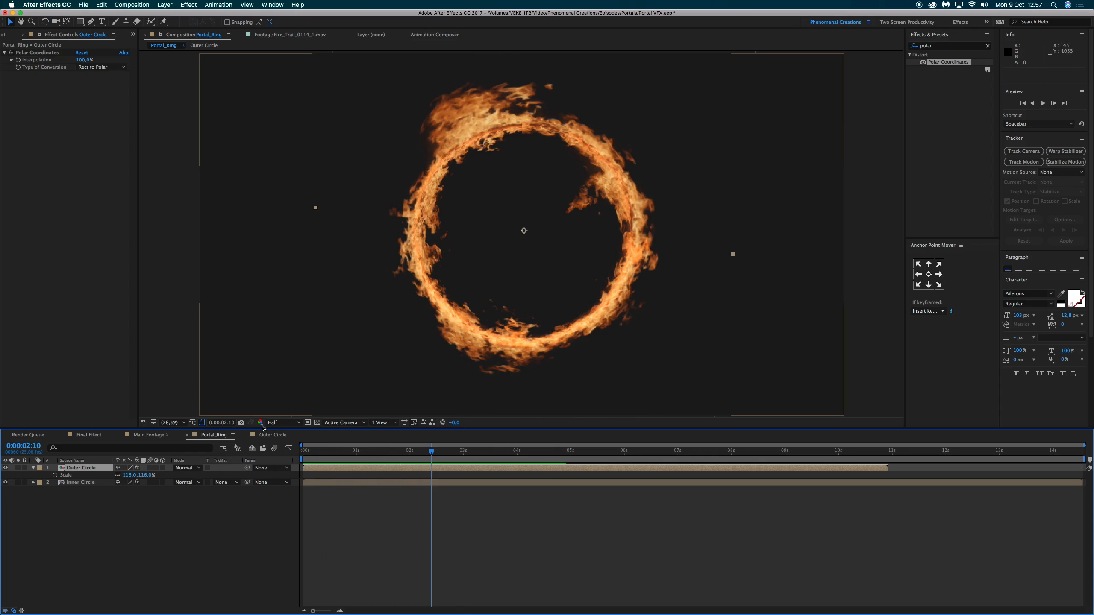
click(272, 434)
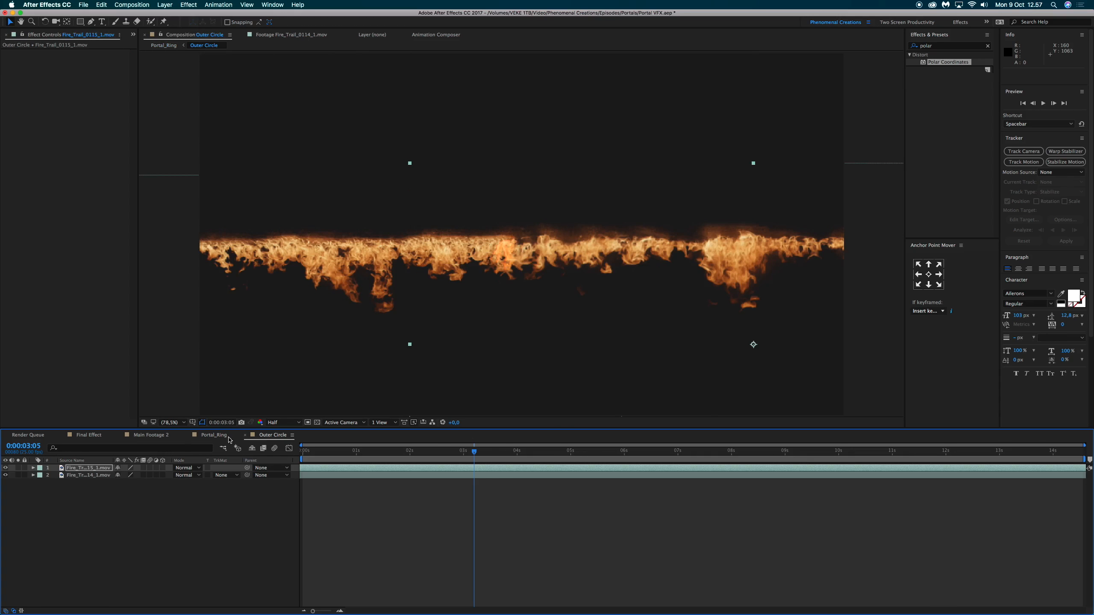
shift+click(108, 476)
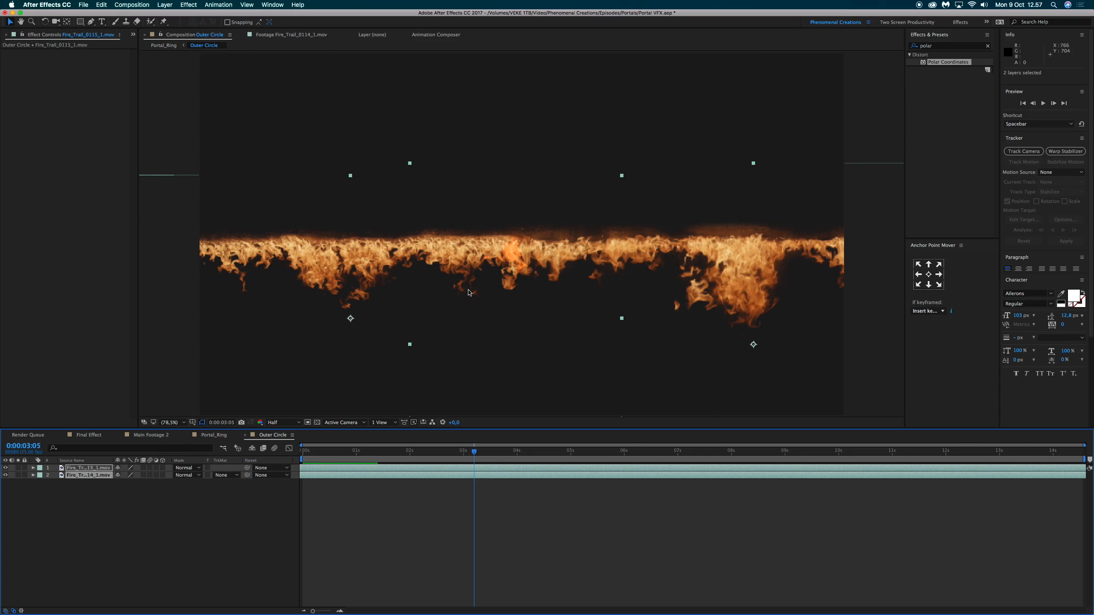
key(comma)
key(comma)
key(comma)
key(comma)
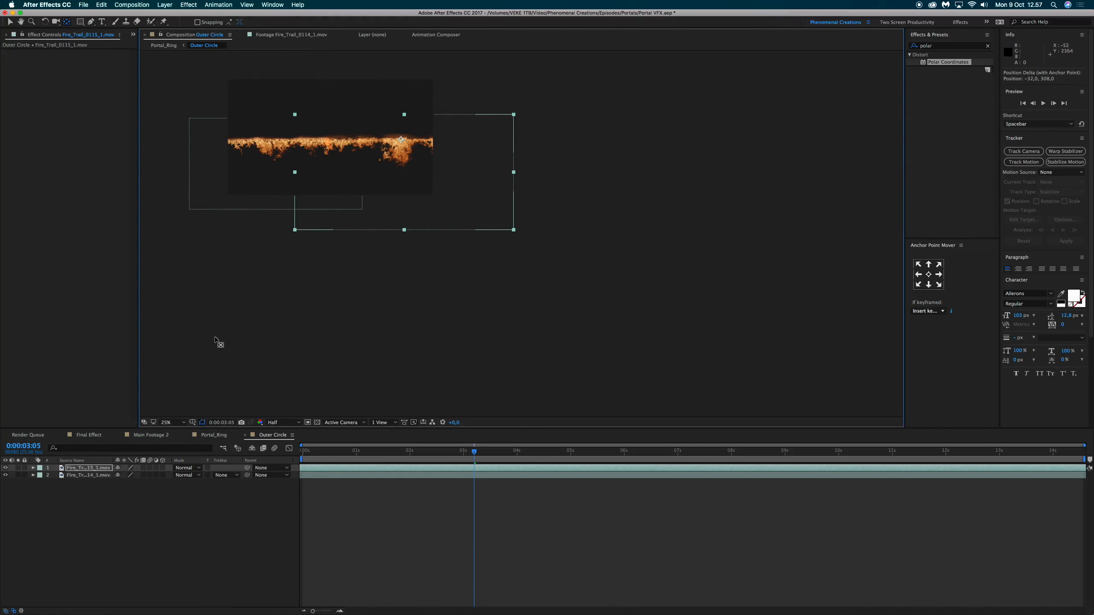
click(103, 476)
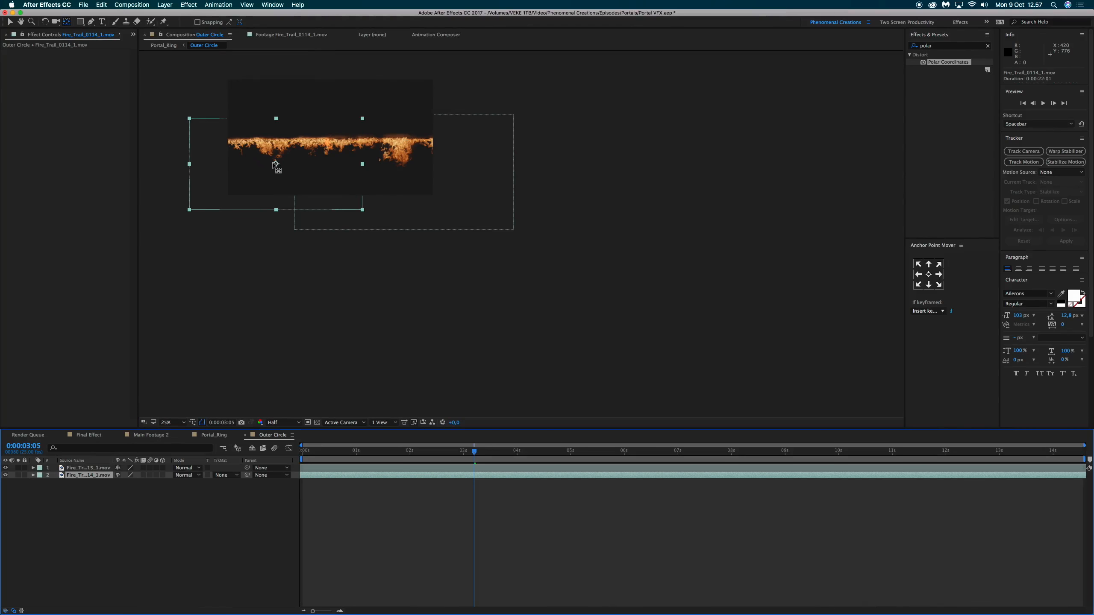
drag(275, 165, 273, 142)
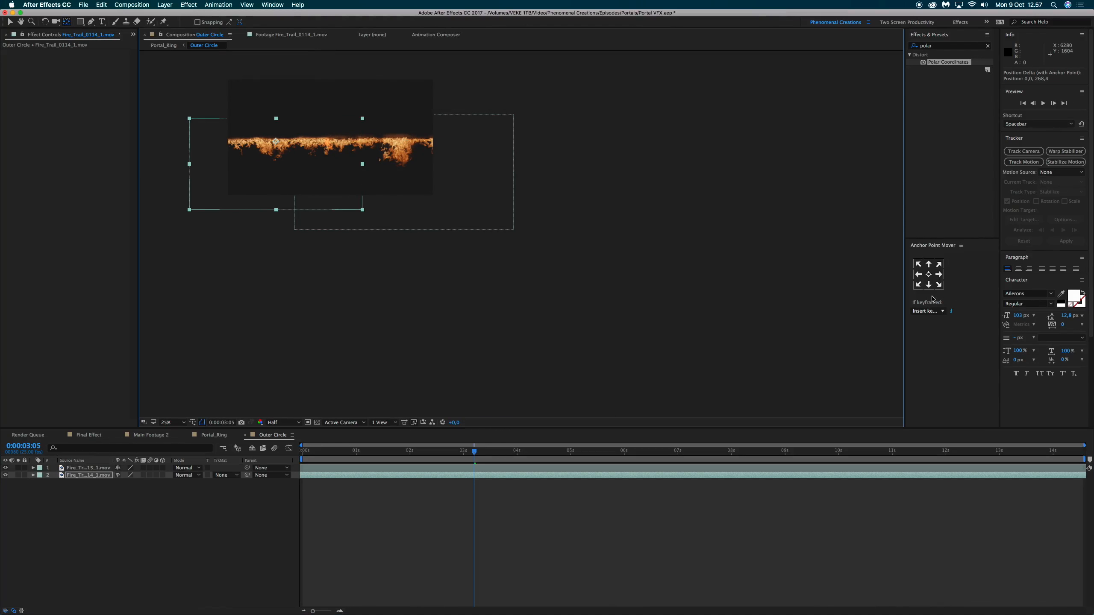
- Squash both Outer Circle fire trail layers vertically to about -72% scale and return to the Portal_Ring composition
shift+click(400, 465)
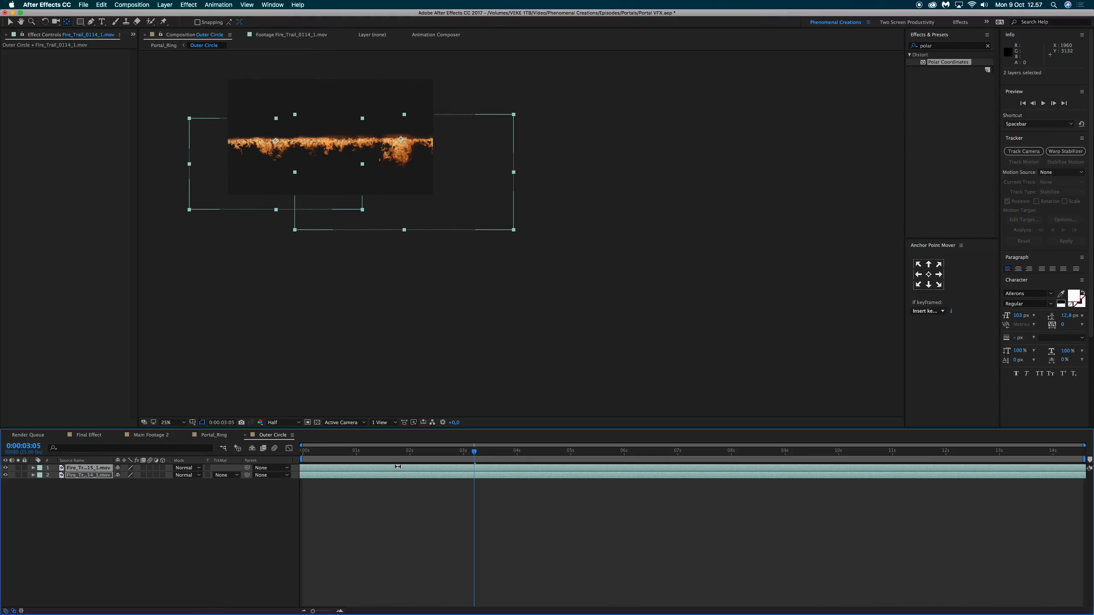
key(v)
drag(404, 230, 403, 204)
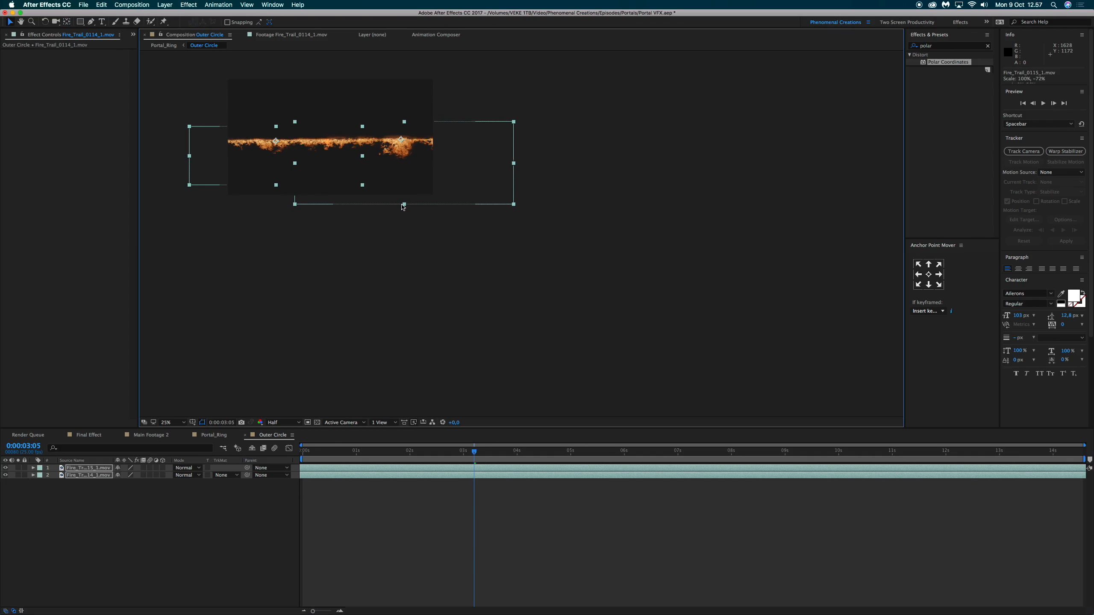
click(210, 435)
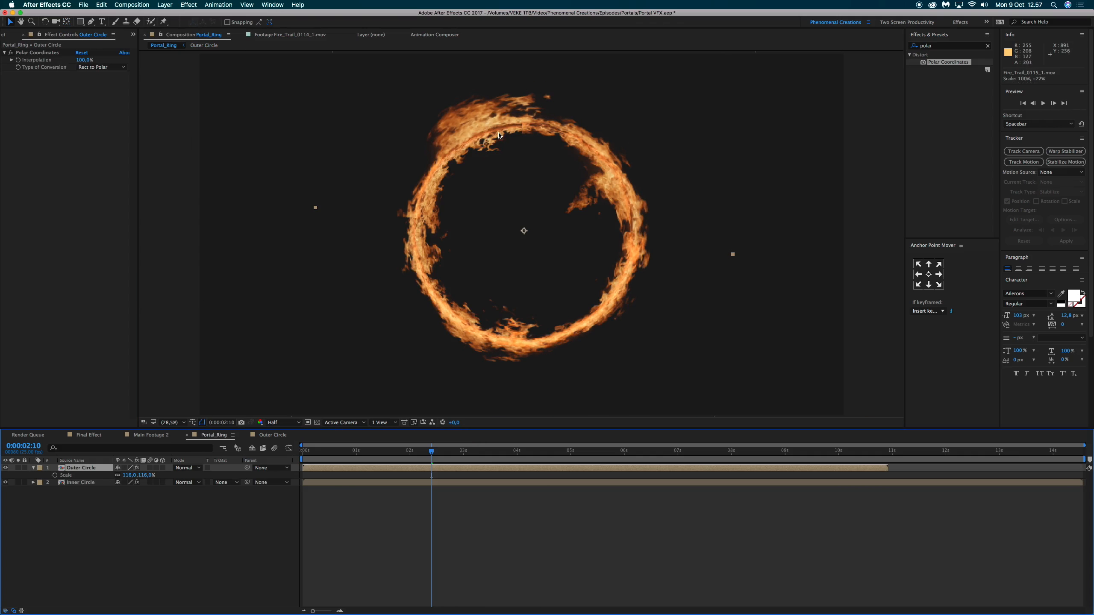
- In the Inner Circle composition, move both fire layers' anchor points to the flame base and squash them vertically to about 59% scale
double_click(88, 483)
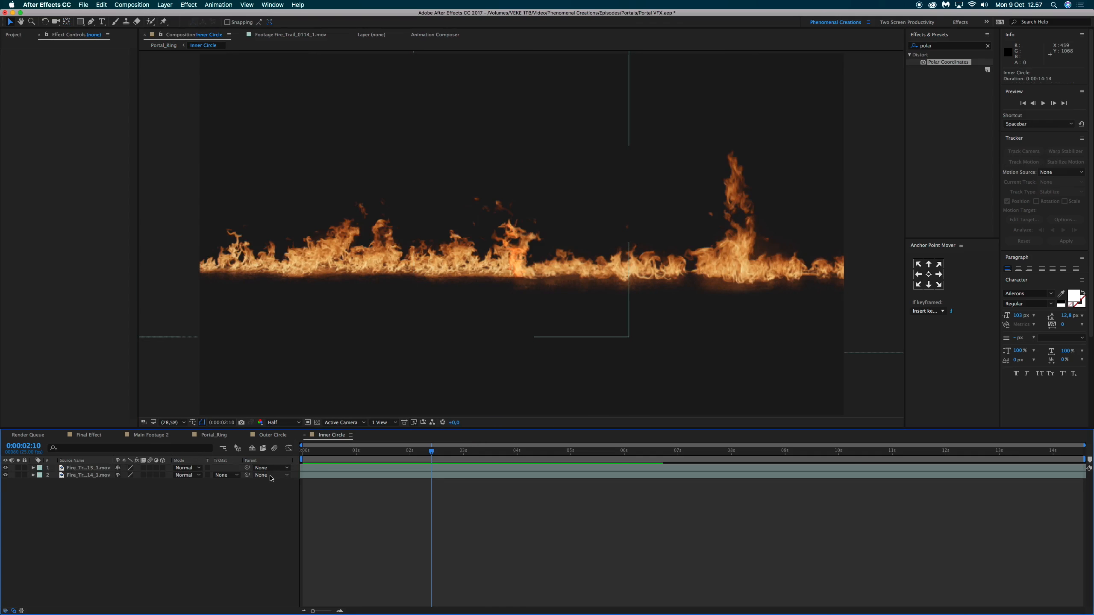
click(325, 475)
shift+click(332, 467)
click(337, 485)
key(super+a)
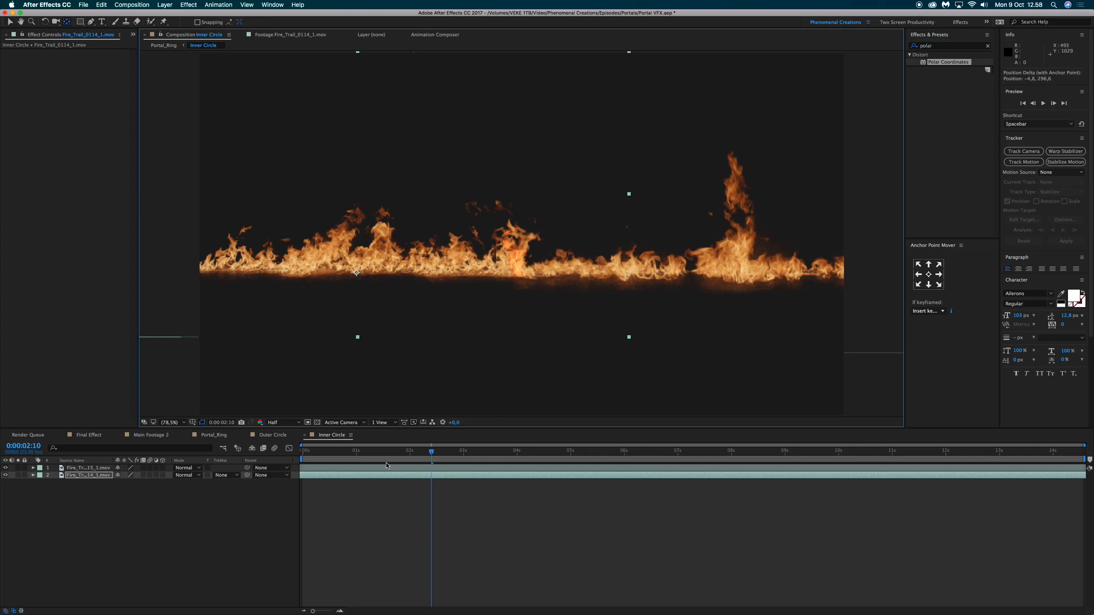
scroll(433, 301, down, 3)
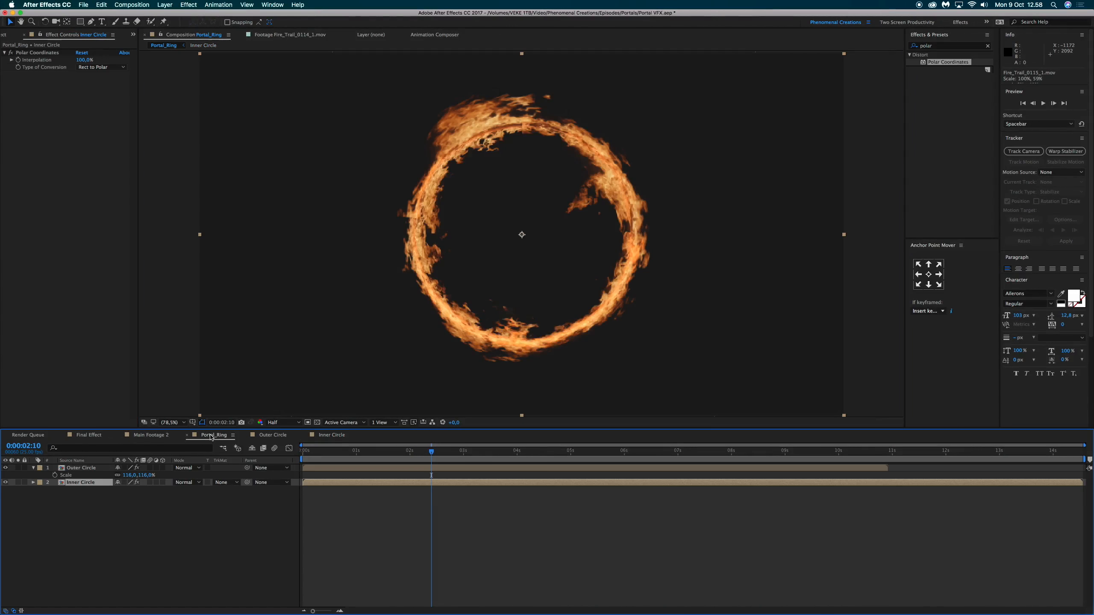
- Preview the thinner inner and outer rings repeatedly from the start of Portal_Ring
click(303, 454)
key(space)
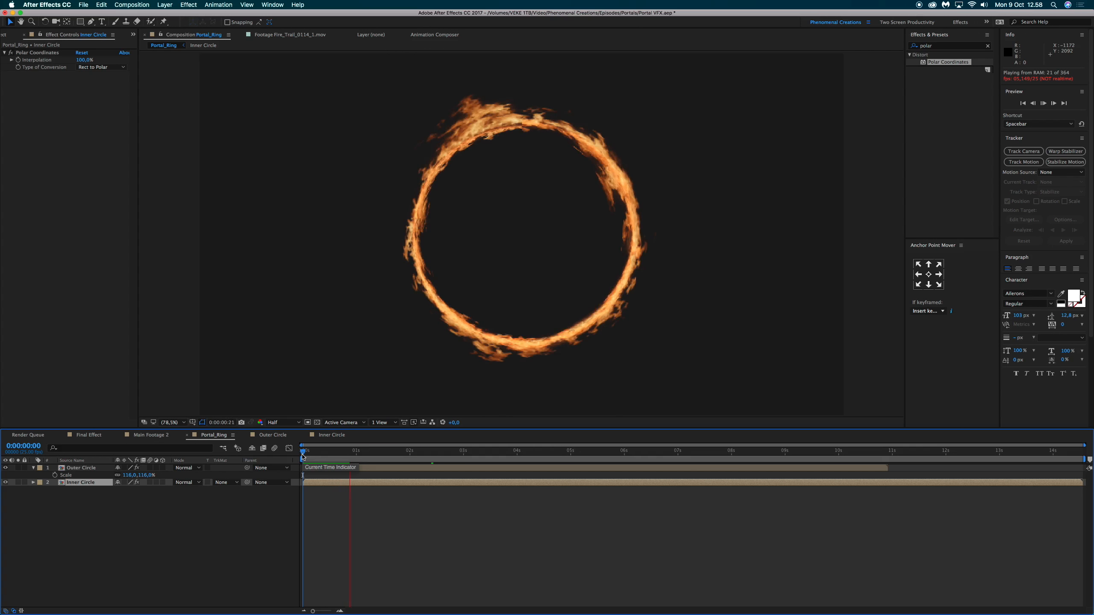
click(306, 456)
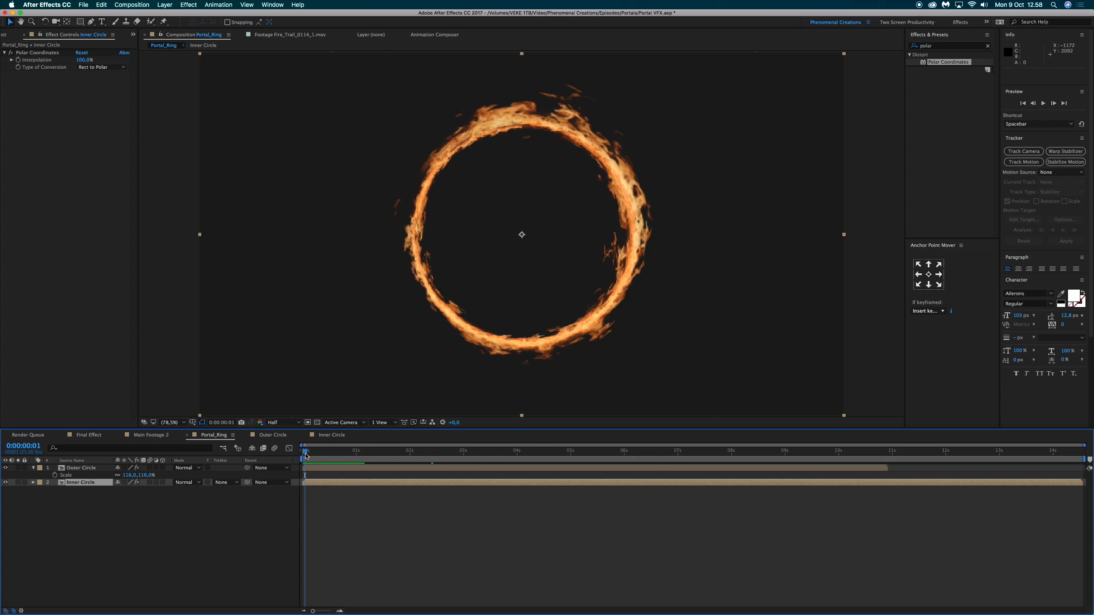
key(space)
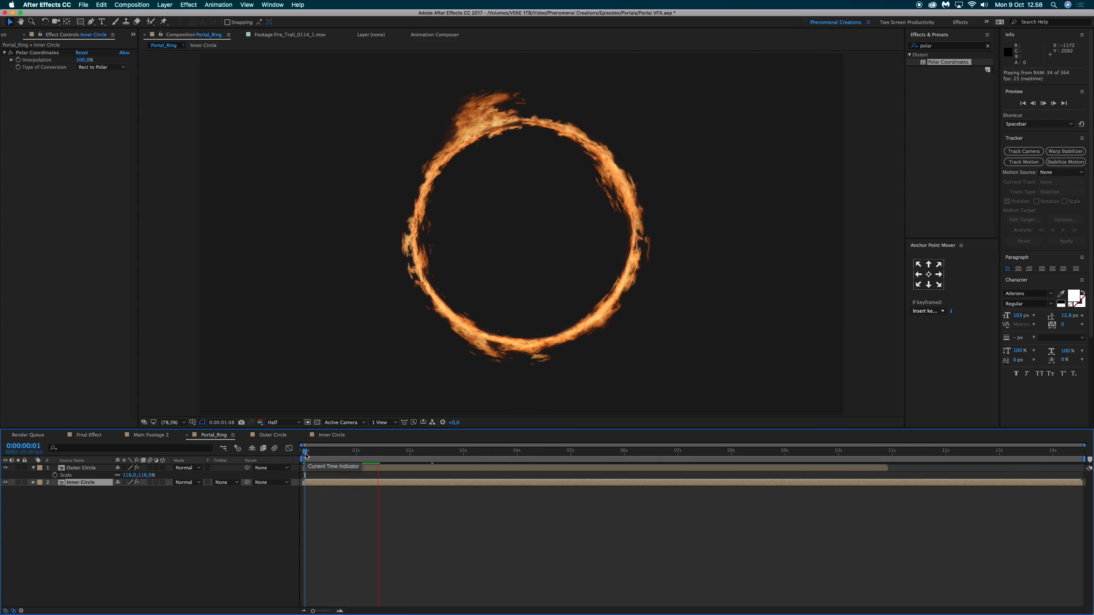
key(space)
click(306, 456)
key(space)
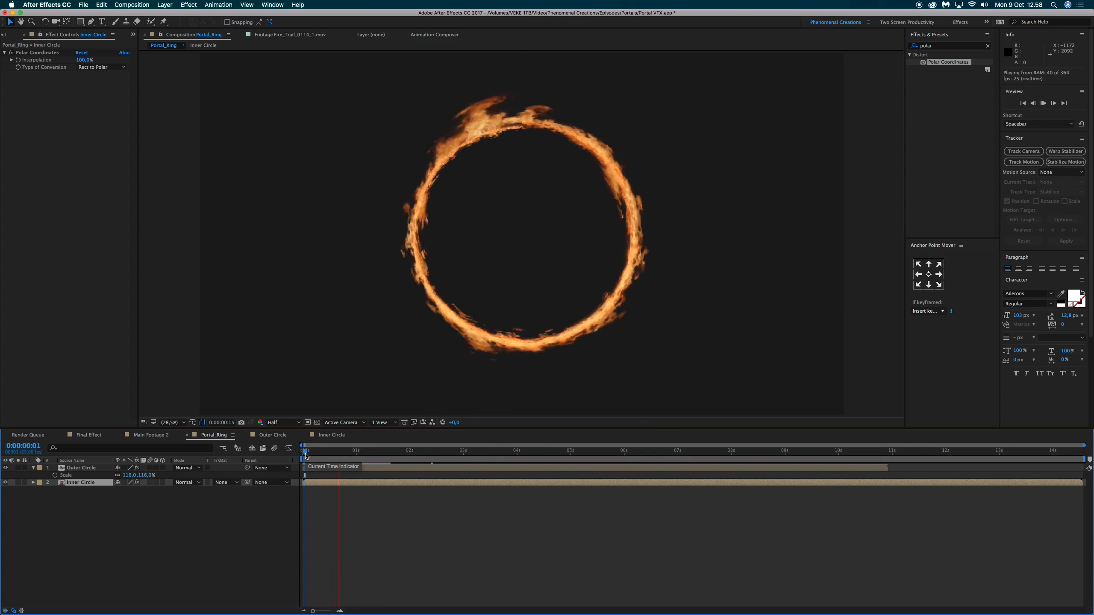
key(space)
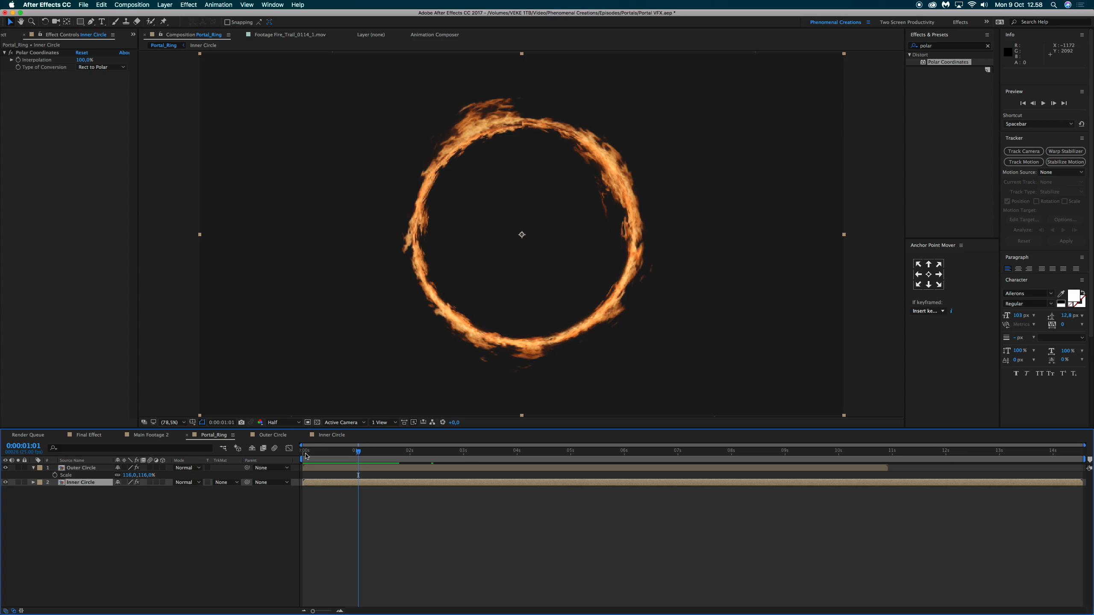
- Pre-compose the Outer Circle and Inner Circle layers together as Portal_Comp
click(32, 468)
click(96, 508)
drag(82, 509, 59, 465)
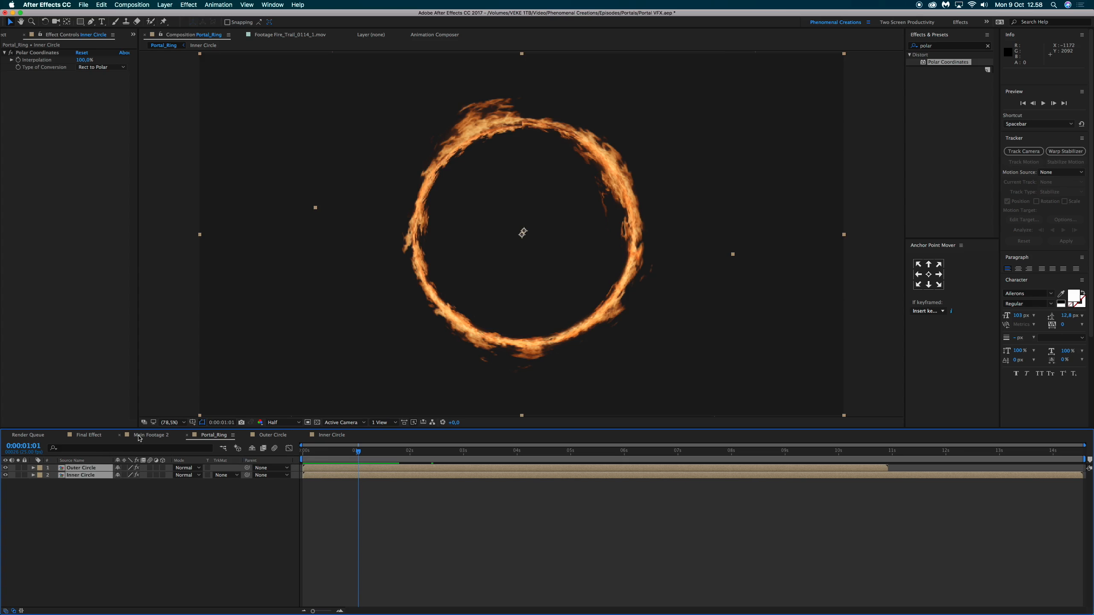
key(super+shift+c)
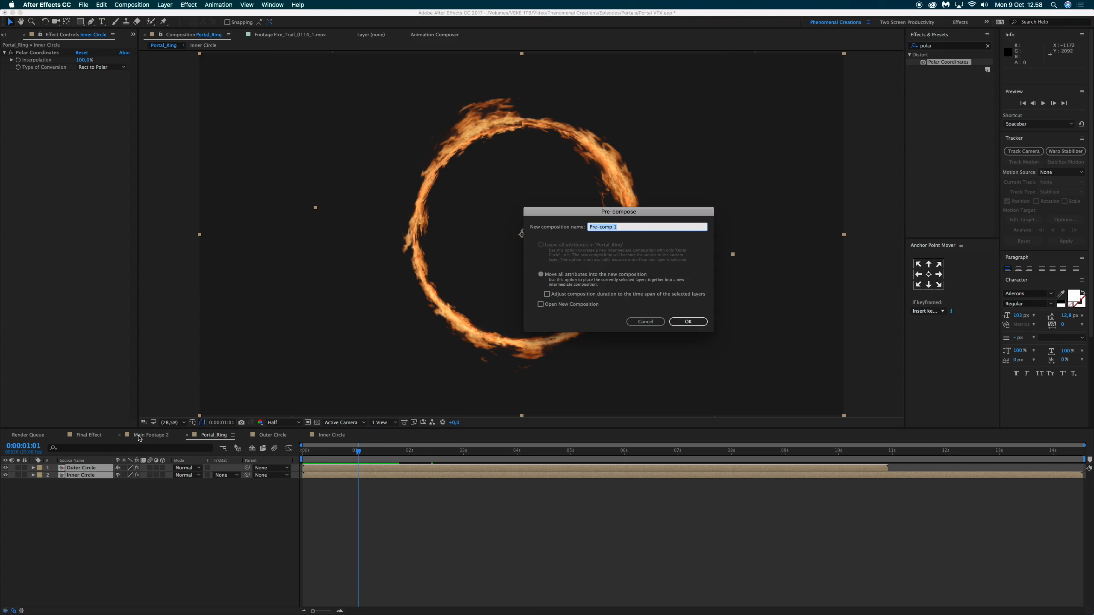
text(P)
key(Return)
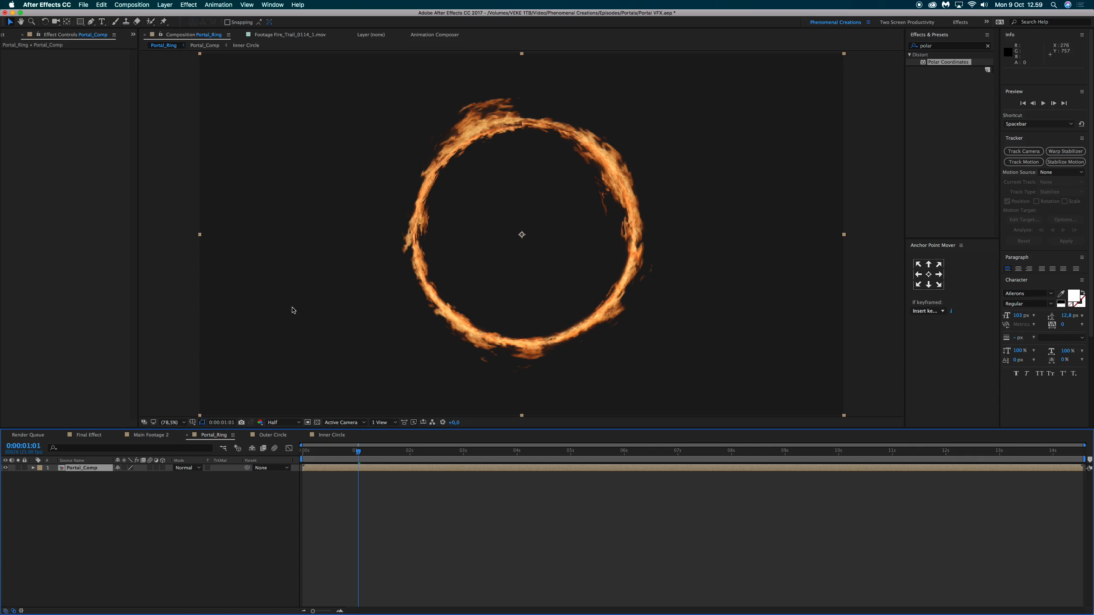
- Scale Portal_Comp into a tall oval, about 71.5% wide and 117.2% high
key(s)
drag(130, 475, 113, 475)
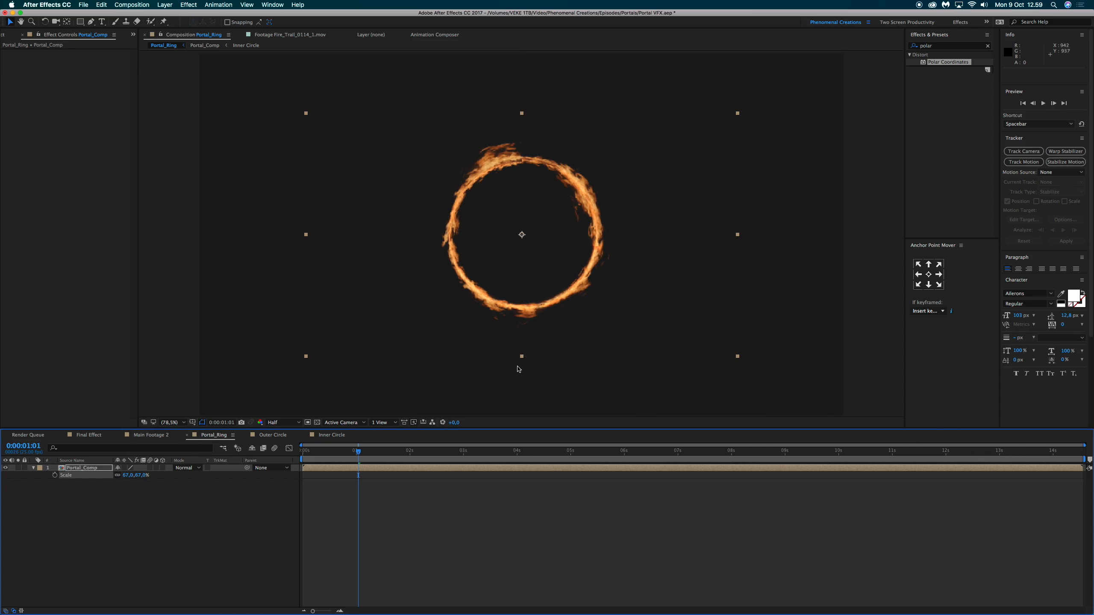
drag(523, 361, 515, 453)
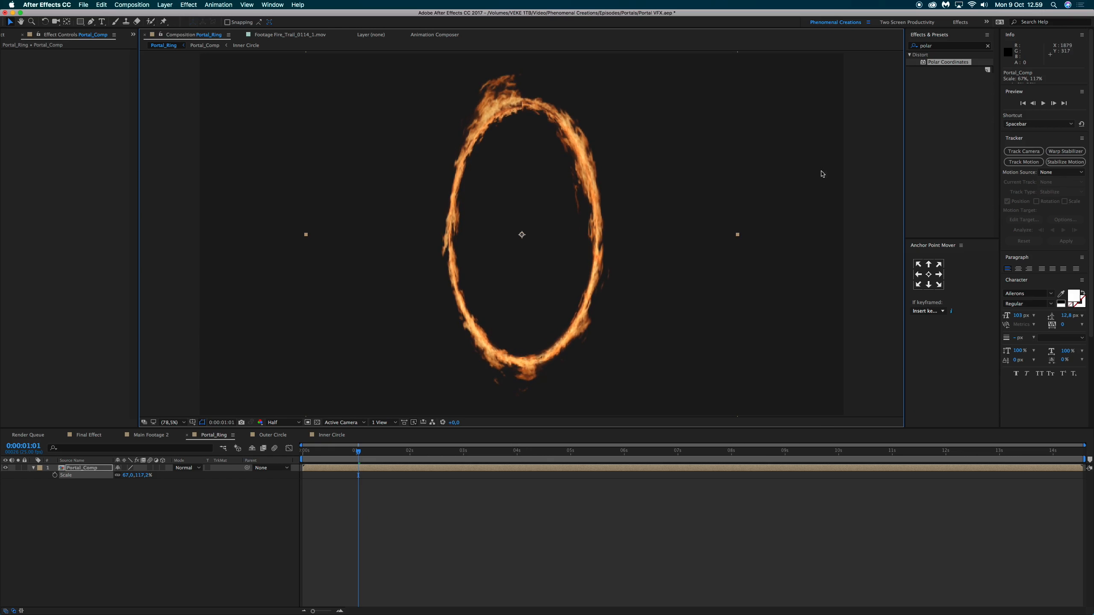
drag(741, 239, 753, 240)
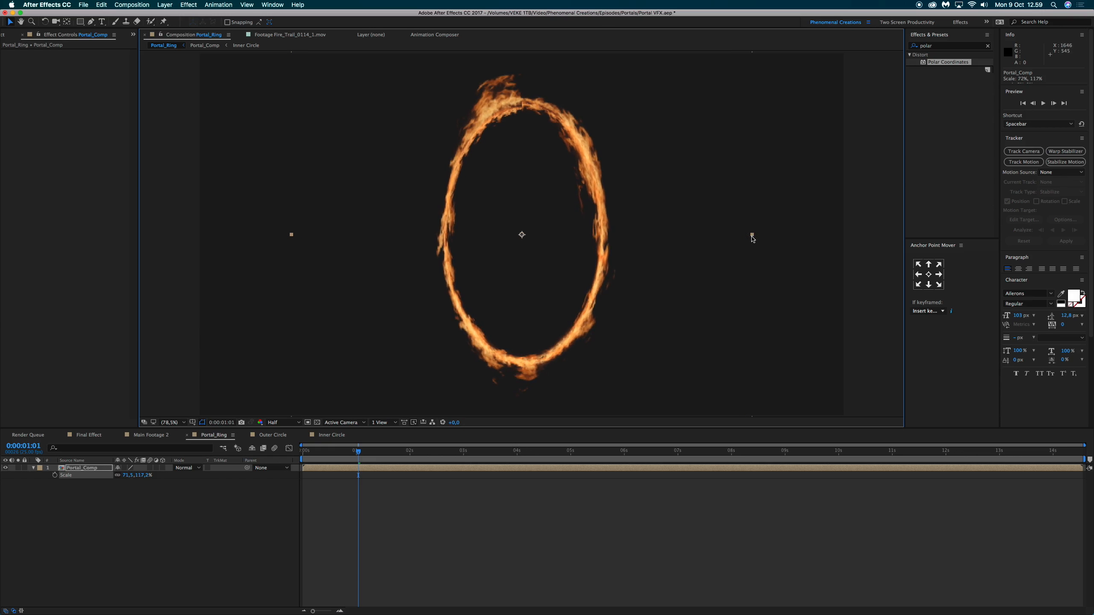
- Preview the oval fire ring from the start
click(305, 453)
key(space)
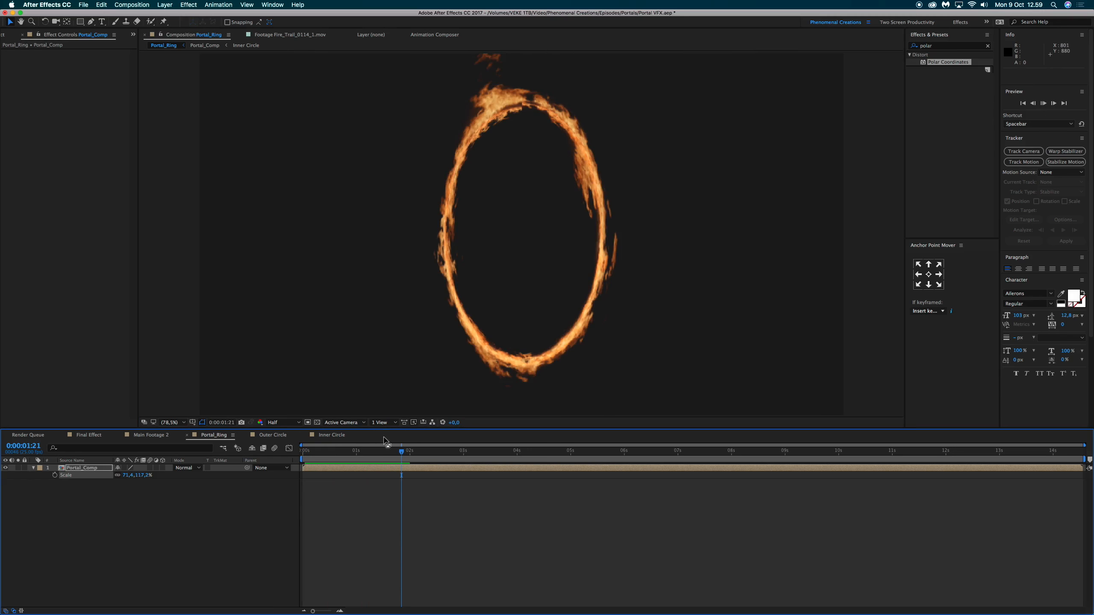
click(374, 448)
- Apply the Tint effect to the Portal_Comp layer
click(939, 46)
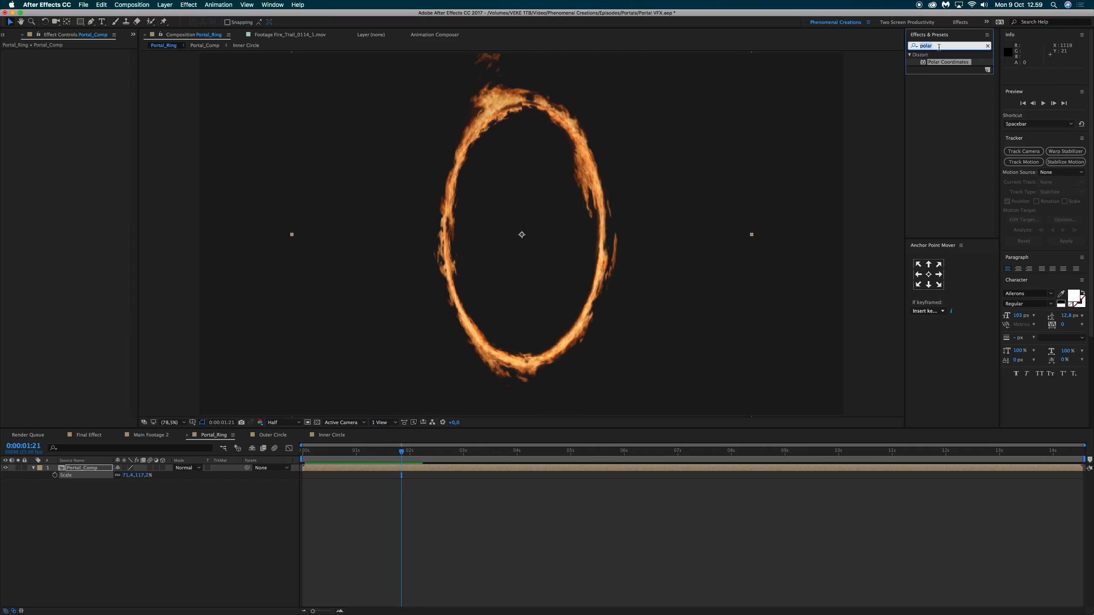
text(tint)
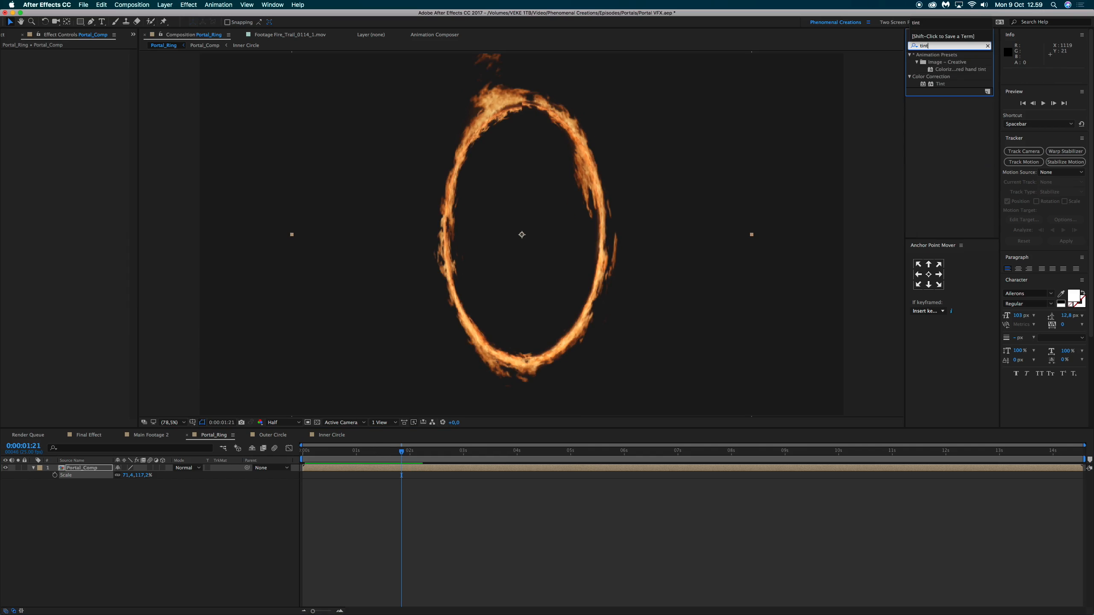
drag(940, 84, 86, 469)
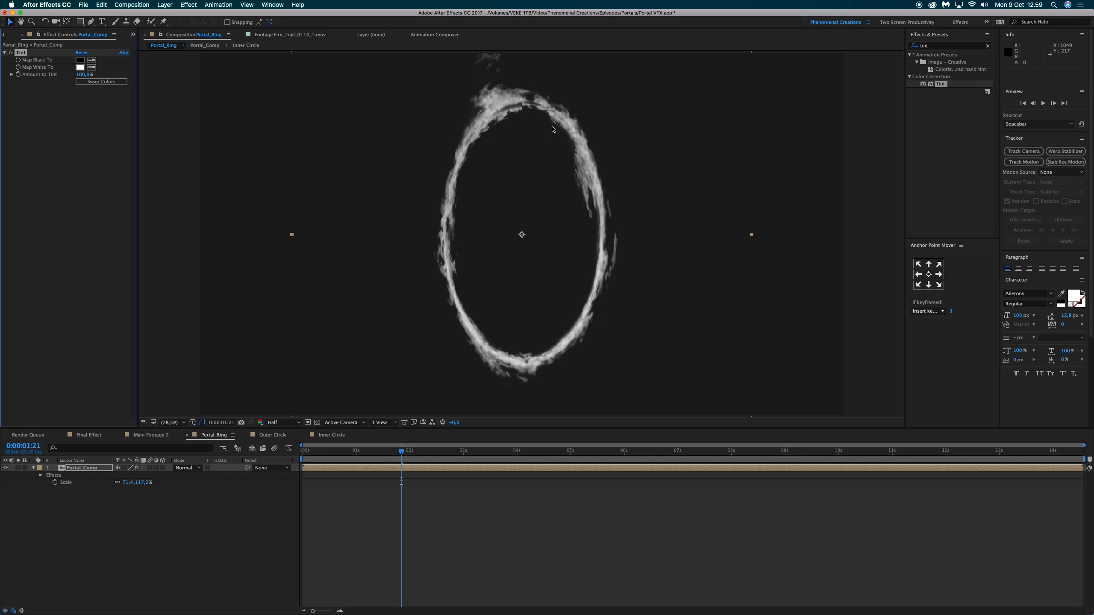
- Apply the VC Color Vibrance effect to the Portal_Comp layer
click(934, 46)
text(vc)
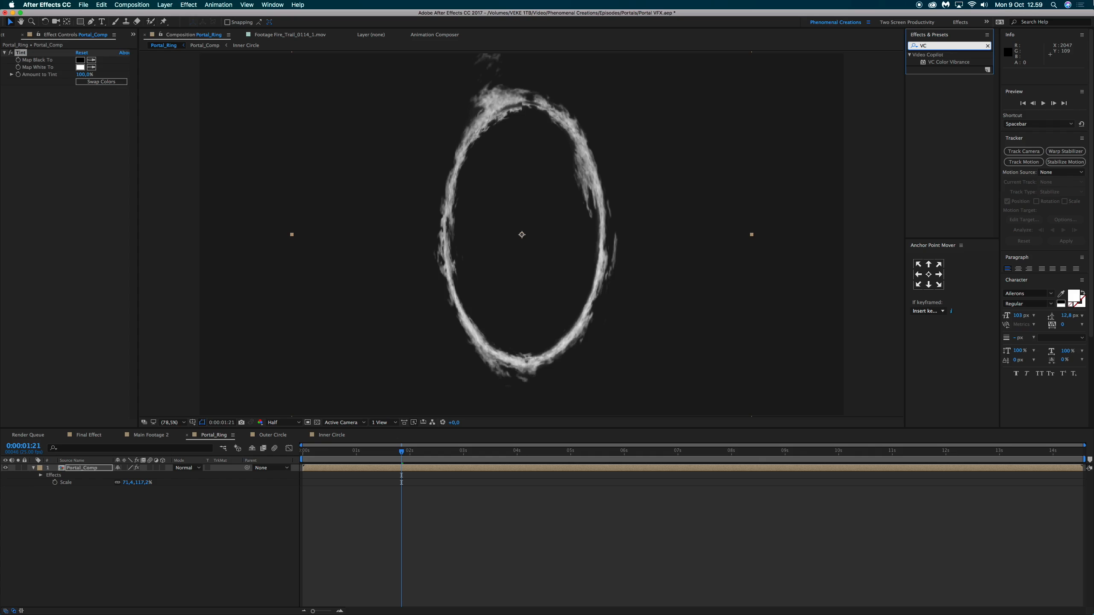
drag(959, 64, 86, 468)
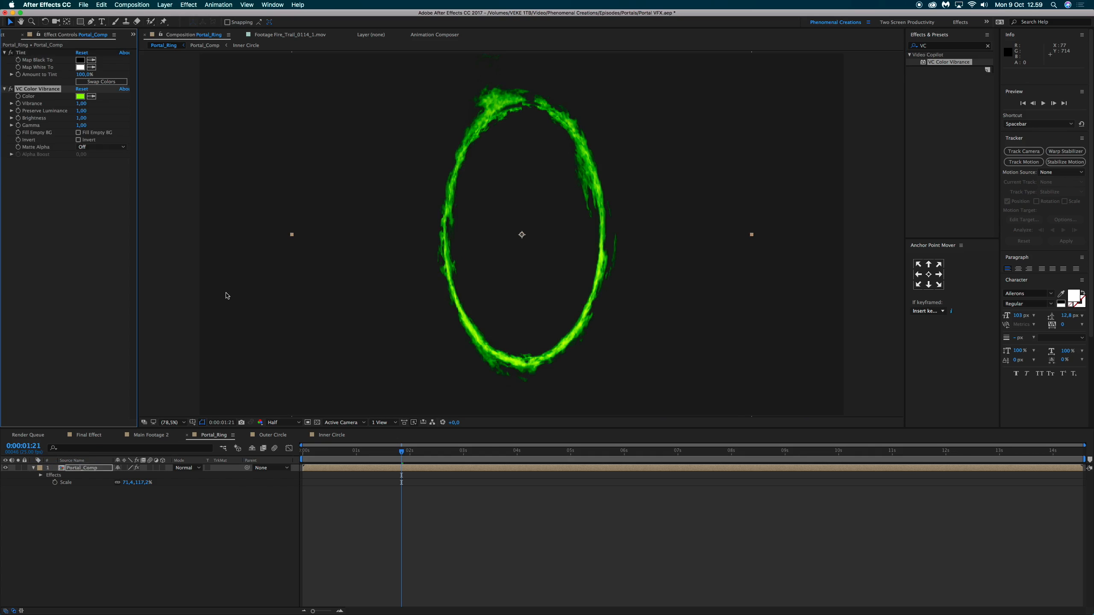
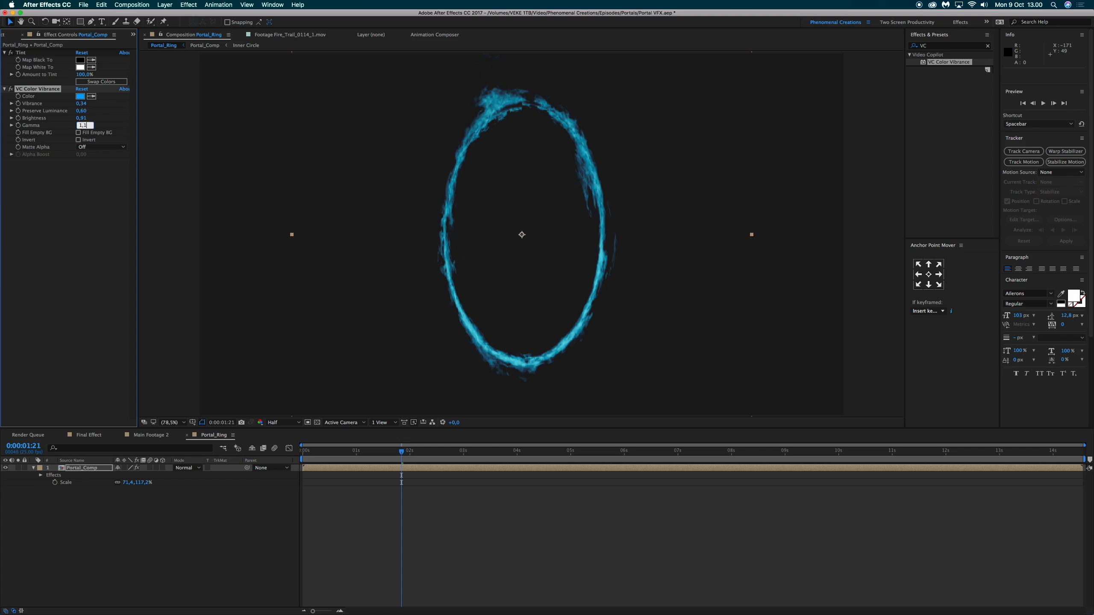
- In VC Color Vibrance, set Gamma to 1.12, enable Fill Empty BG and set Matte Alpha to On
key(Return)
click(78, 133)
click(93, 118)
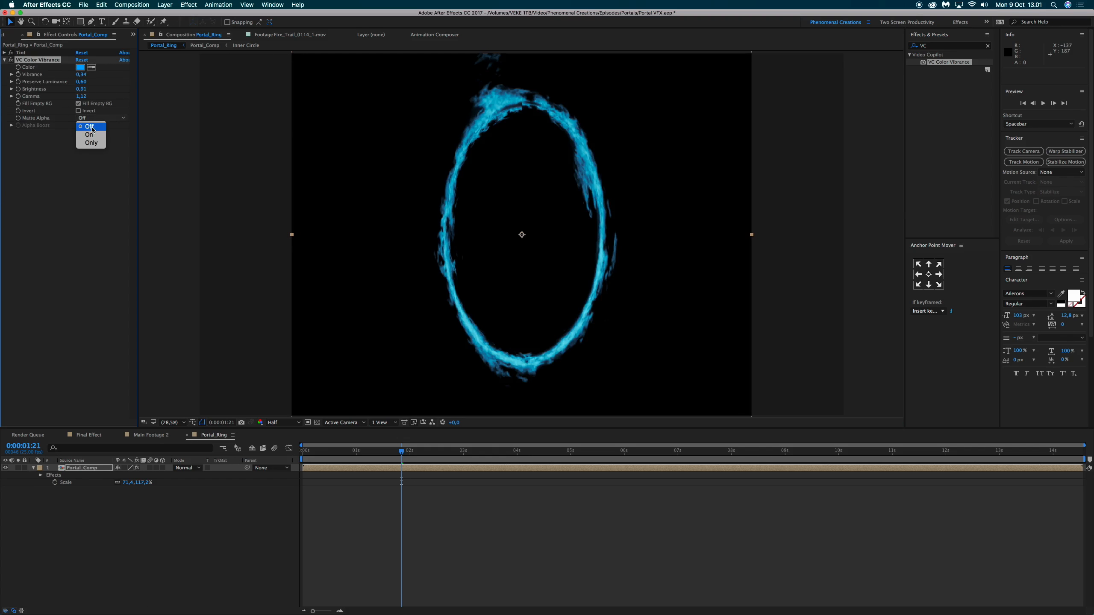
click(92, 129)
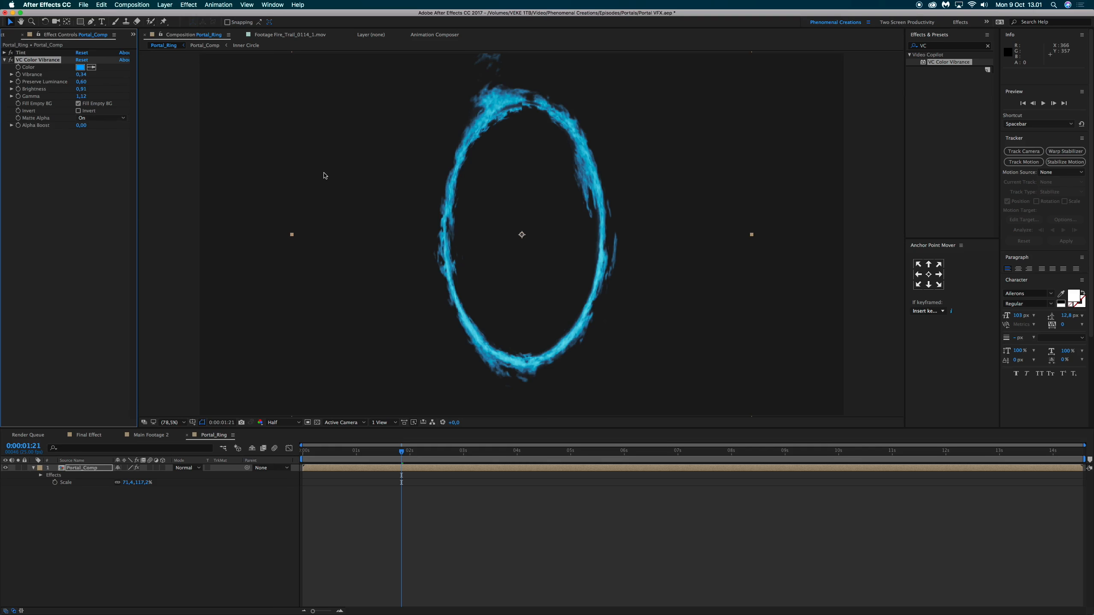
- Toggle Fill Empty BG off and on repeatedly to compare its influence on the ring's glow
click(79, 104)
click(79, 104)
click(79, 104)
click(79, 104)
click(79, 104)
click(79, 104)
click(79, 103)
click(79, 104)
click(79, 104)
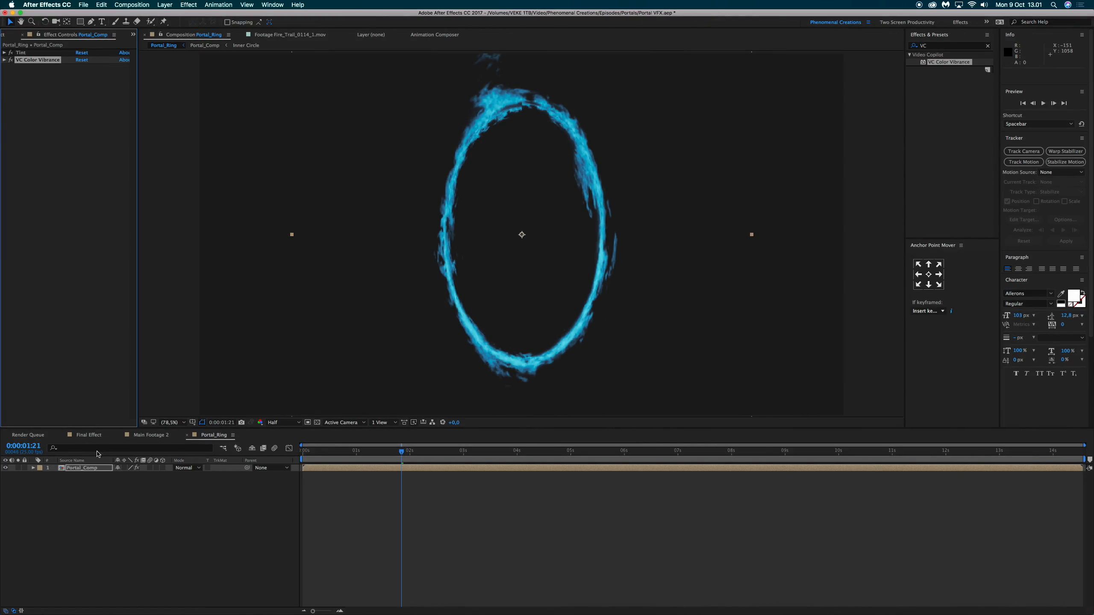
- Duplicate the Portal_Comp layer in the Portal_Ring composition
click(100, 482)
click(94, 470)
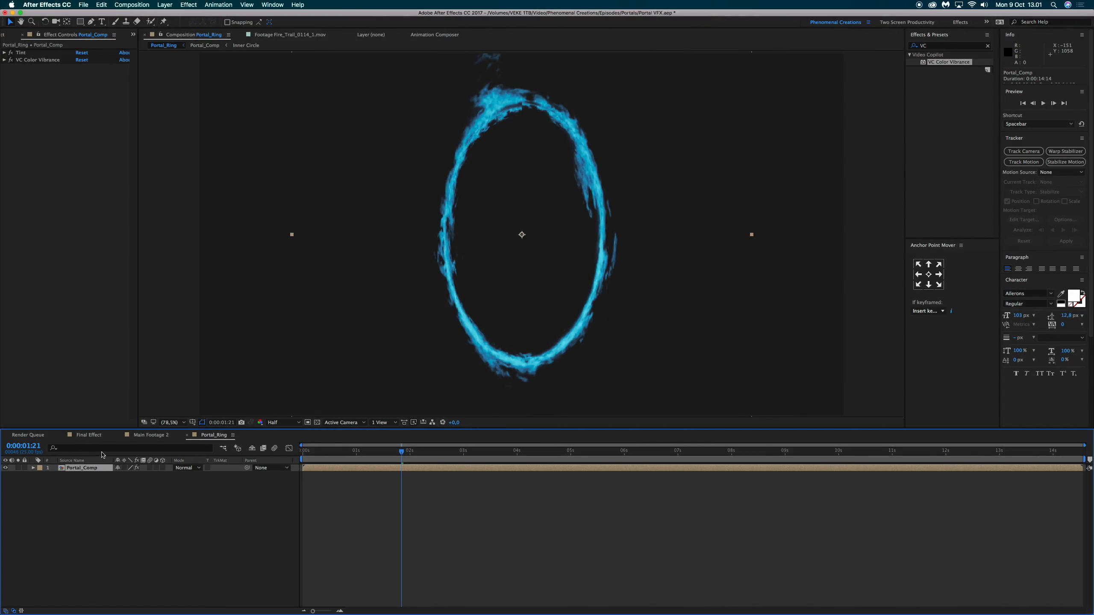
key(super+d)
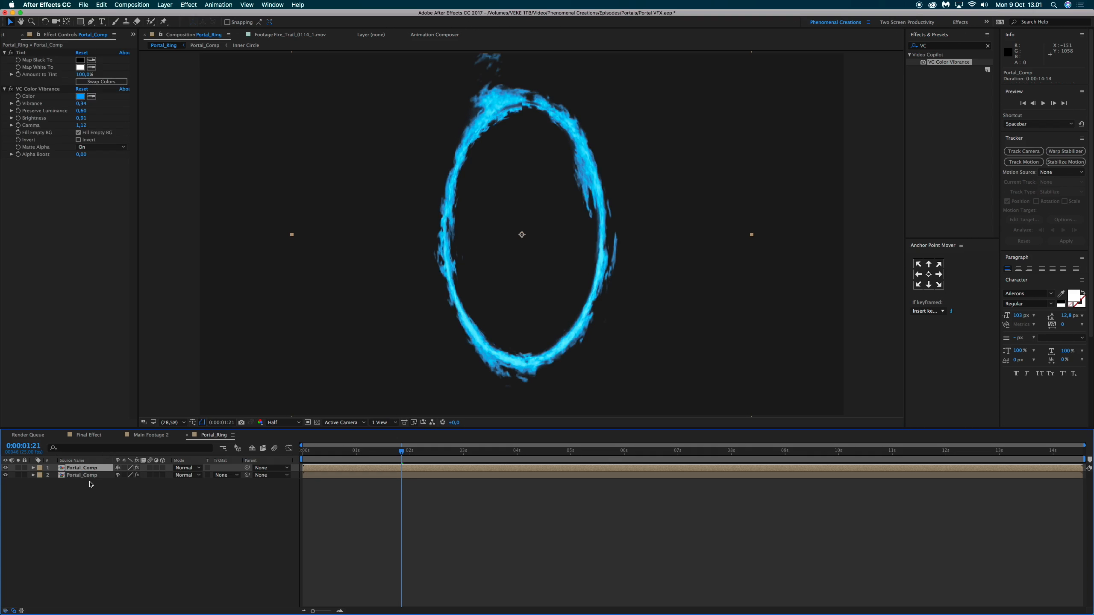
- Set the VC Color Vibrance color of the lower Portal_Comp layer to purple D700FF and solo that layer briefly to check it
click(100, 476)
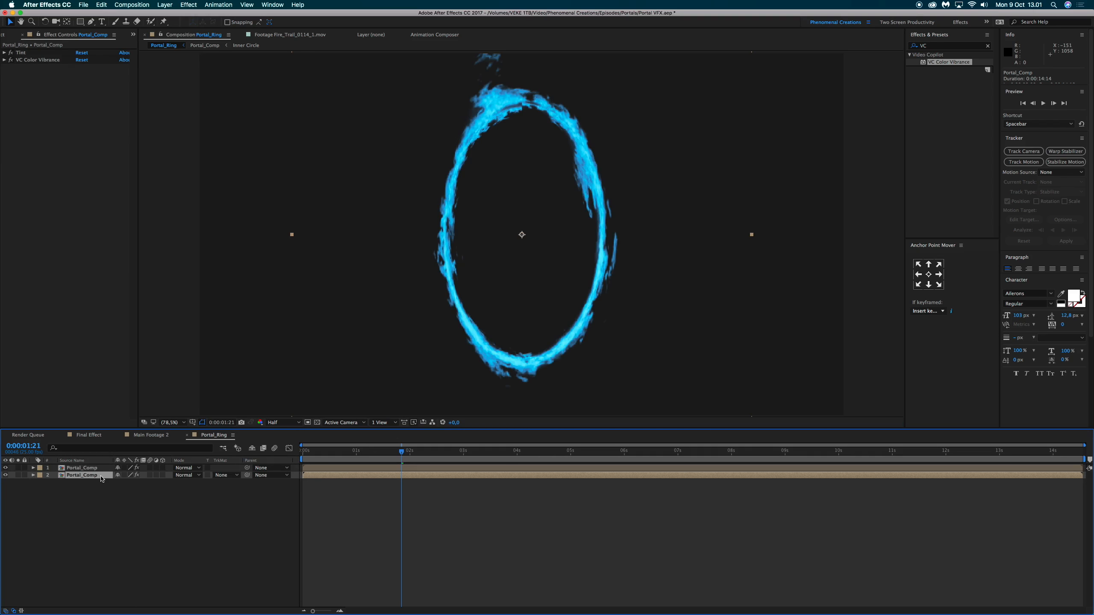
click(5, 60)
click(80, 68)
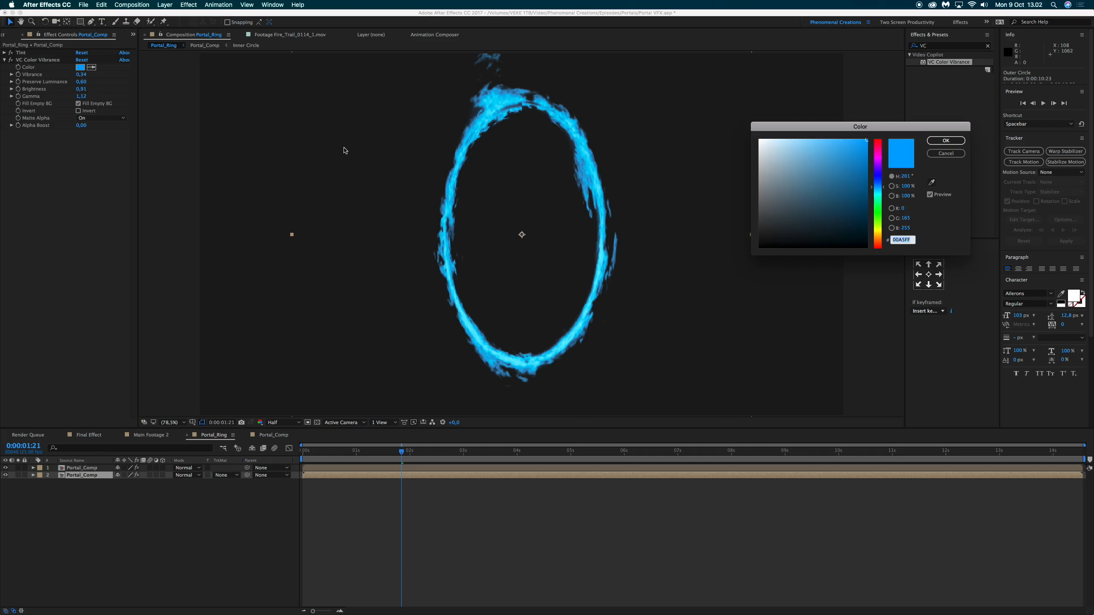
drag(877, 164, 877, 159)
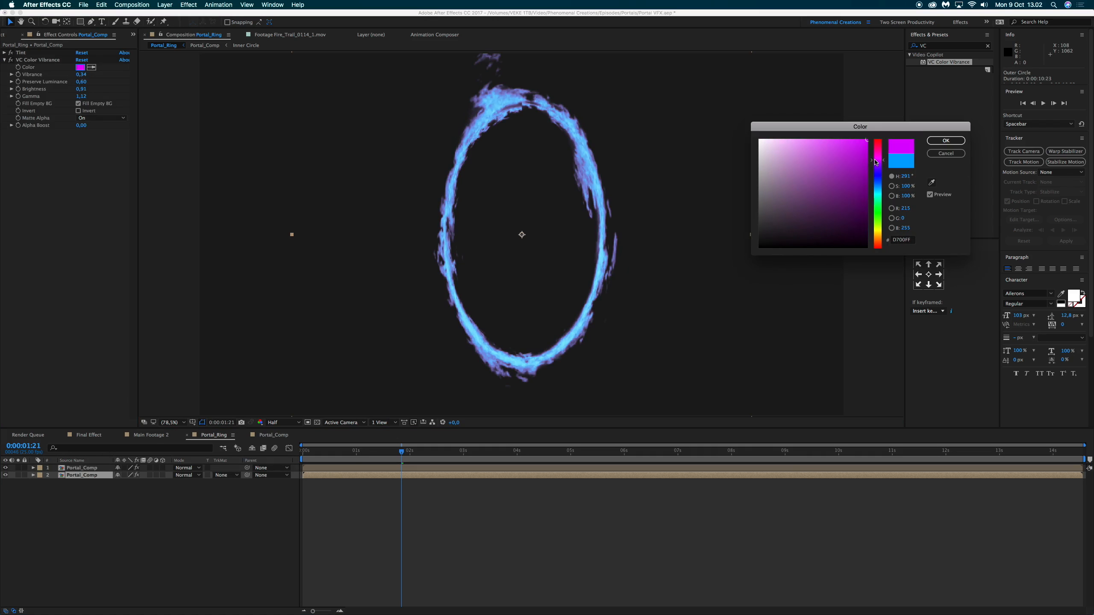
click(946, 140)
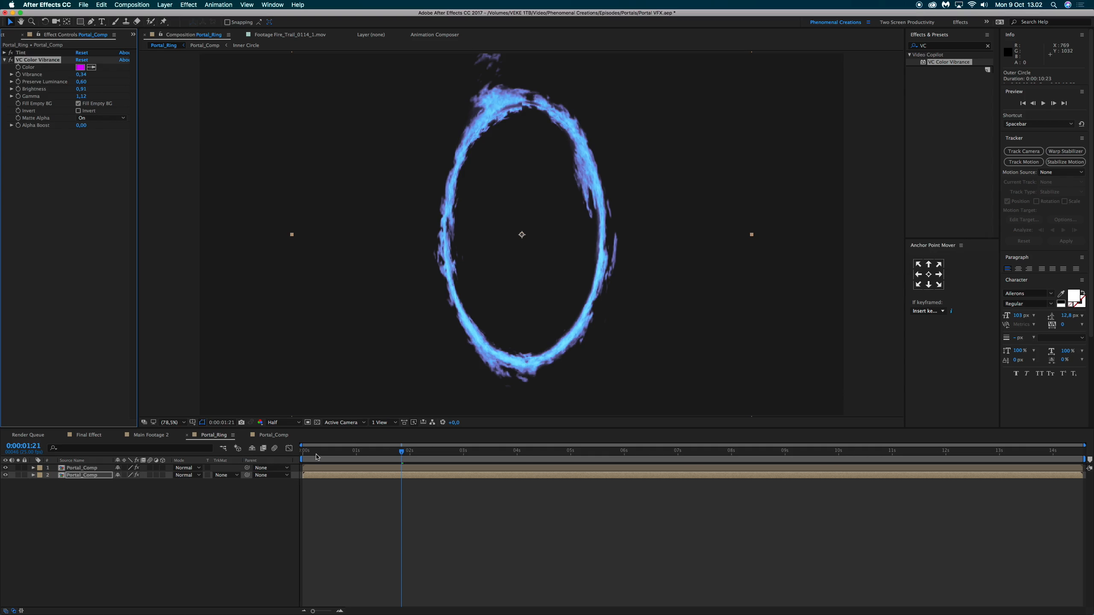
click(18, 476)
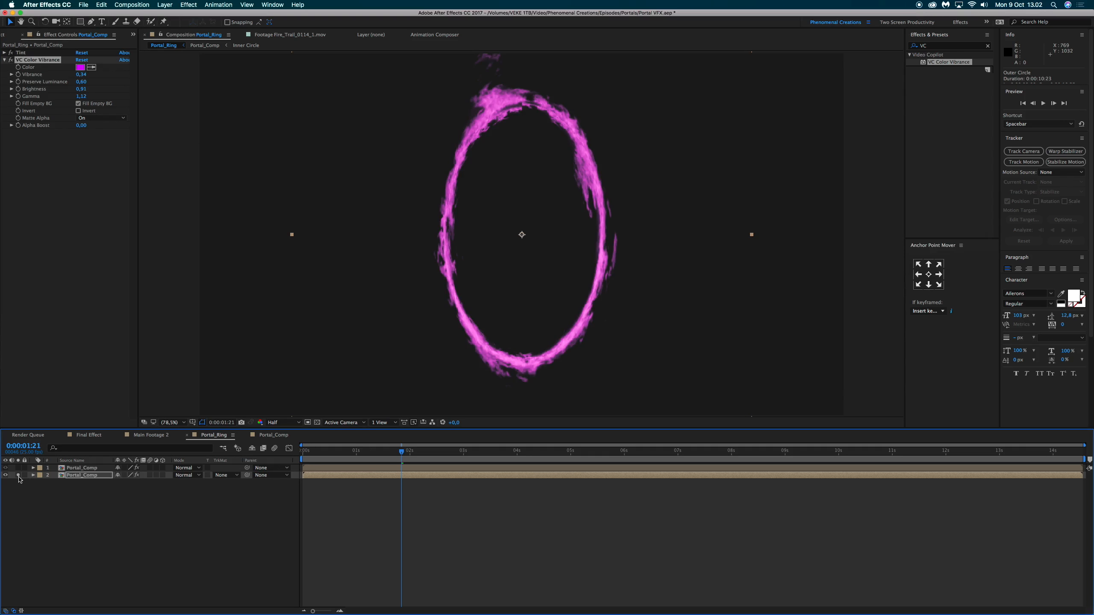
click(18, 475)
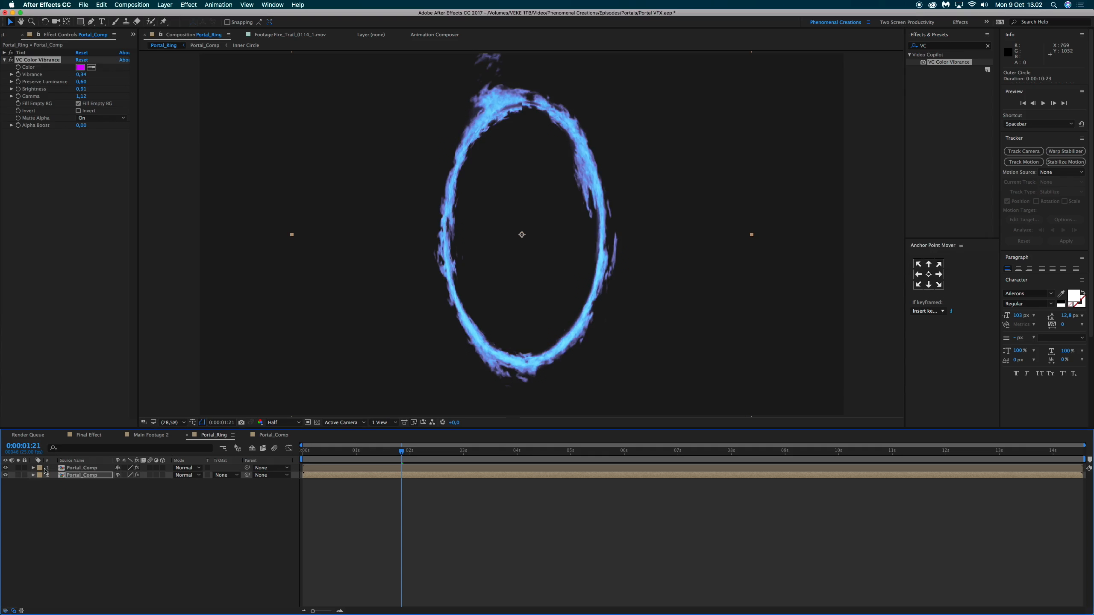
- Draw a closed, curved Pen mask on the lower Portal_Comp layer around the lower-left part of the ring
key(g)
click(430, 262)
click(472, 269)
click(487, 292)
click(464, 371)
click(425, 372)
click(415, 353)
click(412, 333)
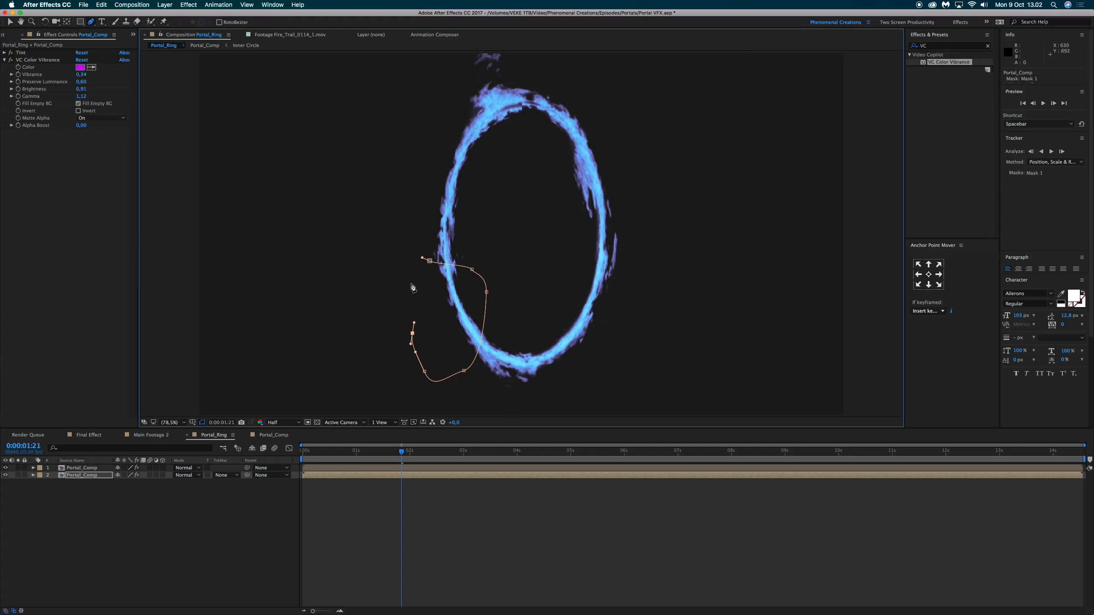
click(430, 261)
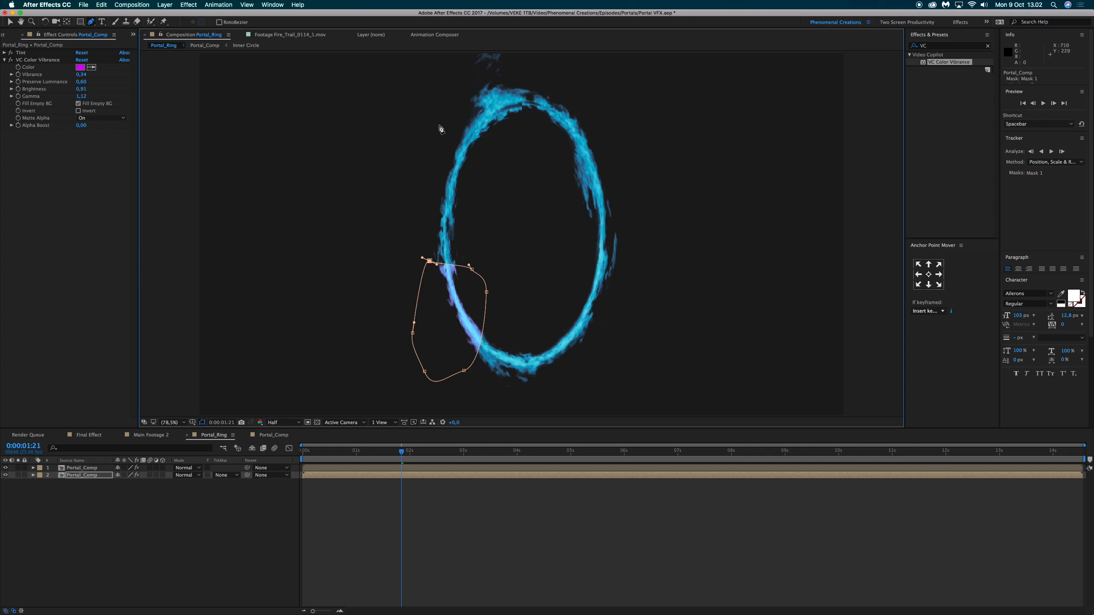
- Draw a second closed mask on the same layer around the flames at the top of the ring
click(453, 109)
click(503, 136)
click(538, 110)
click(535, 87)
click(454, 110)
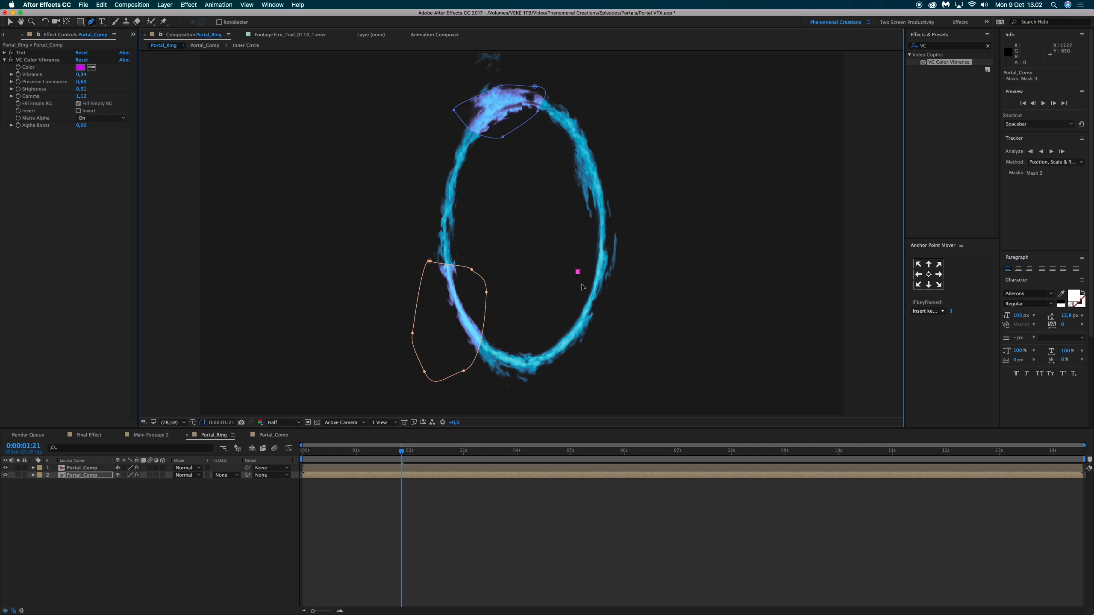
- Draw a third closed mask around the ring's lower-right side and play the animation from the start
click(583, 321)
click(608, 334)
click(637, 298)
click(637, 257)
click(616, 232)
click(612, 220)
click(577, 271)
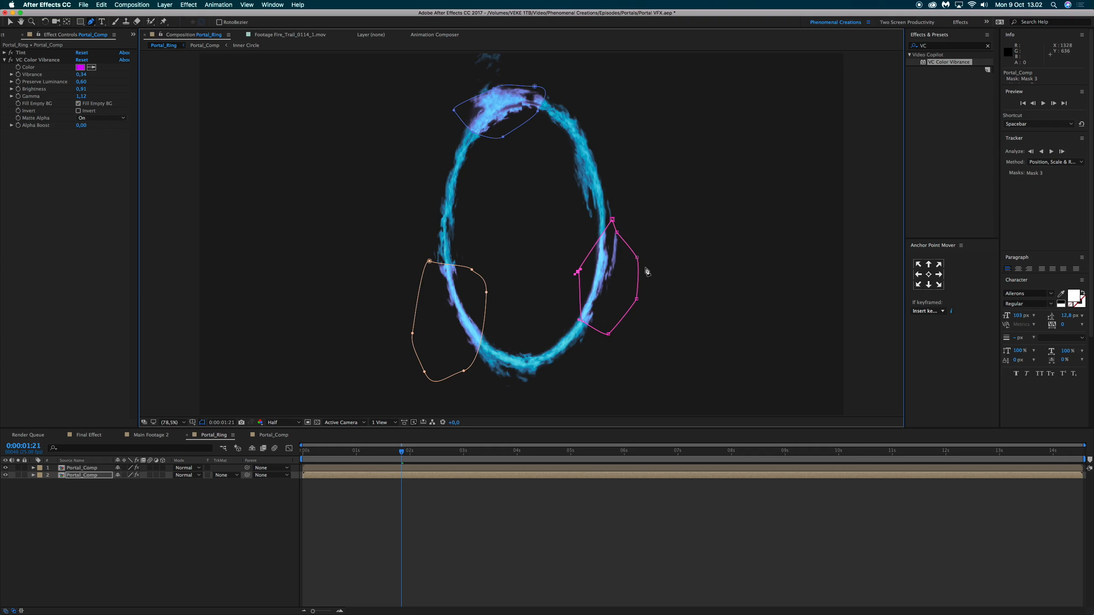
click(304, 459)
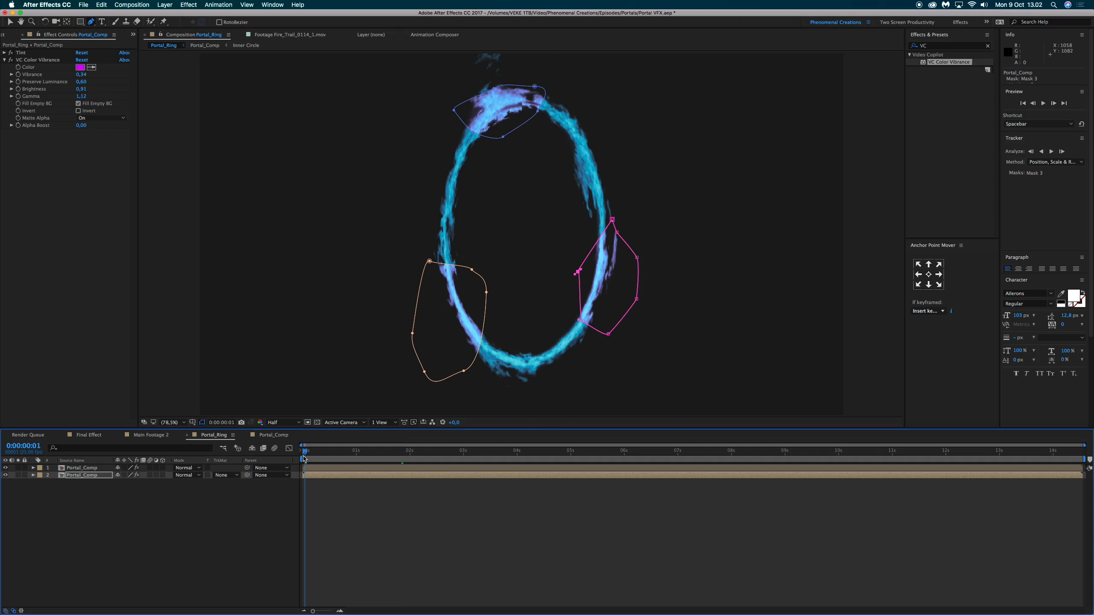
key(space)
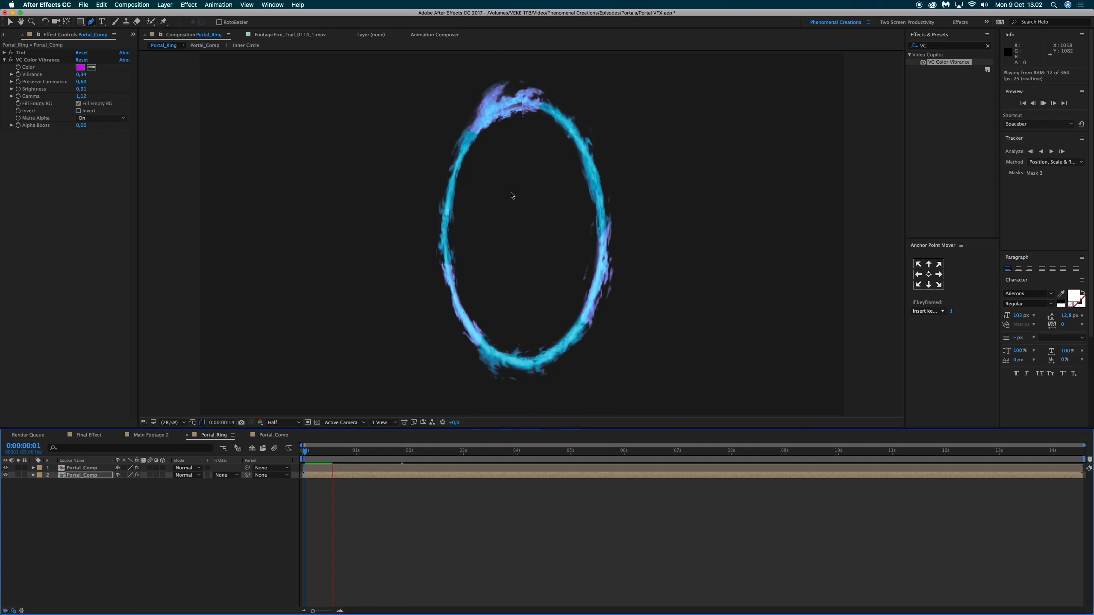
key(space)
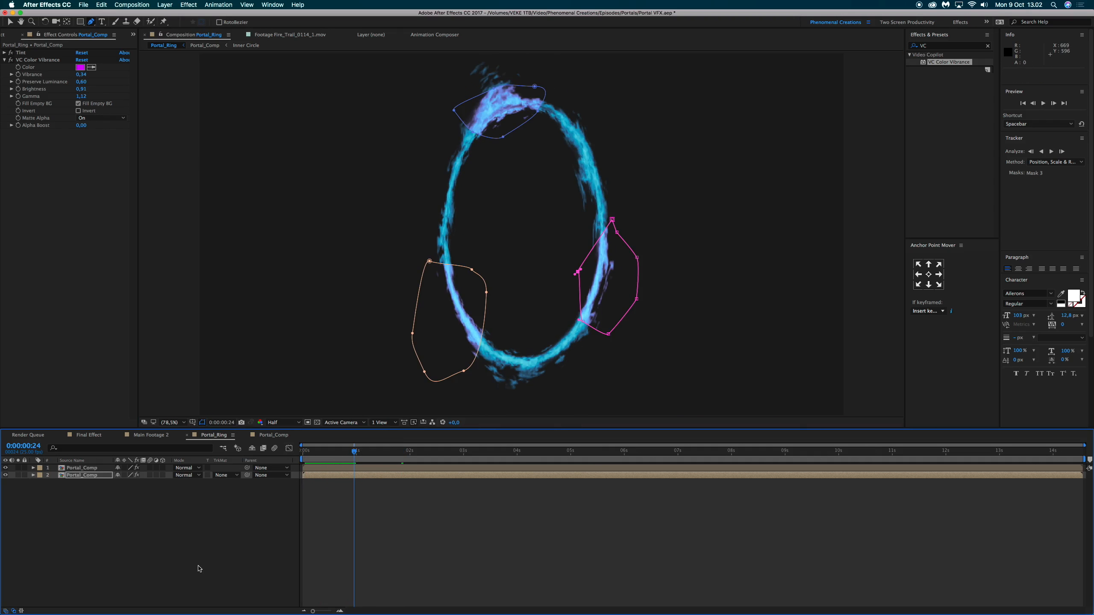
- Set the Mask Feather of all three masks on the lower Portal_Comp layer to 20 pixels
key(f)
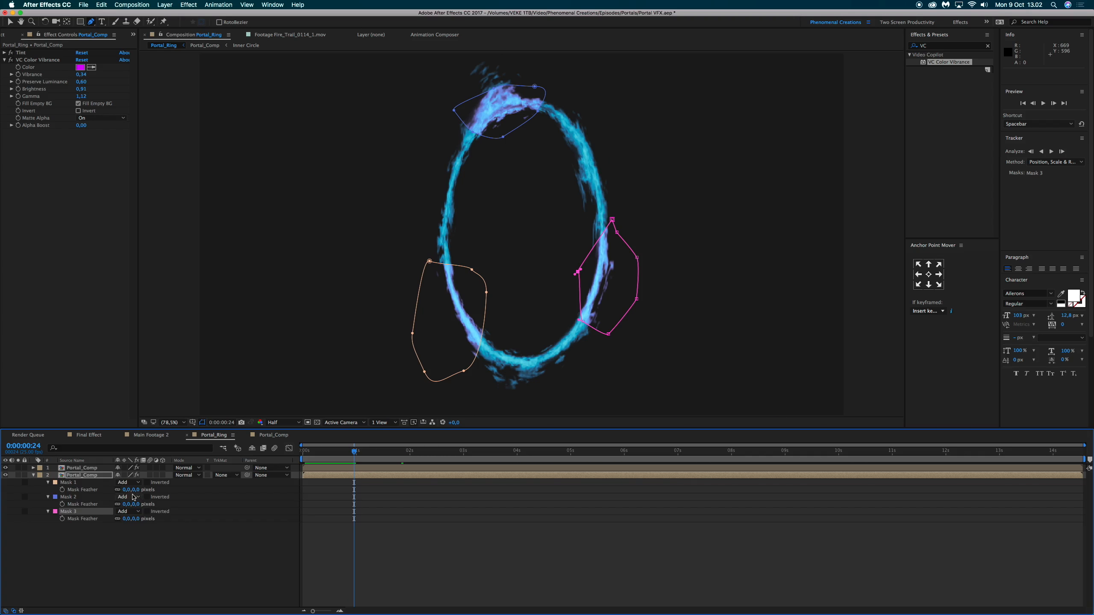
shift+click(69, 482)
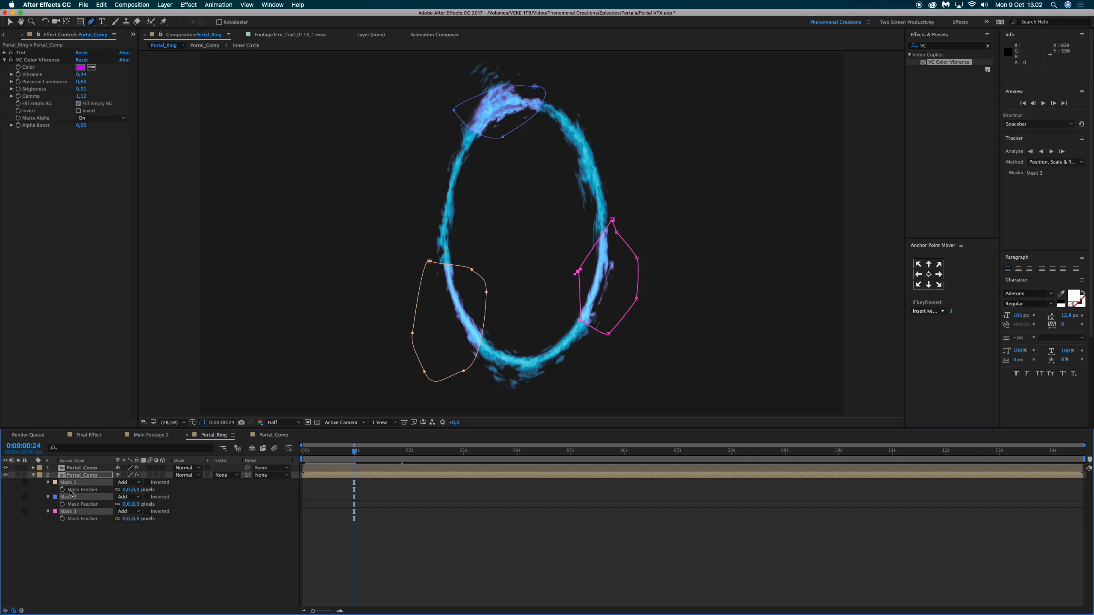
click(127, 490)
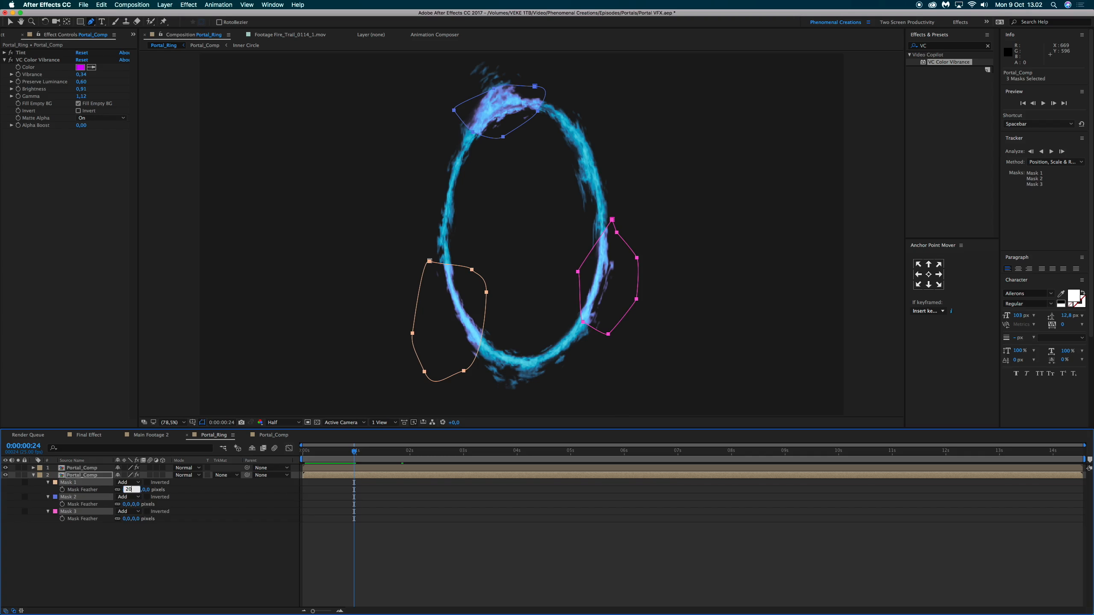
key(Return)
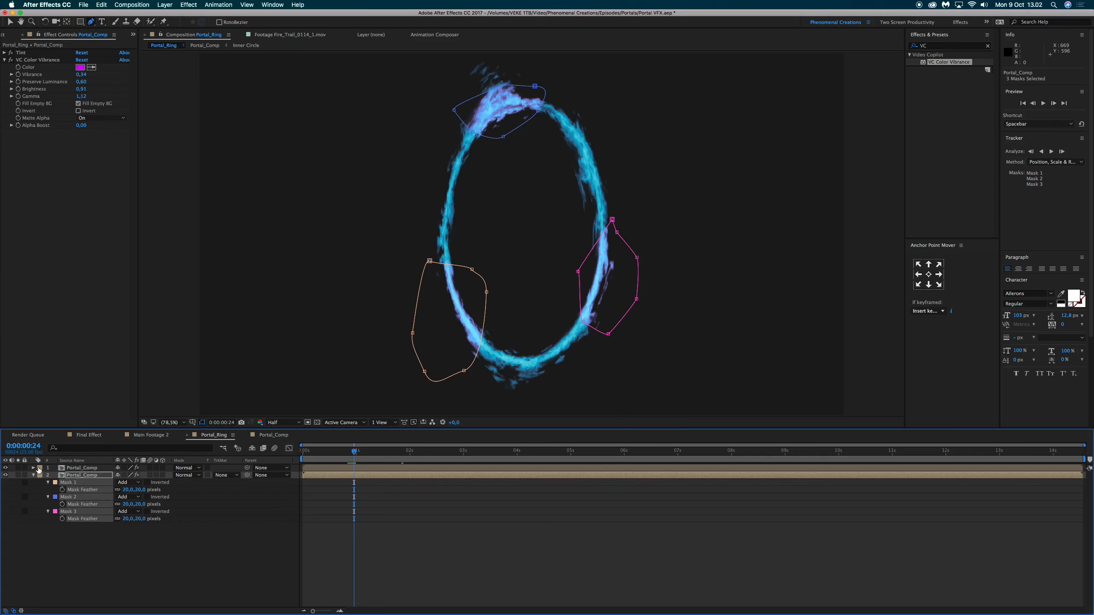
click(34, 475)
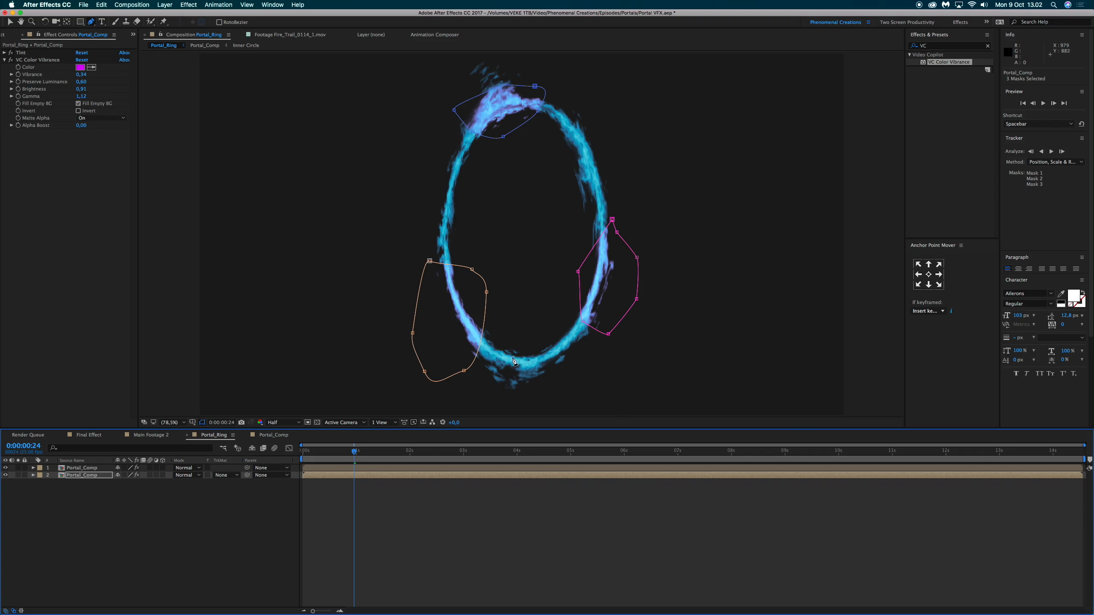
- Time-stretch the lower Portal_Comp layer with a stretch factor of 50 and preview the flames from the start
right_click(369, 475)
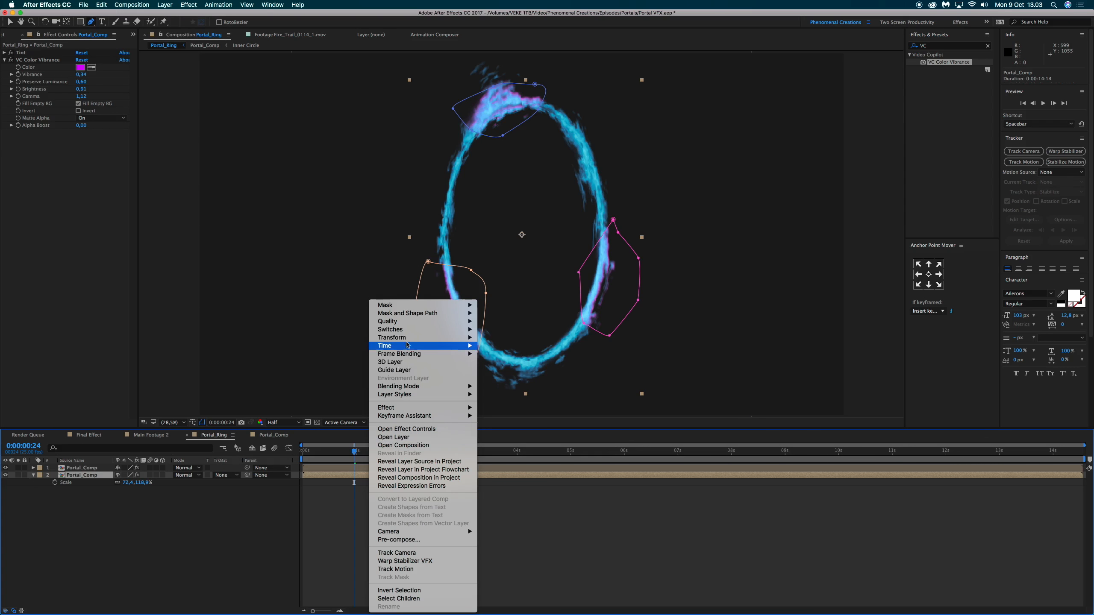
mouse_move(398, 346)
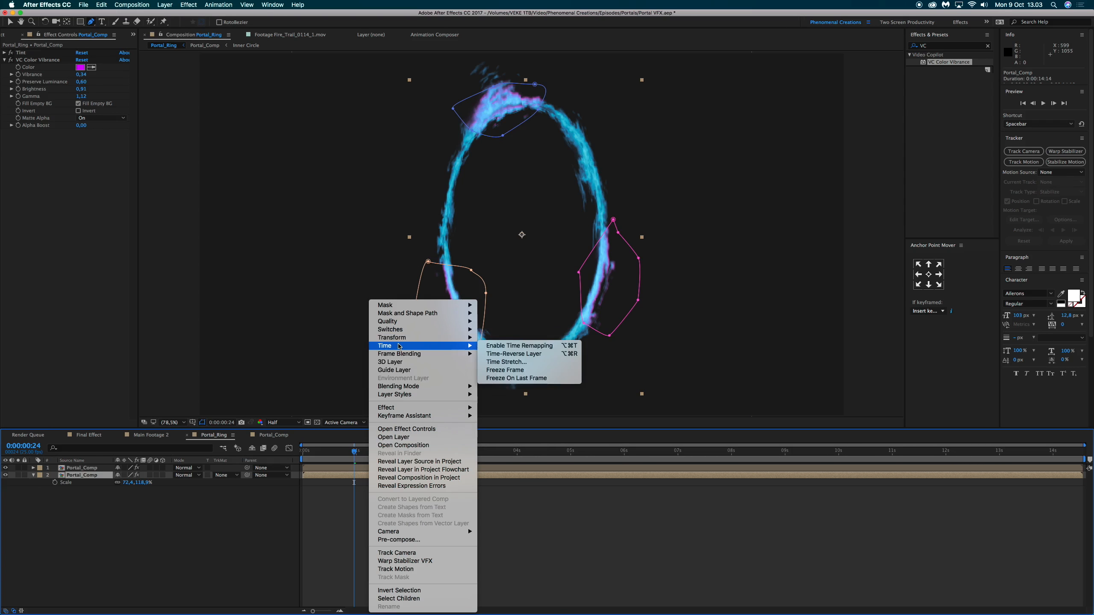
click(513, 363)
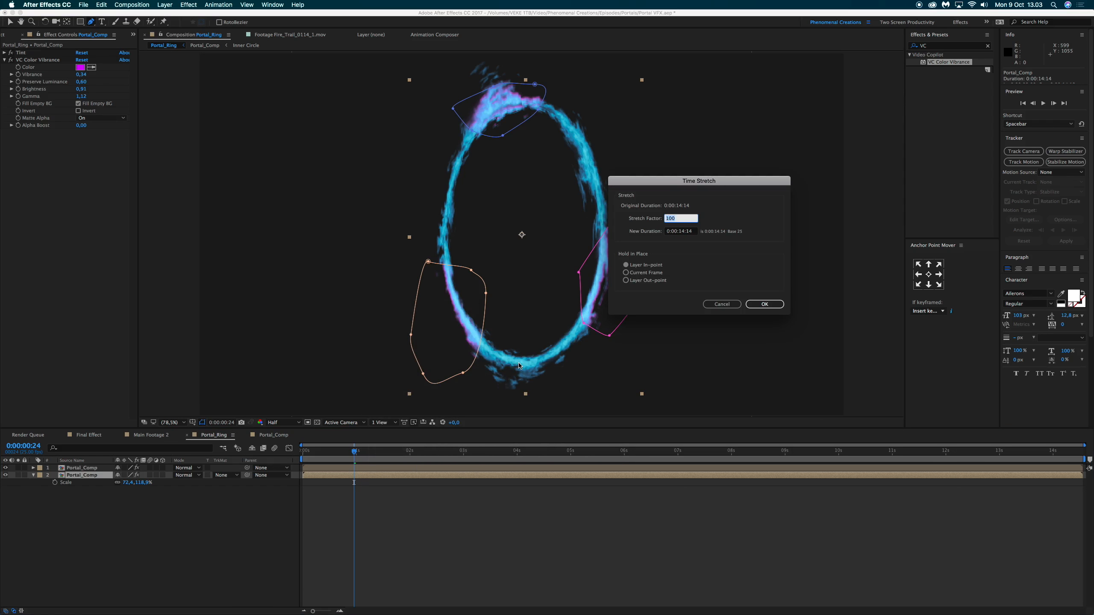
text(50)
key(Return)
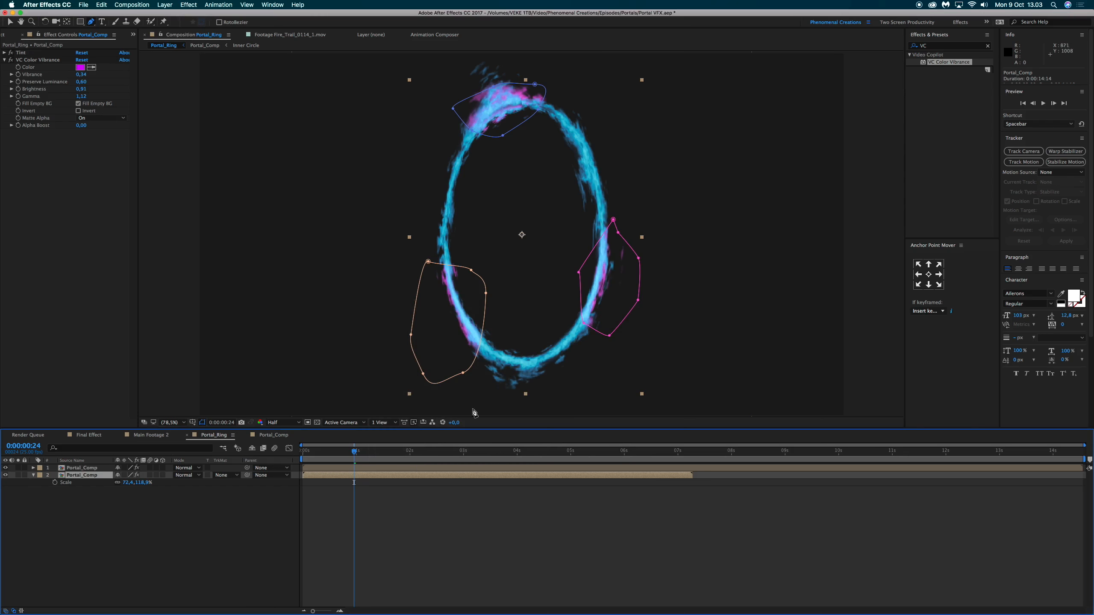
click(303, 456)
key(space)
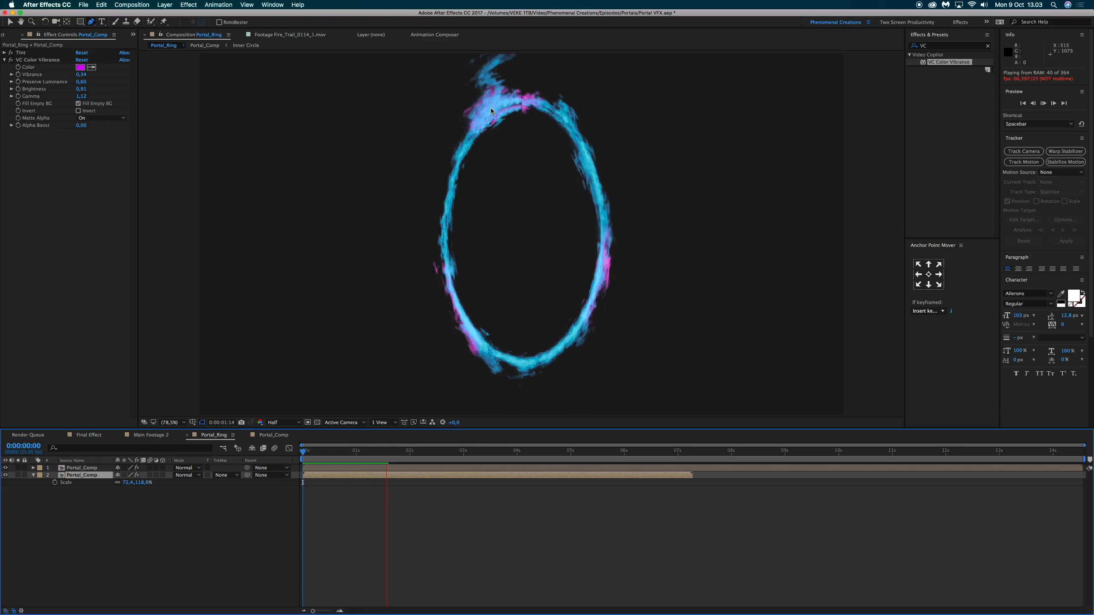
key(space)
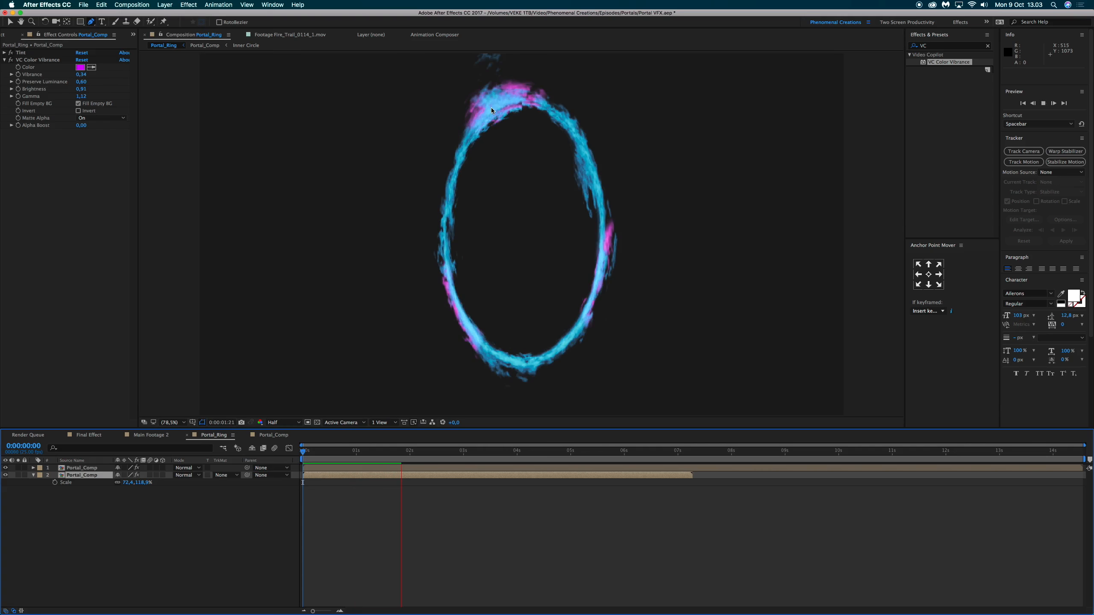
- Reduce the lower Portal_Comp layer's opacity to 80%, and further to 70%
key(t)
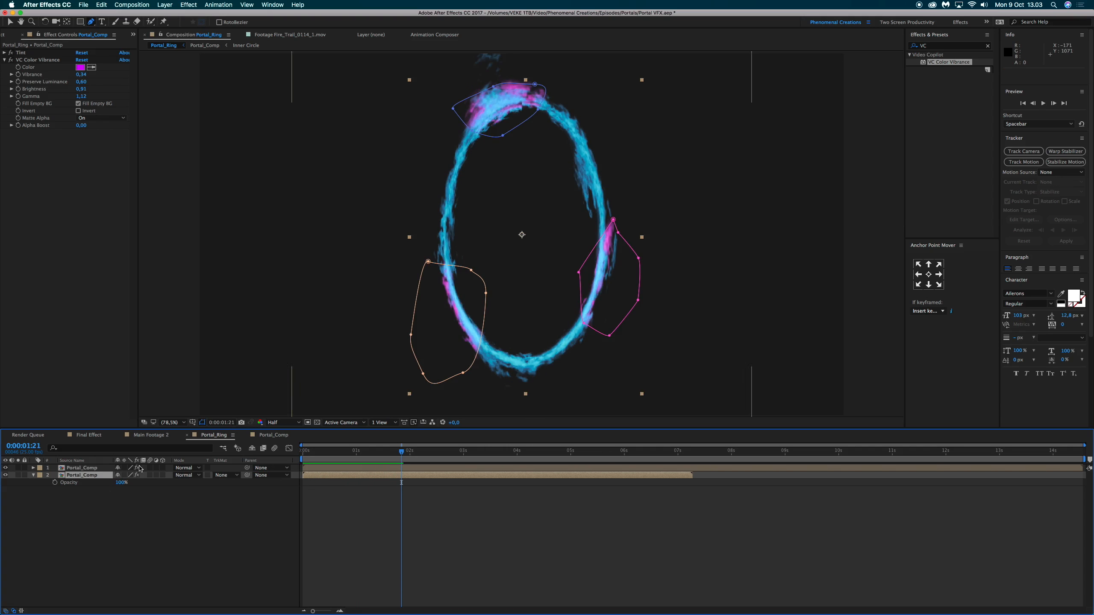
click(123, 482)
text(80)
key(Return)
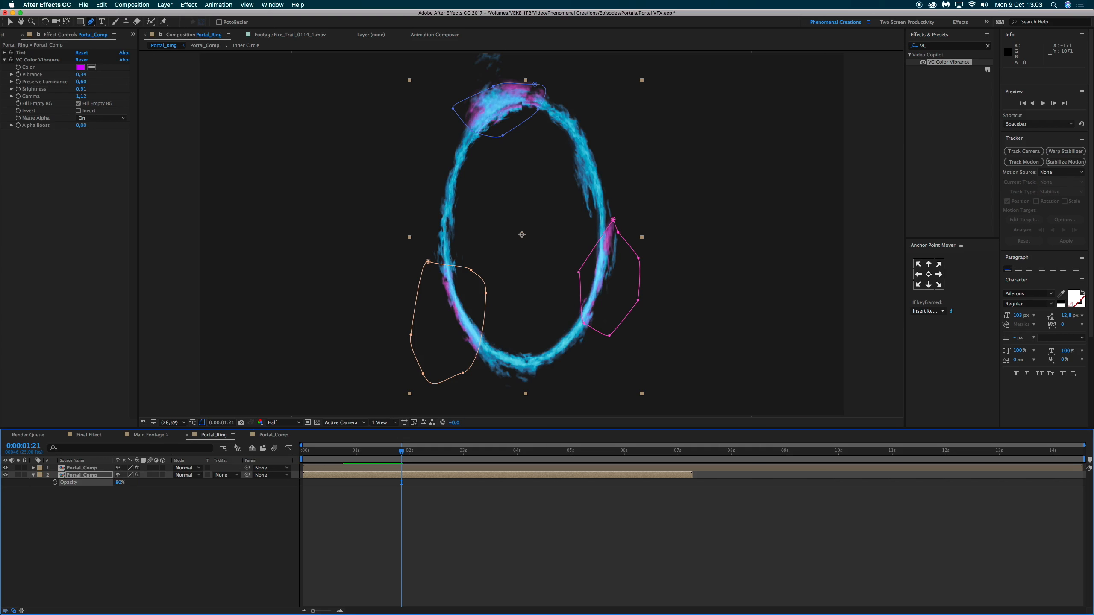
click(120, 483)
key(Return)
- Play and scrub through the first second of Portal_Ring to examine how the purple flames blend with the blue ring
click(306, 455)
key(space)
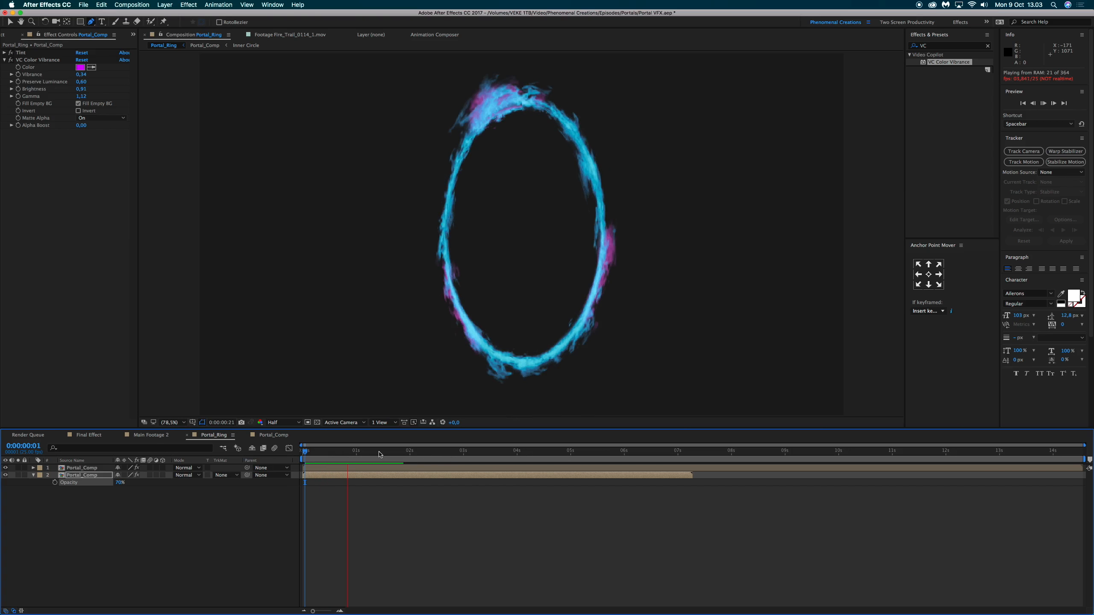
key(space)
click(316, 457)
key(space)
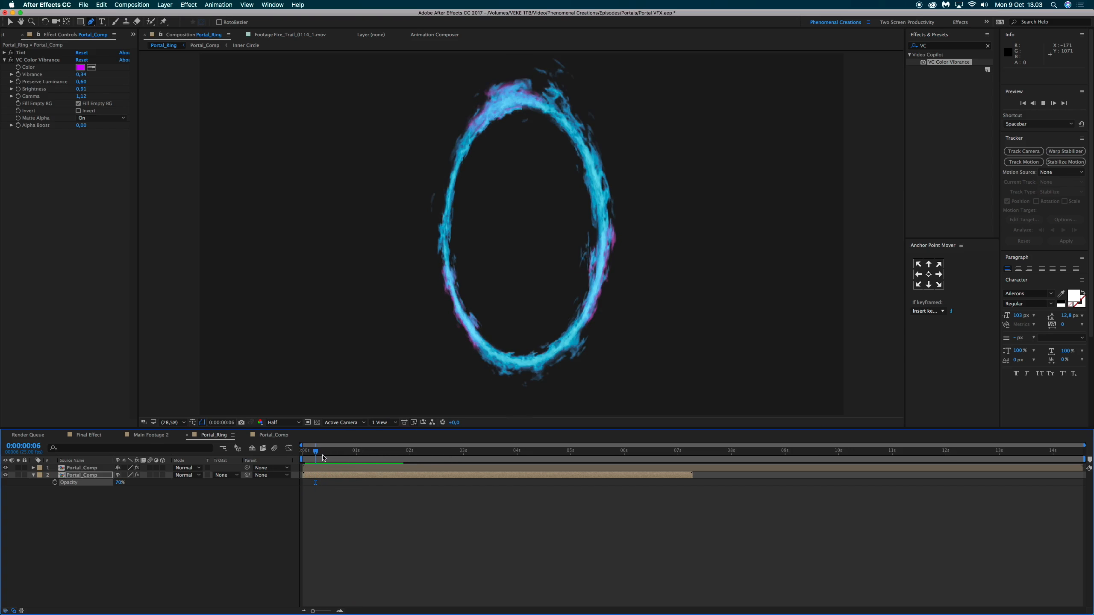
key(space)
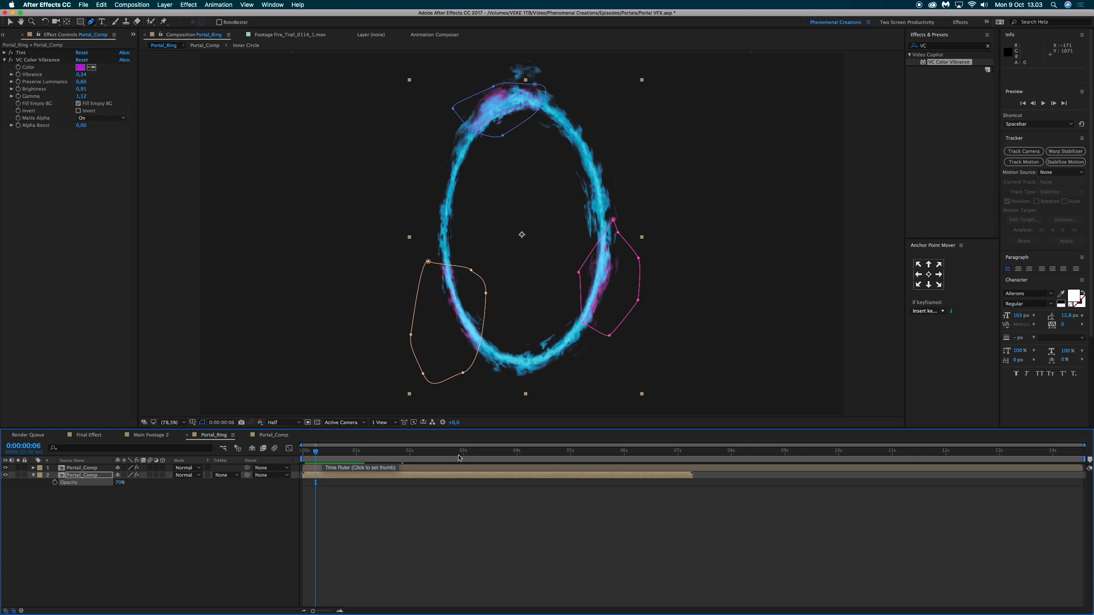
click(319, 454)
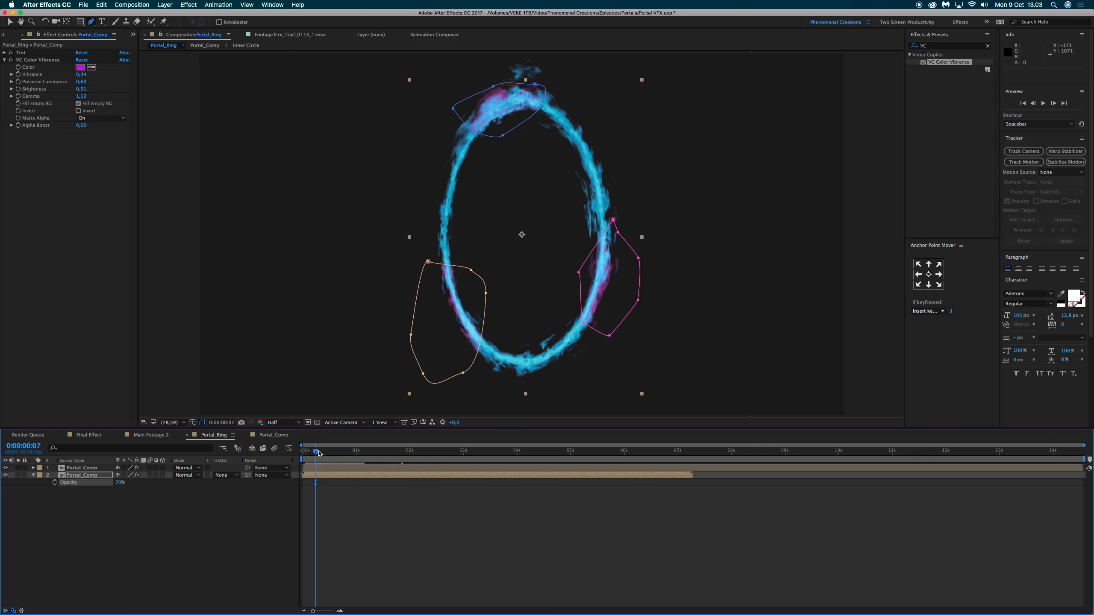
drag(319, 453, 343, 454)
- Open the Main Footage 2 composition and preview how the white matte tracks to the wall
click(232, 515)
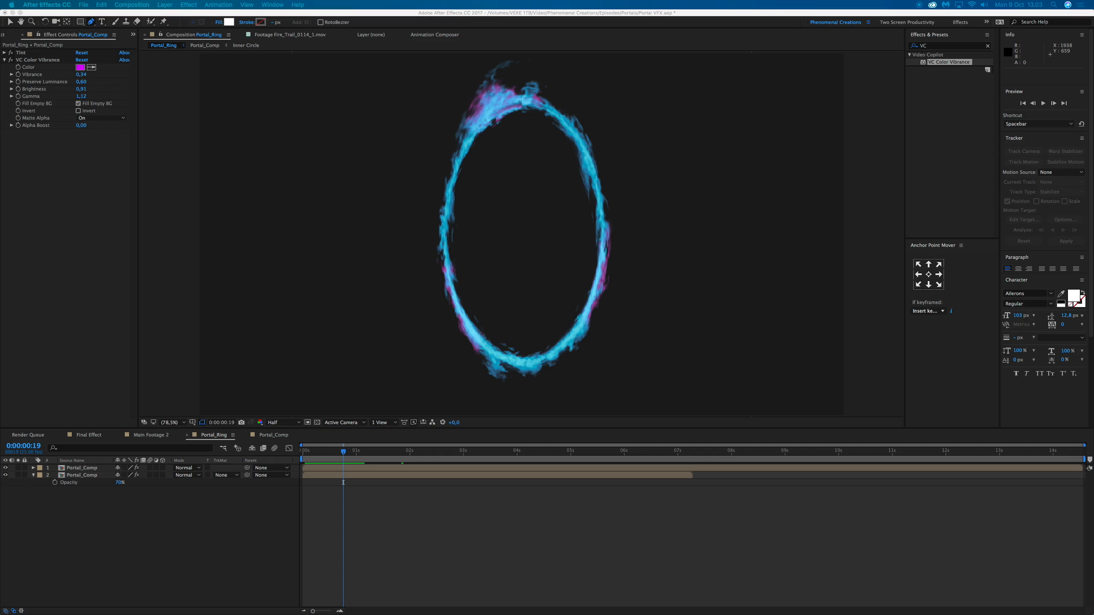
click(108, 342)
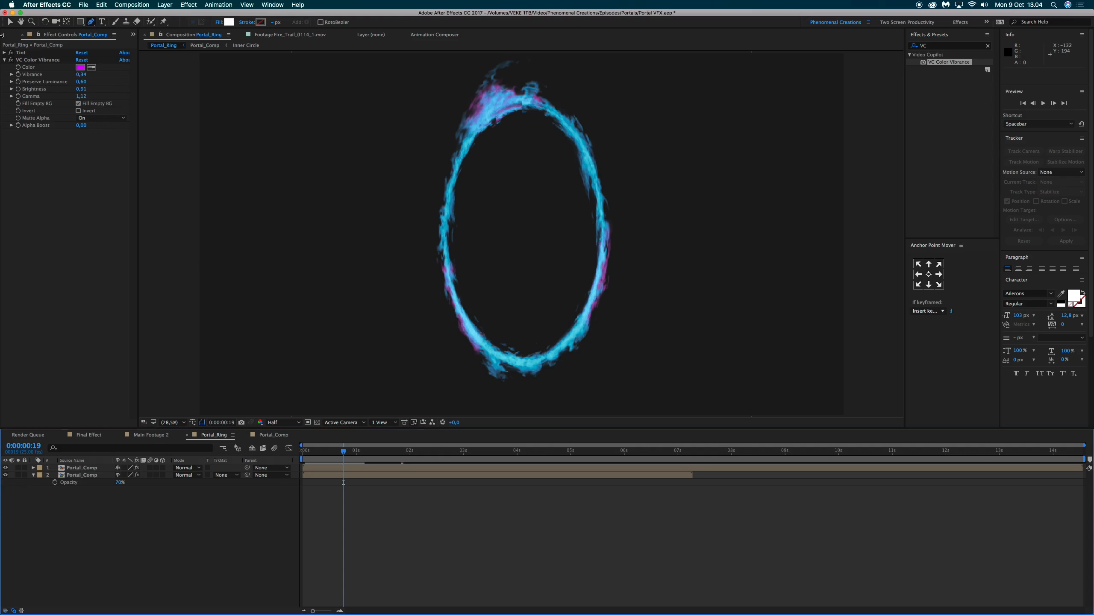
click(2, 36)
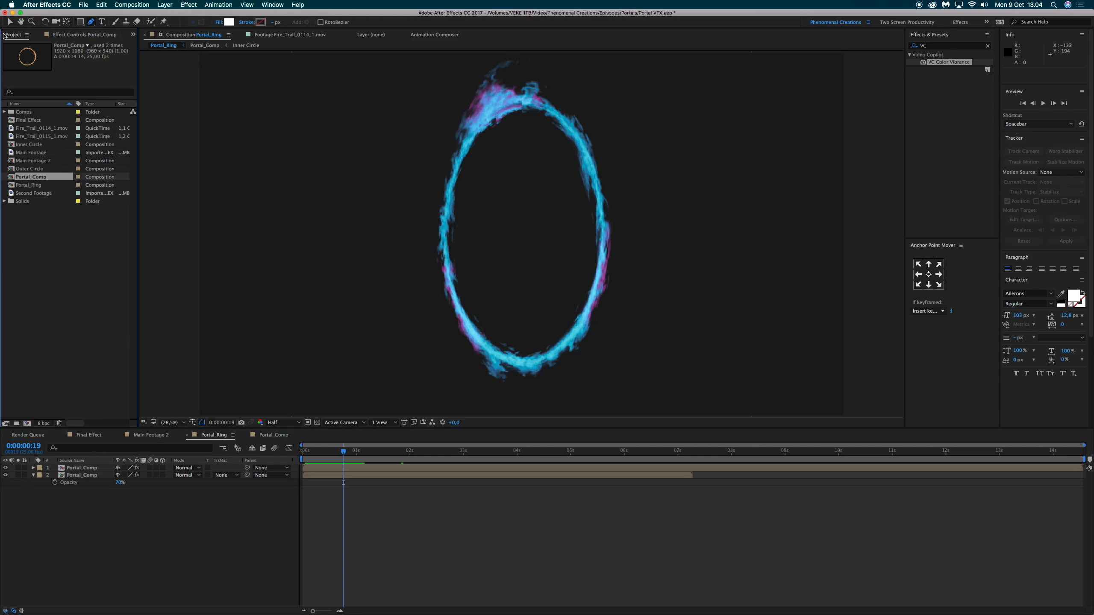
click(146, 435)
key(space)
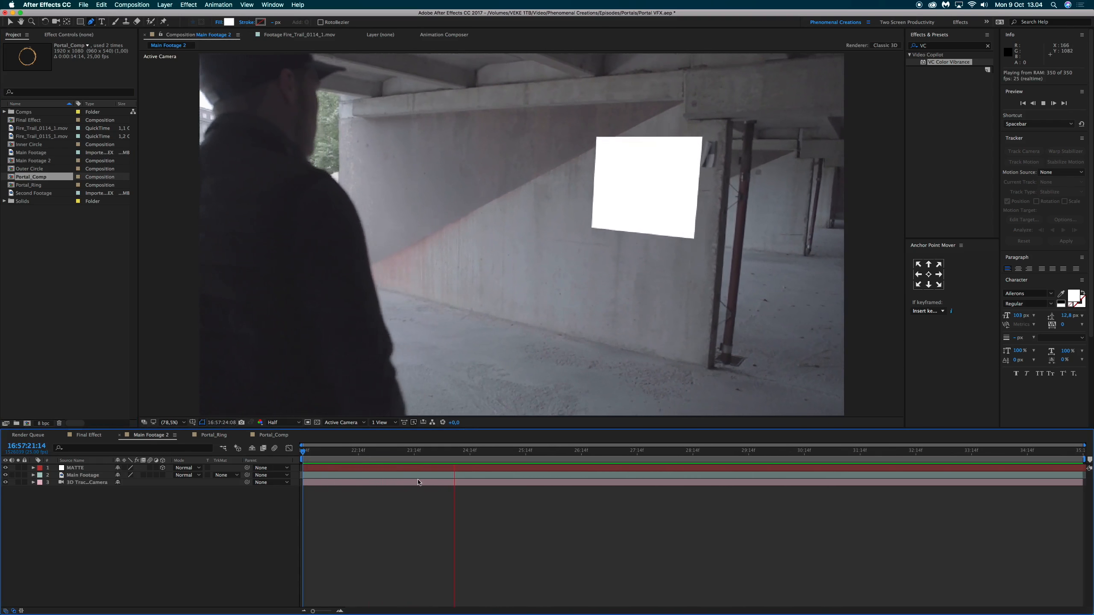
key(space)
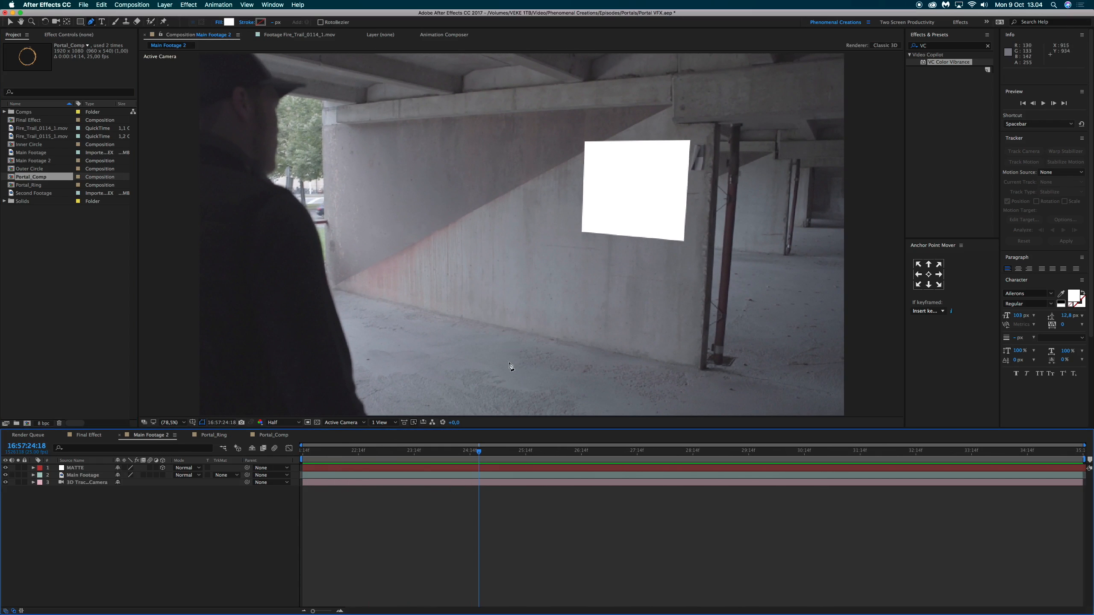
drag(328, 453, 417, 452)
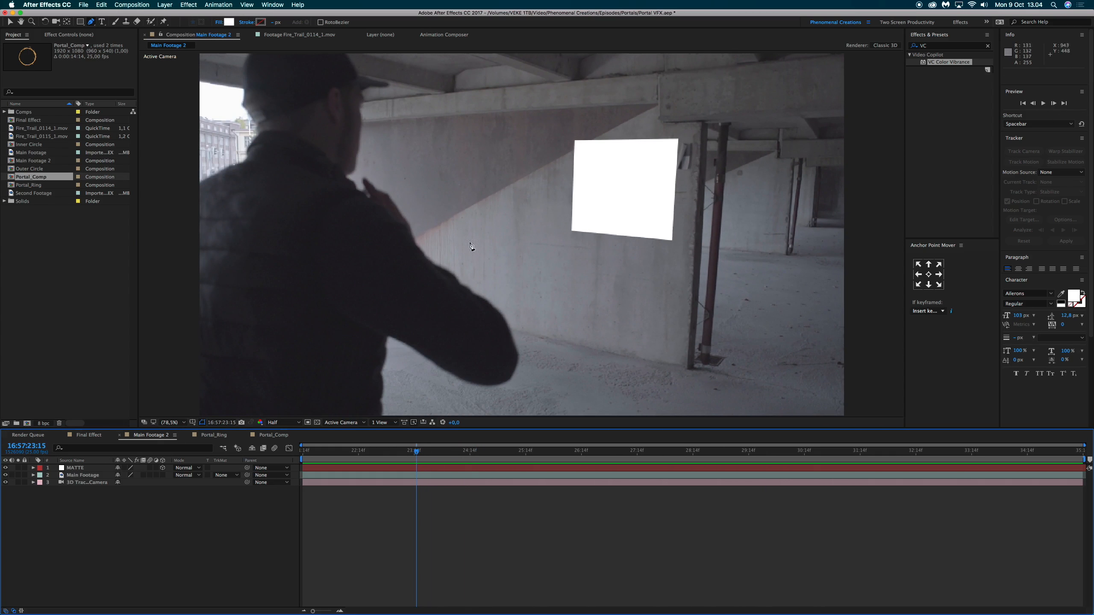
- With the MATTE layer hidden, place Portal_Ring at the top of the layer stack as a 3D layer
click(5, 468)
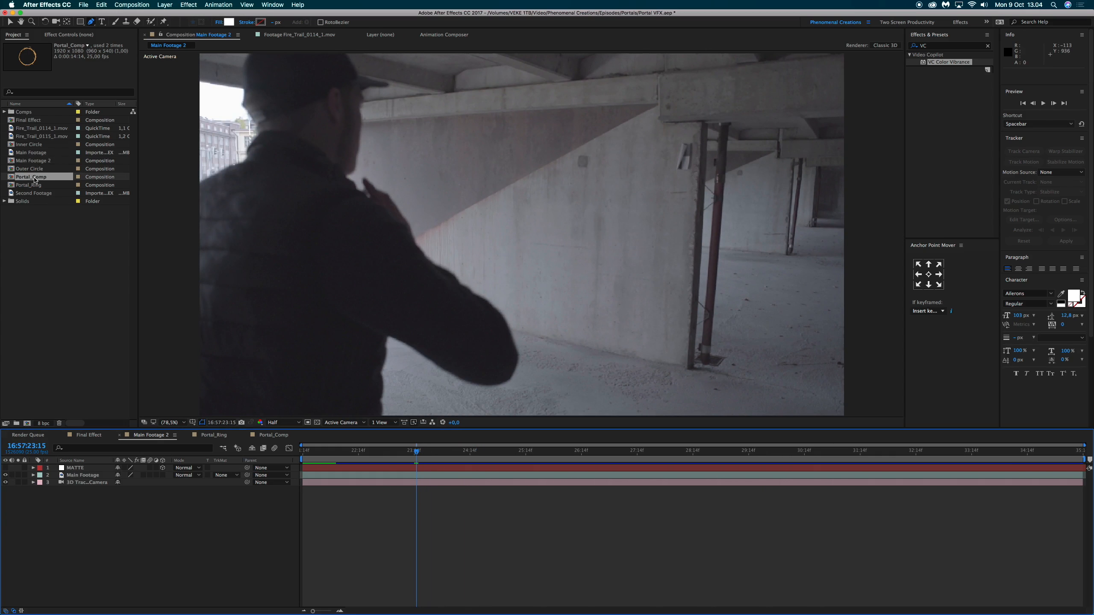
drag(34, 185, 91, 469)
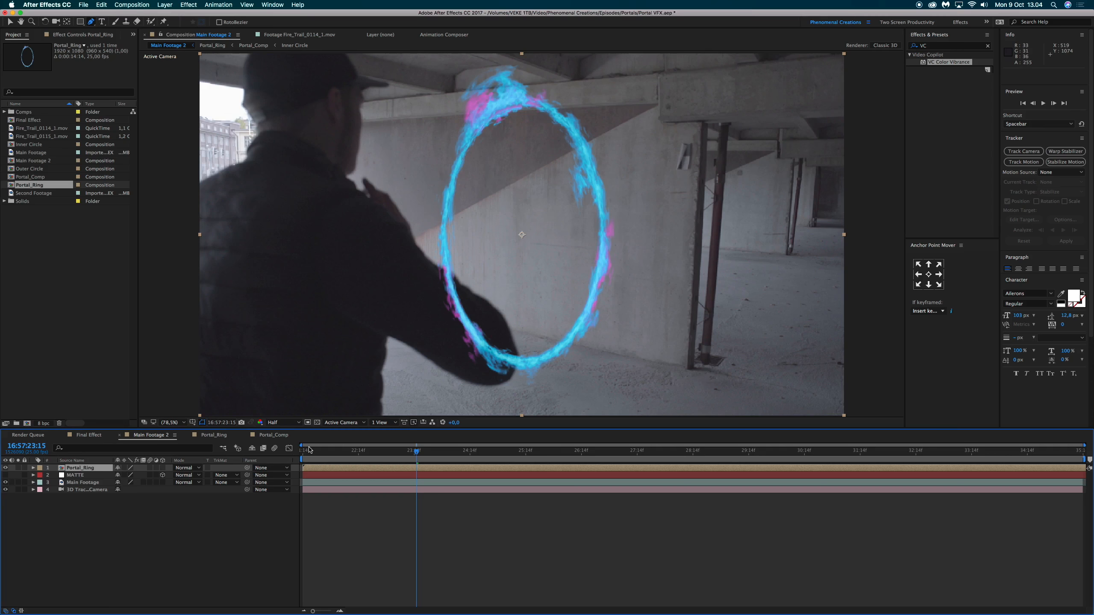
drag(319, 450, 296, 457)
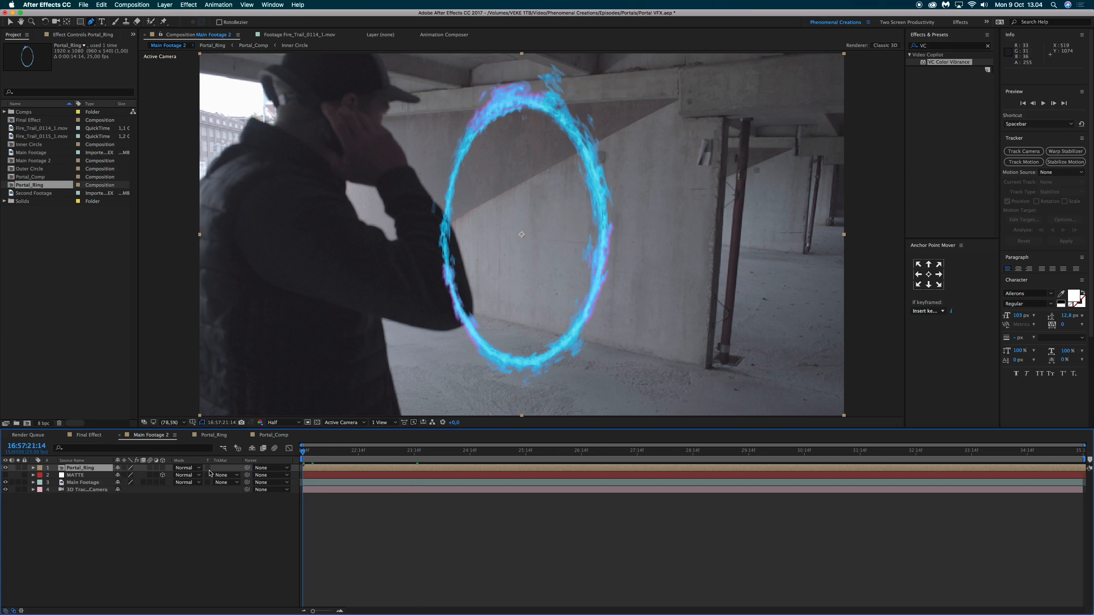
click(163, 468)
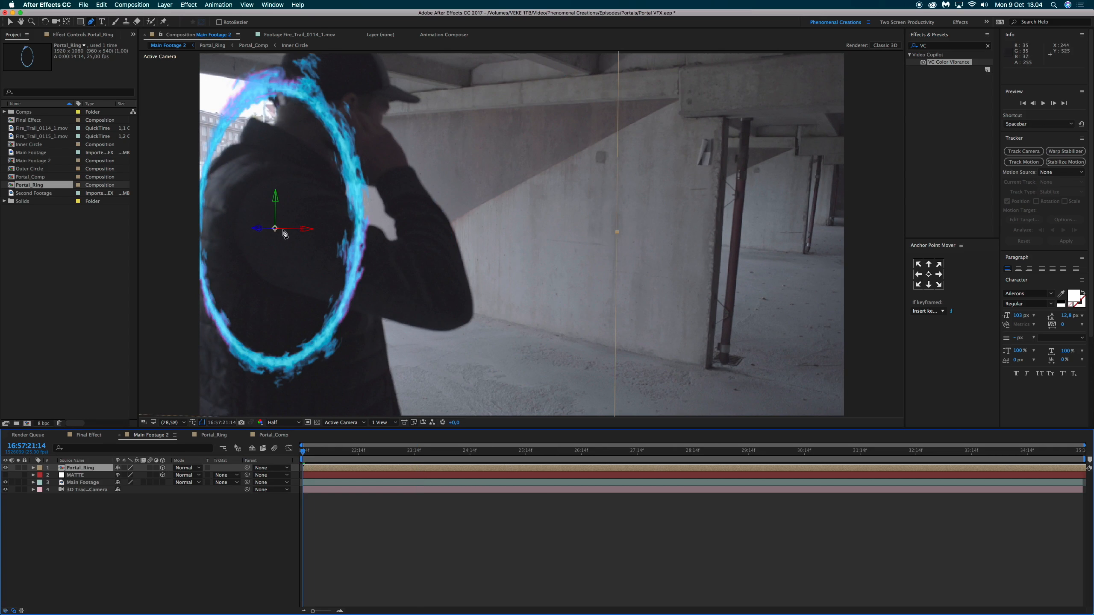
drag(321, 453, 292, 450)
- Copy the MATTE layer's Position and paste it onto the Portal_Ring layer
click(91, 476)
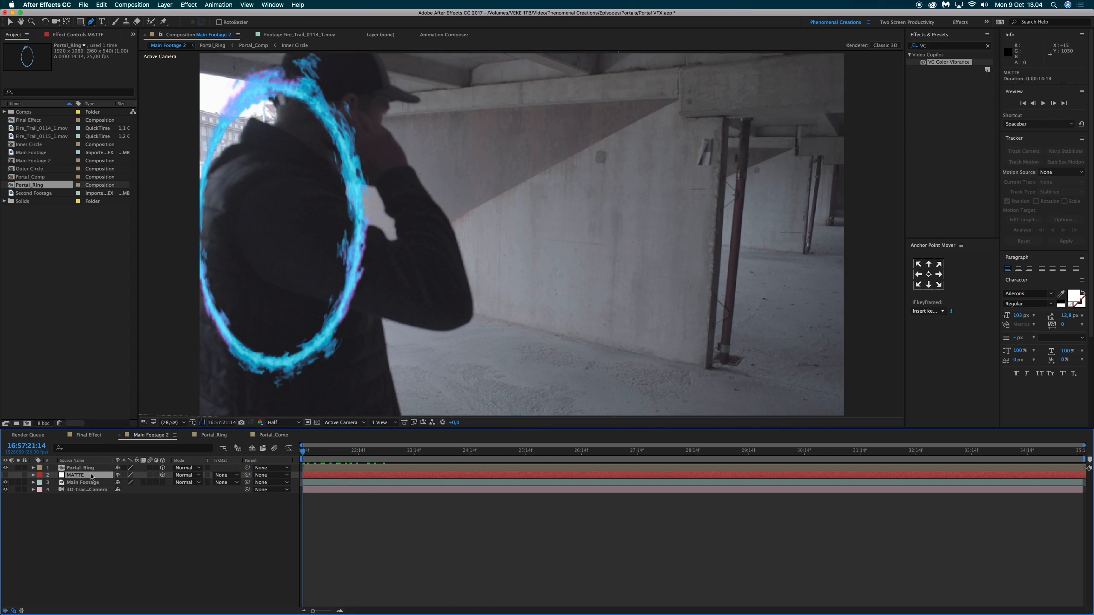
key(p)
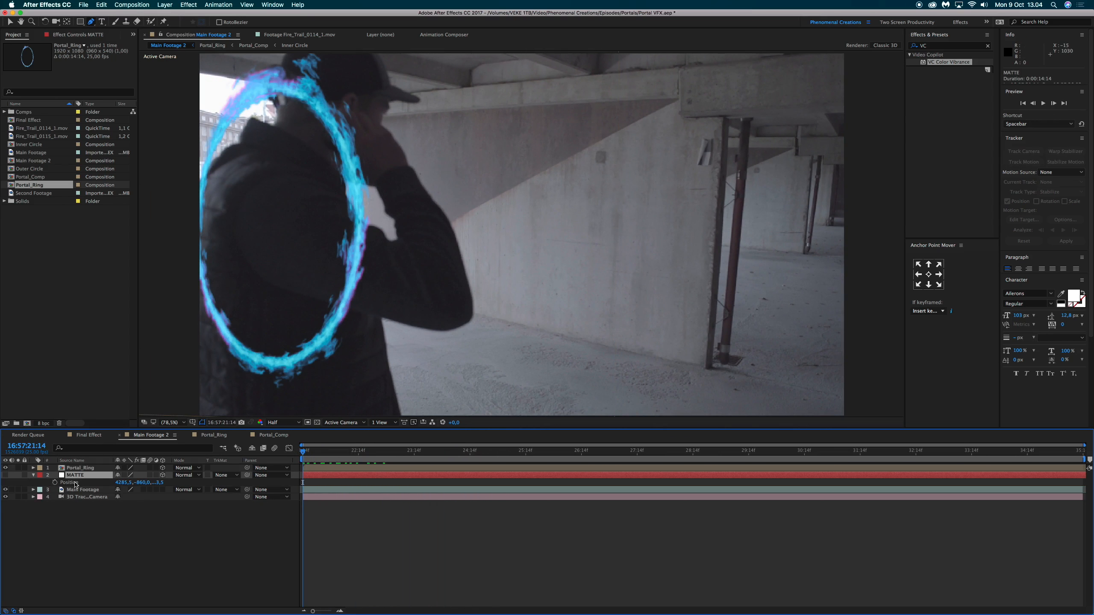
click(101, 483)
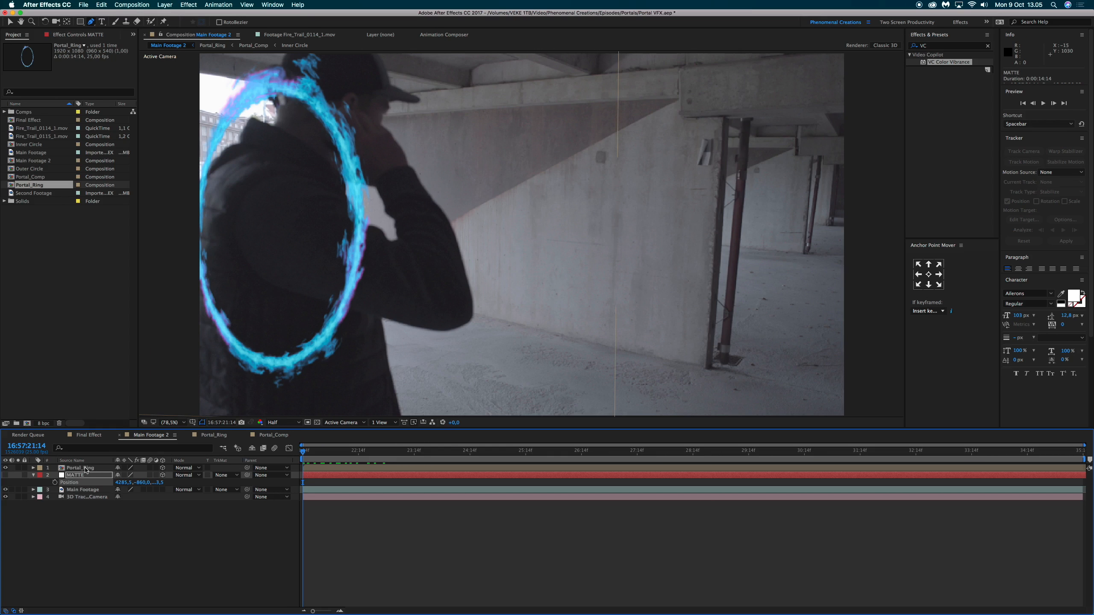
click(85, 468)
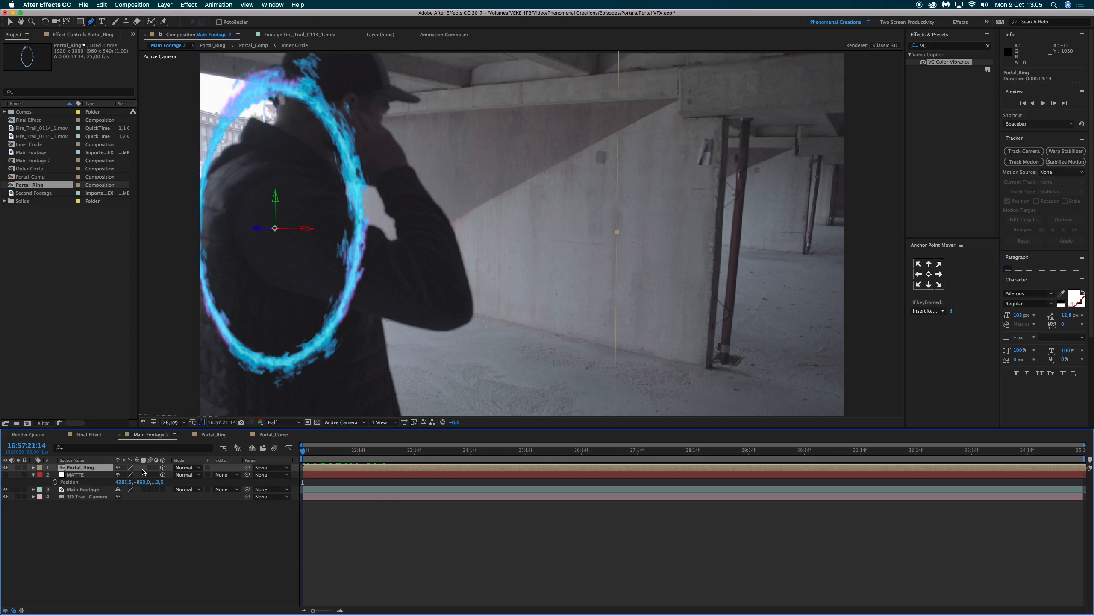
key(super+v)
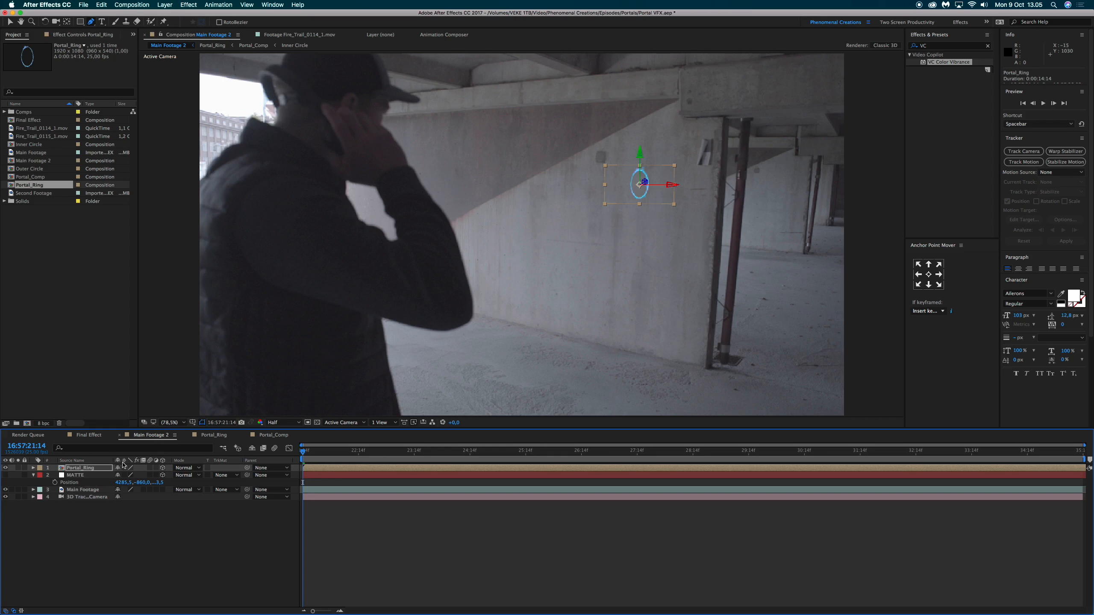
- Scale Portal_Ring to about 616% and lower it along the wall to a Y position of about 349.6
key(s)
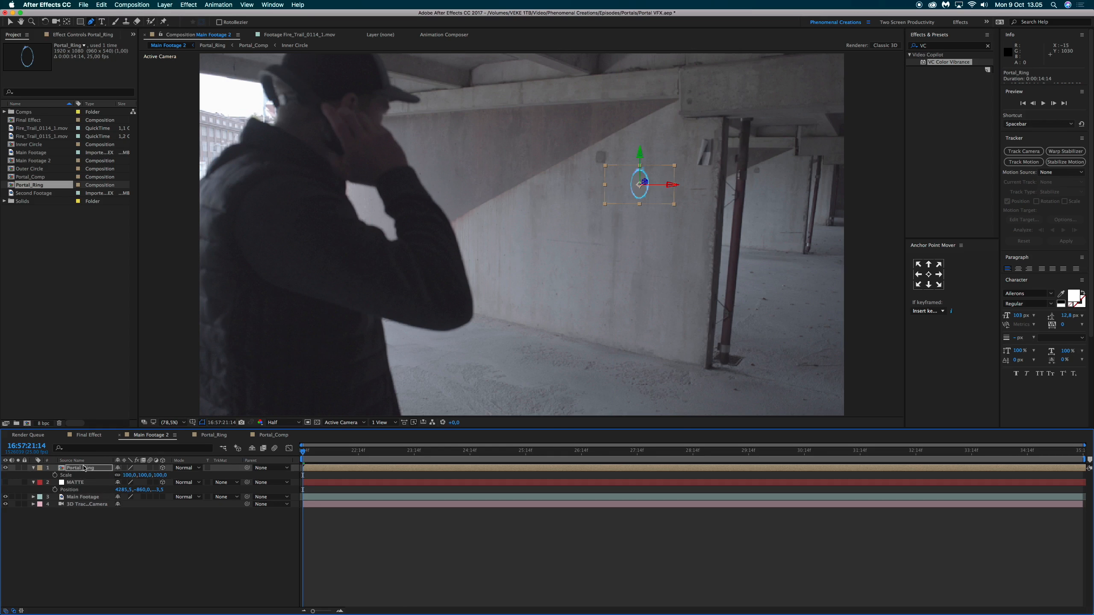
drag(160, 475, 332, 462)
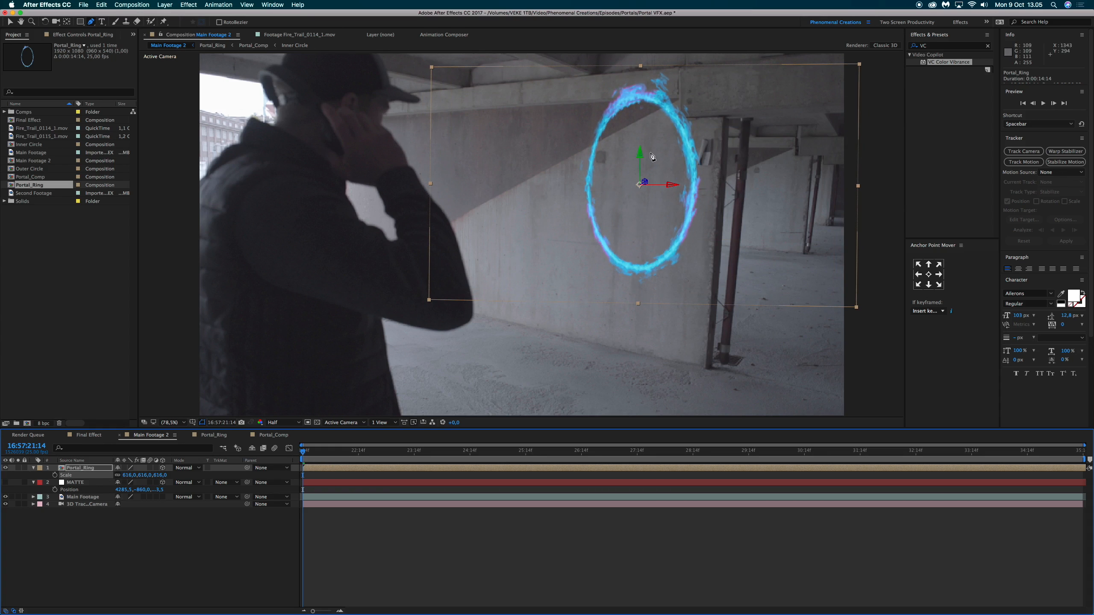
key(v)
drag(639, 154, 641, 197)
- Enlarge the Portal_Ring layer a little more, to a scale of about 666%
key(s)
key(s)
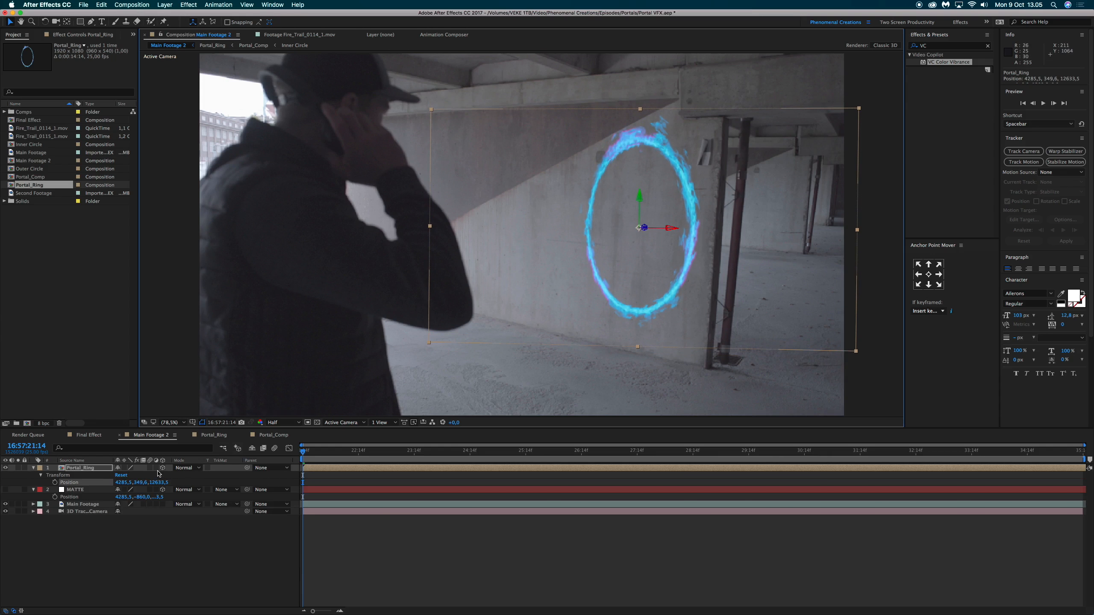
drag(118, 482, 146, 476)
key(s)
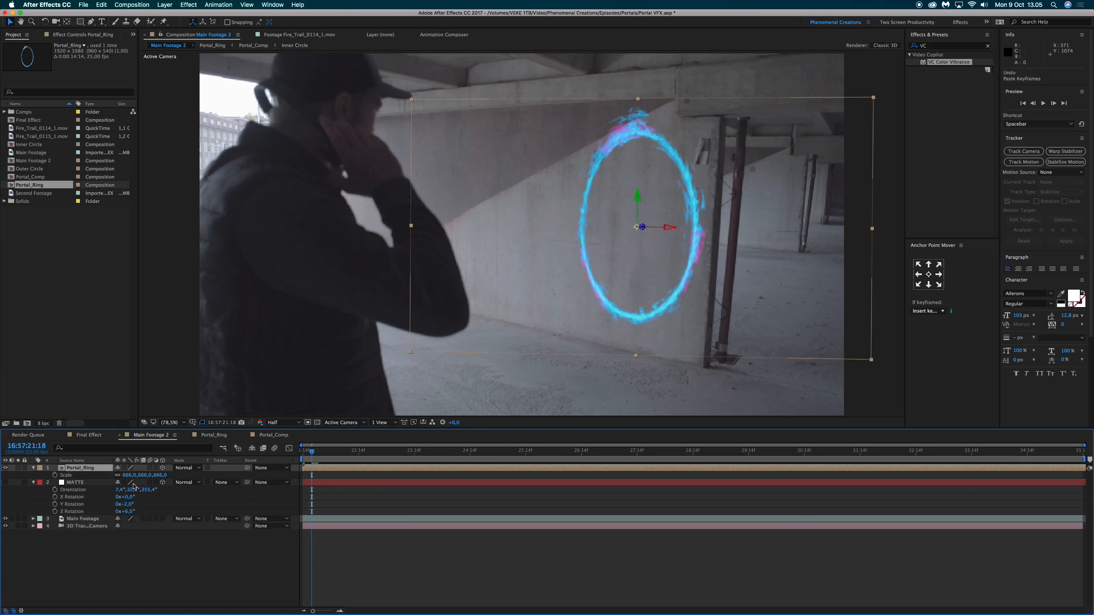
- Set Portal_Ring's Y Rotation to 23° and Z Rotation to 3°, and preview its alignment with the wall from the start
key(r)
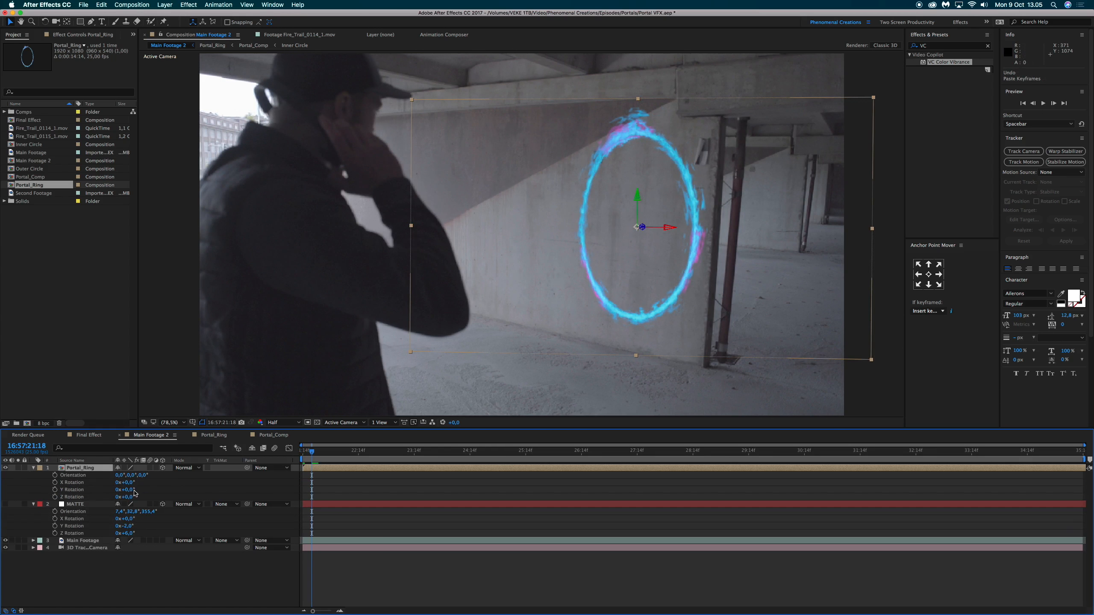
mouse_move(134, 493)
mouse_down()
mouse_move(145, 491)
mouse_move(136, 499)
mouse_up()
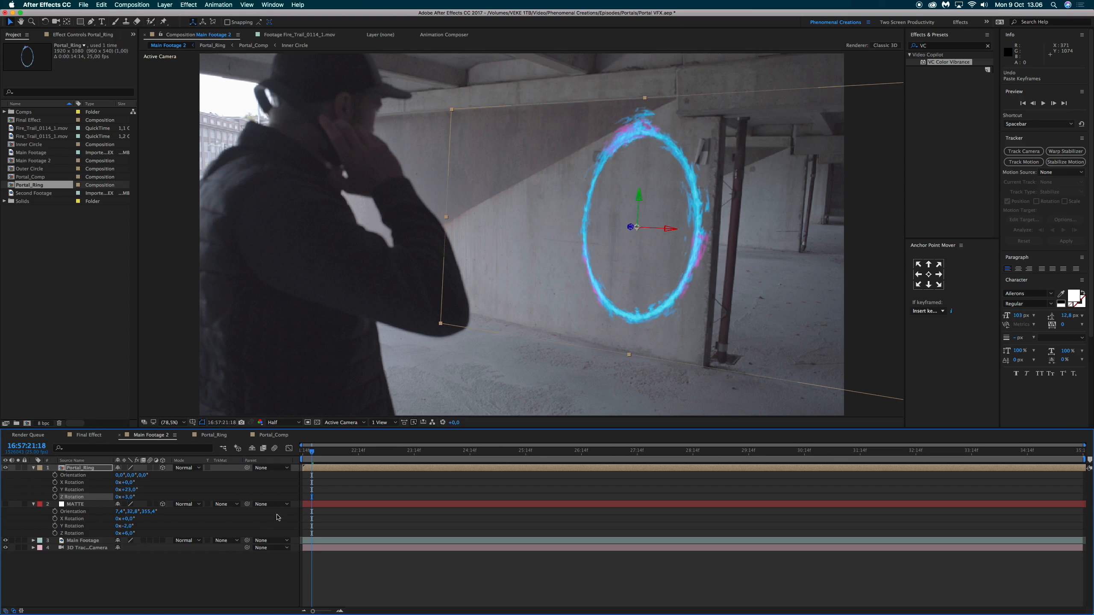
click(304, 452)
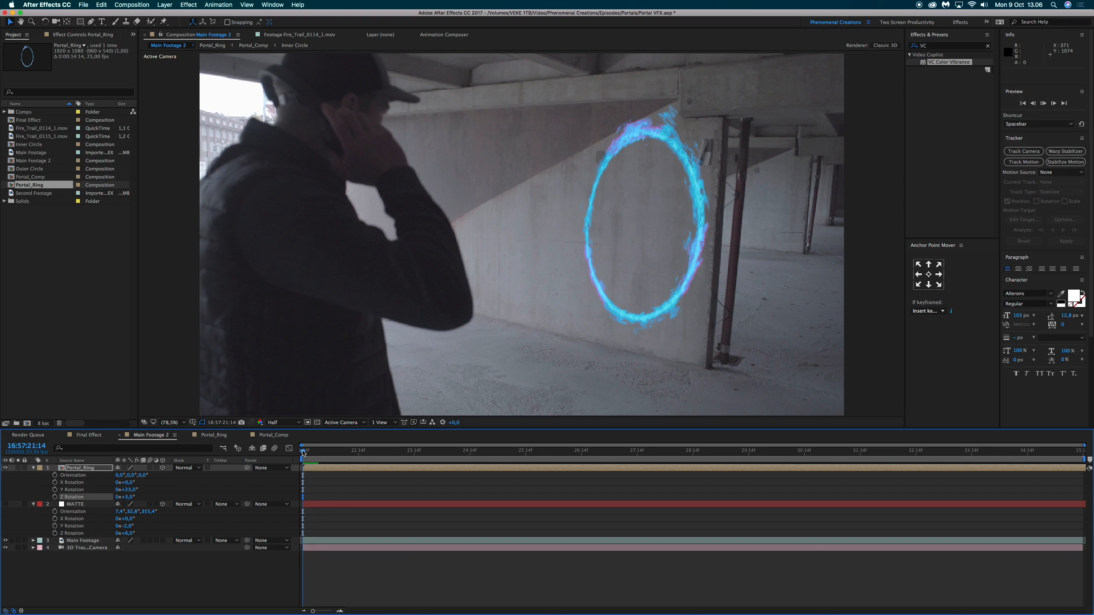
key(space)
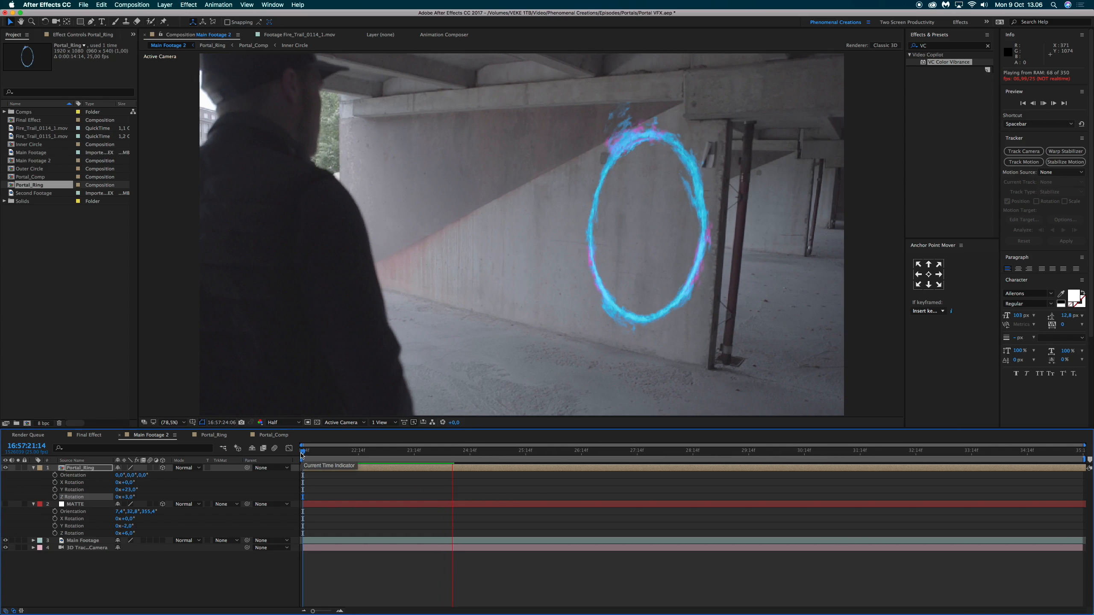
click(664, 181)
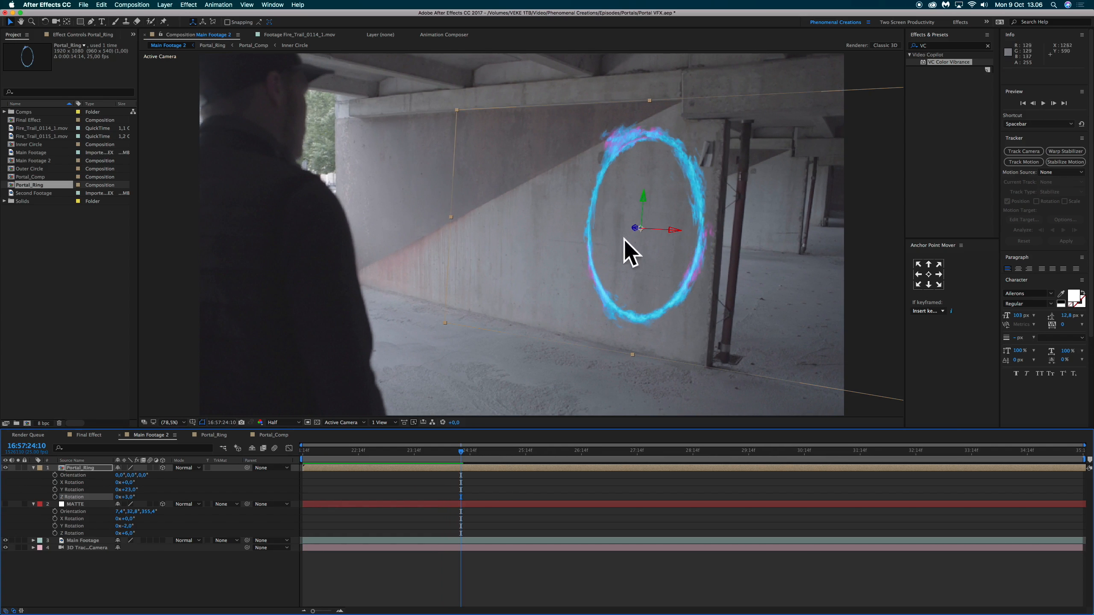
click(34, 468)
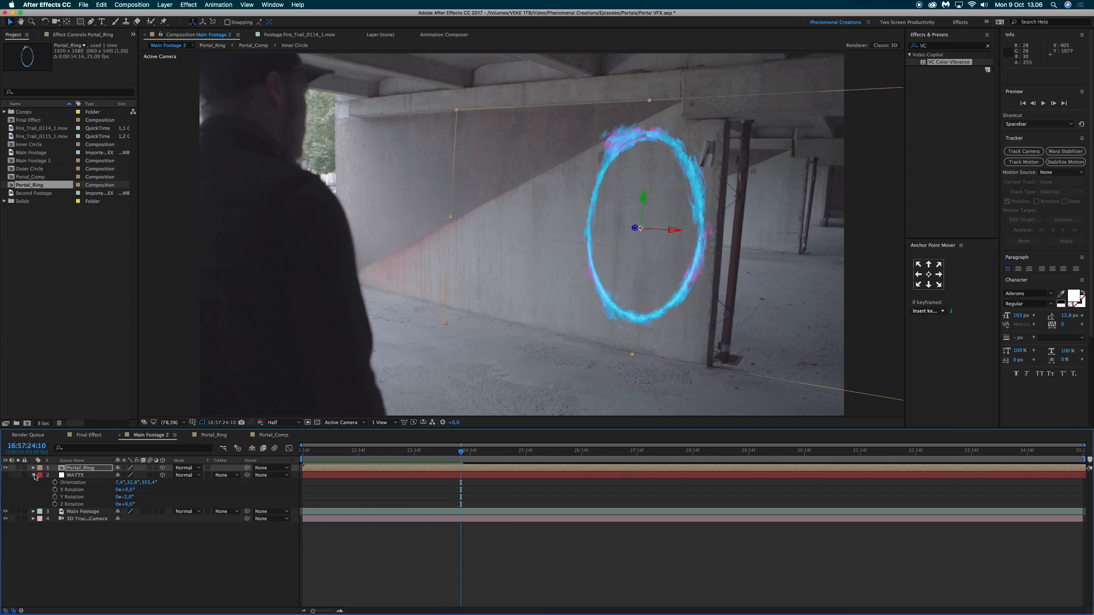
click(34, 475)
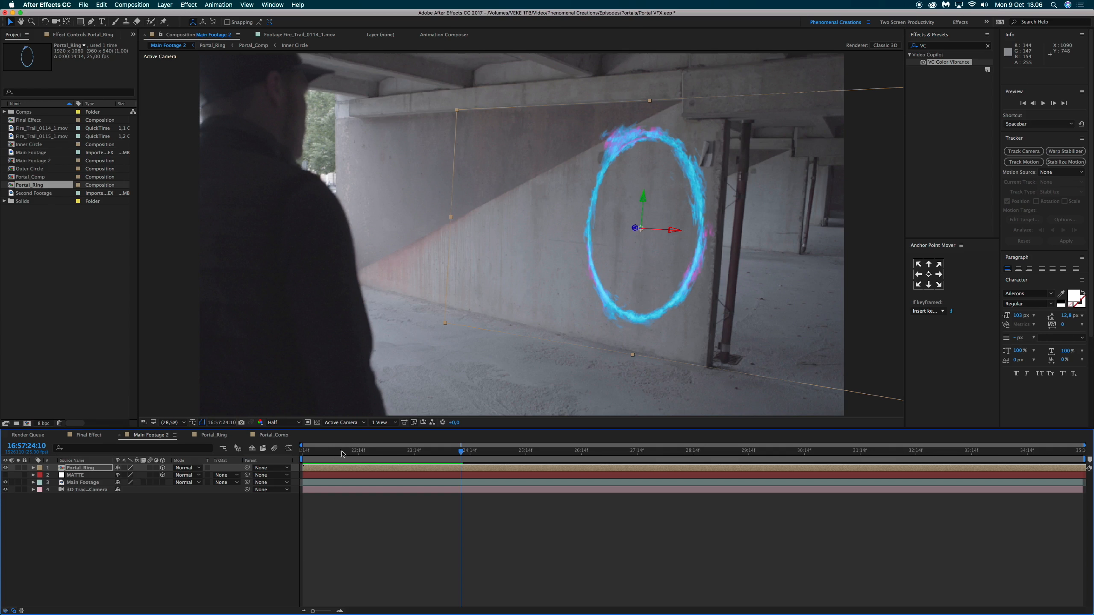
- Add Second Footage above Portal_Ring at the start of the composition and hide it
click(303, 453)
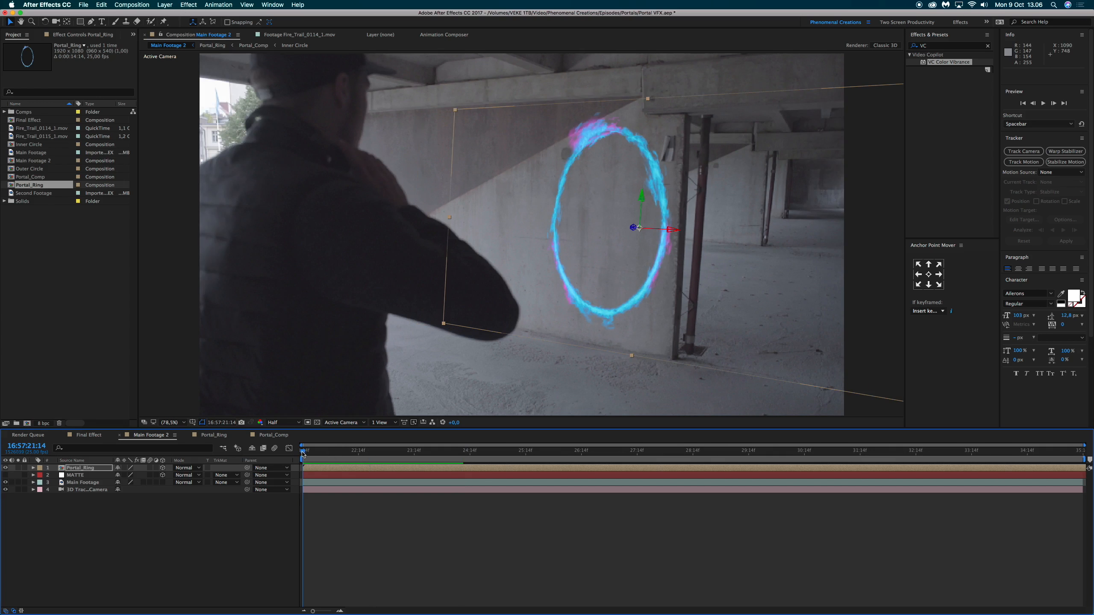
click(44, 195)
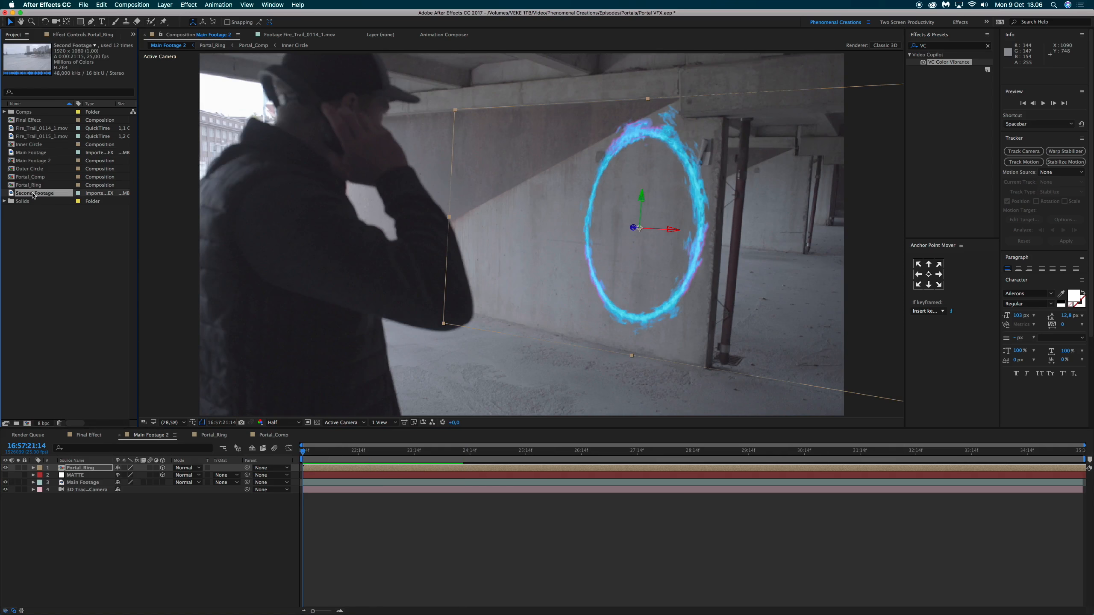
drag(33, 196, 91, 468)
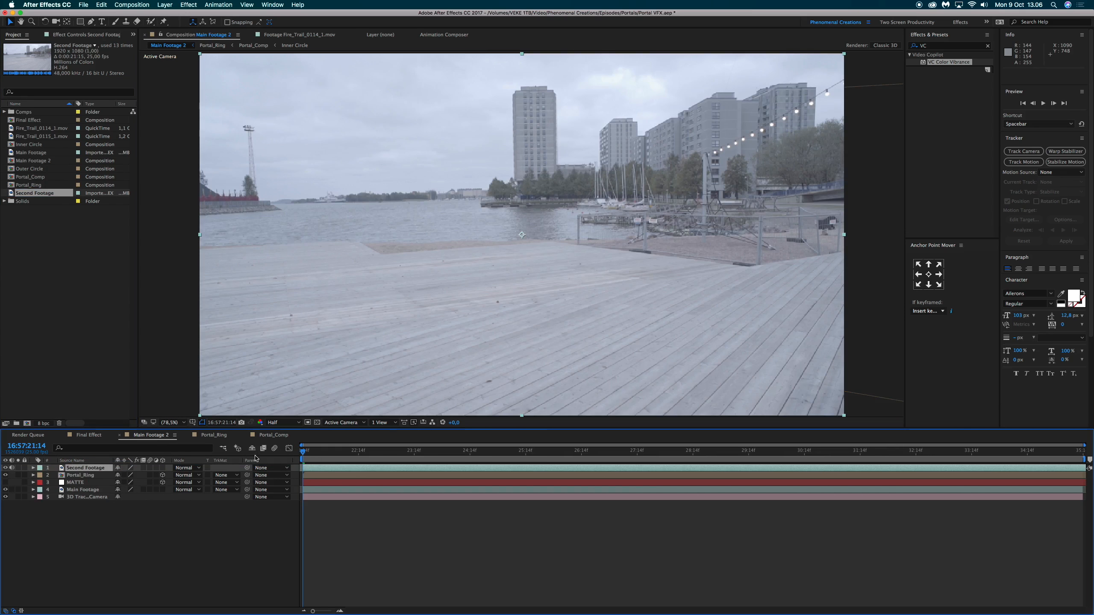
click(5, 468)
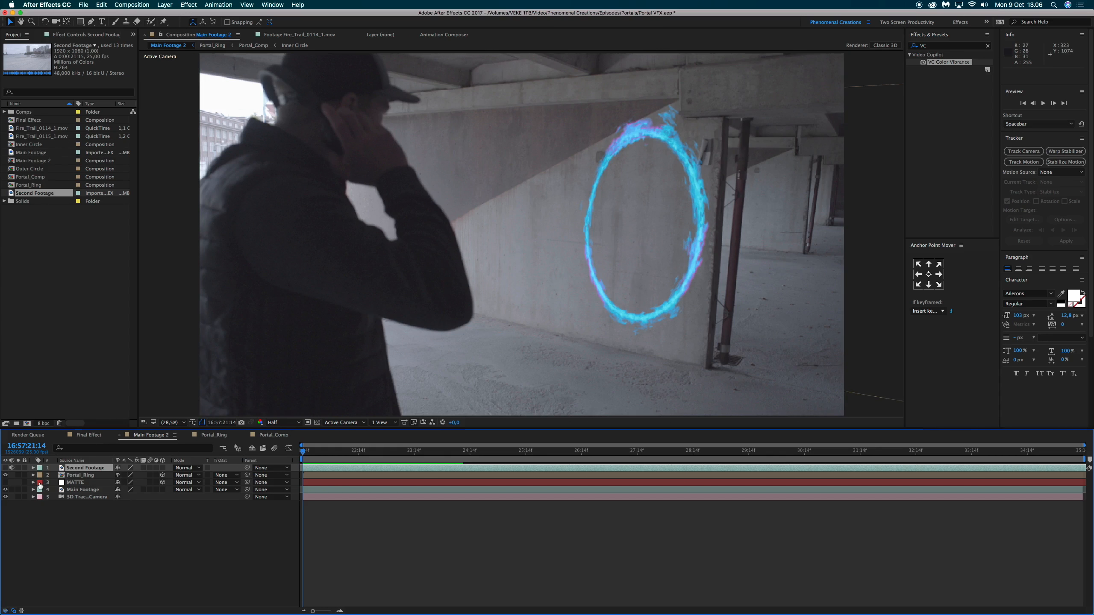
- Show the MATTE layer, lower it to the centre of the ring and scale it up to about 365% to cover the opening
click(5, 483)
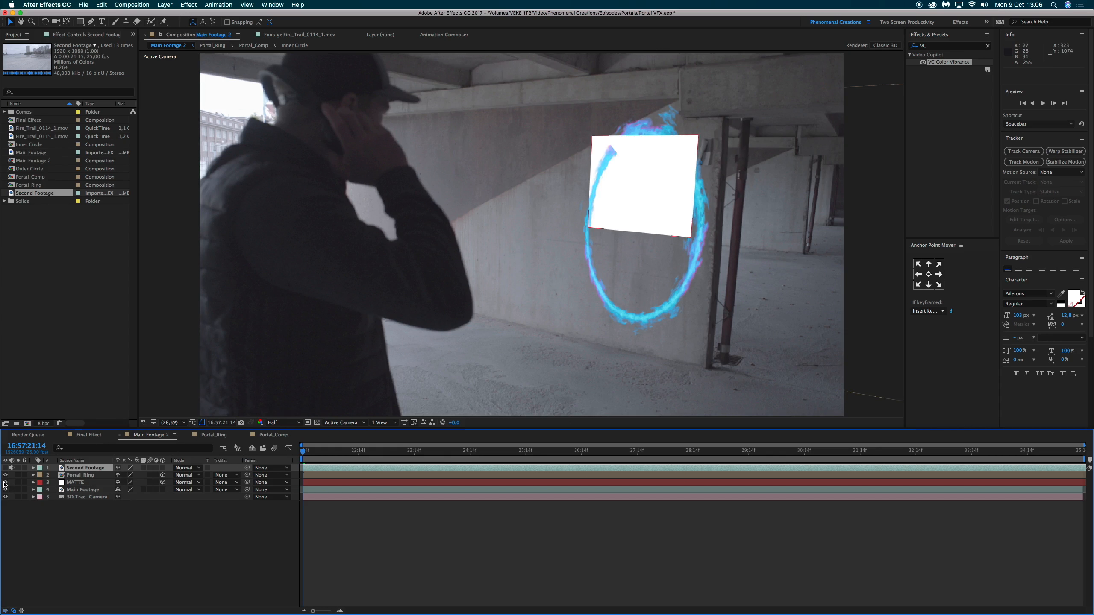
click(76, 483)
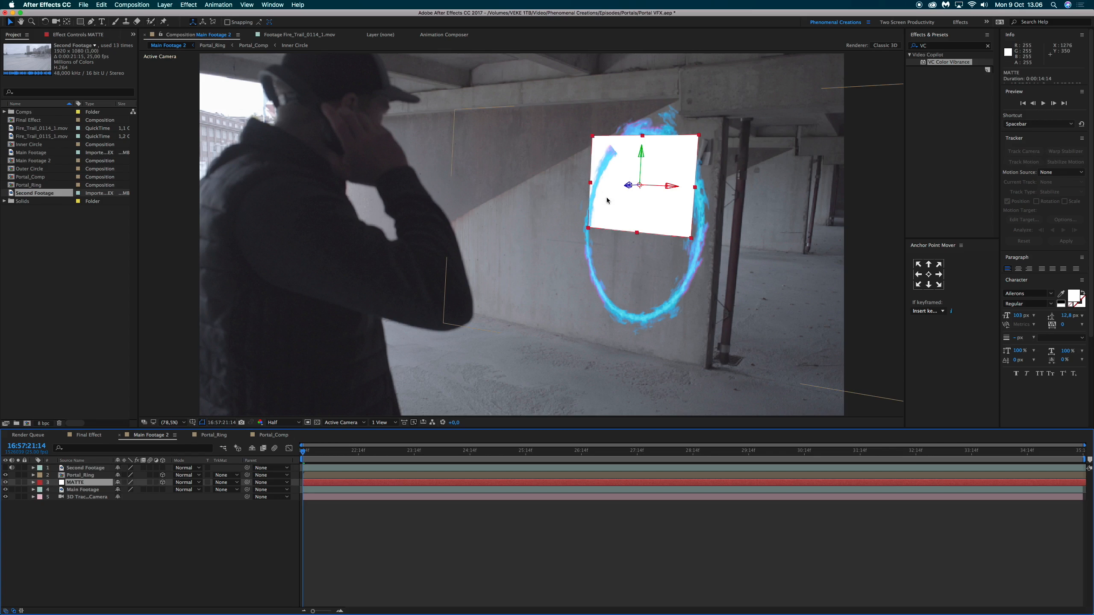
drag(641, 150, 744, 192)
key(s)
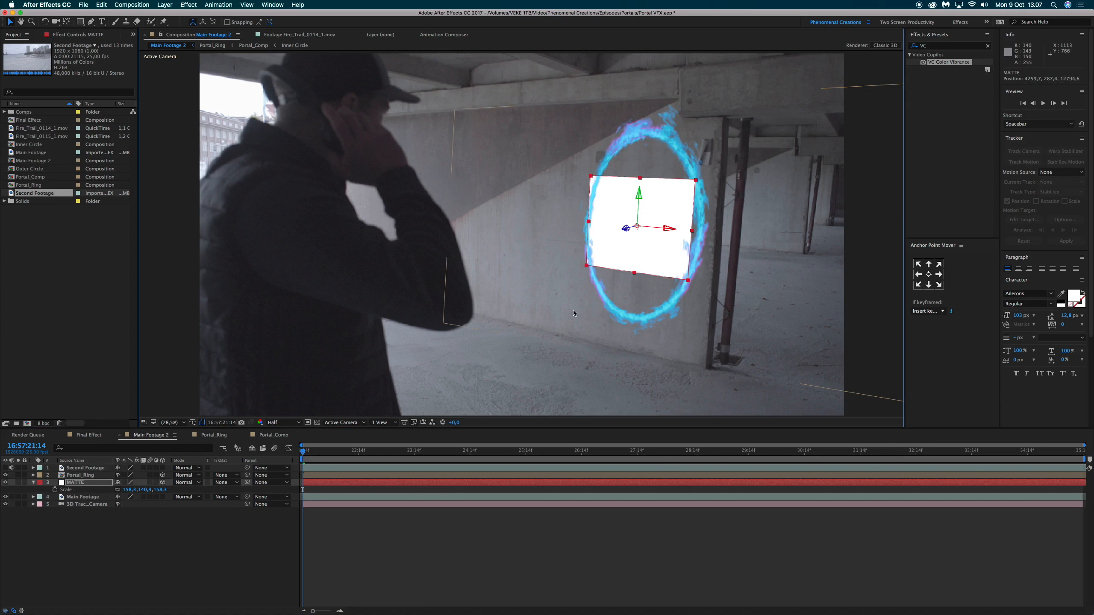
drag(131, 495, 218, 492)
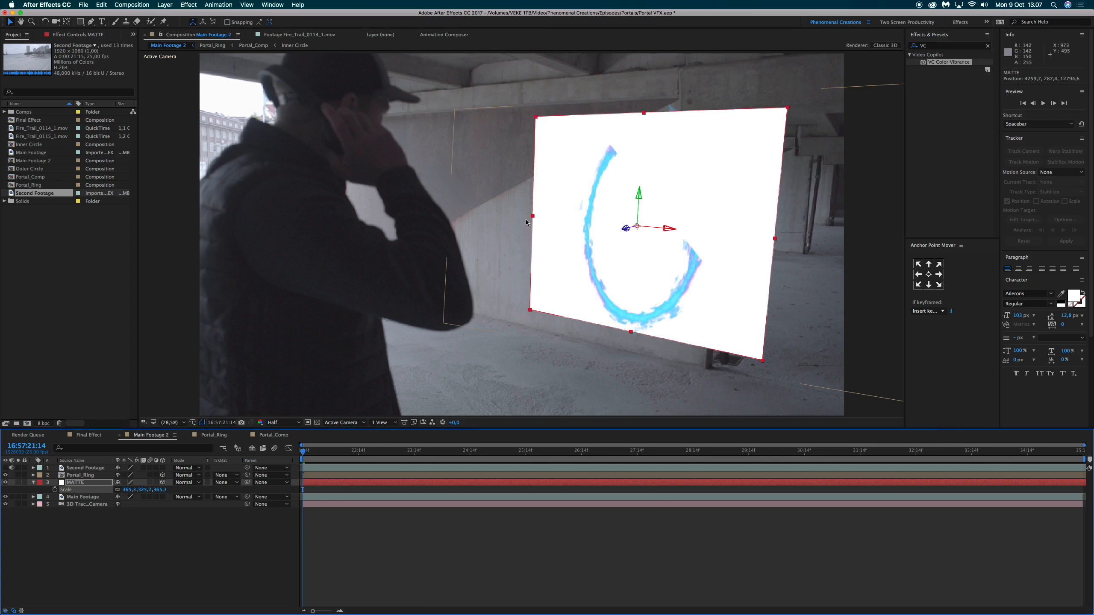
- Rotate the MATTE layer to about X −4°, Y −9° and Z 6° to match the wall's perspective, and preview it
key(r)
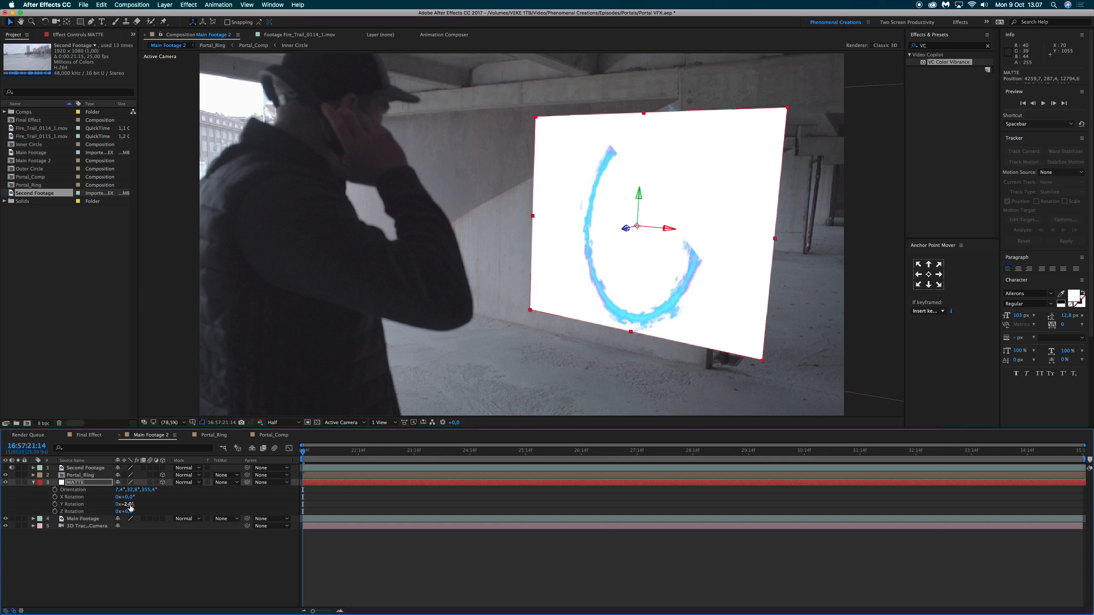
drag(128, 505, 127, 506)
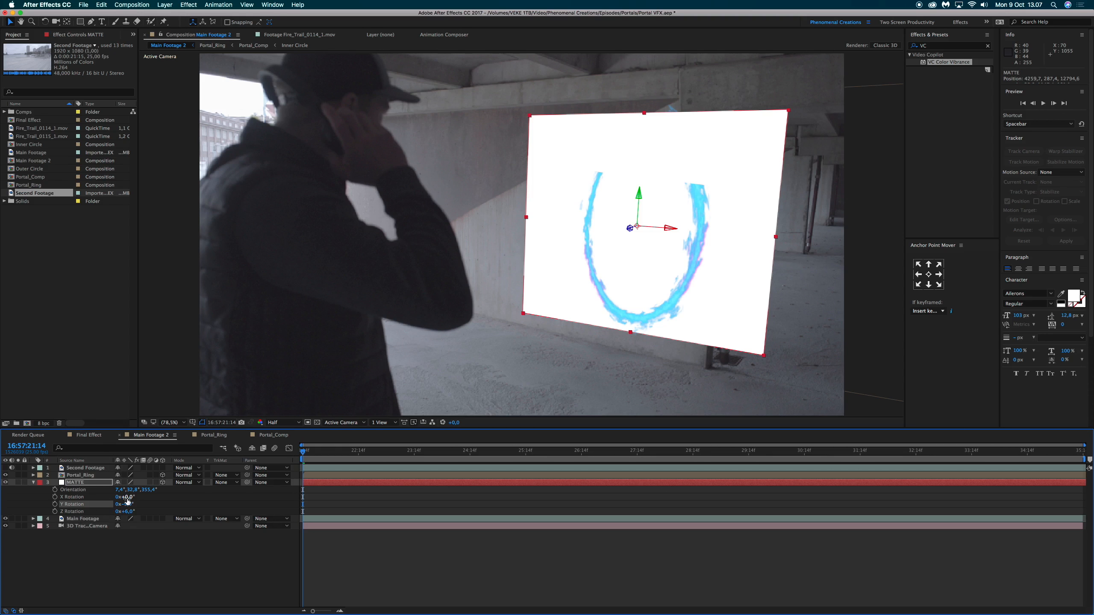
drag(129, 497, 128, 498)
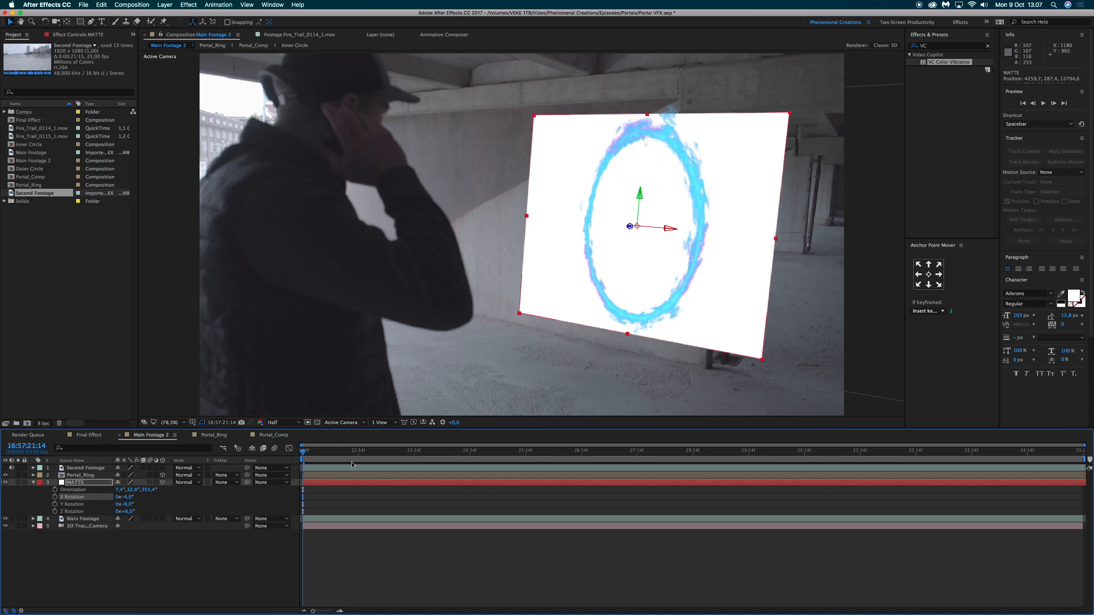
key(space)
key(space)
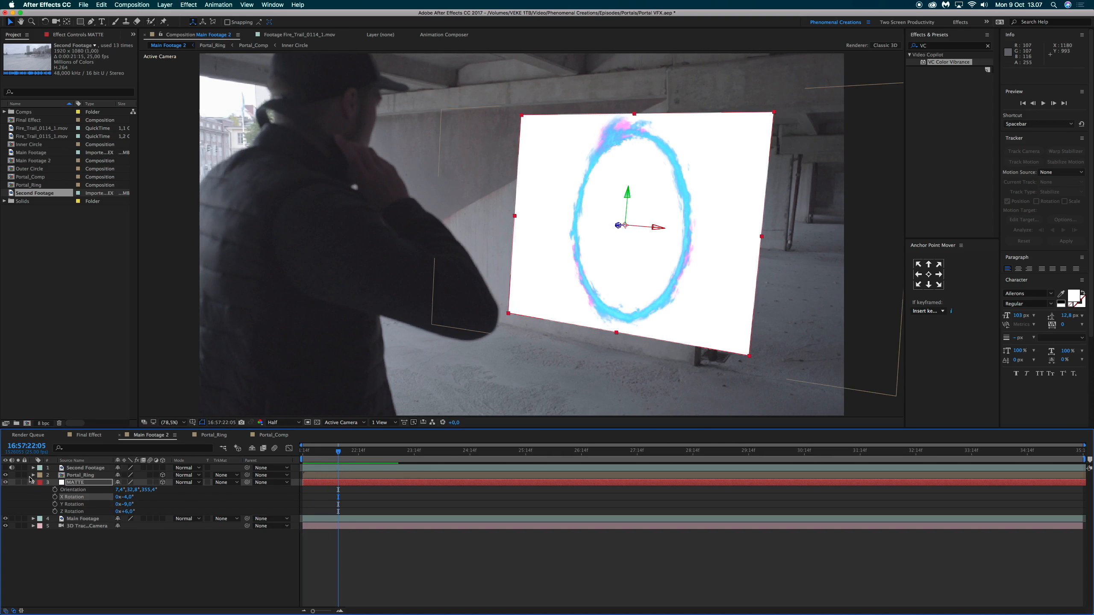
key(space)
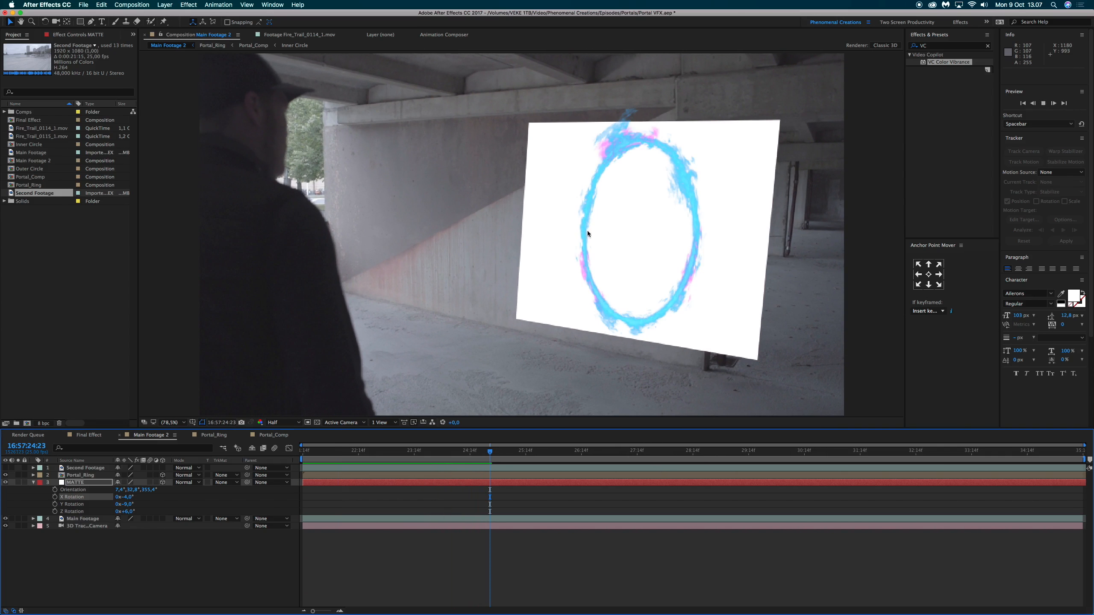
key(space)
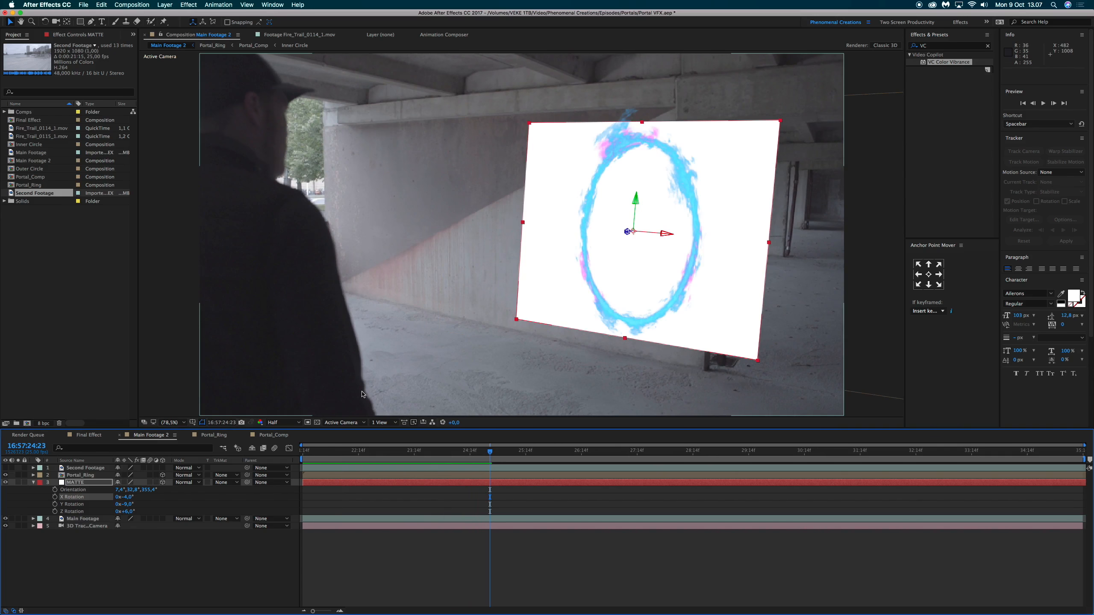
- Add an elliptical mask to MATTE at the start of the composition and pull its four points in to the fire ring's edges
click(303, 450)
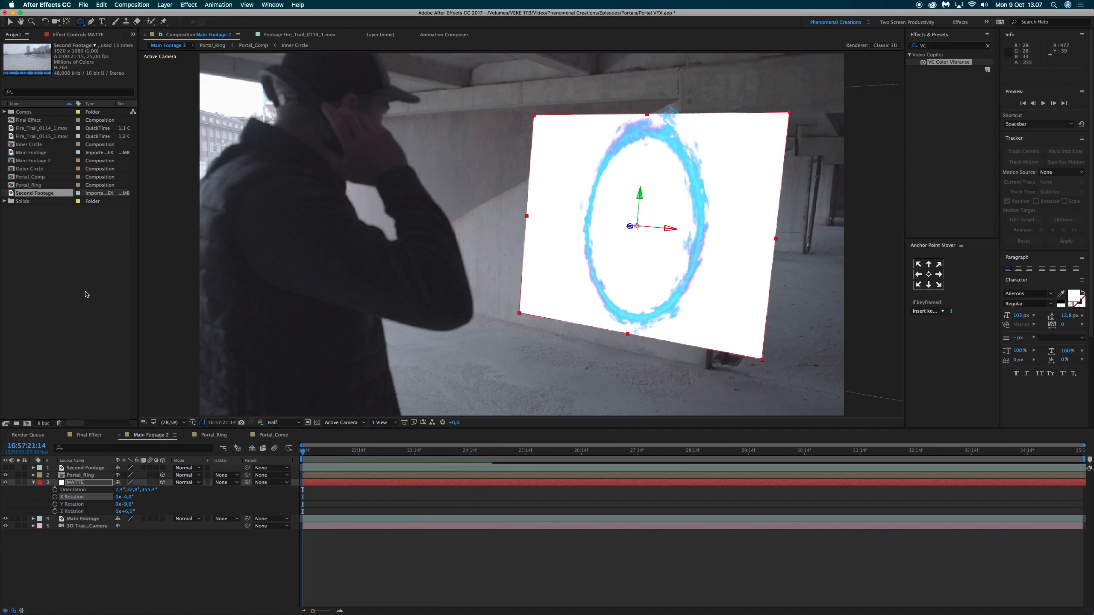
double_click(80, 21)
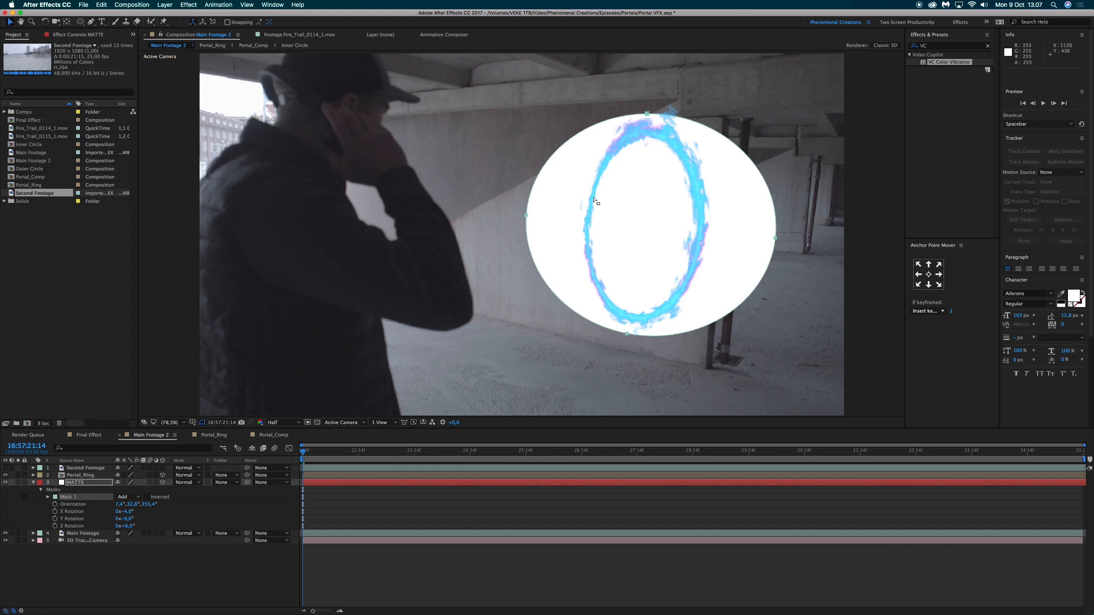
click(528, 218)
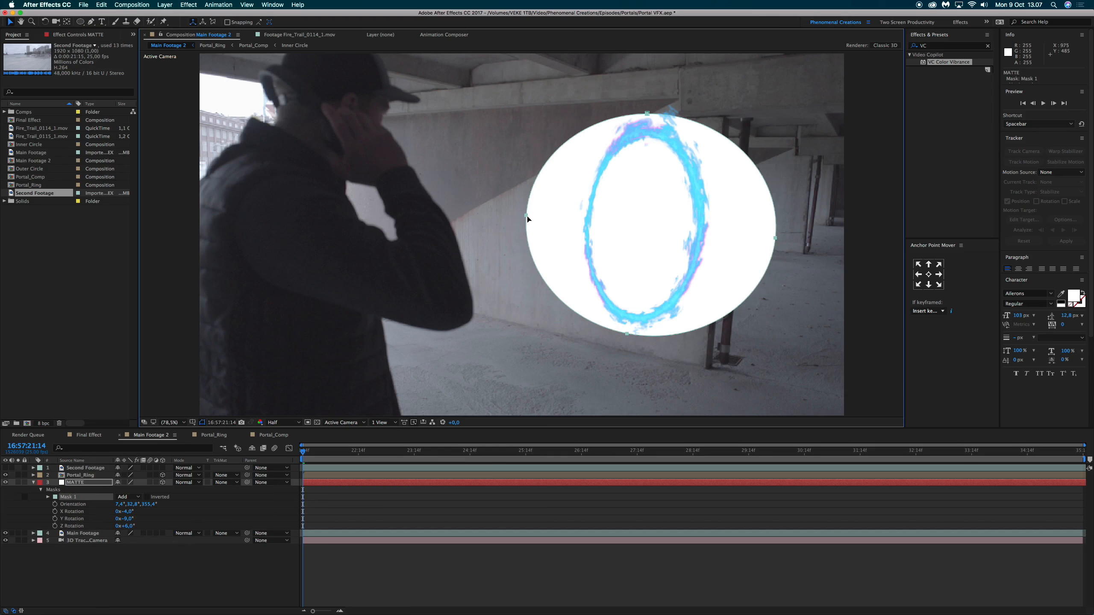
click(526, 219)
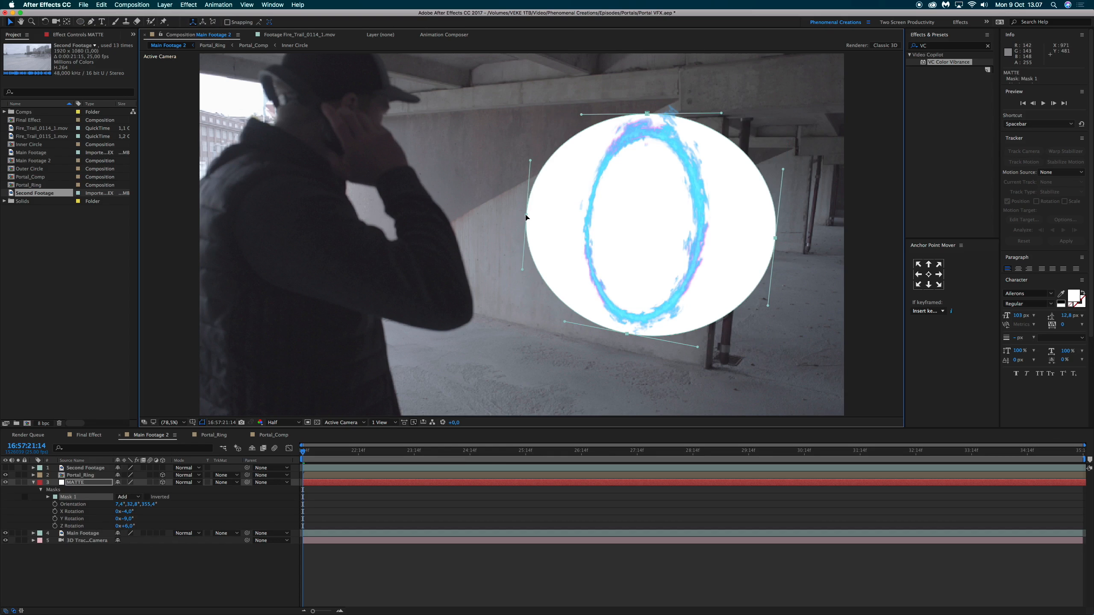
drag(526, 217, 588, 218)
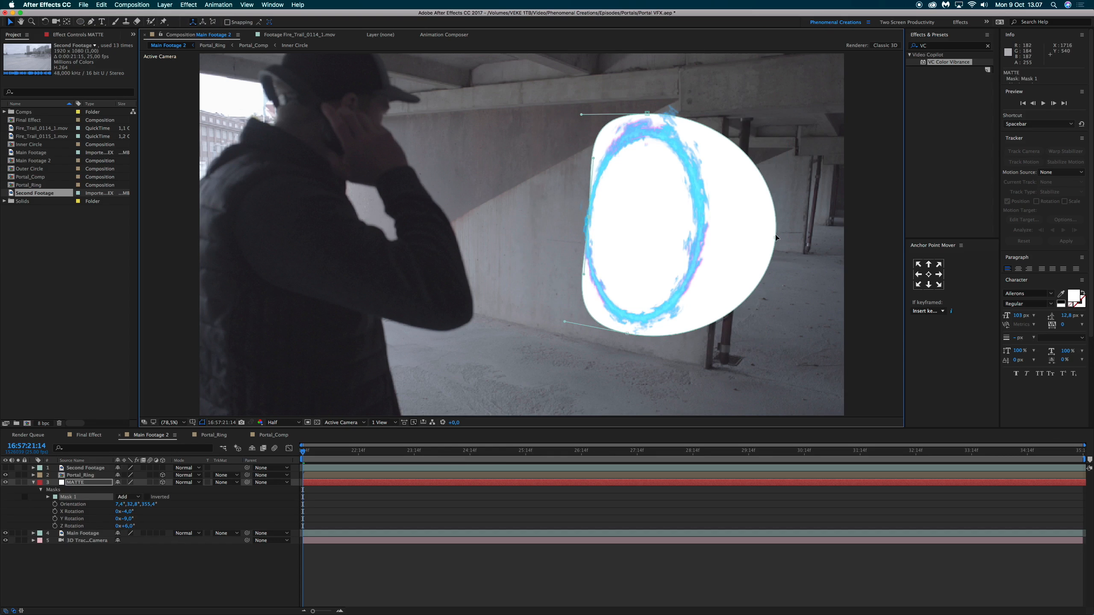
drag(776, 237, 700, 237)
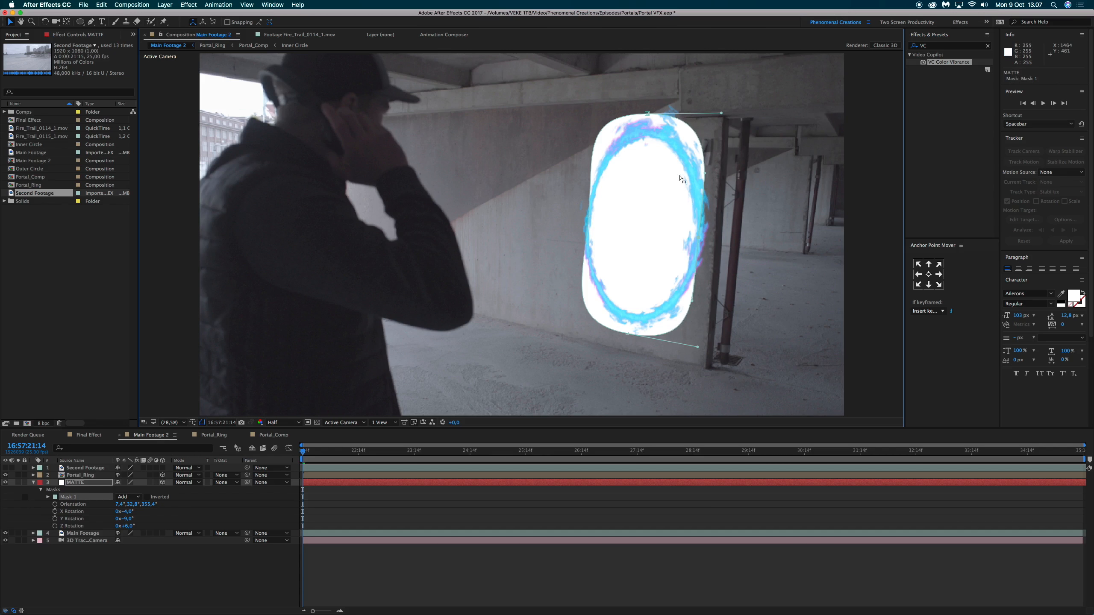
drag(647, 113, 648, 135)
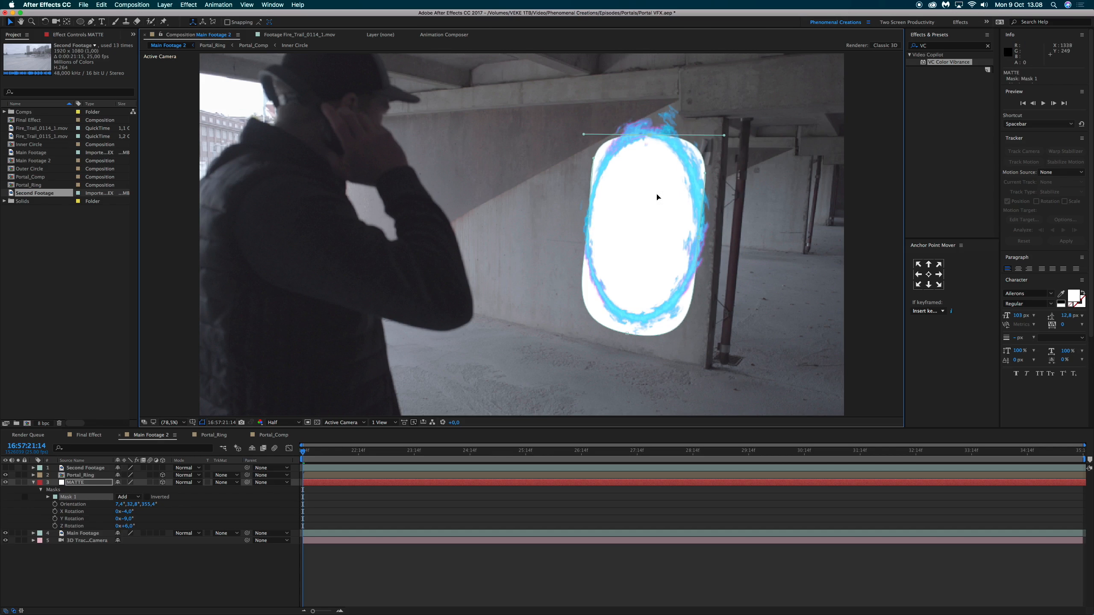
drag(627, 335, 633, 320)
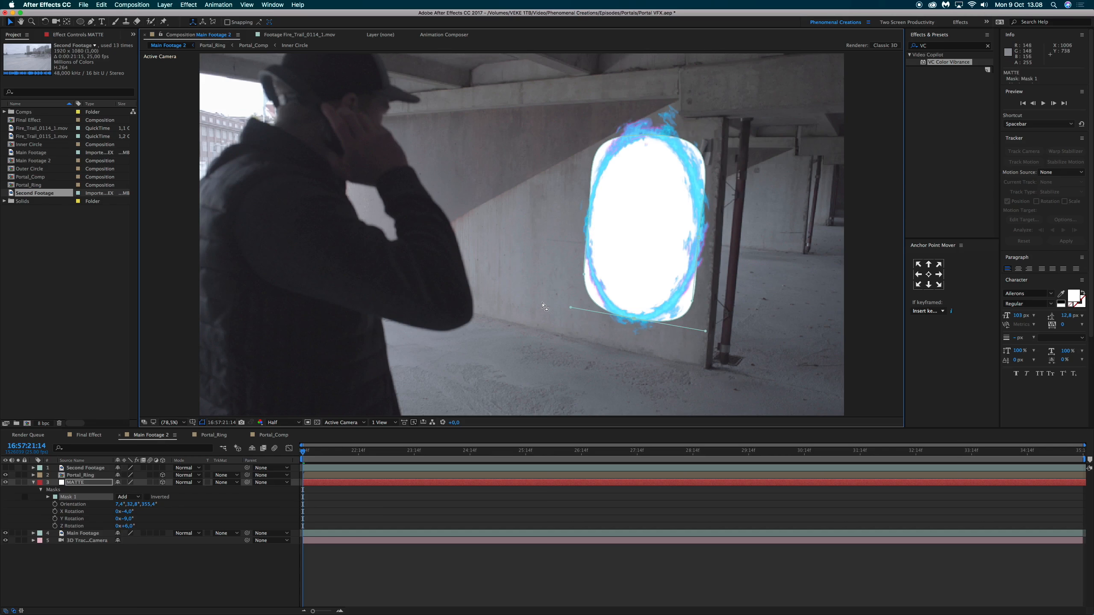
- Shorten and angle the handles of the mask's upper and lower points so the matte follows the ring's oval
drag(570, 308, 603, 305)
drag(700, 348, 664, 316)
drag(601, 321, 601, 316)
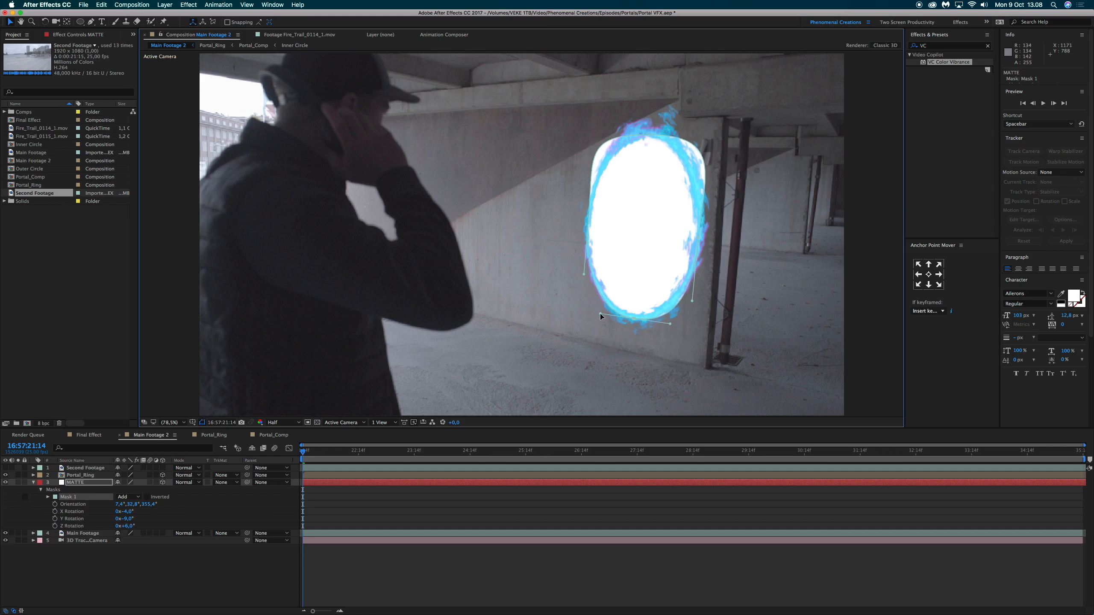
click(648, 135)
drag(584, 134, 607, 138)
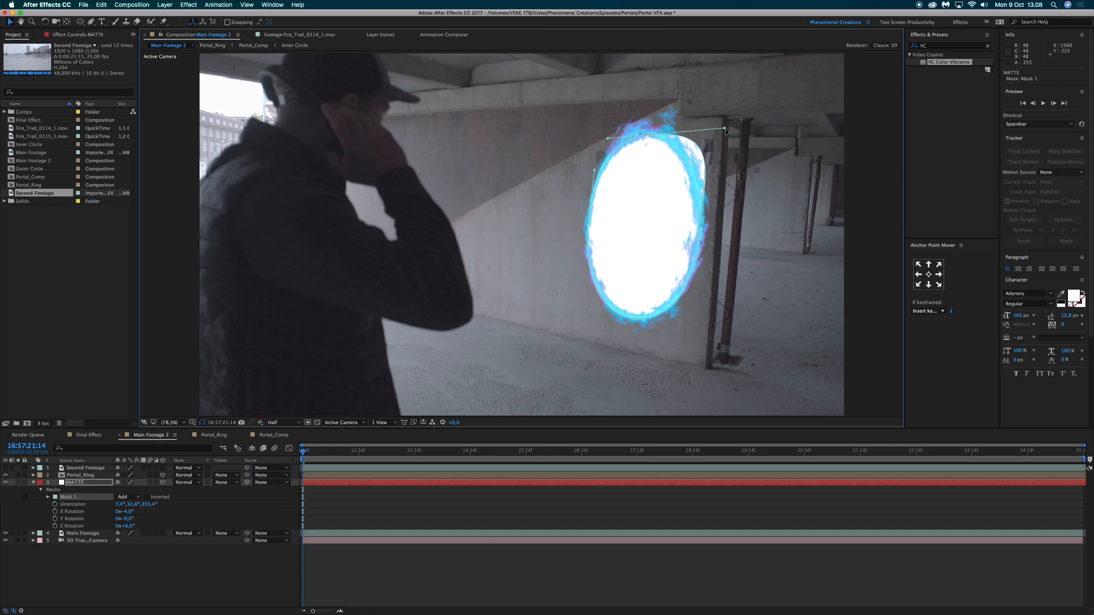
drag(724, 128, 681, 132)
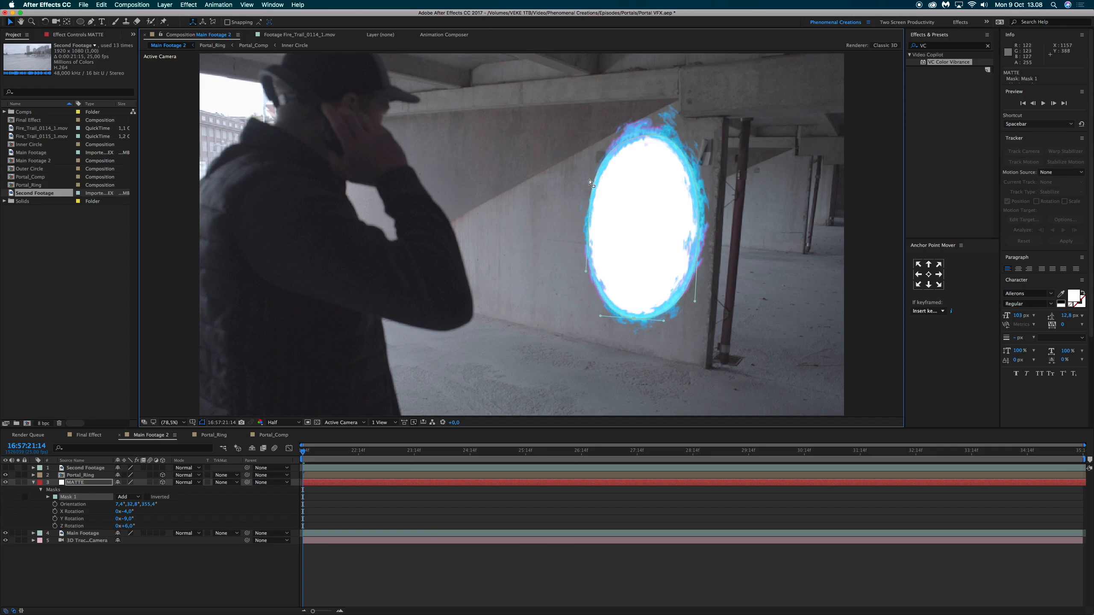
click(651, 136)
click(69, 497)
click(635, 138)
drag(607, 139, 614, 138)
- Preview the masked matte from the start to examine how well it stays inside the ring
key(space)
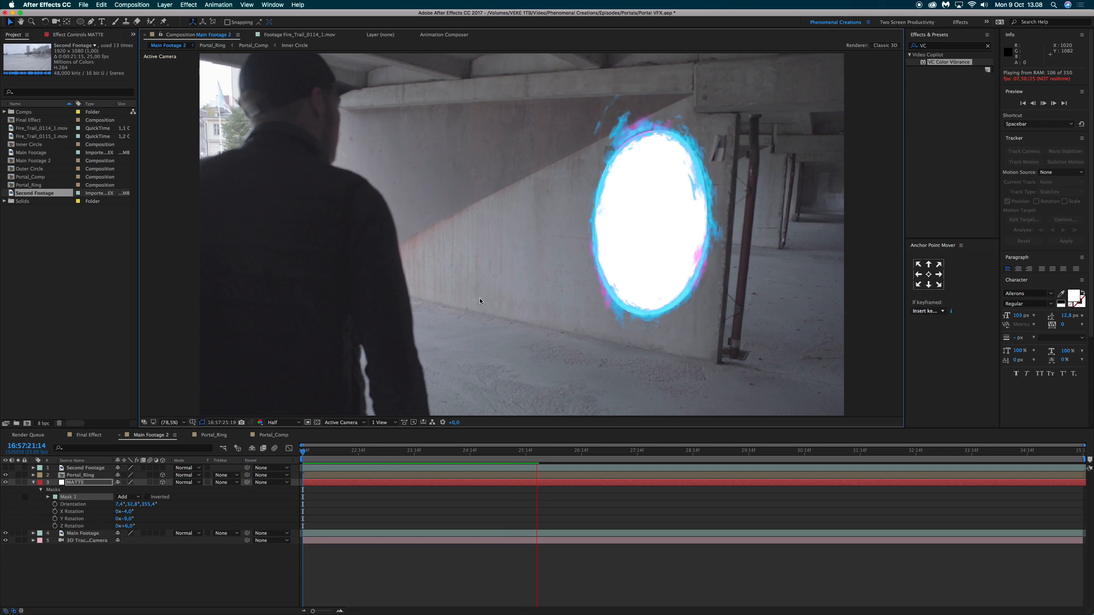
click(305, 459)
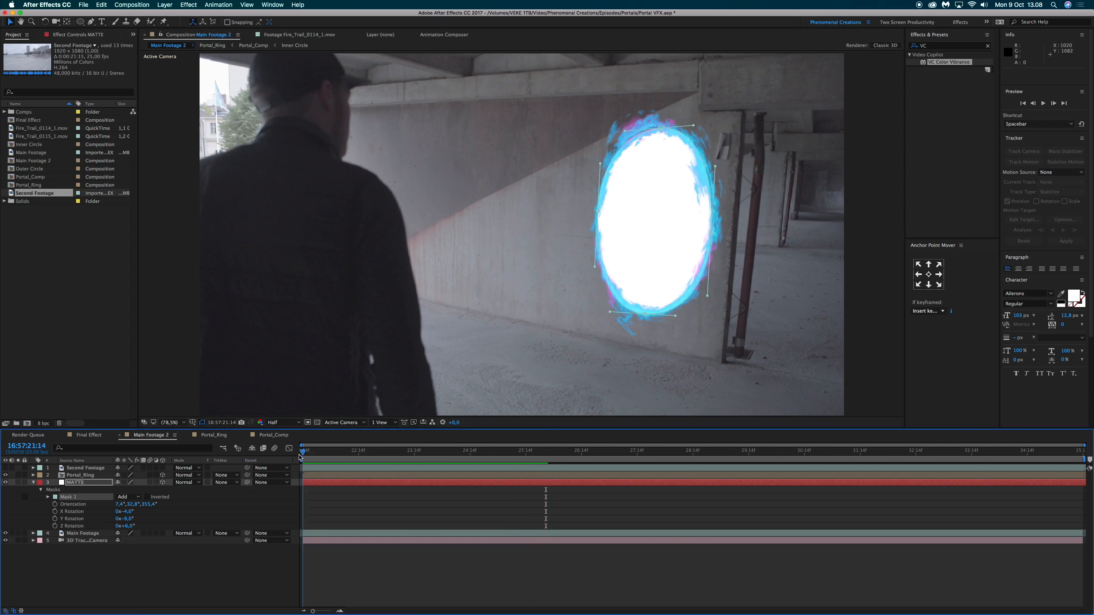
key(space)
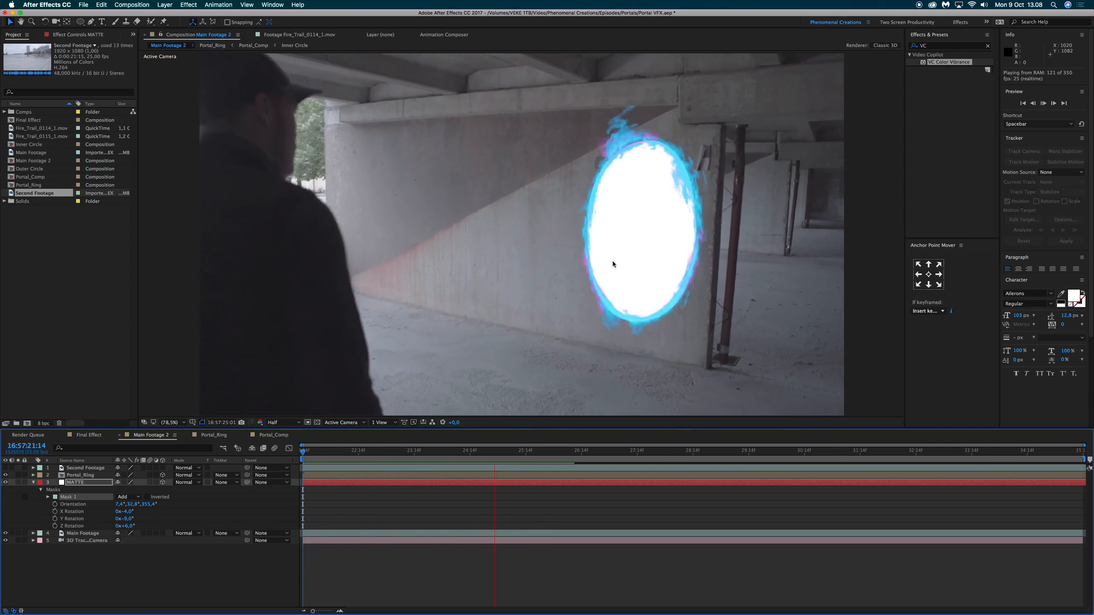
key(space)
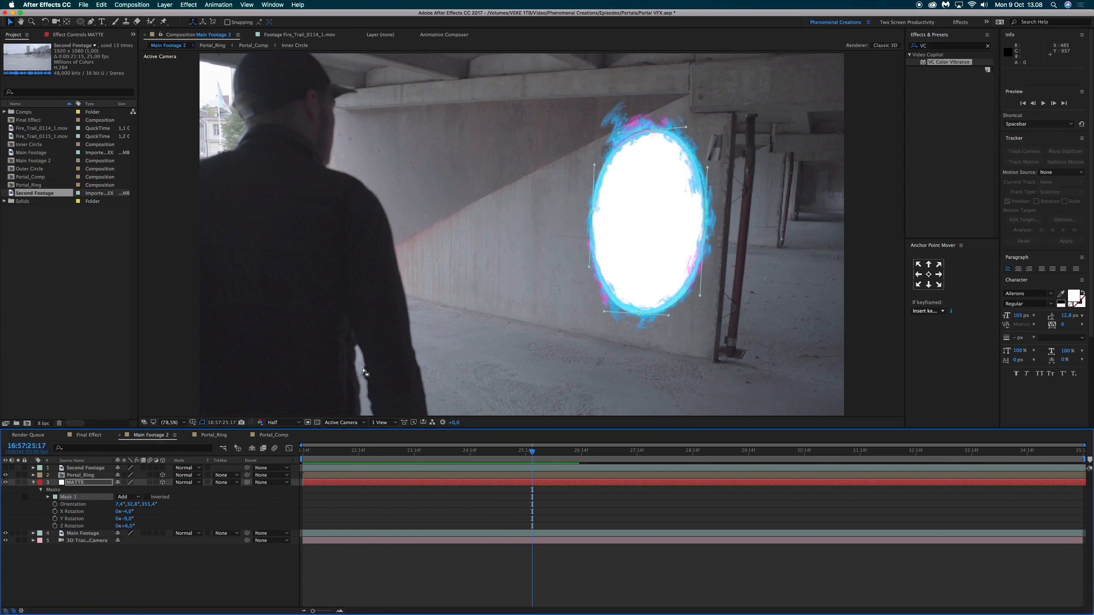
- Show Second Footage, place it directly below MATTE in the layer stack and make it a 3D layer
click(32, 483)
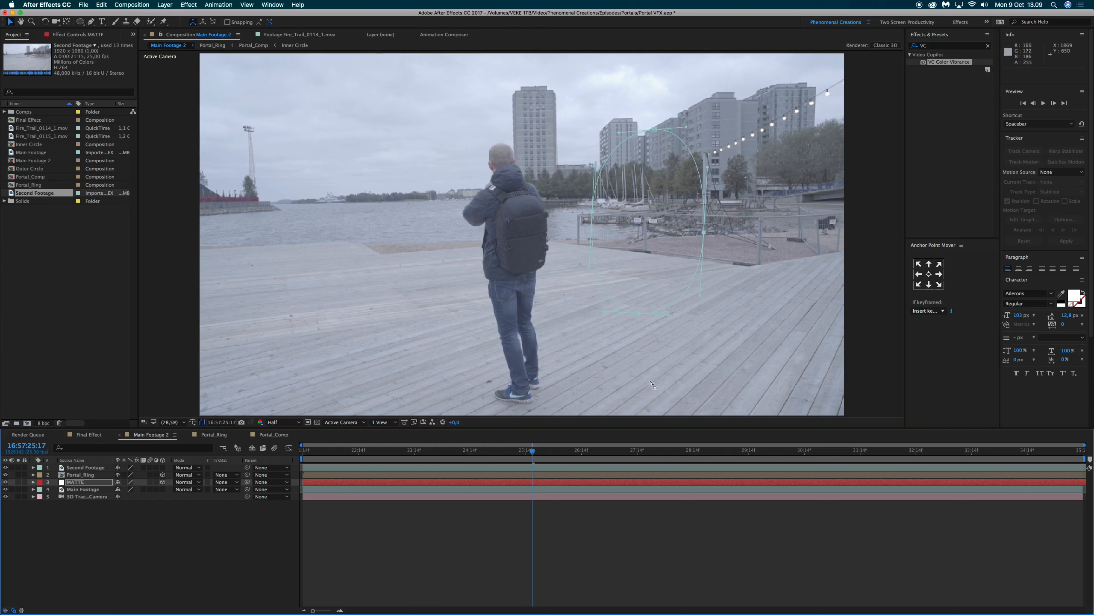
drag(79, 469, 82, 486)
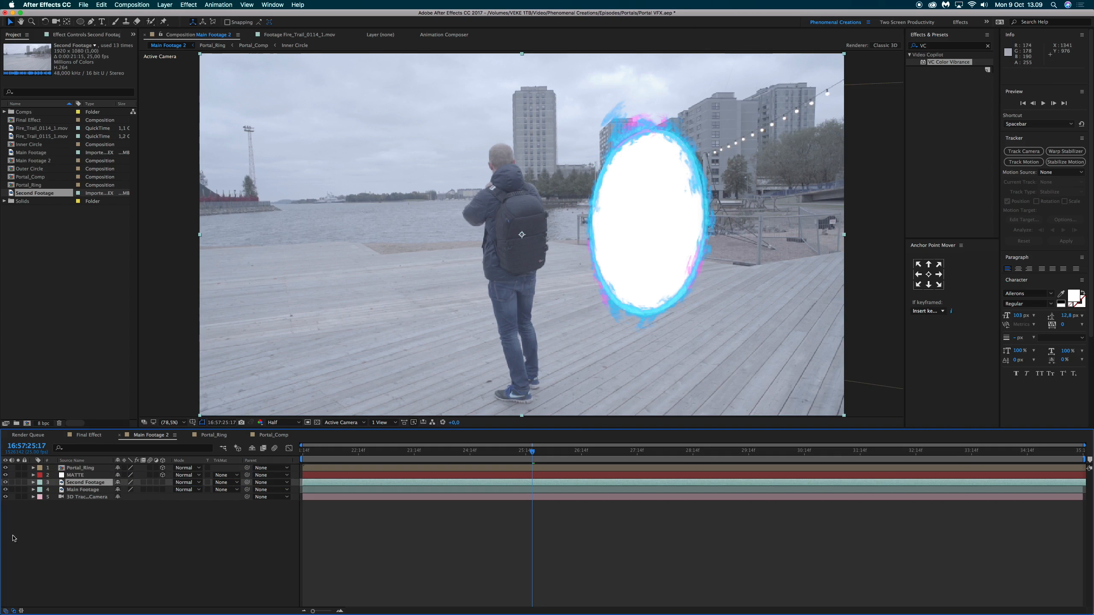
click(163, 482)
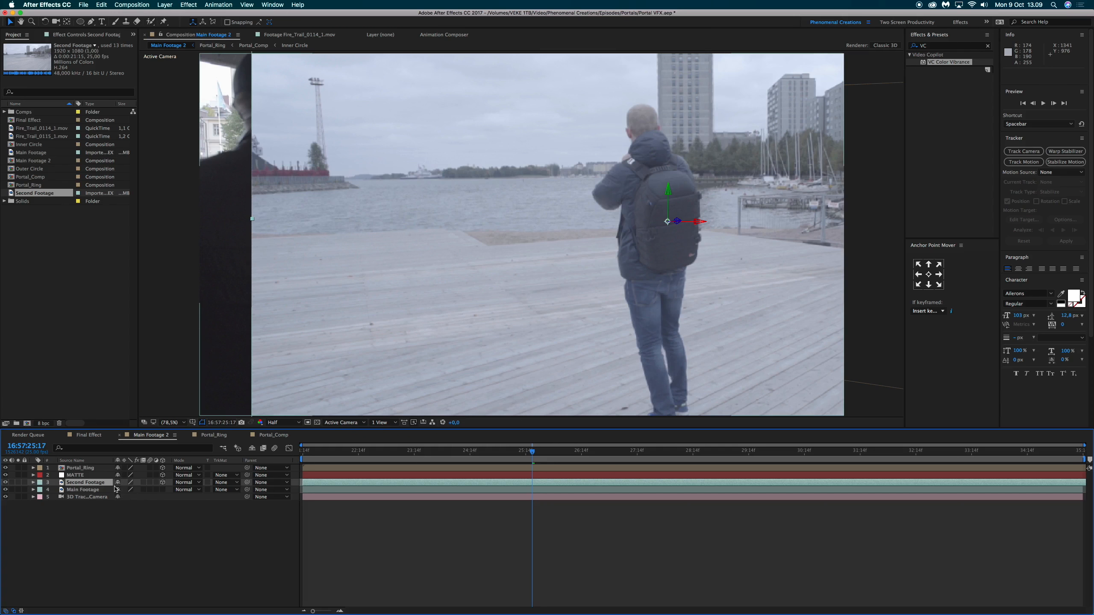
- Copy MATTE's position to Second Footage and match its rotation to Portal_Ring, with Z Rotation at 3°
click(74, 475)
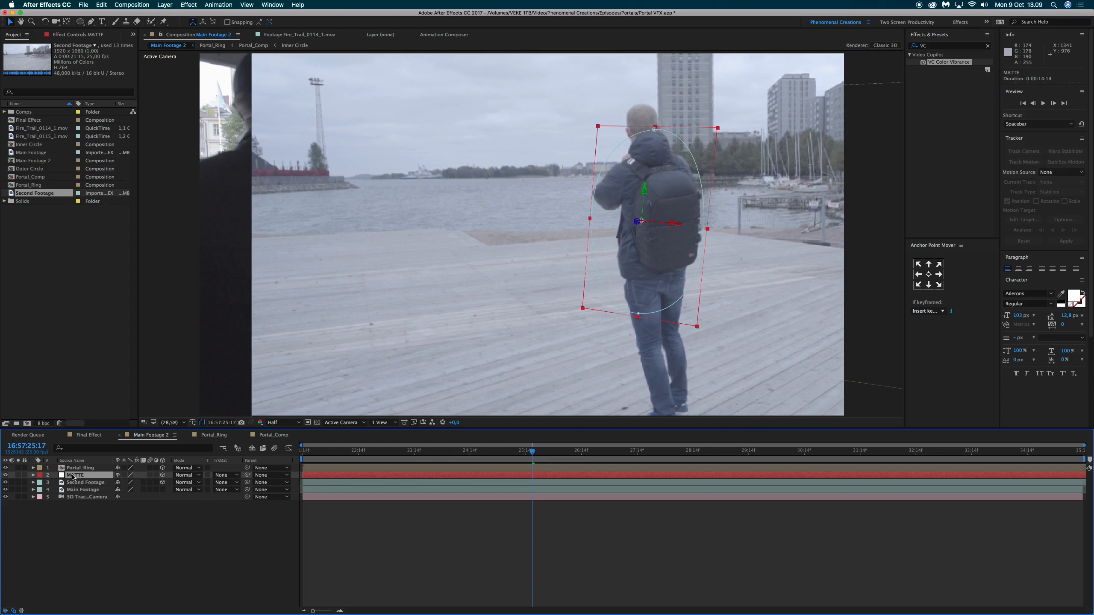
key(p)
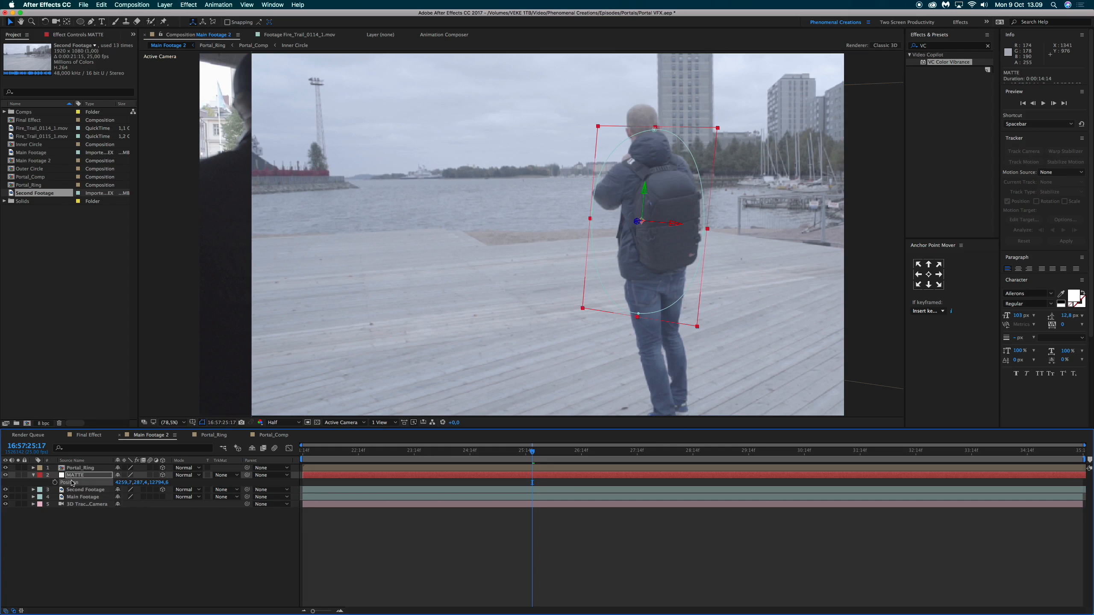
click(79, 491)
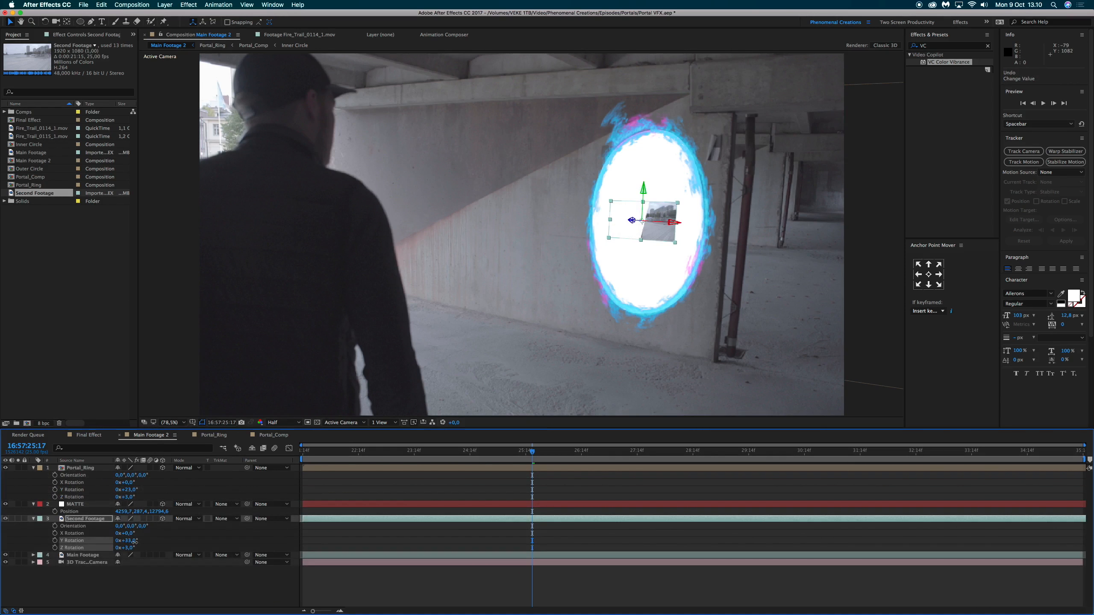
click(134, 541)
- Set Second Footage's track matte to Alpha Matte "MATTE" and scale it up to 550% to fill the ring
click(216, 522)
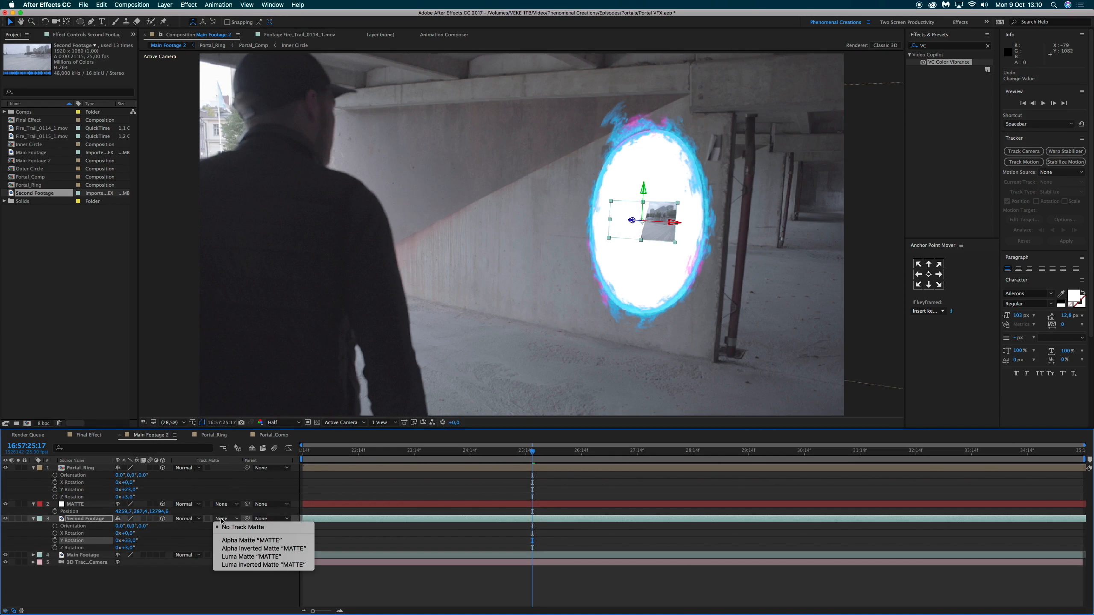
click(229, 541)
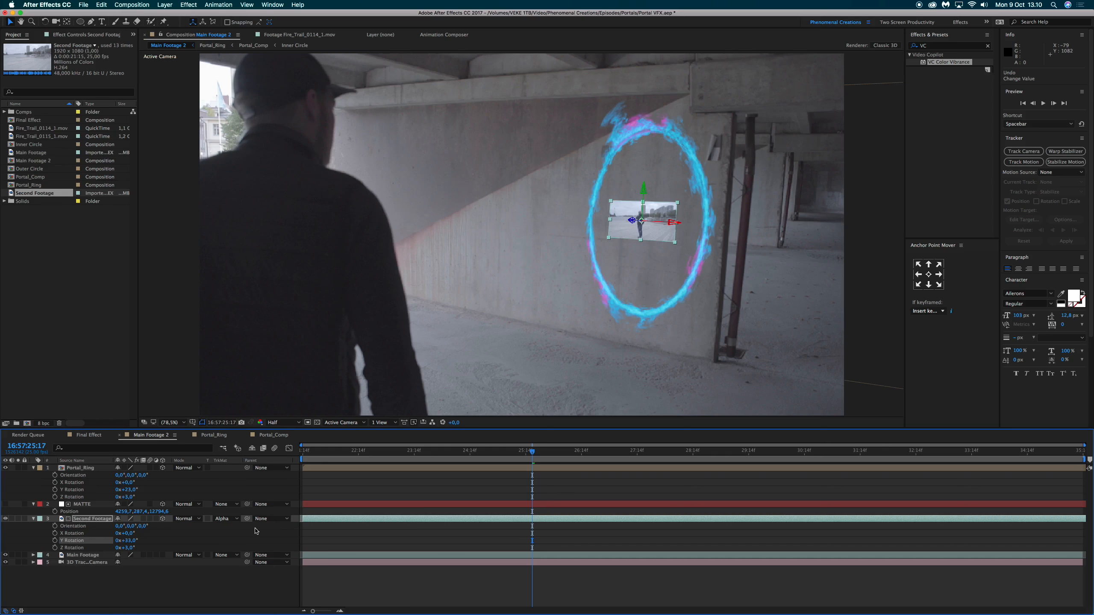
key(s)
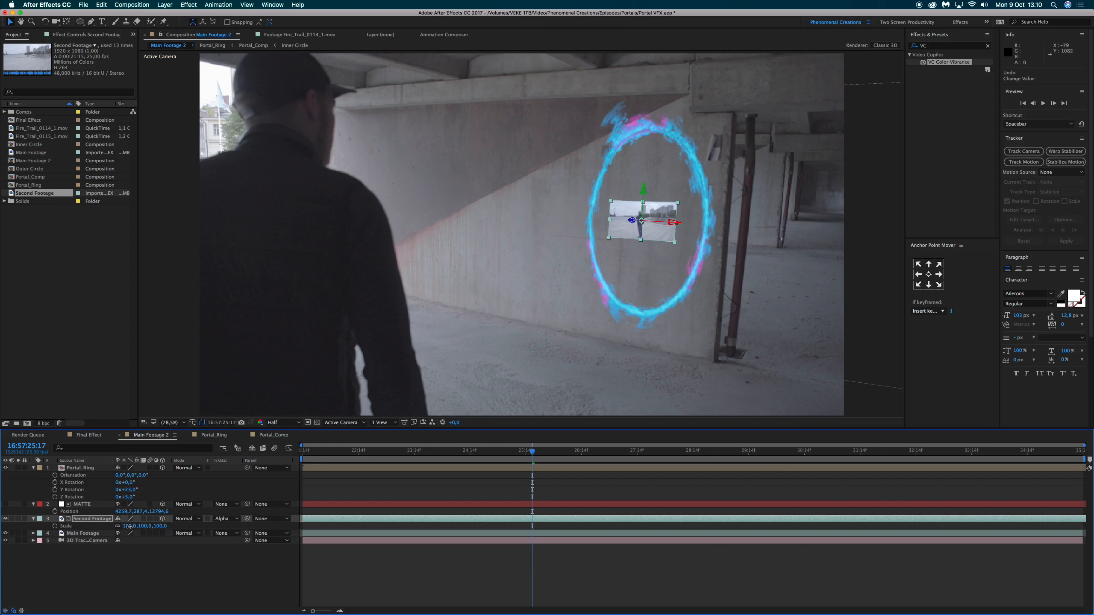
drag(128, 526, 323, 529)
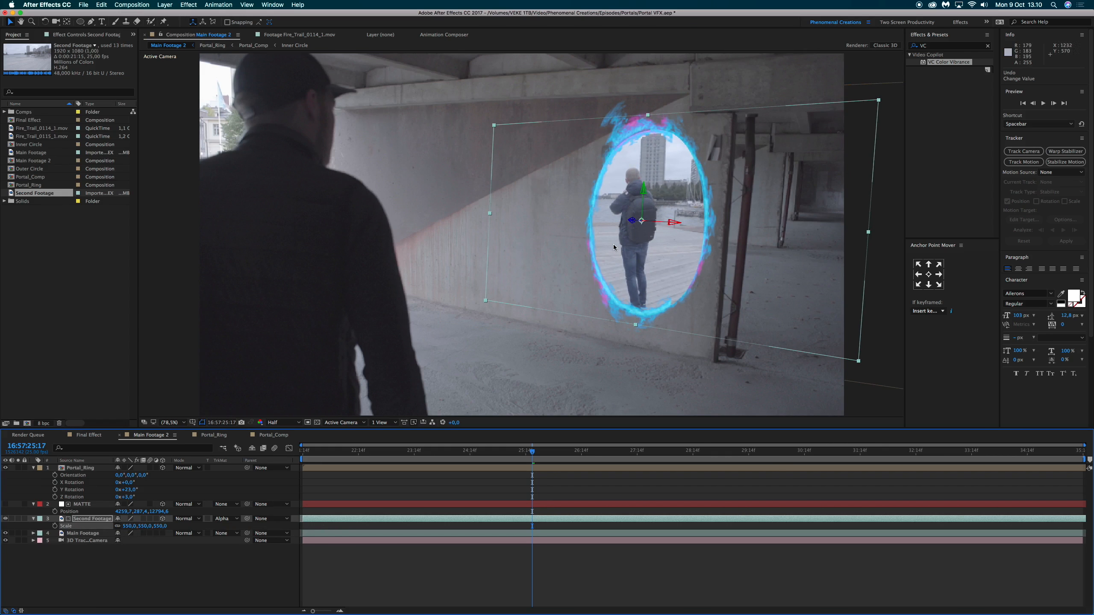
- Preview the portal from the start and return to about 16:57:24:05 to check the footage inside the ring
click(307, 454)
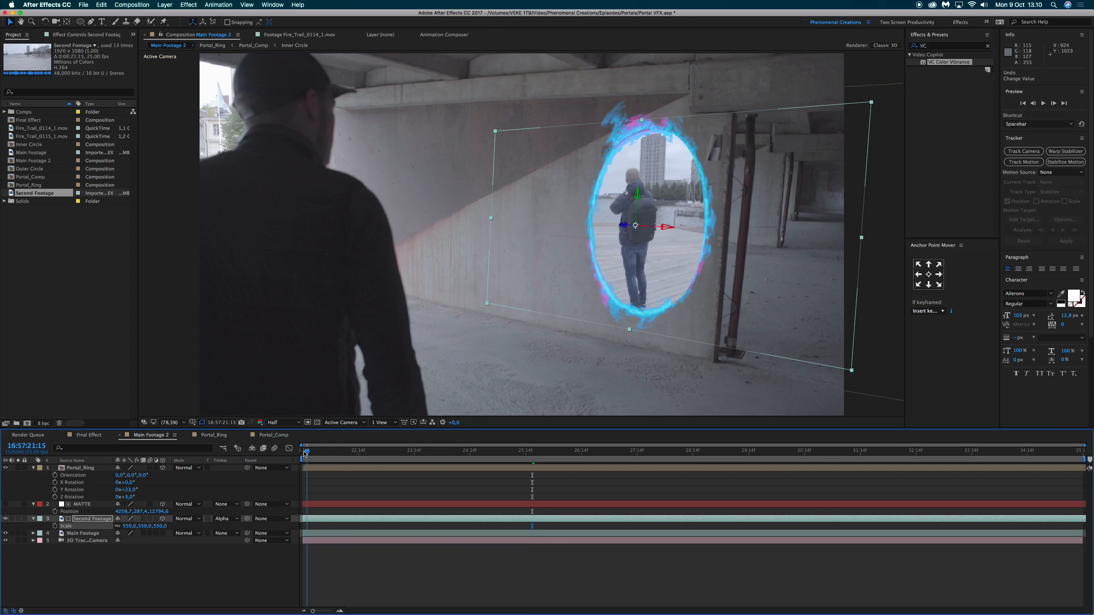
key(space)
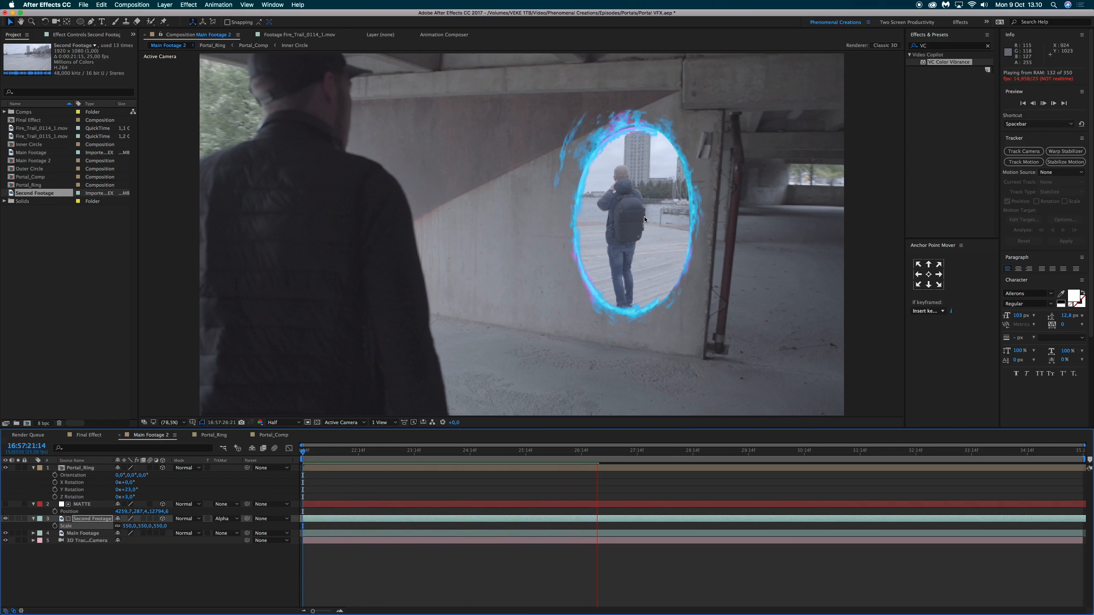
key(space)
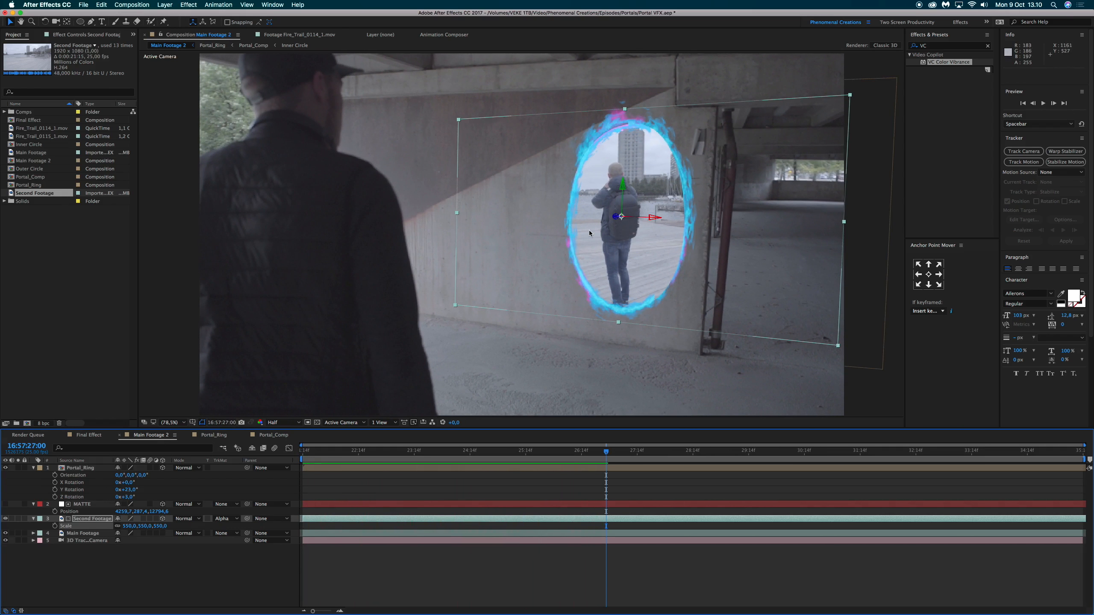
drag(606, 452, 449, 461)
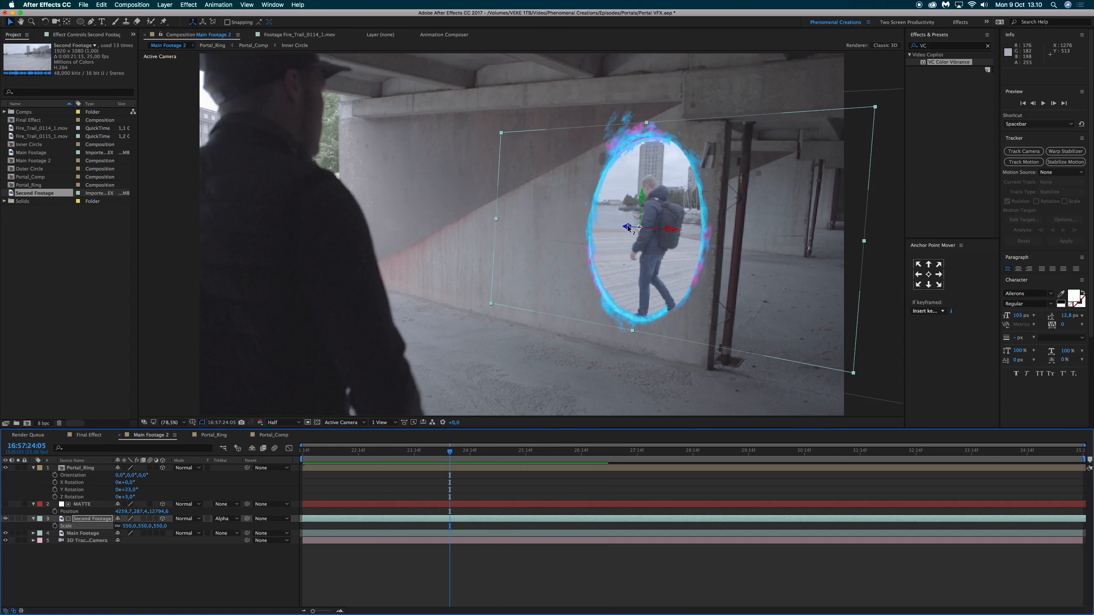
- Push Second Footage back in depth to about 9154, 287, 20331 and scale it up to 808% to refill the ring
drag(628, 228, 924, 310)
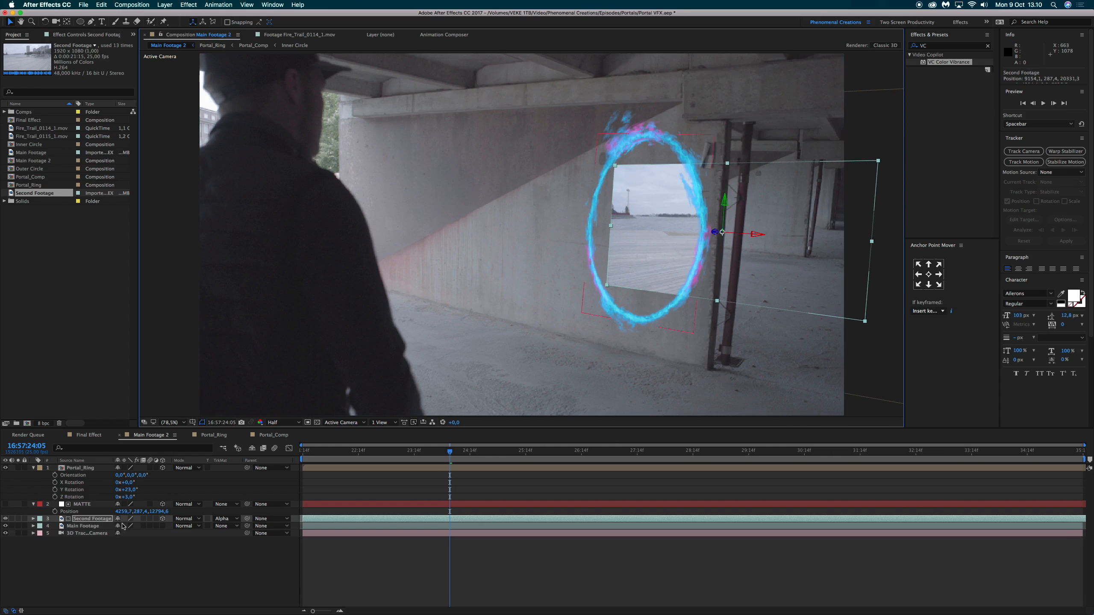
drag(124, 526, 227, 520)
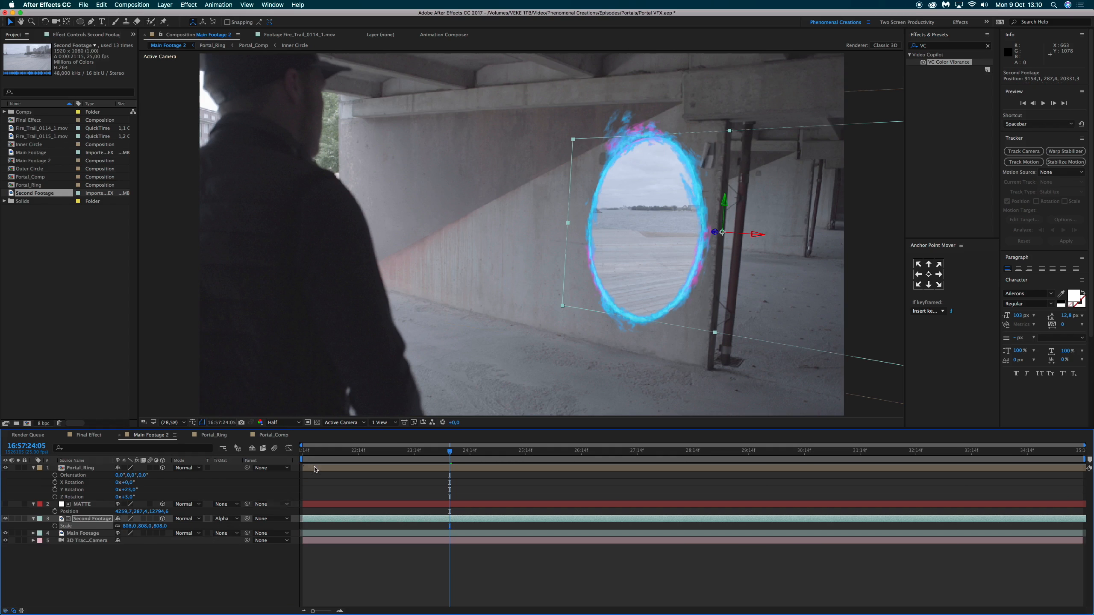
- Preview the footage's depth inside the portal from the start and again from 16:57:22:00
click(304, 455)
key(space)
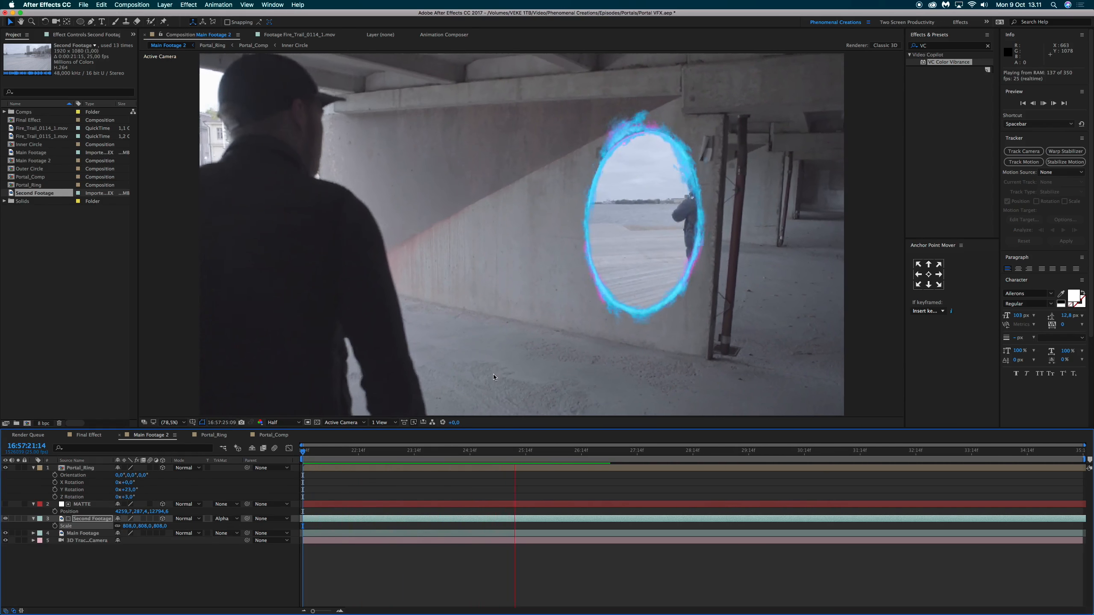
key(space)
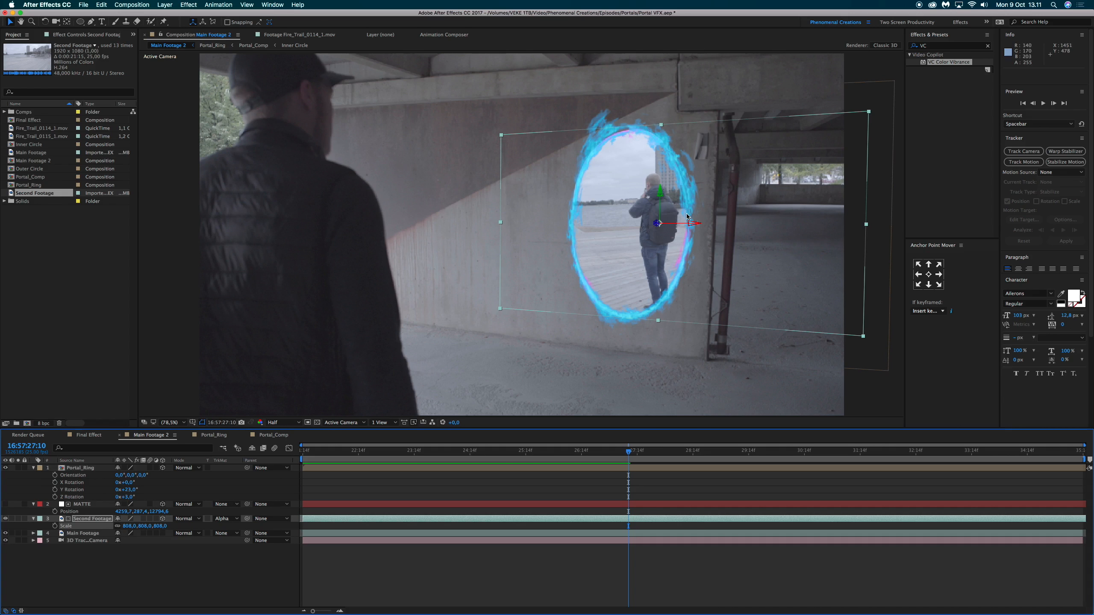
click(326, 452)
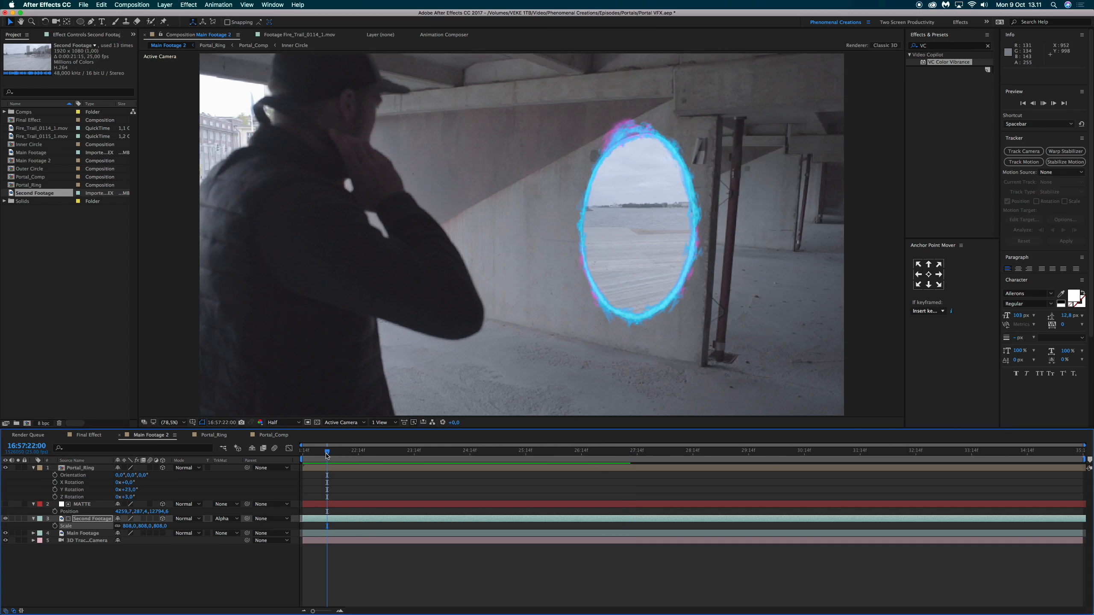
key(space)
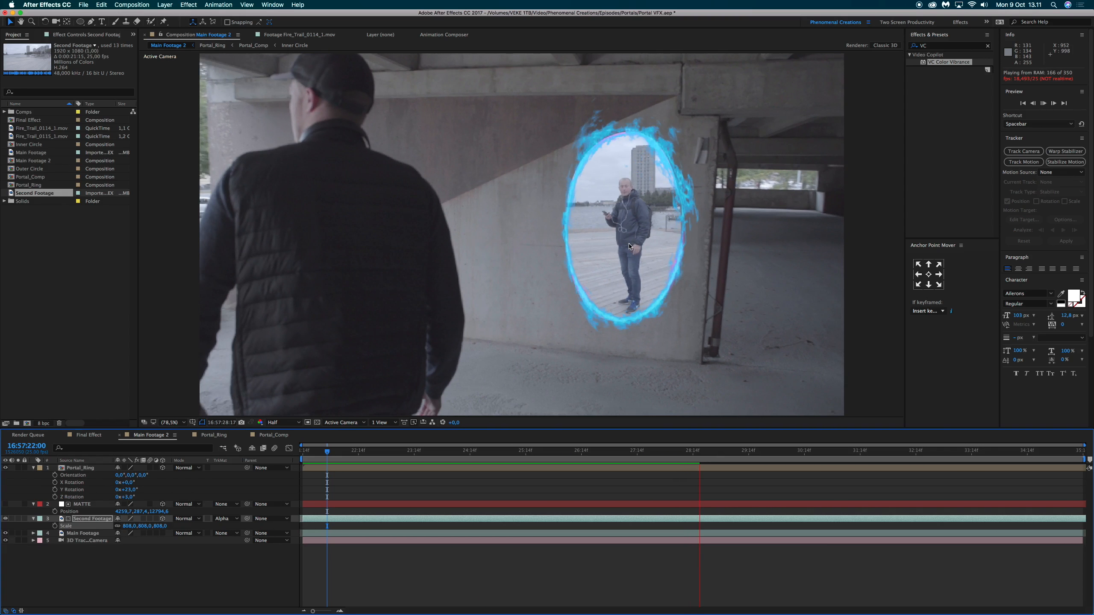
key(space)
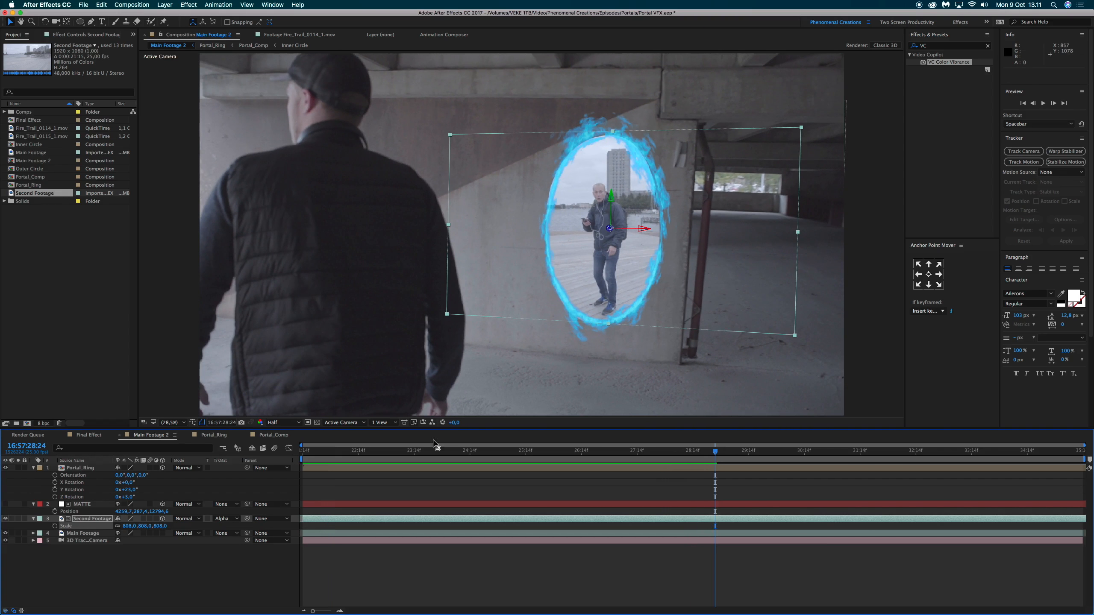
- At 16:57:23:16, push Second Footage farther back to about 11064, 287, 23272 and scale it up to 851%
click(417, 451)
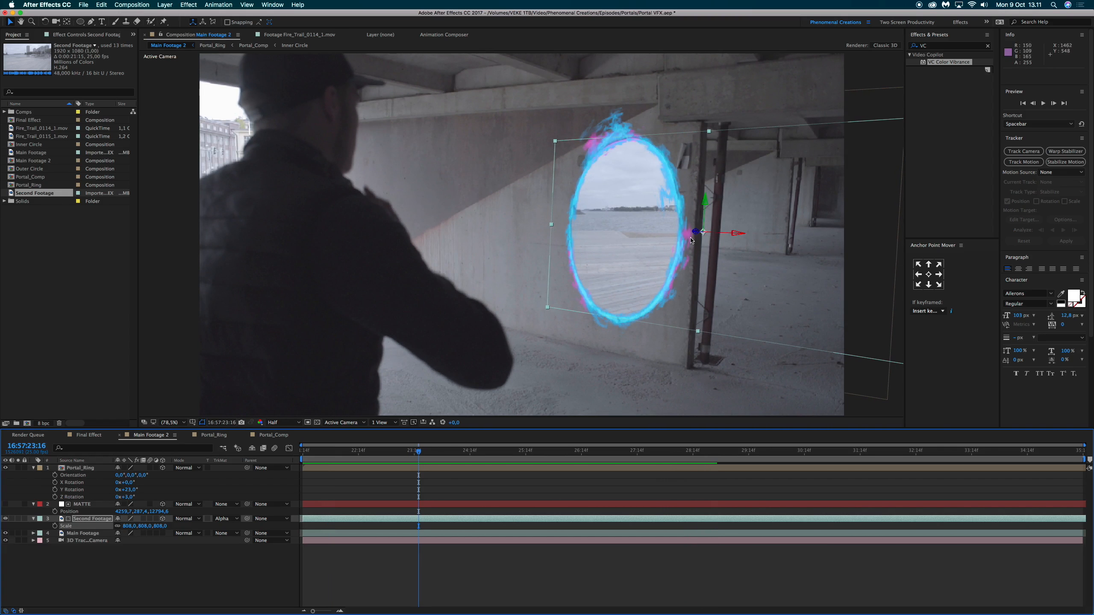
drag(695, 234, 812, 237)
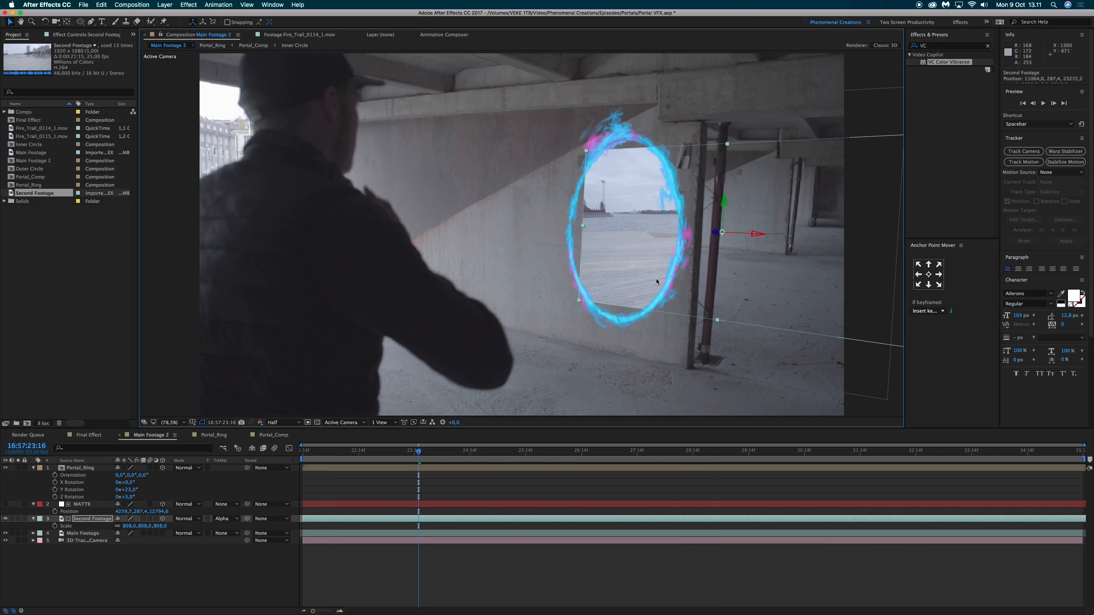
drag(129, 530, 187, 524)
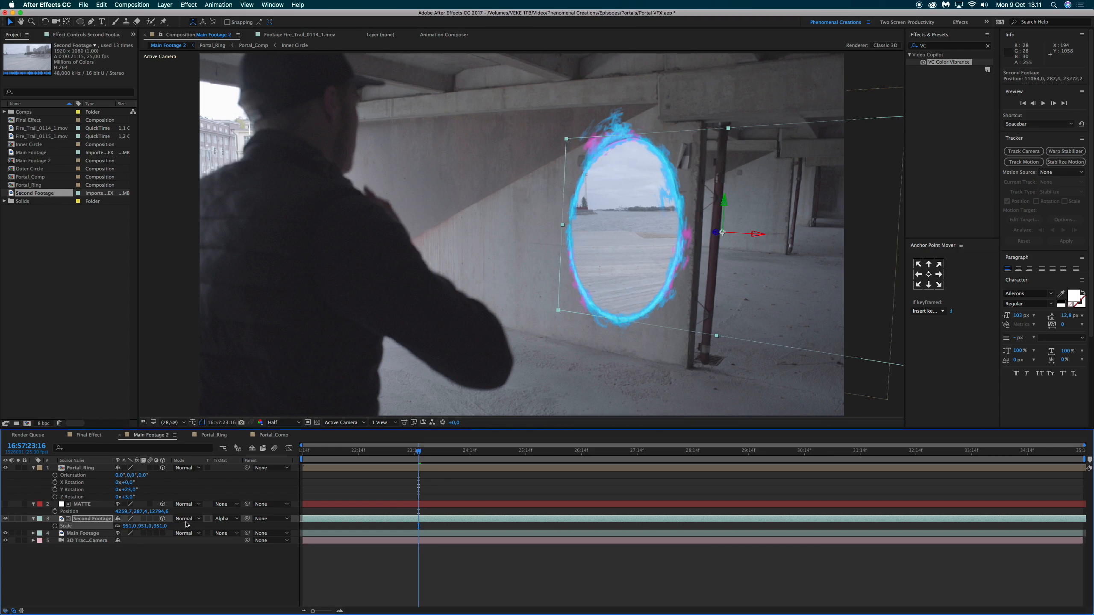
- Preview the repositioned footage from the start and from 16:57:24:24, and stop at 16:57:28:12 to check the framing
key(Home)
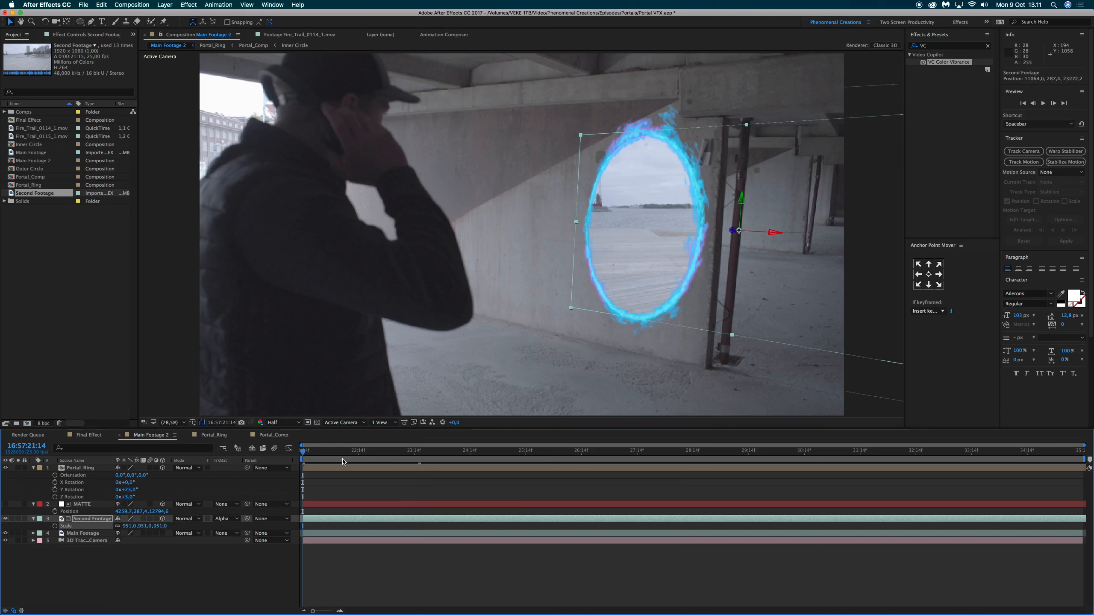
key(space)
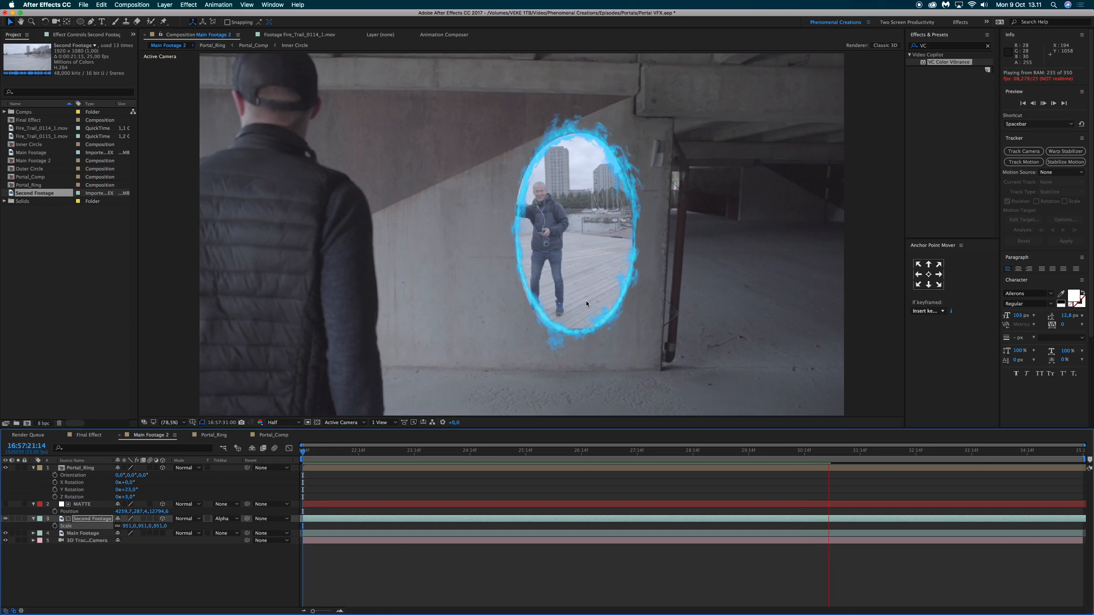
key(space)
click(491, 454)
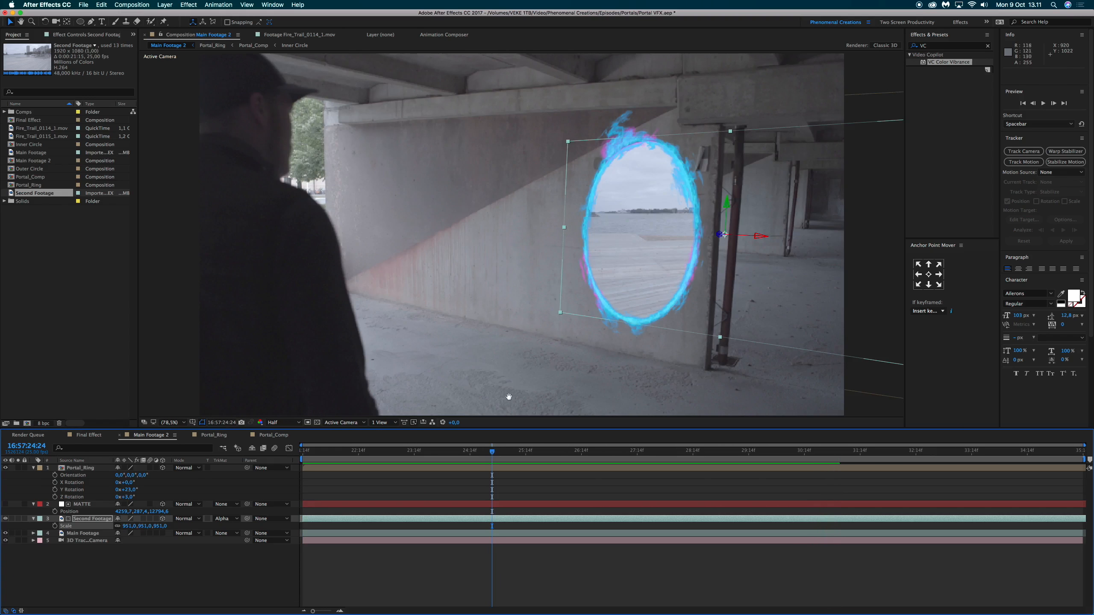
key(space)
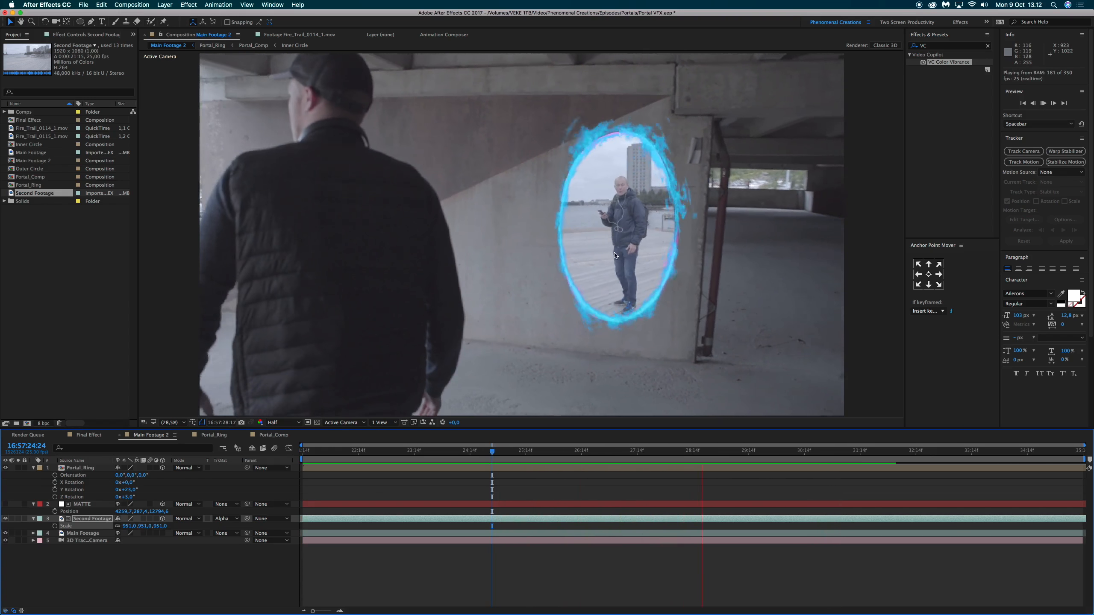
key(space)
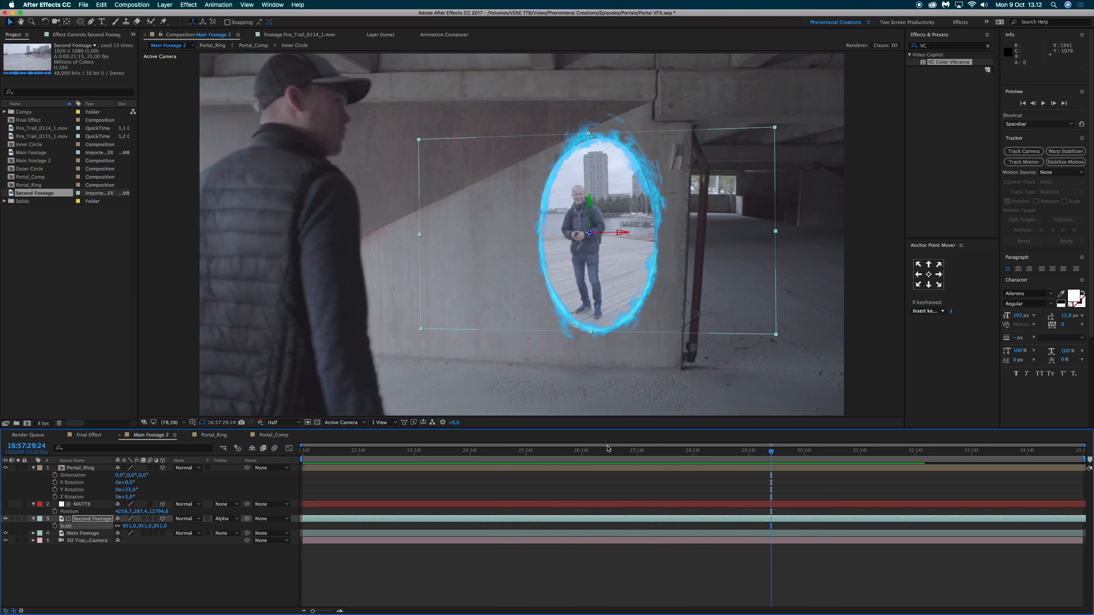
drag(603, 452, 689, 459)
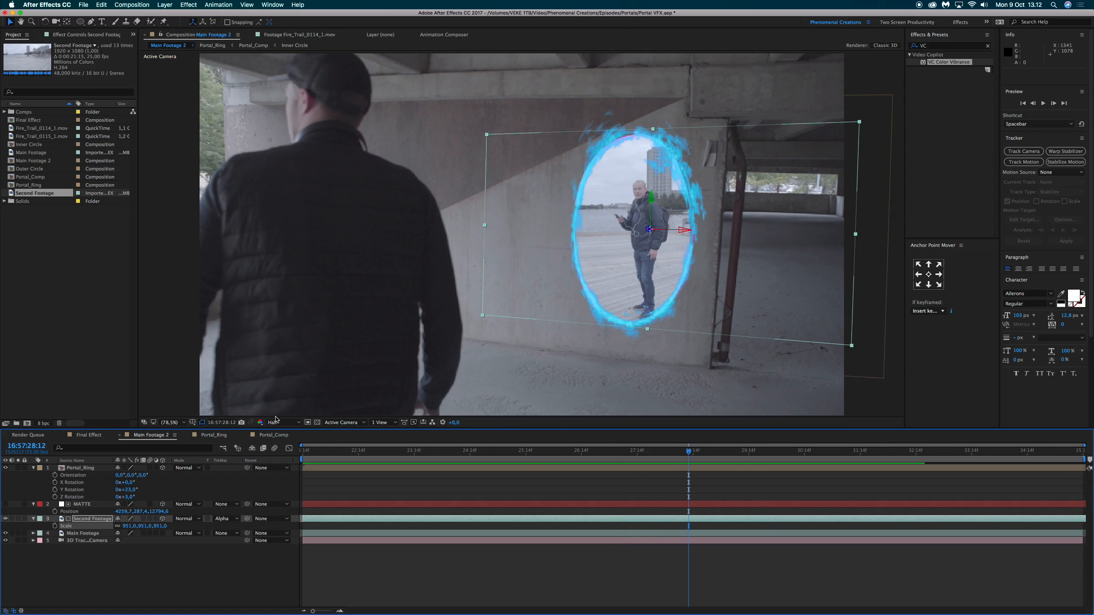
- Collapse the open properties of Portal_Ring, MATTE and Second Footage and deselect all layers
click(34, 469)
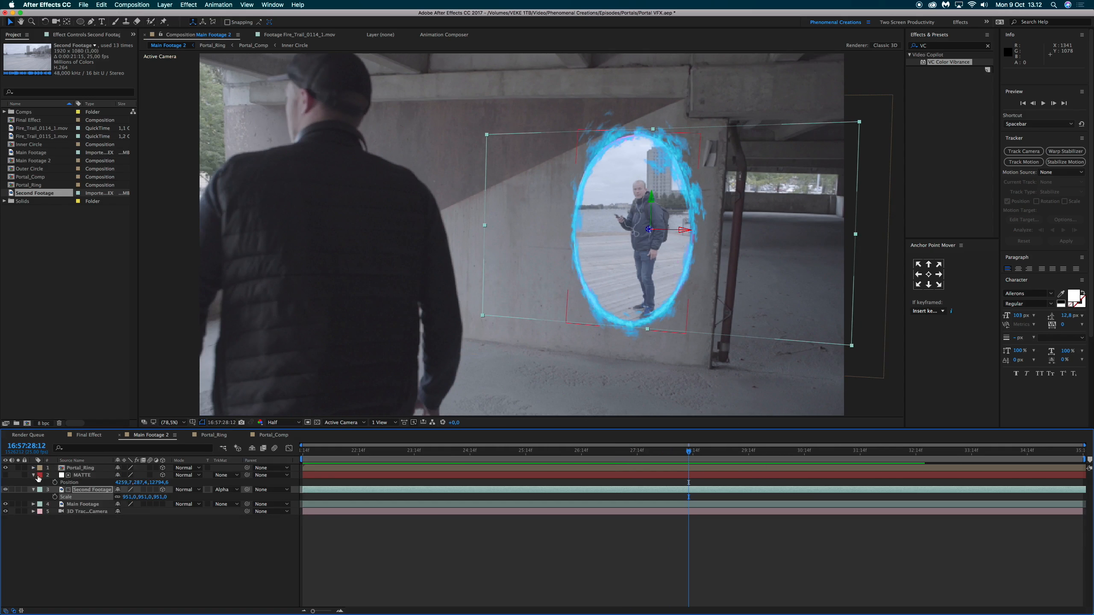
click(33, 474)
click(34, 482)
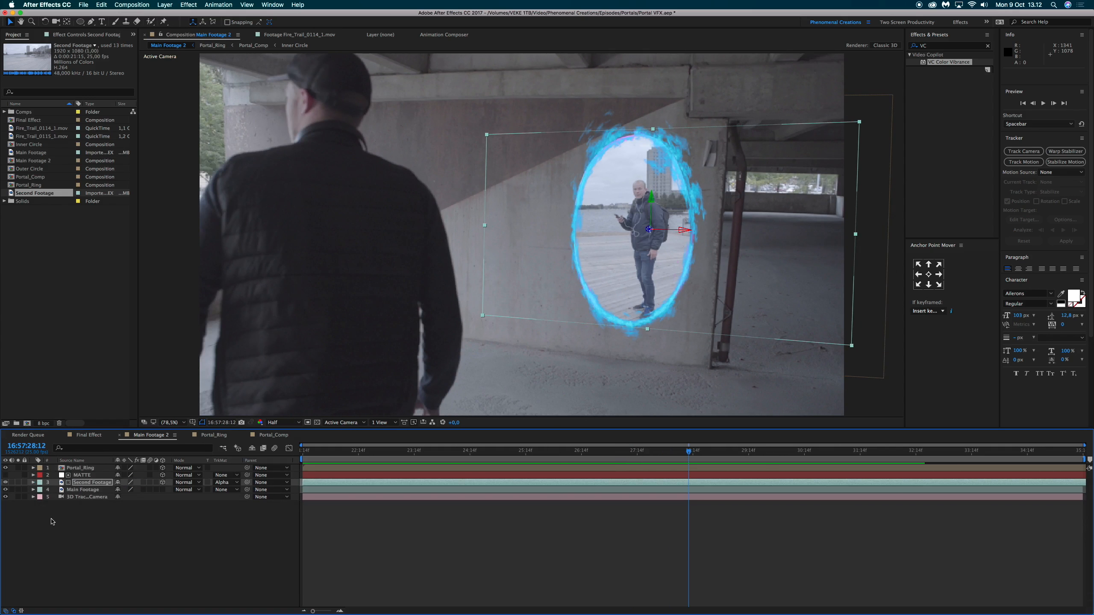
click(53, 523)
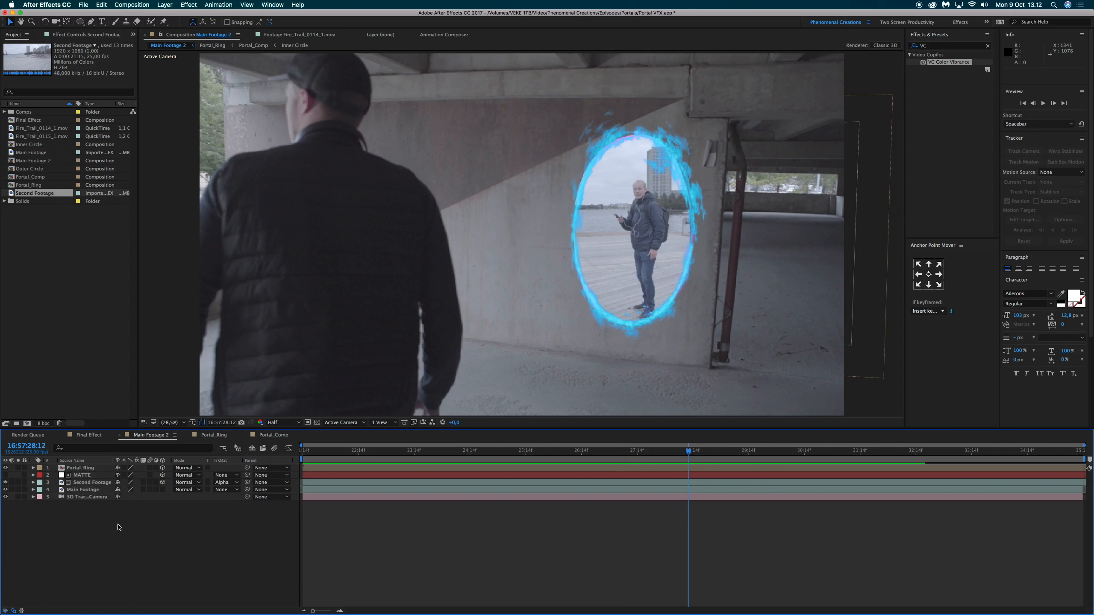
- Find the Stylize Glow effect and apply it to the Portal_Ring layer
click(86, 469)
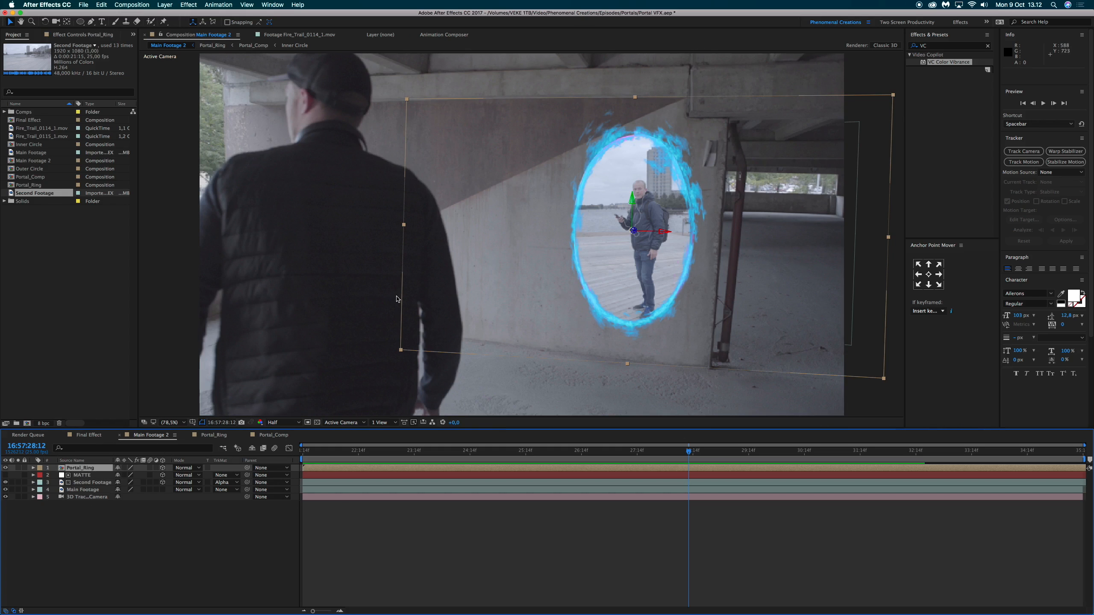
click(930, 47)
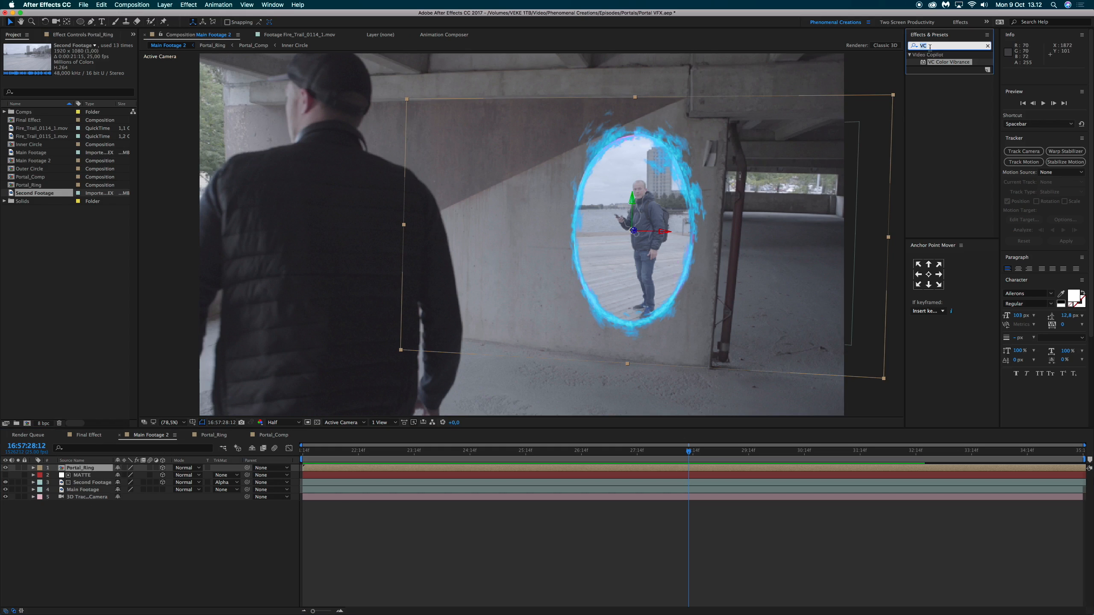
text(glow)
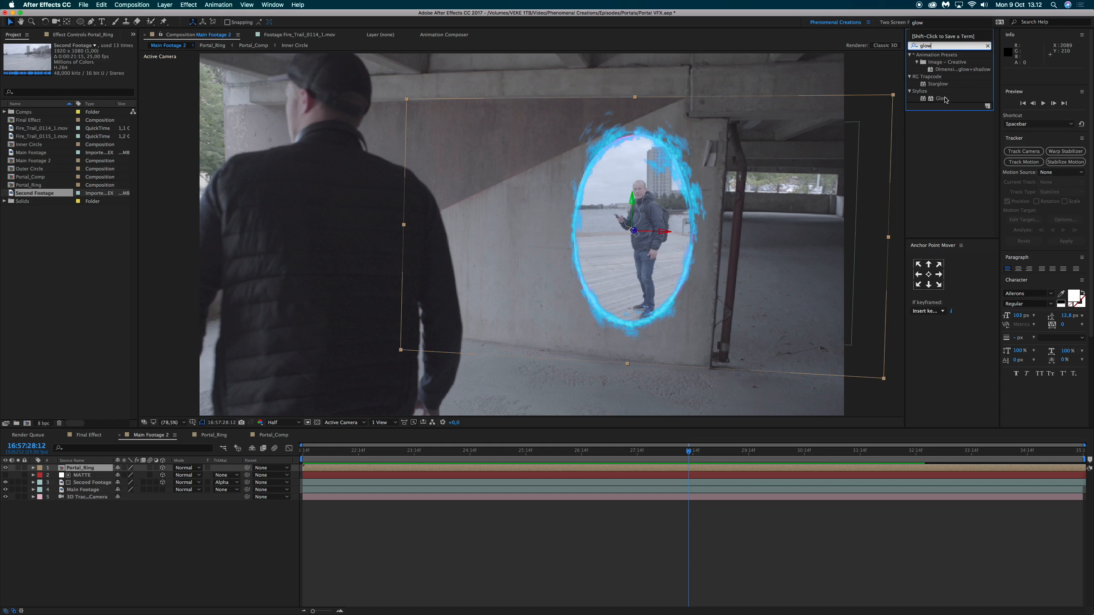
drag(944, 99, 93, 467)
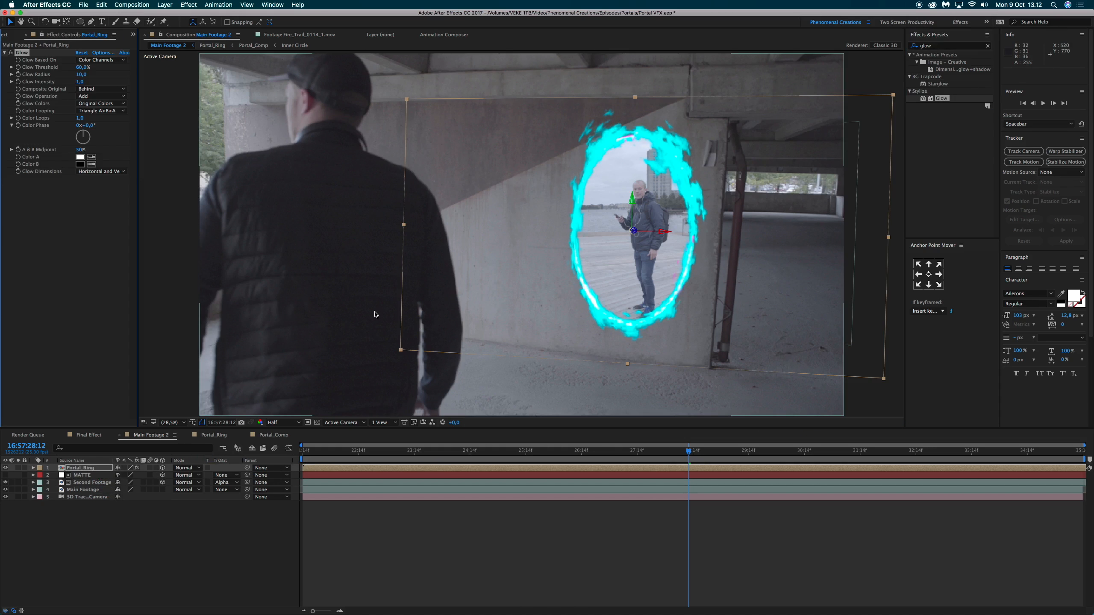
- Set Portal_Ring's Glow Radius to 250 and Glow Threshold to 60%, and check the glow on earlier frames
click(81, 75)
key(Return)
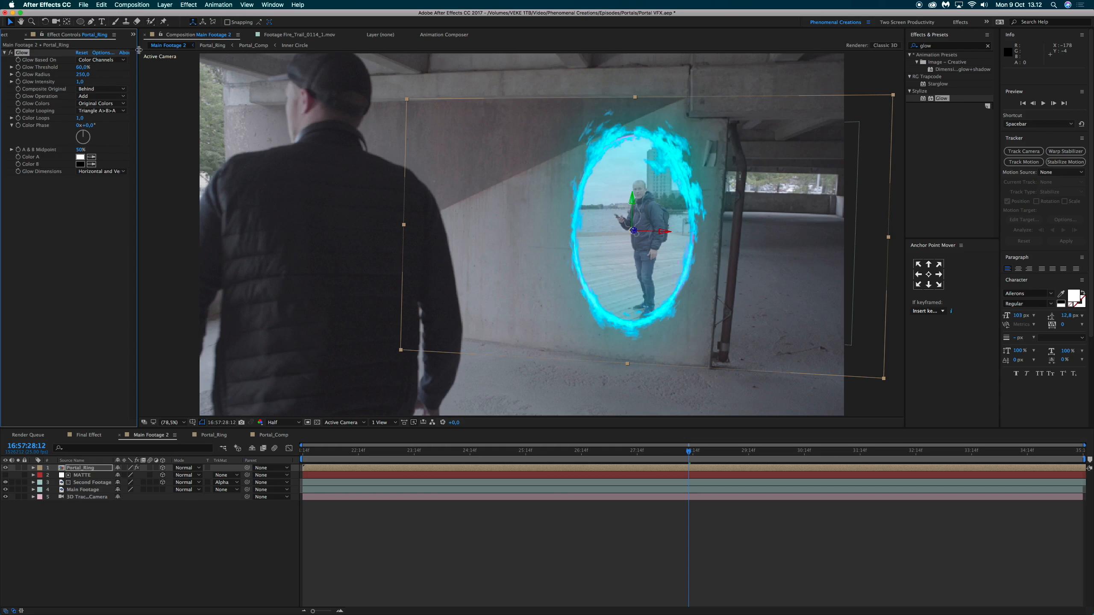
mouse_move(79, 68)
mouse_down()
mouse_move(67, 69)
mouse_move(128, 69)
mouse_move(98, 71)
mouse_up()
click(83, 68)
text(60)
key(Return)
drag(329, 456, 397, 455)
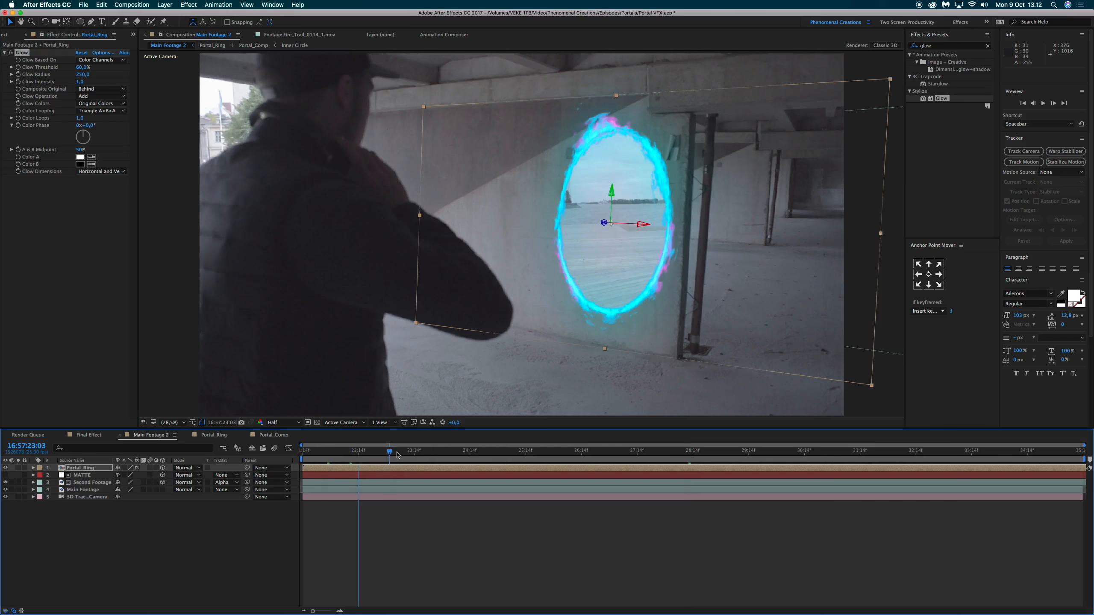
key(space)
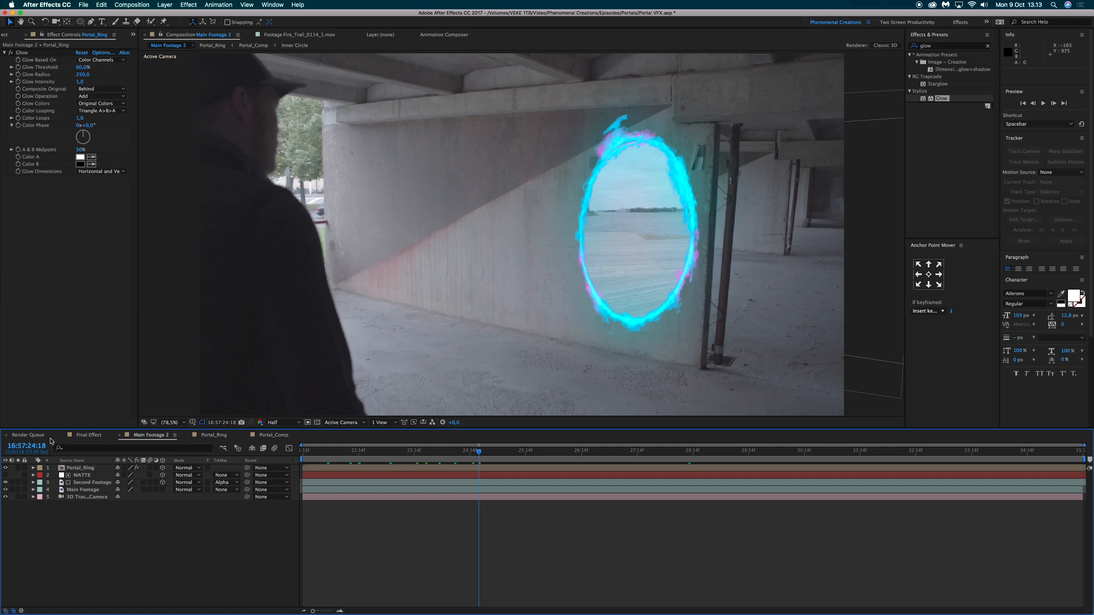
- Duplicate Portal_Ring and rename the lower copy "Edge glow"
click(102, 467)
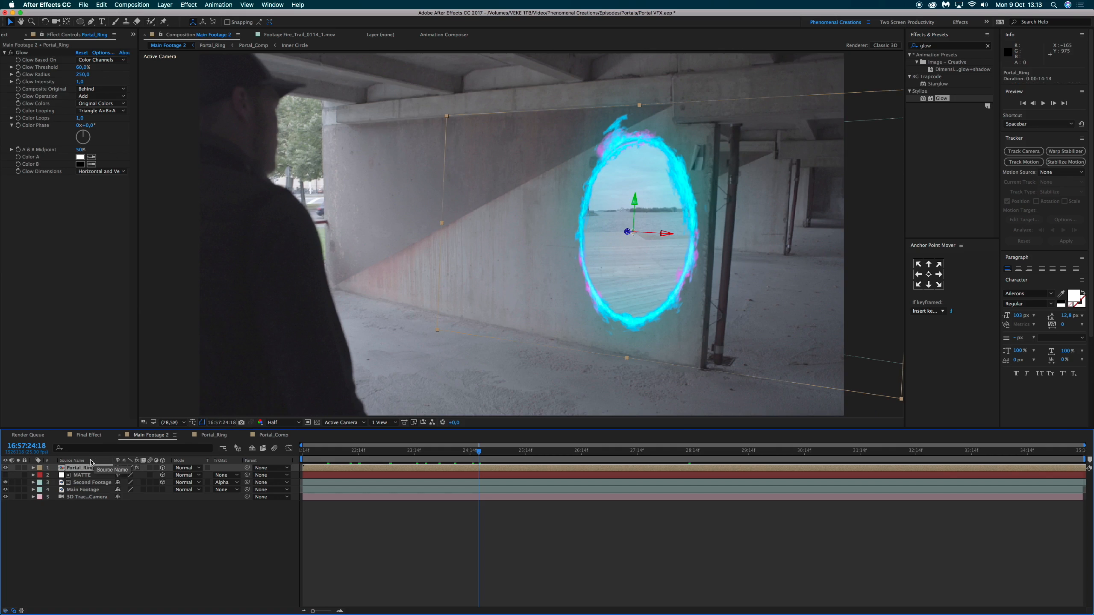
key(super+d)
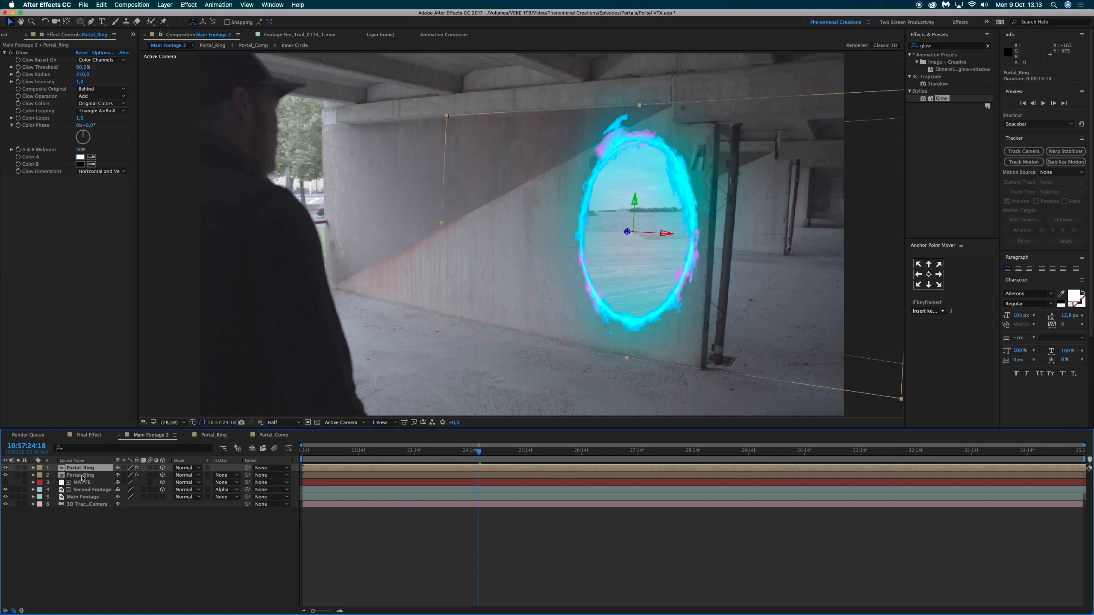
click(90, 475)
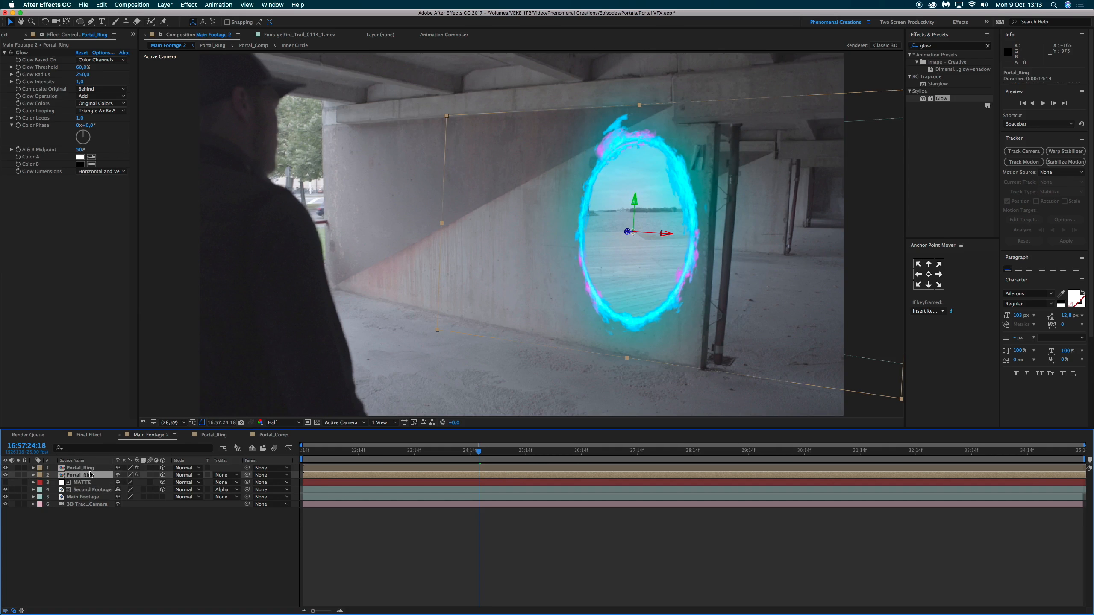
key(Return)
text(E)
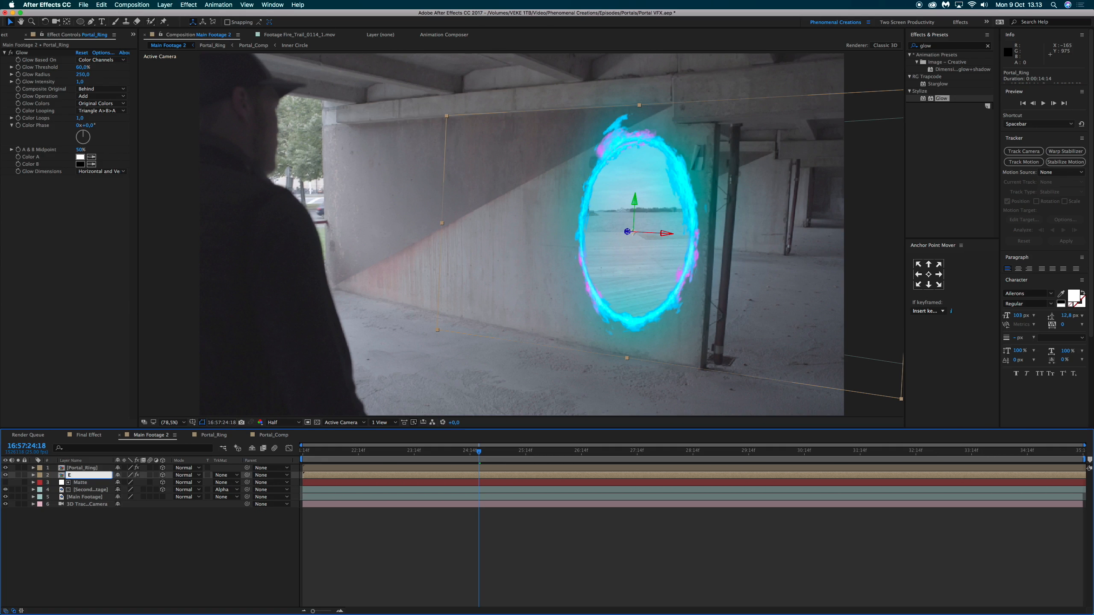
text(dge glow)
key(Return)
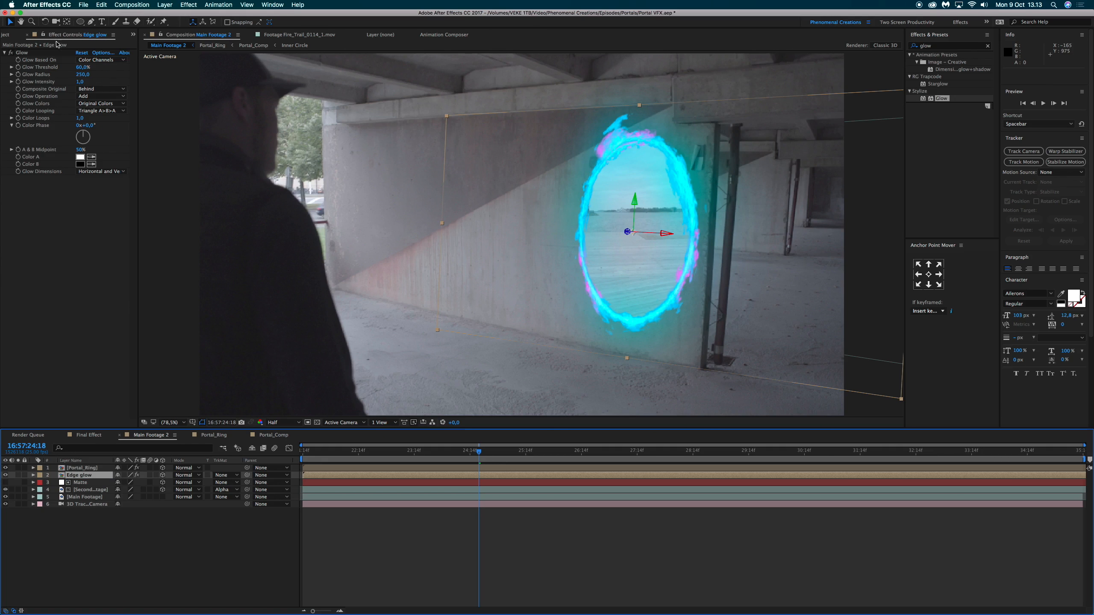
- Remove the Glow effect from the Edge glow layer and apply the Generate Fill effect to it instead
click(32, 54)
key(Delete)
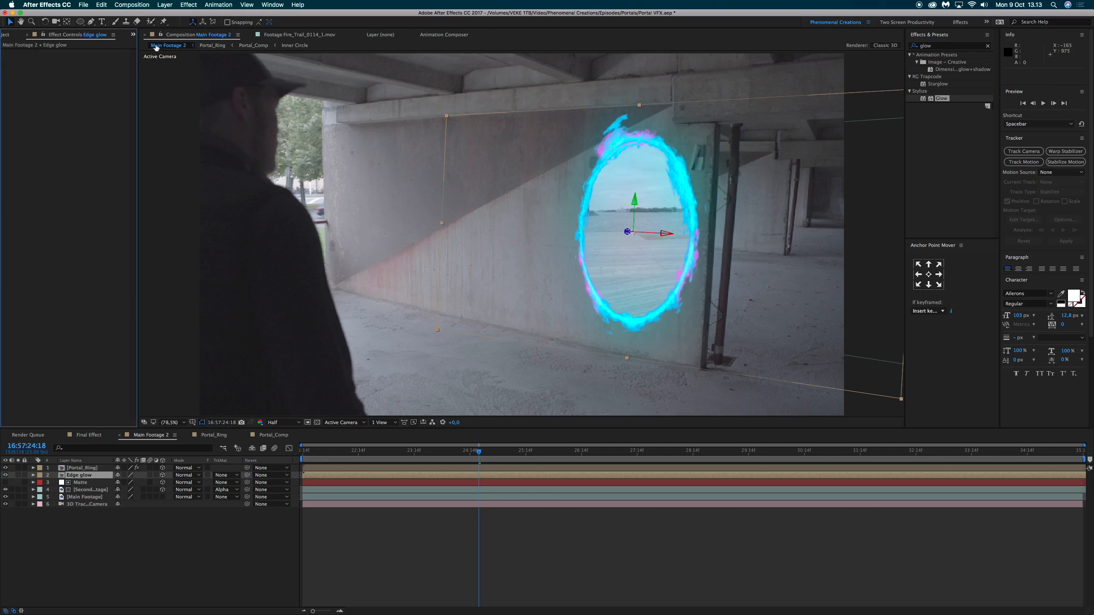
click(937, 46)
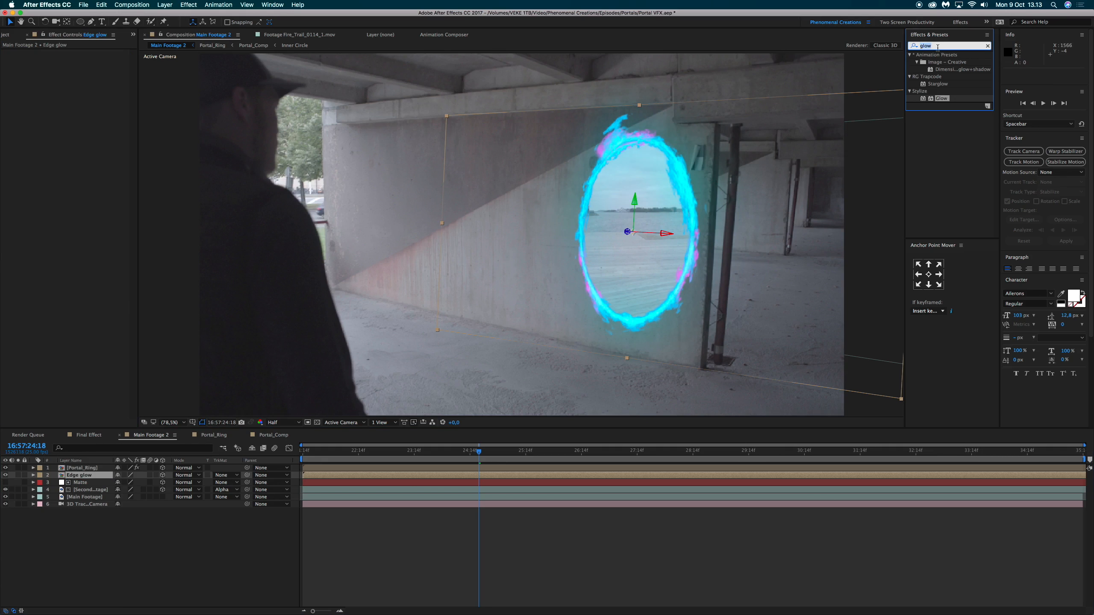
text(fill)
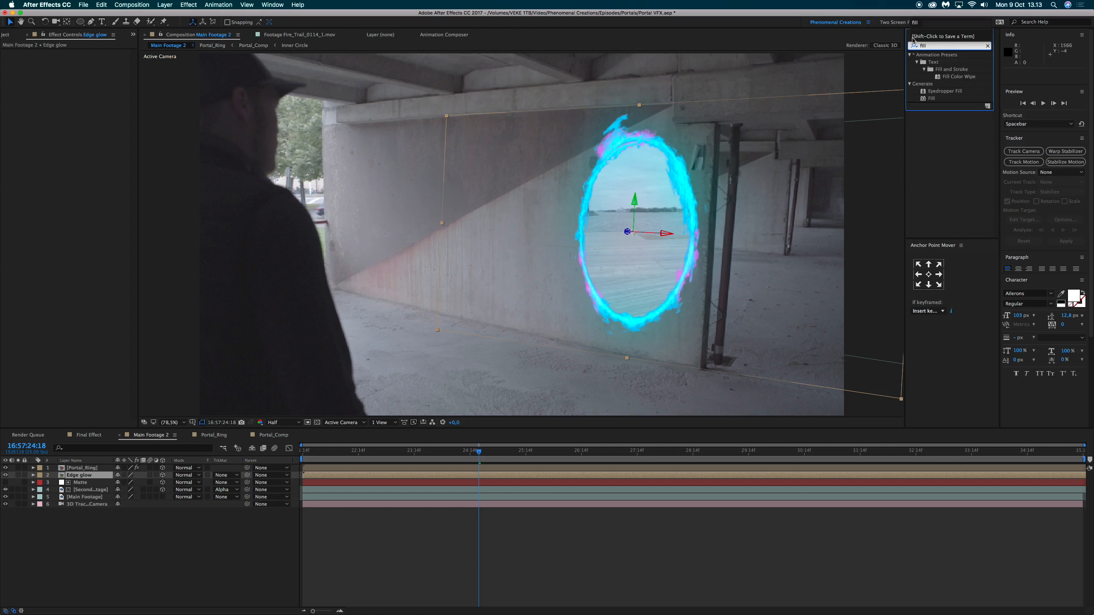
drag(932, 100, 95, 480)
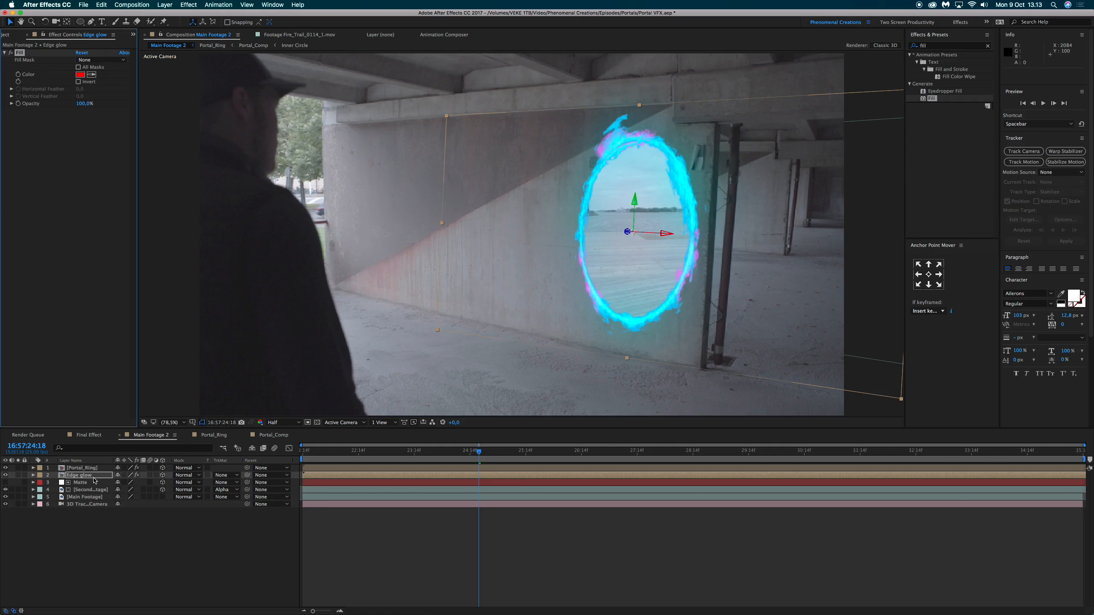
- Set the Edge glow layer's Fill color to a saturated cyan sampled from the portal ring and check the layer soloed
click(18, 475)
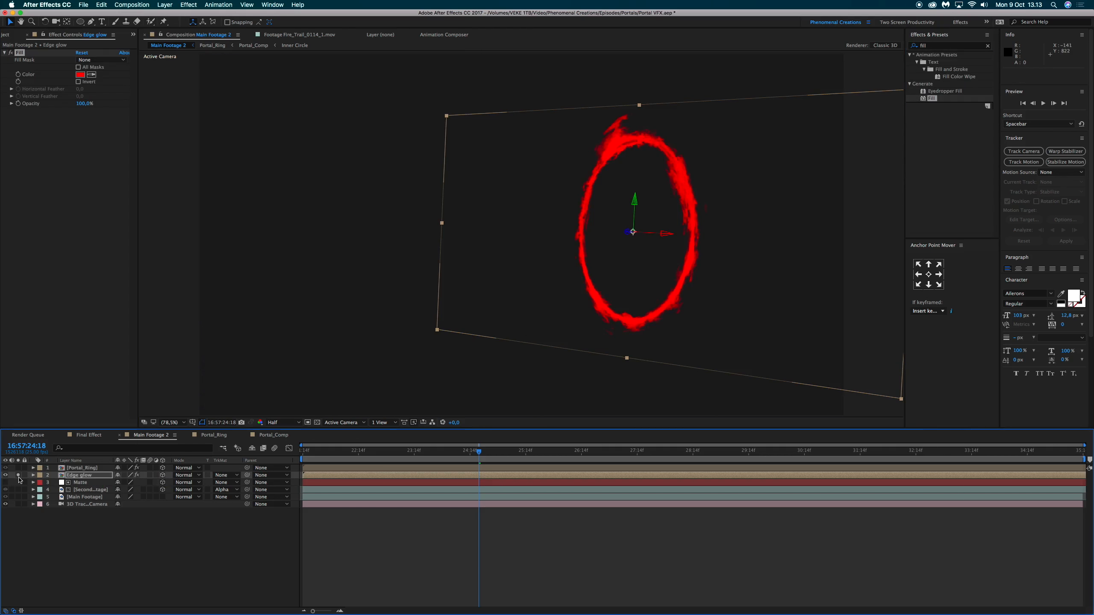
click(18, 475)
click(80, 74)
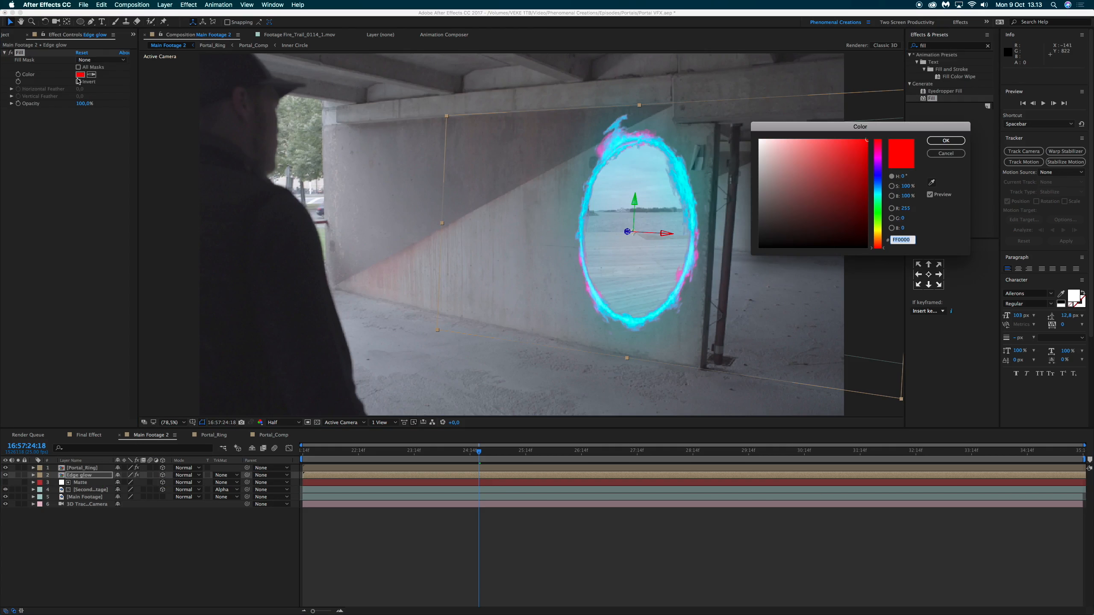
click(932, 182)
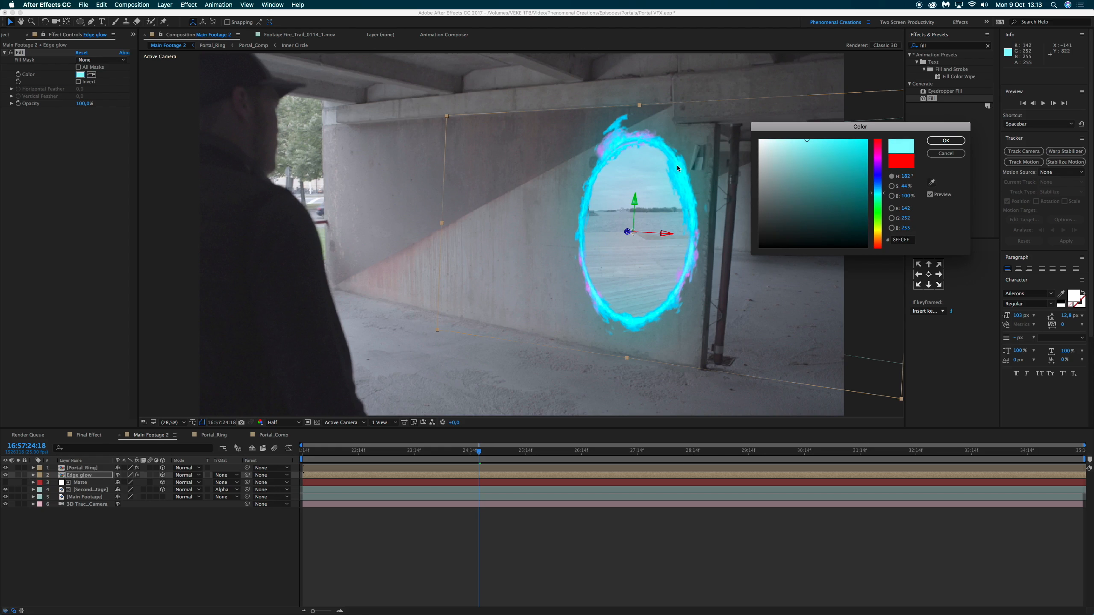
drag(807, 140, 831, 141)
click(944, 141)
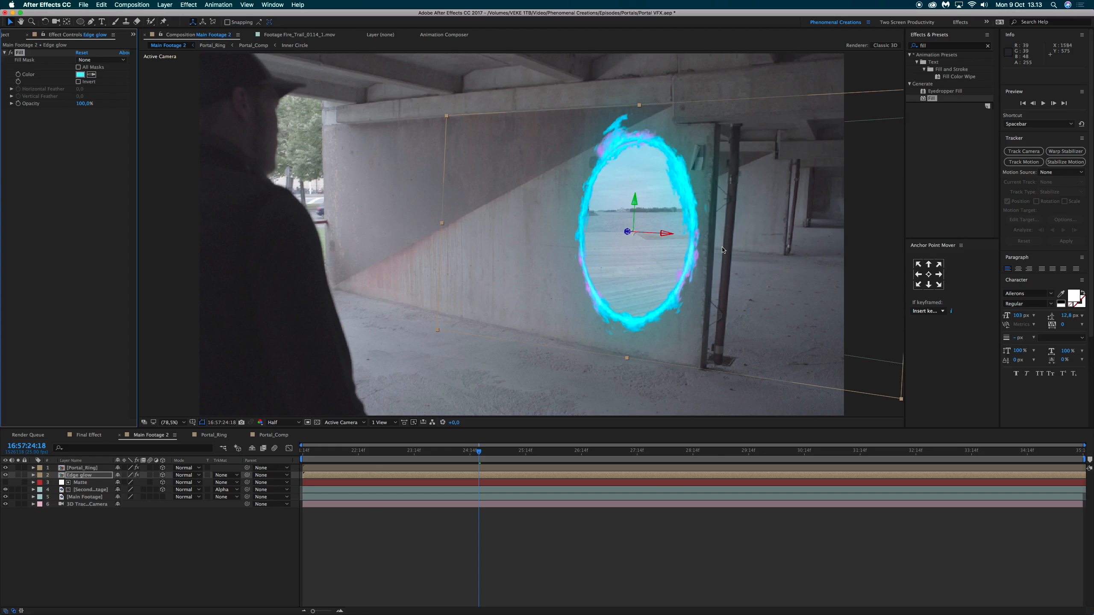
click(18, 475)
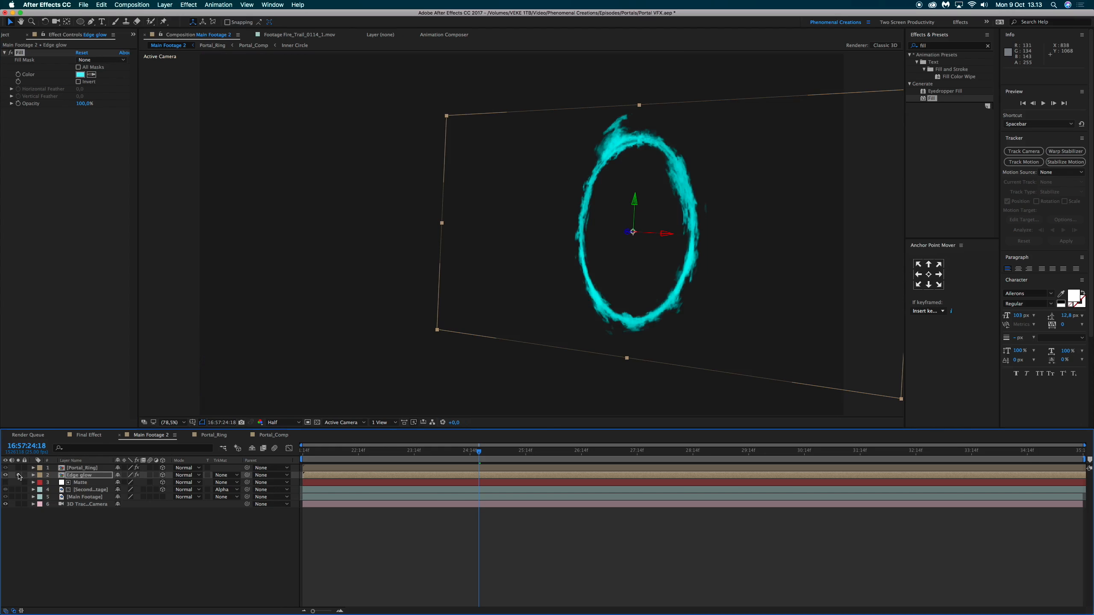
click(18, 475)
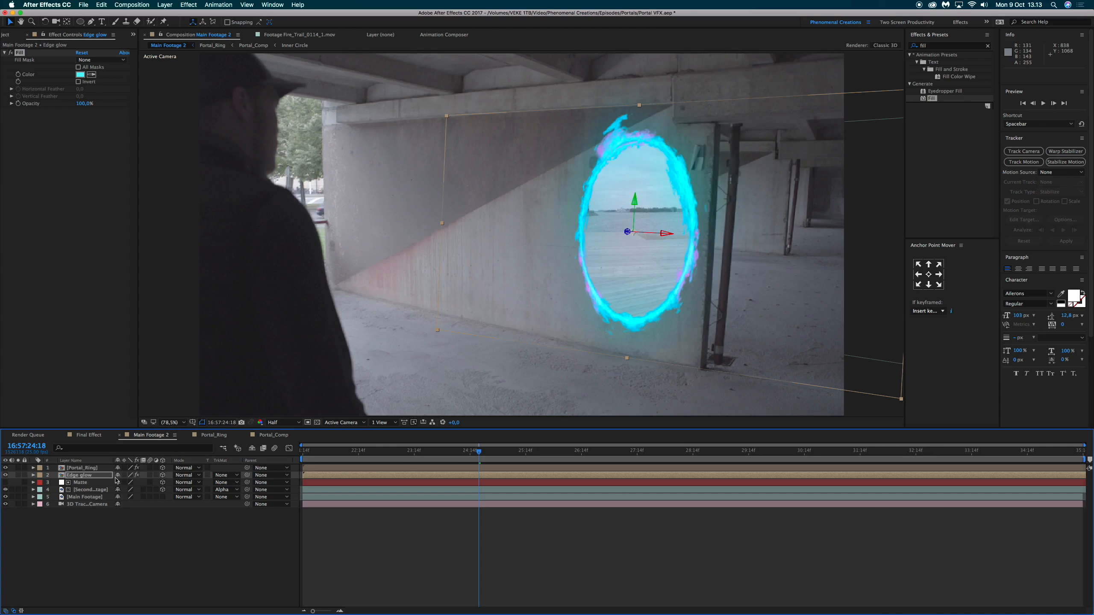
- Find the Fast Blur (Legacy) effect and apply it below Fill on Edge glow with a Blurriness of 40
click(940, 45)
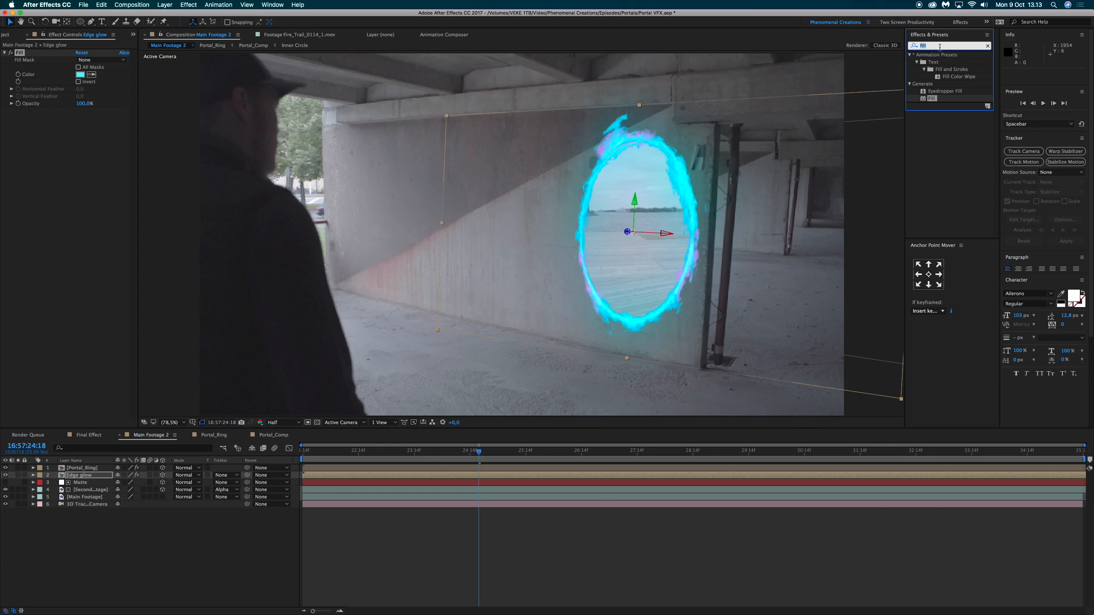
text(fast)
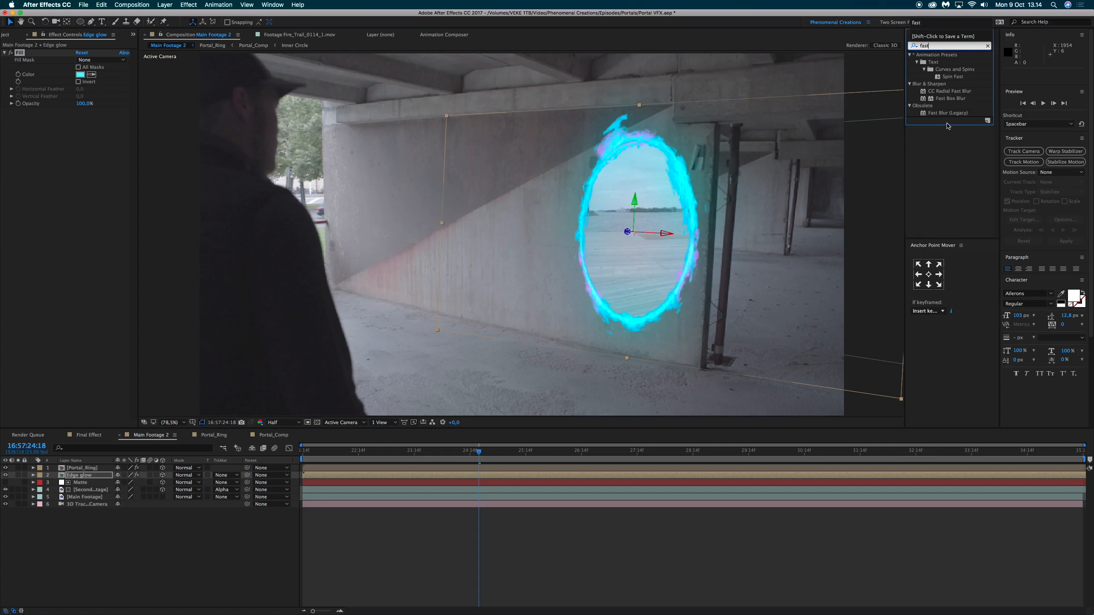
drag(951, 117, 83, 139)
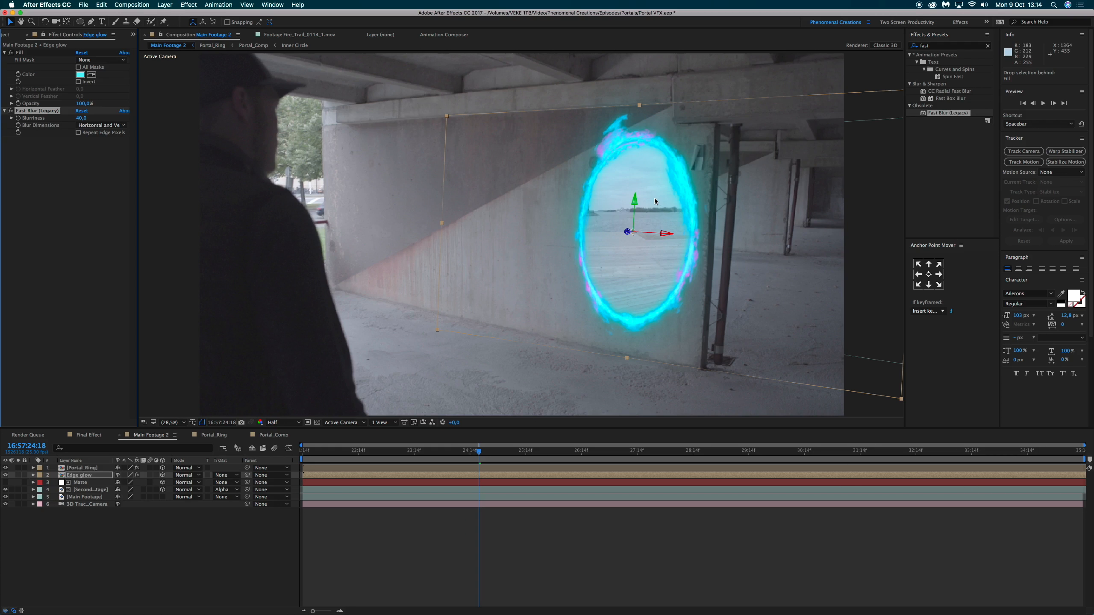
- Set Edge glow's blending mode to Add and its opacity to 25%, and play back the result
click(187, 476)
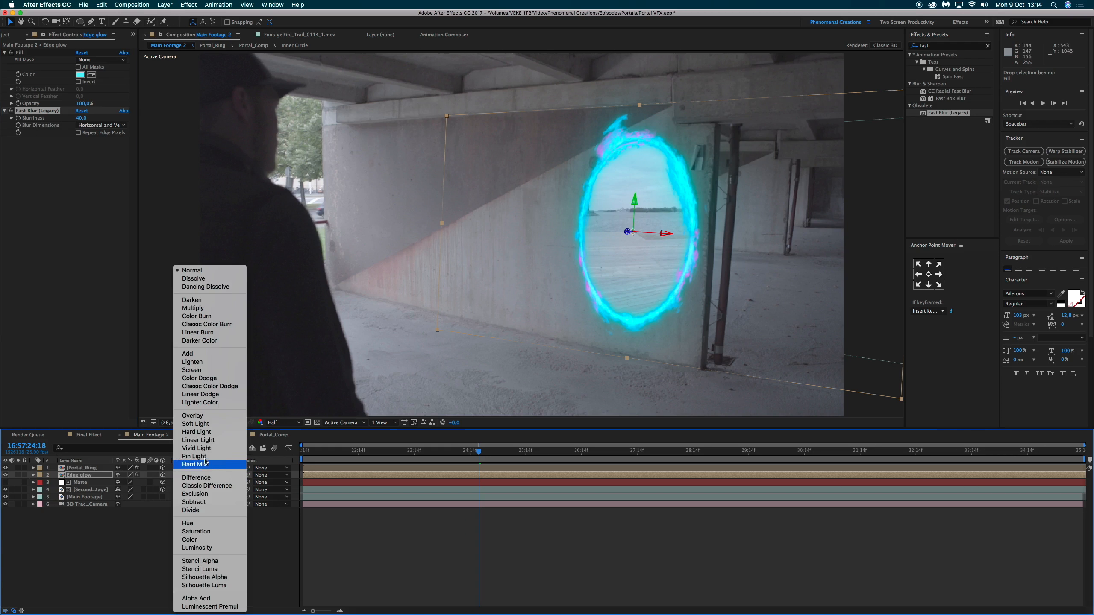
click(200, 358)
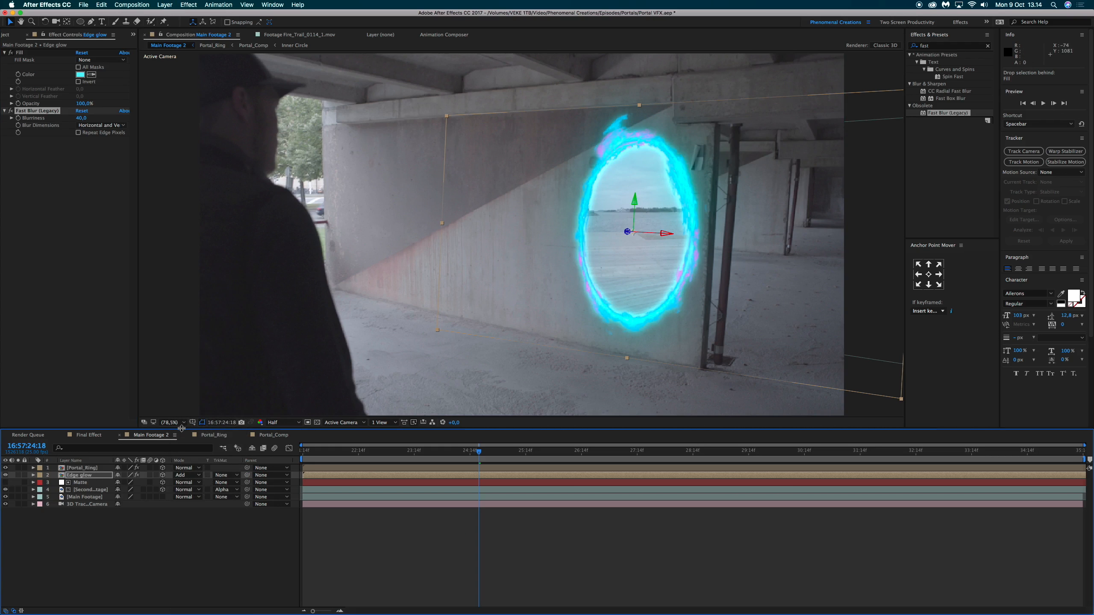
key(t)
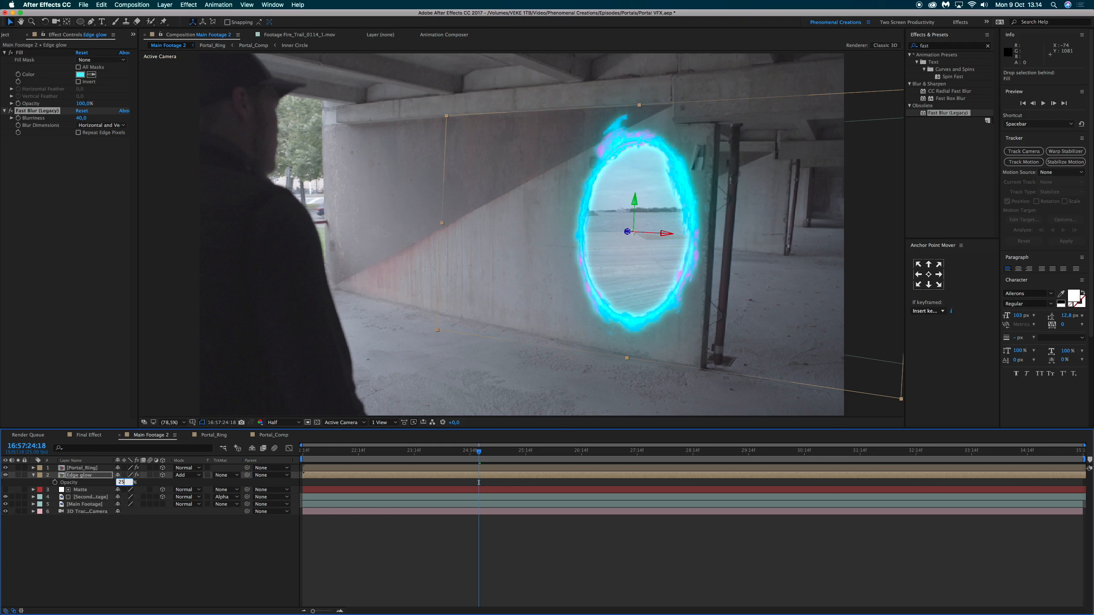
key(Return)
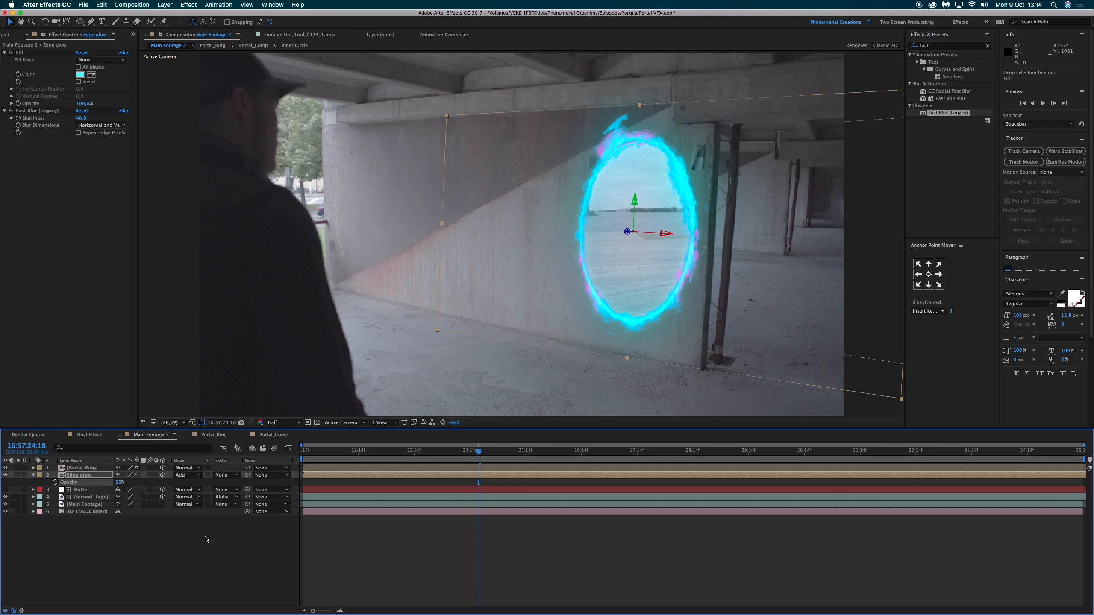
click(168, 549)
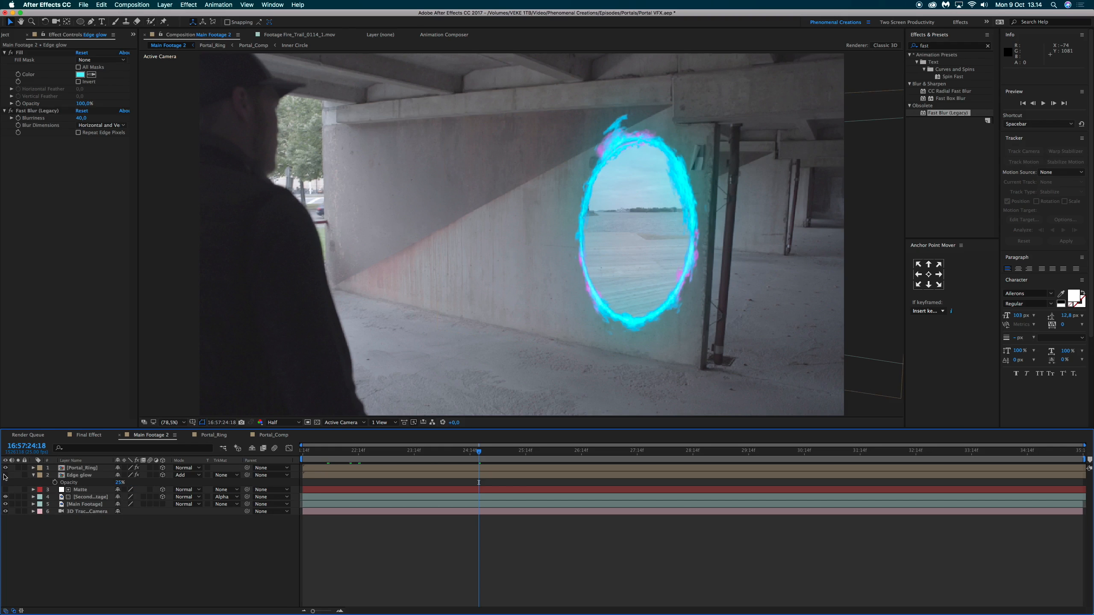
click(308, 457)
key(space)
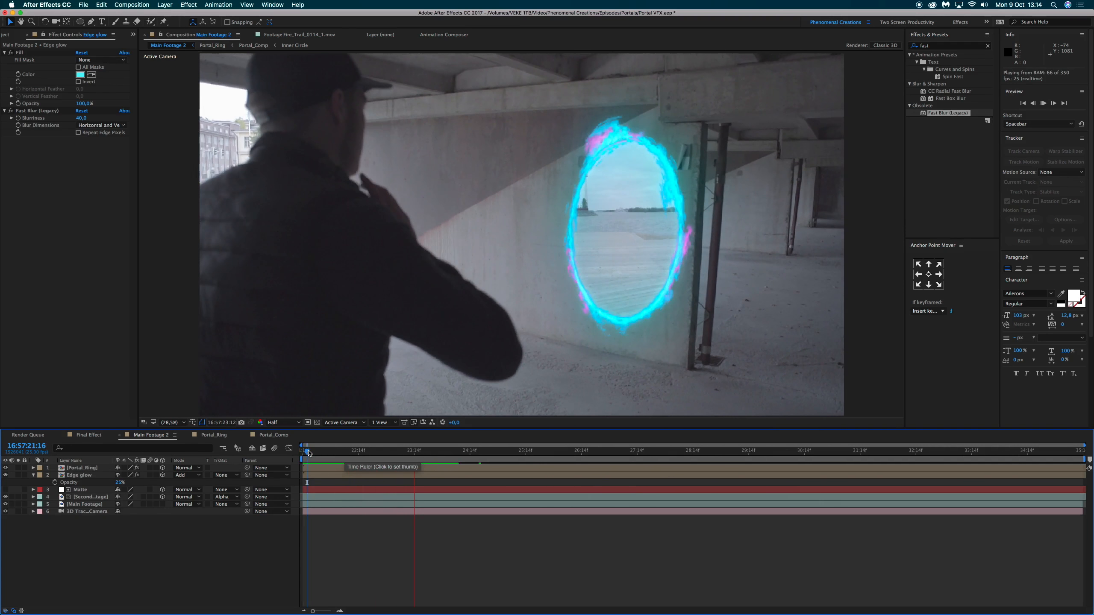
click(331, 454)
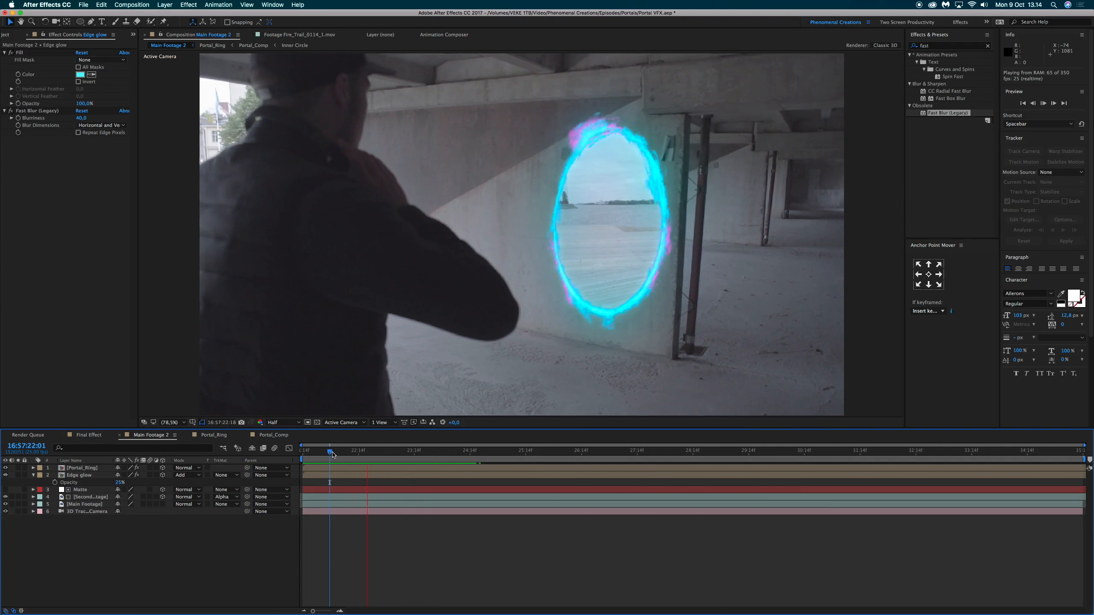
key(space)
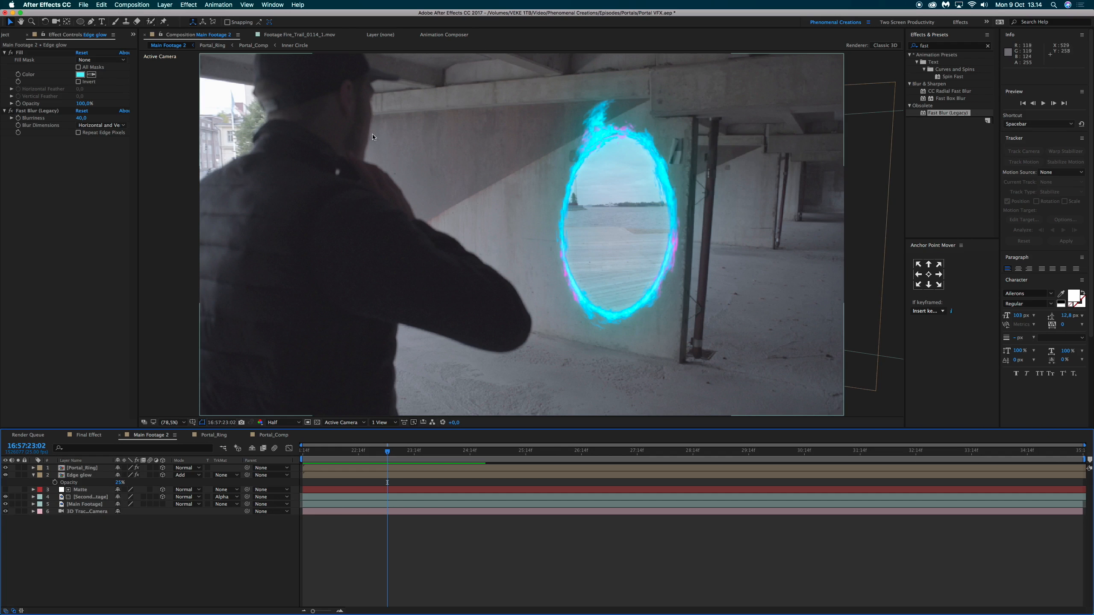
- Apply the Tint effect to Portal_Ring with Amount to Tint at 33% and play back the result
click(949, 47)
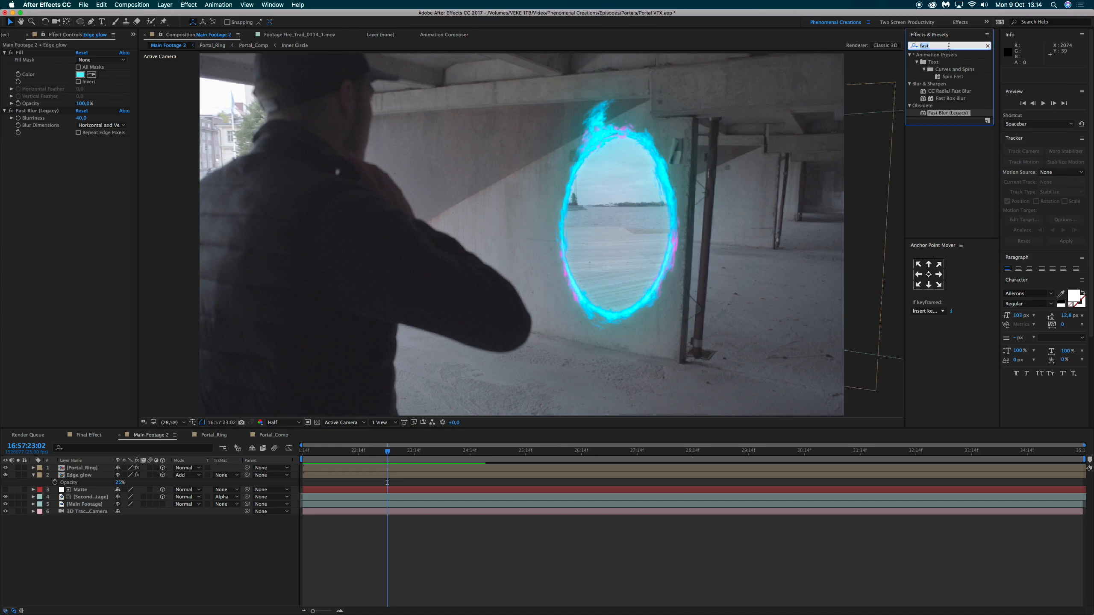
text(t)
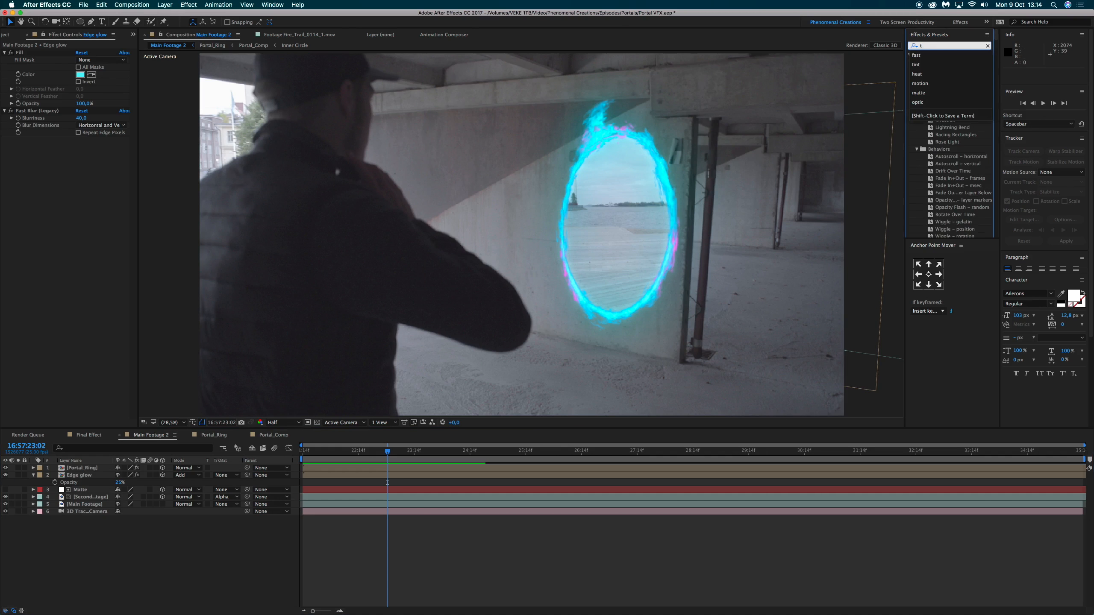
text(int)
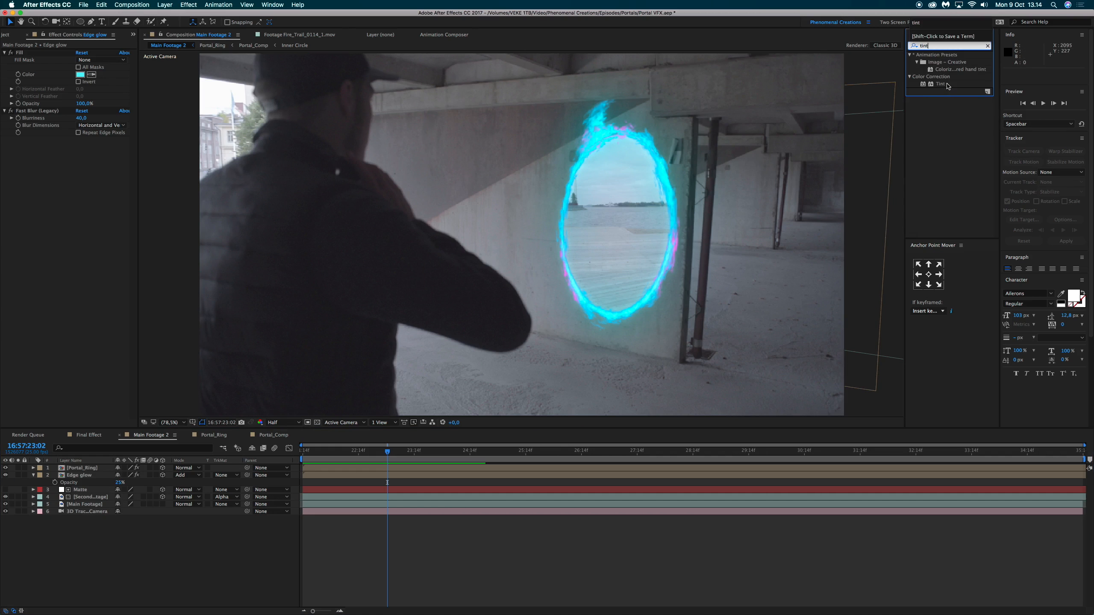
drag(948, 84, 177, 435)
drag(102, 462, 97, 467)
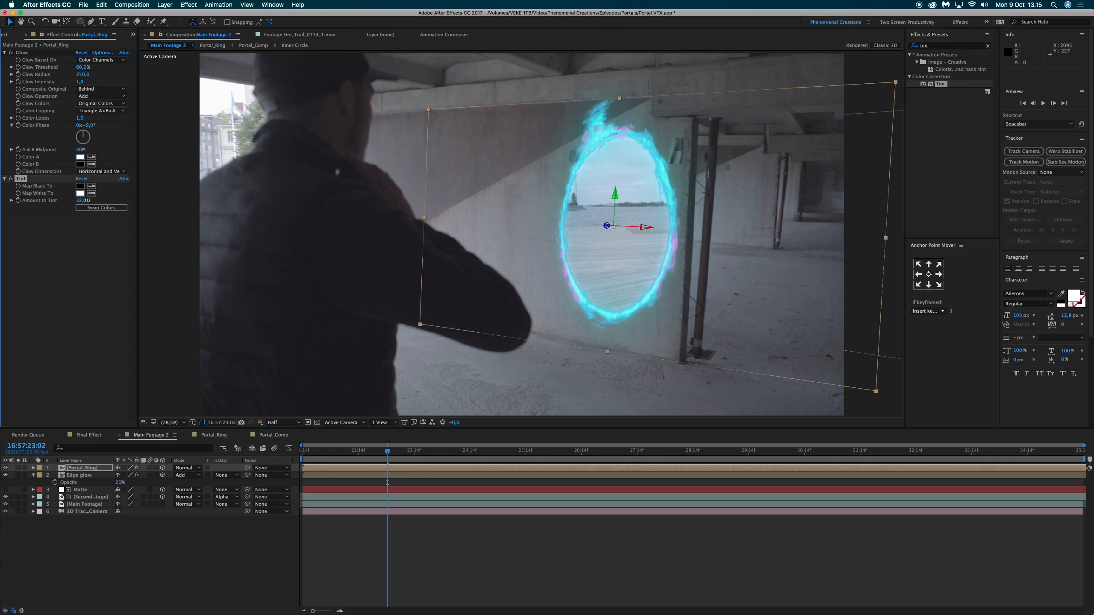
click(74, 258)
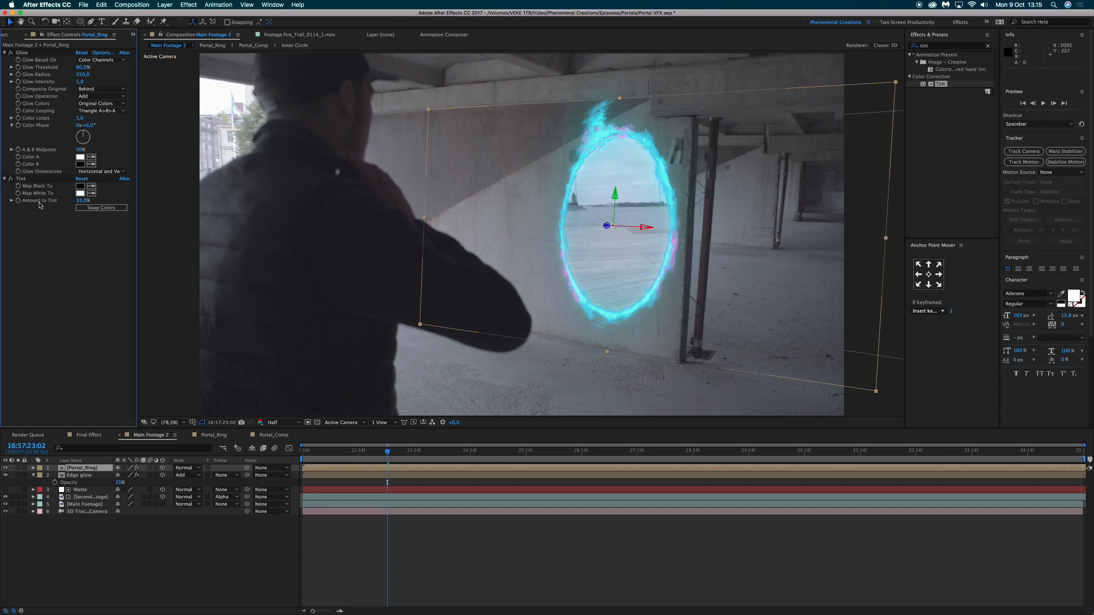
drag(312, 459, 298, 455)
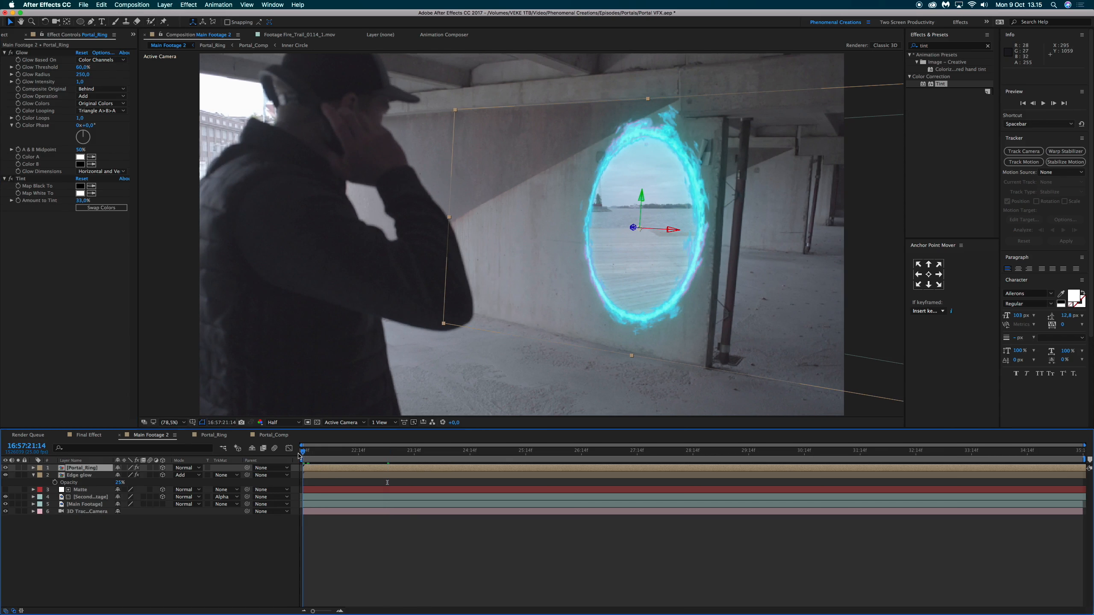
key(space)
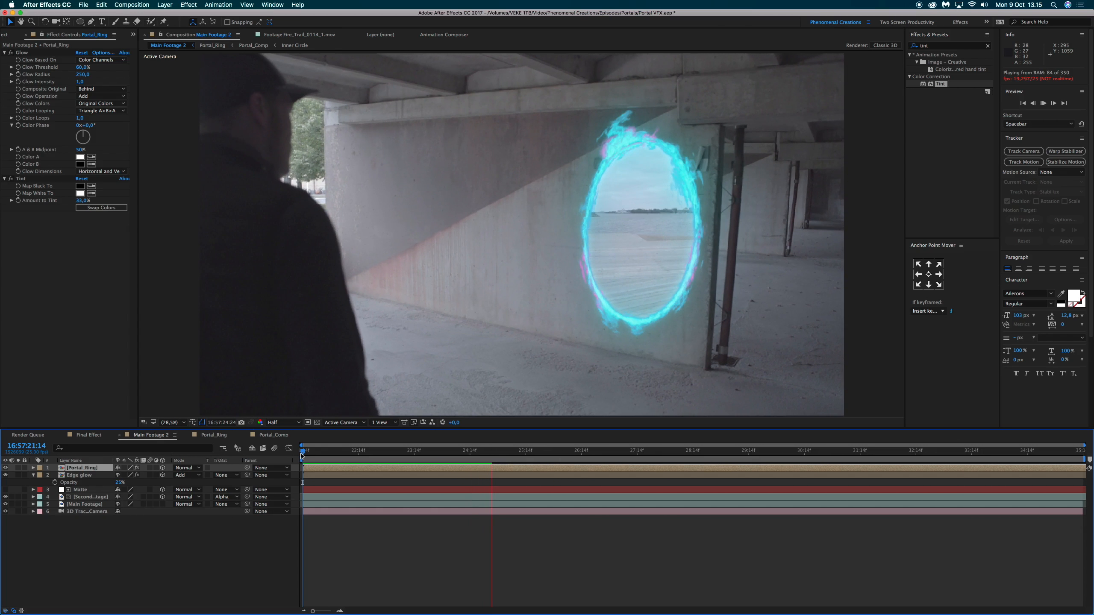
key(space)
click(312, 453)
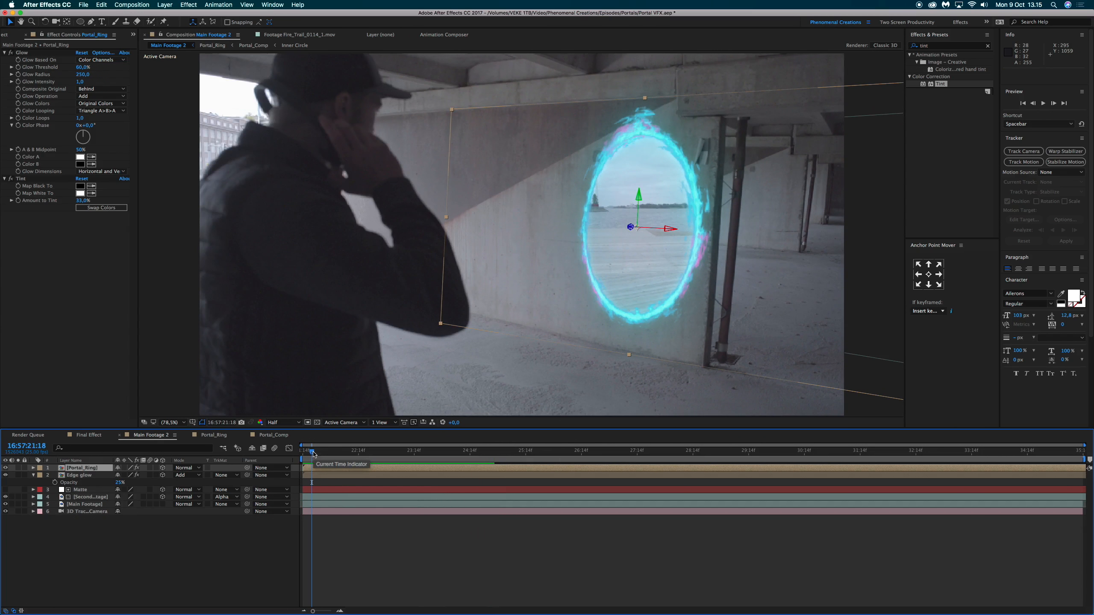
- Collapse Edge glow's properties, add a new adjustment layer on top and name it "Heat distortion"
click(33, 475)
click(229, 578)
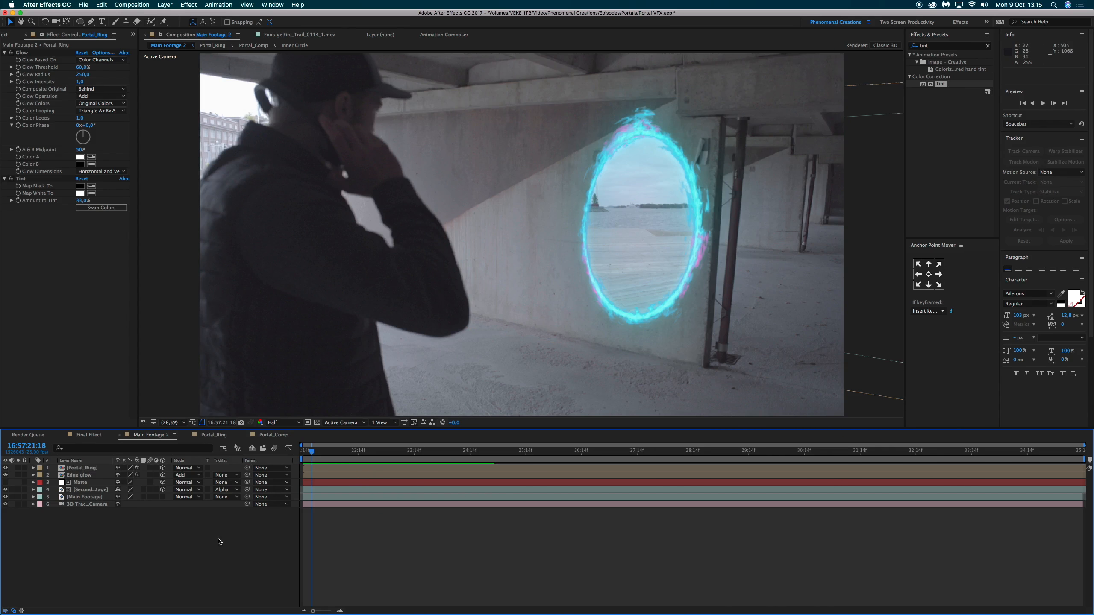
key(super+alt+y)
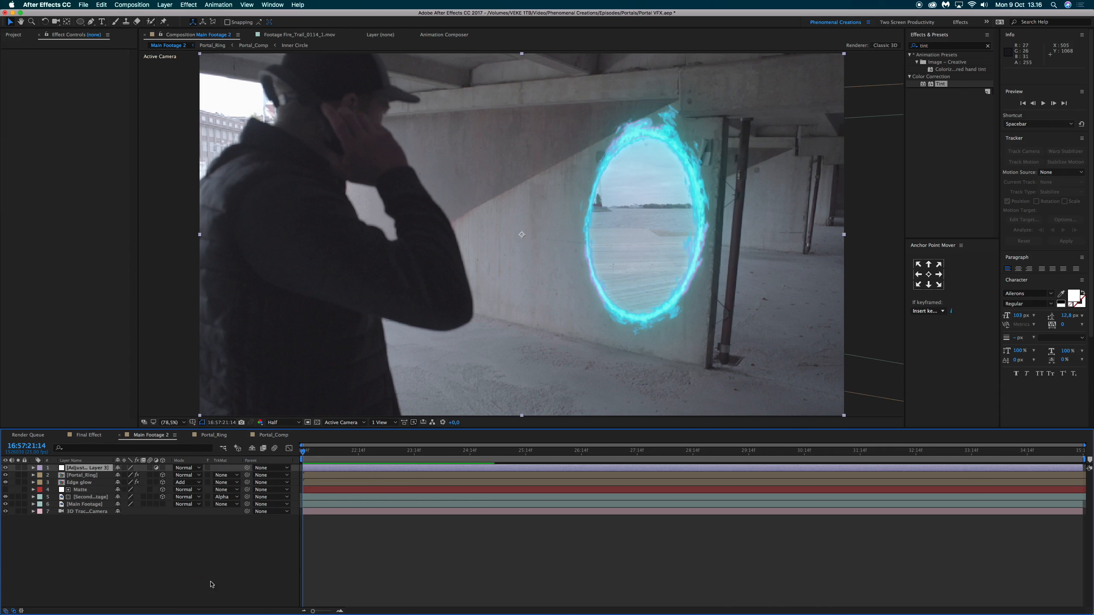
key(Return)
text(Color ditsortion)
key(Return)
double_click(80, 21)
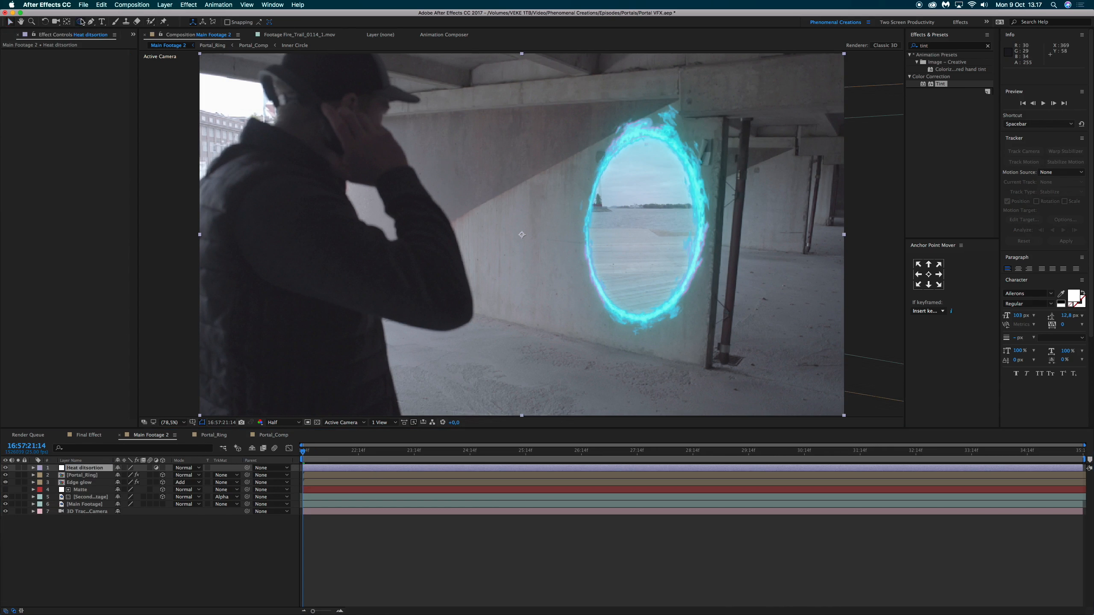
key(v)
drag(522, 54, 649, 121)
drag(200, 235, 579, 223)
drag(522, 416, 647, 314)
drag(843, 235, 717, 235)
click(68, 482)
key(Delete)
- Draw an elliptical mask around the portal ring on the Heat distortion layer and center it over the ring at 112% scale
key(q)
drag(578, 122, 662, 326)
key(super+t)
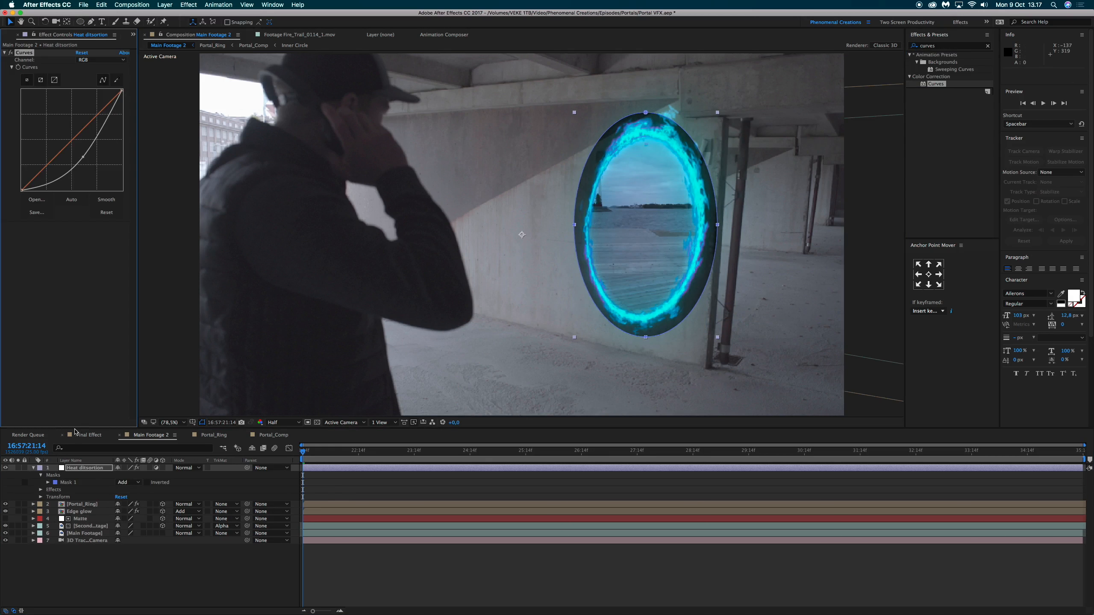
drag(661, 224, 647, 226)
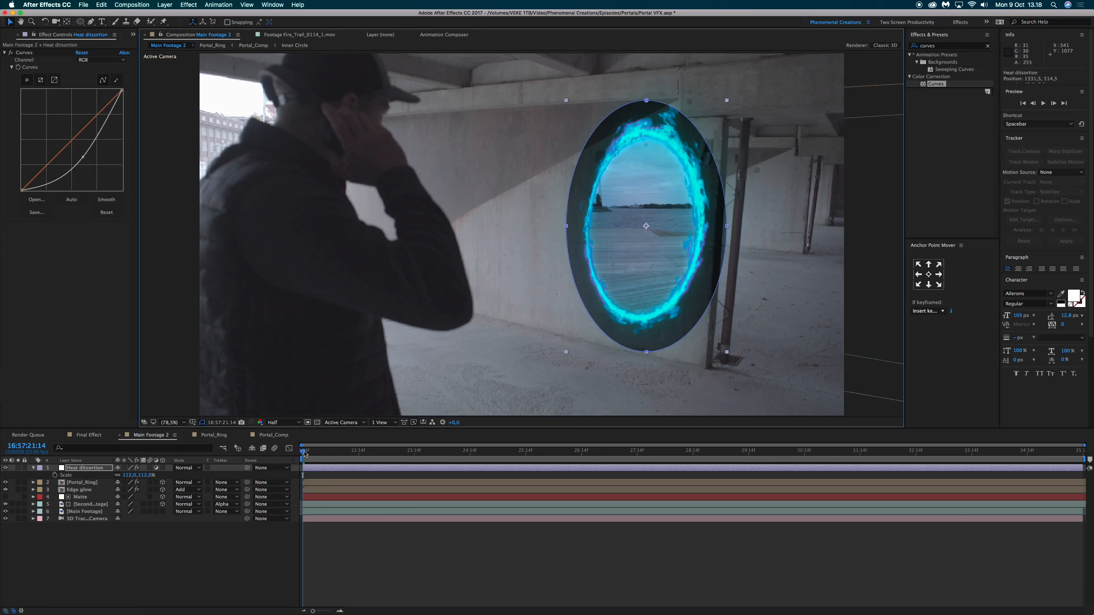
- Keyframe the Heat distortion layer's Mask Path frame by frame so the ellipse follows the portal up to 16:57:23:03
drag(303, 451, 343, 451)
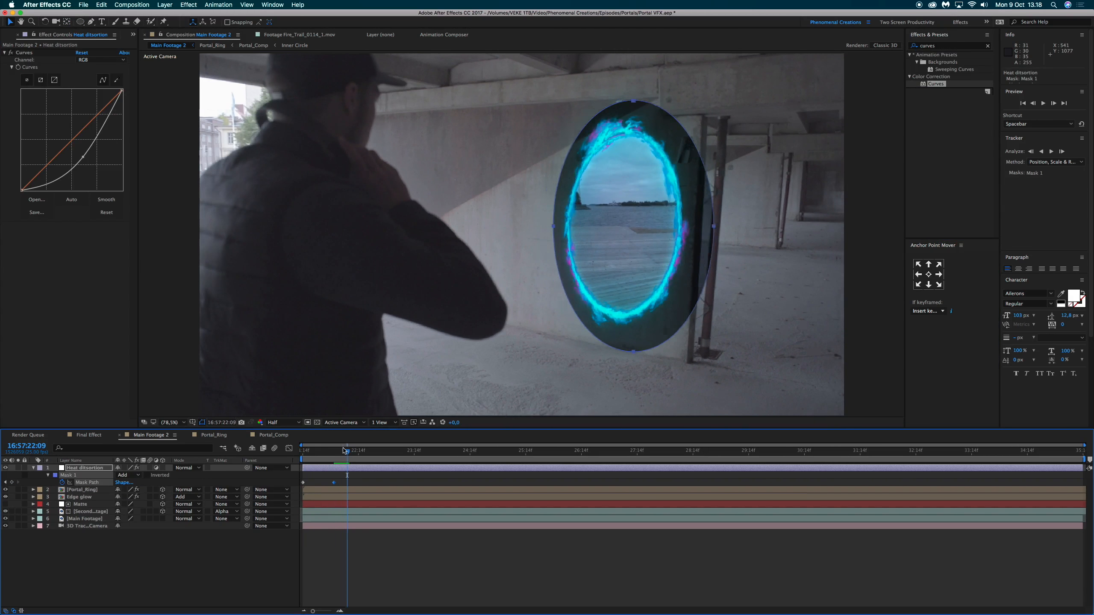
key(Left)
key(Left)
key(Page_Down)
key(Page_Down)
key(Page_Down)
key(Page_Down)
key(Page_Down)
key(Page_Down)
key(Page_Down)
key(Left)
key(Left)
key(Left)
key(Left)
key(Page_Down)
key(Page_Down)
key(Page_Down)
key(Page_Down)
key(Page_Down)
key(Page_Down)
key(Page_Down)
key(Page_Down)
key(Page_Down)
key(Page_Down)
key(Page_Down)
key(Page_Down)
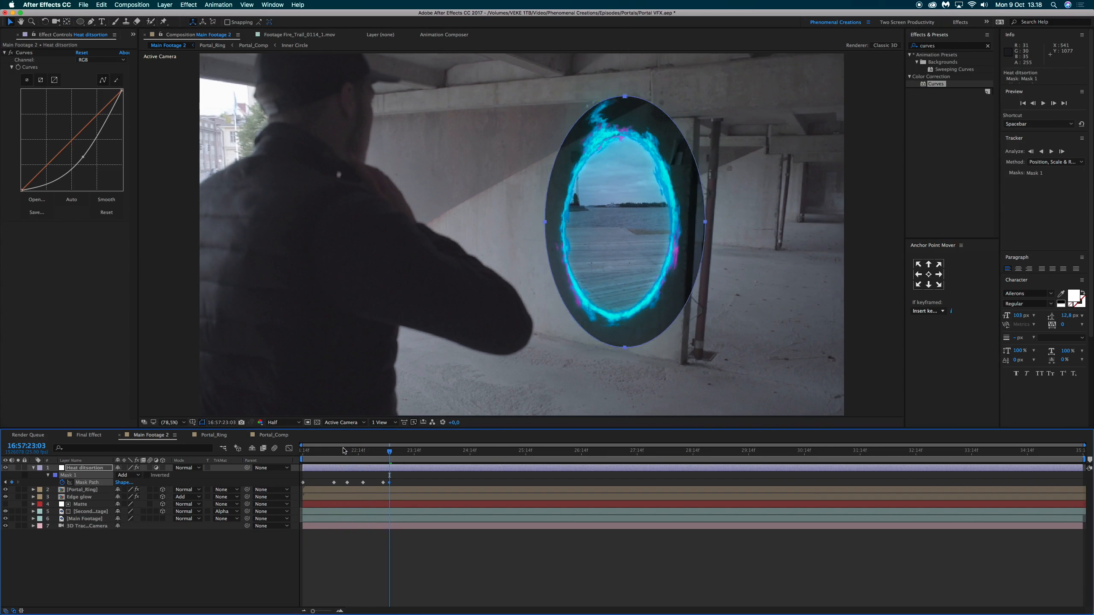
- Continue keyframing the Heat distortion layer's Mask Path from 16:57:23:03 to 16:57:24:06, nudging the ellipse to stay centered over the portal ring
key(Left)
key(Left)
key(Left)
key(Left)
key(Page_Down)
key(Page_Down)
key(Page_Down)
key(Page_Down)
key(Page_Down)
key(Page_Down)
key(Page_Down)
key(Page_Down)
key(Page_Down)
key(Page_Down)
key(Page_Down)
key(Page_Down)
key(Left)
key(Left)
key(Left)
key(Left)
key(Left)
key(Page_Down)
key(Page_Down)
key(Page_Down)
key(Page_Down)
key(Page_Down)
key(Page_Down)
key(Page_Down)
key(Page_Down)
key(Page_Down)
key(Page_Down)
key(Page_Down)
key(Right)
key(Right)
key(Right)
key(Right)
key(Right)
key(Right)
key(Right)
key(Right)
key(Page_Down)
key(Page_Down)
key(Page_Down)
key(Page_Down)
key(Page_Down)
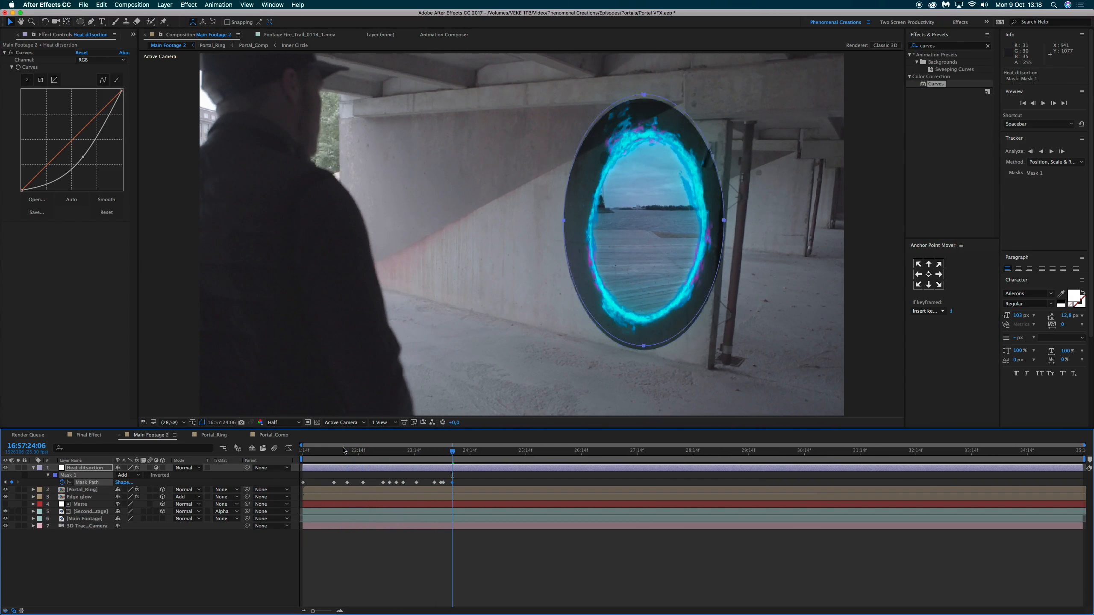
- Continue keyframing the Heat distortion layer's Mask Path from 16:57:24:06 toward 16:57:25:21, nudging the ellipse right and up to follow the portal ring
key(Right)
key(Right)
key(Right)
key(Right)
key(Right)
key(Right)
key(Right)
key(Right)
key(Page_Down)
key(Page_Down)
key(Page_Down)
key(Page_Down)
key(Page_Down)
key(Page_Down)
key(Page_Down)
key(Page_Down)
key(Page_Down)
key(Page_Down)
key(Page_Down)
key(Page_Down)
key(Page_Down)
key(Right)
key(Right)
key(Right)
key(Right)
key(Right)
key(Right)
key(Right)
key(Right)
key(Page_Down)
key(Page_Down)
key(Page_Down)
key(Page_Down)
key(Page_Down)
key(Page_Down)
key(Page_Down)
key(Page_Down)
key(Page_Down)
key(Right)
key(Right)
key(Right)
key(Right)
key(Right)
key(Right)
key(Right)
key(Right)
key(Right)
key(Right)
key(Page_Down)
key(Page_Down)
key(Page_Down)
key(Page_Down)
key(Page_Down)
key(Page_Down)
key(Page_Down)
key(Page_Down)
key(Page_Down)
key(Page_Down)
key(Page_Down)
key(Page_Down)
key(Up)
key(Up)
key(Up)
key(Up)
key(Up)
key(Up)
key(Up)
key(Up)
key(Up)
key(Page_Down)
key(Page_Down)
key(Page_Down)
key(Page_Down)
key(Page_Down)
key(Page_Down)
key(Page_Down)
key(Page_Down)
key(Page_Down)
key(Page_Down)
key(Page_Down)
key(Page_Down)
key(Page_Down)
key(Page_Down)
key(Page_Down)
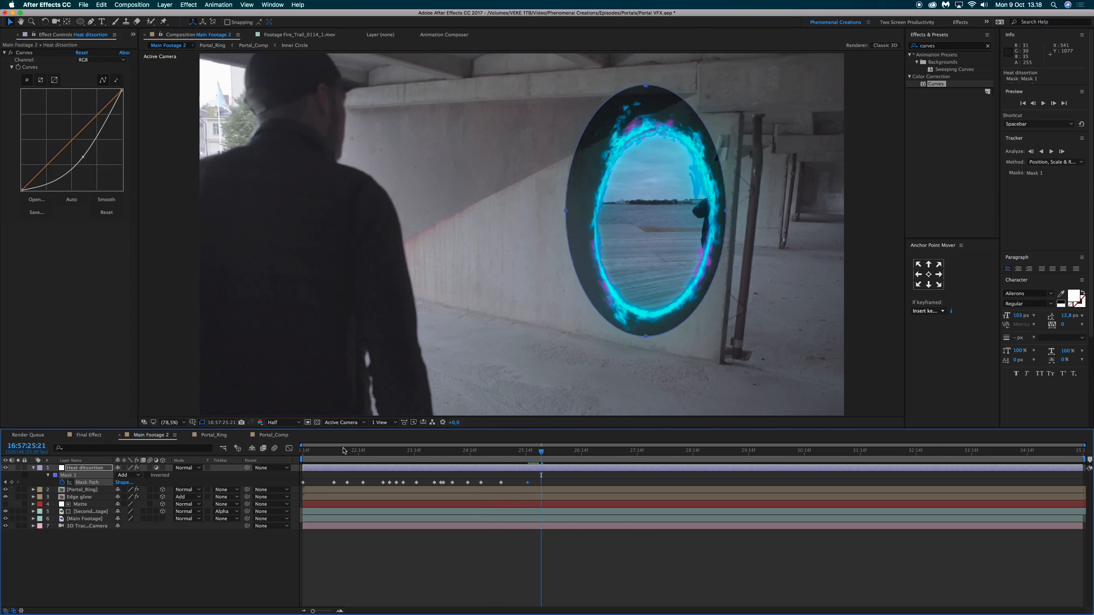
- Keyframe the Heat distortion layer's Mask Path from 16:57:25:21 to 16:57:27:06, nudging the ellipse to keep it centered around the portal ring
key(Right)
key(Right)
key(Right)
key(Right)
key(Right)
key(Right)
key(Right)
key(Right)
key(Right)
key(Right)
key(Right)
key(Right)
key(Right)
key(Right)
key(Right)
key(Right)
key(Right)
key(Right)
key(Right)
key(Right)
key(Page_Down)
key(Page_Down)
key(Page_Down)
key(Page_Down)
key(Page_Down)
key(Page_Down)
key(Page_Down)
key(Page_Down)
key(Up)
key(Up)
key(Up)
key(Up)
key(Up)
key(Up)
key(Up)
key(Up)
key(Page_Down)
key(Page_Down)
key(Page_Down)
key(Page_Down)
key(Page_Down)
key(Left)
key(Left)
key(Left)
key(Left)
key(Left)
key(Left)
key(Left)
key(Left)
key(Left)
key(Left)
key(Page_Down)
key(Page_Down)
key(Page_Down)
key(Page_Down)
key(Page_Down)
key(Left)
key(Left)
key(Left)
key(Left)
key(Left)
key(Left)
key(Left)
key(Left)
key(Left)
key(Left)
key(Page_Down)
key(Page_Down)
key(Page_Down)
key(Page_Down)
key(Page_Down)
key(Page_Down)
key(Page_Down)
key(Page_Down)
key(Left)
key(Left)
key(Left)
key(Left)
key(Left)
key(Left)
key(Left)
key(Left)
key(Left)
key(Left)
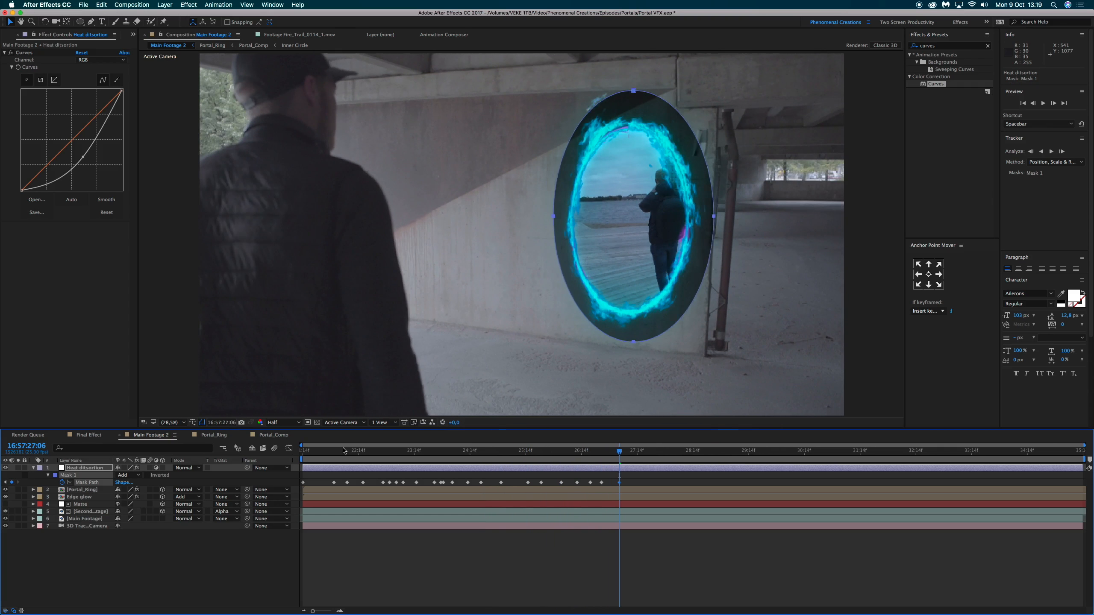
- Keyframe the Heat distortion layer's Mask Path from 16:57:27:06 to 16:57:29:04, nudging the ellipse left and down to follow the portal ring
key(Page_Down)
key(Page_Down)
key(Page_Down)
key(Page_Down)
key(Page_Down)
key(Page_Down)
key(Page_Down)
key(Page_Down)
key(Page_Down)
key(Page_Down)
key(Page_Down)
key(Page_Down)
key(Left)
key(Left)
key(Left)
key(Left)
key(Left)
key(Left)
key(Left)
key(Left)
key(Left)
key(Left)
key(Page_Down)
key(Page_Down)
key(Page_Down)
key(Page_Down)
key(Page_Down)
key(Page_Down)
key(Page_Down)
key(Page_Down)
key(Page_Down)
key(Page_Down)
key(Page_Down)
key(Left)
key(Left)
key(Left)
key(Left)
key(Left)
key(Left)
key(Left)
key(Left)
key(Left)
key(Left)
key(Page_Down)
key(Page_Down)
key(Page_Down)
key(Page_Down)
key(Page_Down)
key(Page_Down)
key(shift+Down)
key(Page_Down)
key(Page_Down)
key(Page_Down)
key(Page_Down)
key(Page_Down)
key(Page_Down)
key(Page_Down)
key(Page_Down)
key(Page_Down)
key(Page_Down)
key(Page_Down)
key(Page_Down)
key(shift+Left)
key(shift+Left)
key(shift+Left)
key(Page_Down)
key(Page_Down)
key(Page_Down)
key(Page_Down)
key(Page_Down)
key(Page_Down)
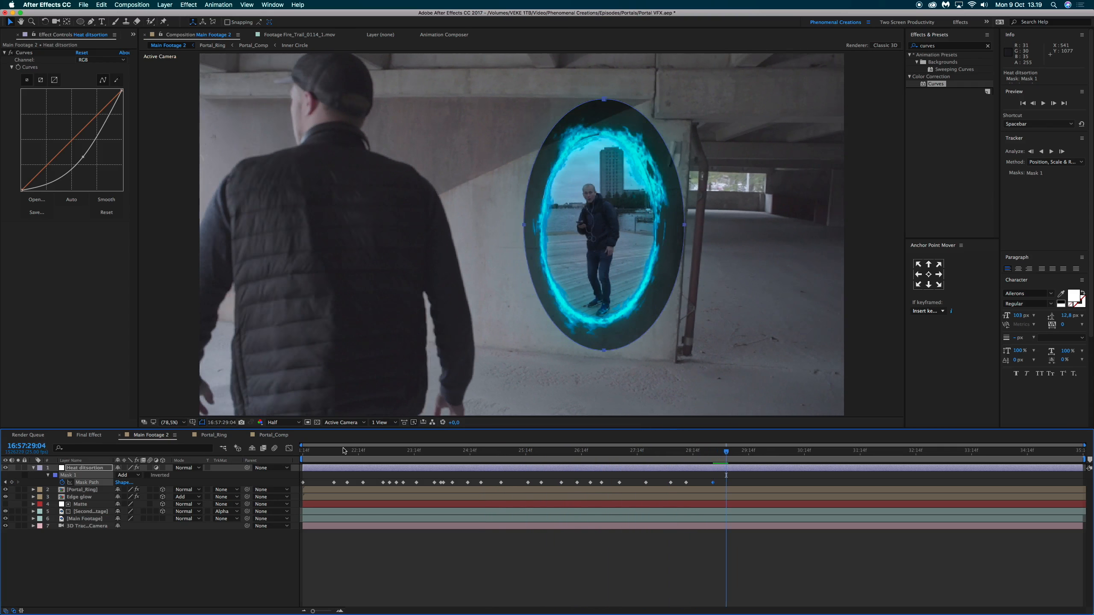
- Continue keyframing the Heat distortion layer's Mask Path from 16:57:29:04 to 16:57:30:19, nudging the ellipse left and slightly down around the portal ring
key(shift+Left)
key(Page_Down)
key(Page_Down)
key(Page_Down)
key(Page_Down)
key(Page_Down)
key(Page_Down)
key(Page_Down)
key(Page_Down)
key(Page_Down)
key(Page_Down)
key(Page_Down)
key(Page_Down)
key(Page_Down)
key(shift+Left)
key(shift+Left)
key(Page_Down)
key(Page_Down)
key(Page_Down)
key(Page_Down)
key(Page_Down)
key(Page_Down)
key(shift+Down)
key(shift+Down)
key(Page_Down)
key(Page_Down)
key(Page_Down)
key(Page_Down)
key(Page_Down)
key(shift+Left)
key(Page_Down)
key(Page_Down)
key(Page_Down)
key(Page_Down)
key(shift+Left)
key(Page_Down)
key(Page_Down)
key(Page_Down)
key(Page_Down)
key(Page_Down)
key(Page_Down)
key(Page_Down)
key(shift+Left)
key(Page_Down)
key(Page_Down)
key(Page_Down)
key(Page_Down)
key(Page_Down)
key(shift+Down)
key(Page_Down)
key(Page_Down)
key(Page_Down)
key(shift+Left)
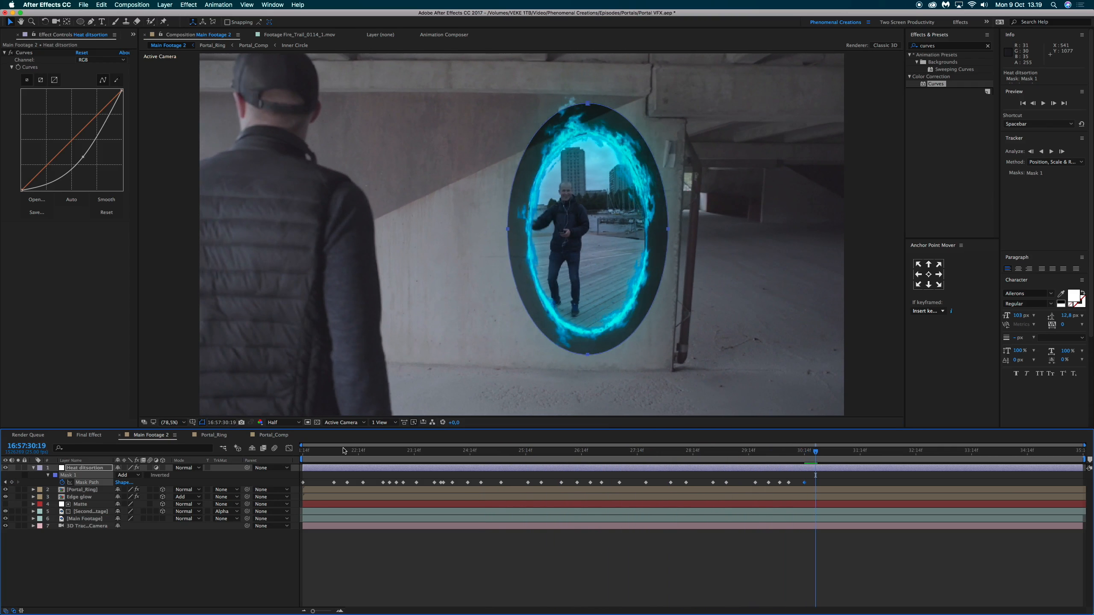
- Continue keyframing the Heat distortion layer's Mask Path from 16:57:30:19, nudging the ellipse left and down to follow the portal ring
key(Page_Down)
key(Page_Down)
key(Page_Down)
key(Page_Down)
key(shift+Left)
key(Page_Down)
key(Page_Down)
key(Page_Down)
key(Page_Down)
key(shift+Down)
key(Page_Down)
key(Page_Down)
key(Page_Down)
key(Page_Down)
key(Page_Down)
key(shift+Left)
key(Page_Down)
key(Page_Down)
key(Page_Down)
key(Page_Down)
key(Page_Down)
key(Page_Down)
- Keyframe the rest of the Heat distortion layer's Mask Path up to 16:57:32:12, nudging the ellipse right around the portal ring
key(shift+Right)
key(Page_Down)
key(Page_Down)
key(Page_Down)
key(Page_Down)
key(Page_Down)
key(Page_Down)
key(Page_Down)
key(Page_Down)
key(Page_Down)
key(Page_Down)
key(shift+Right)
key(Page_Down)
key(Page_Down)
key(Page_Down)
key(Page_Down)
key(Page_Down)
key(Page_Down)
key(shift+Right)
key(Page_Down)
key(Page_Down)
key(Page_Down)
key(Page_Down)
key(Page_Down)
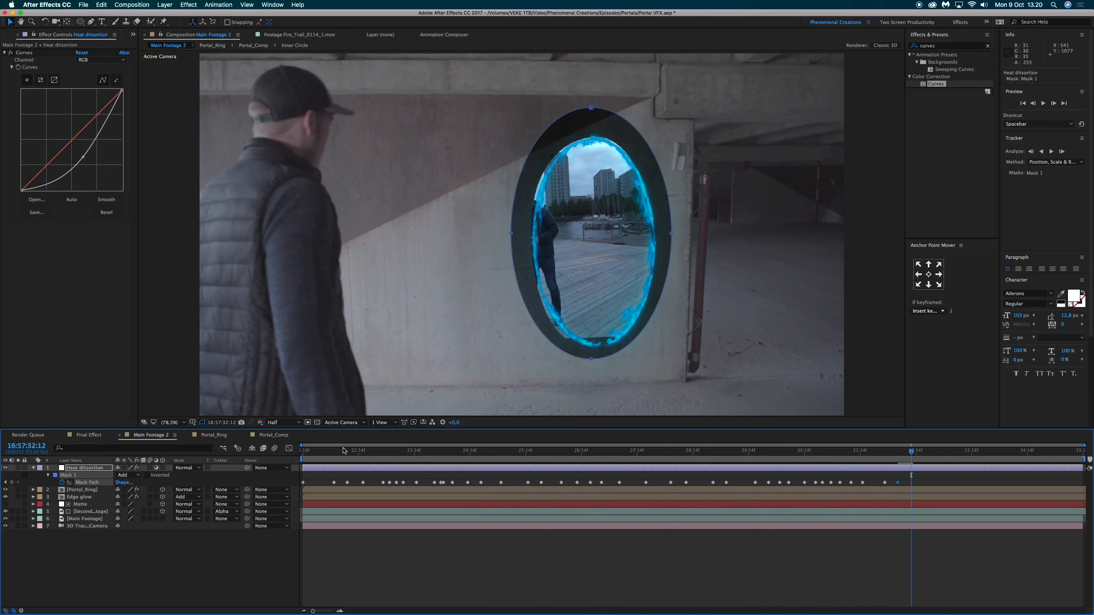
- Trim the composition to a work area ending at 16:57:32:10 and preview the tracked mask from the start
key(n)
right_click(630, 460)
click(649, 483)
drag(1077, 452, 300, 454)
key(space)
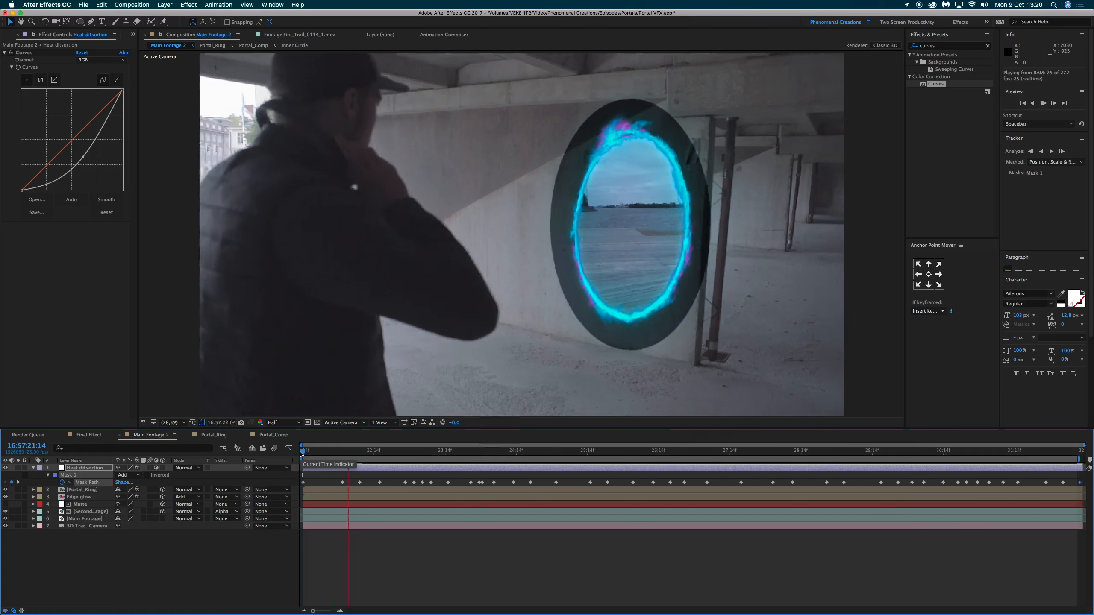
key(space)
- Feather the Heat distortion layer's mask by 63 pixels and remove the layer's Curves effect
key(f)
drag(127, 482, 155, 482)
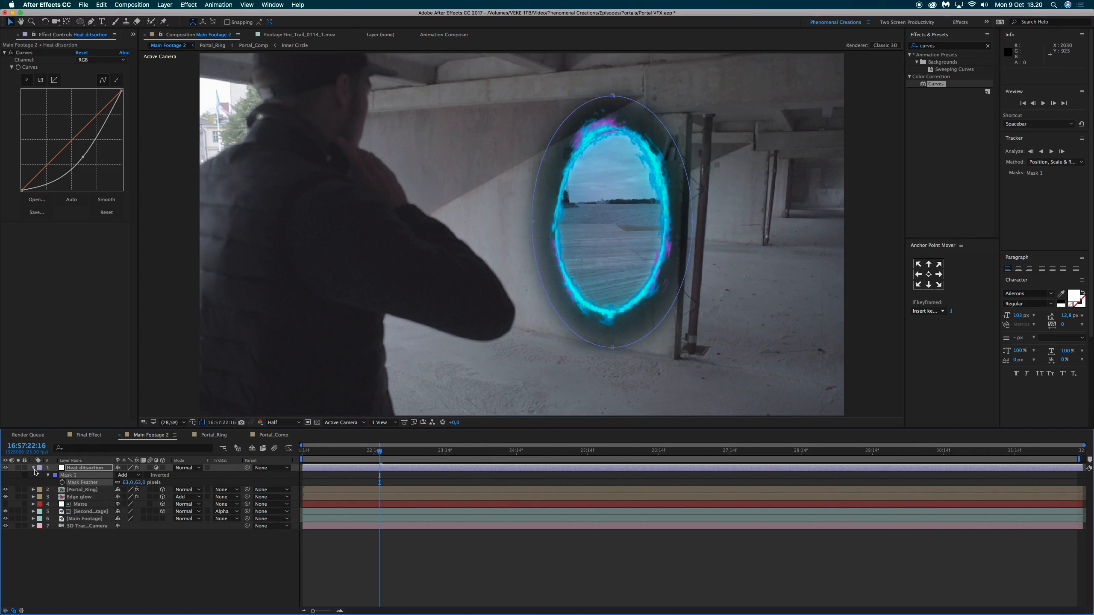
click(34, 468)
click(24, 52)
key(Delete)
- Apply the Video Copilot Heat Distortion effect to the Heat distortion layer and set its Heat Amount to 10
click(943, 45)
text(heat)
double_click(946, 91)
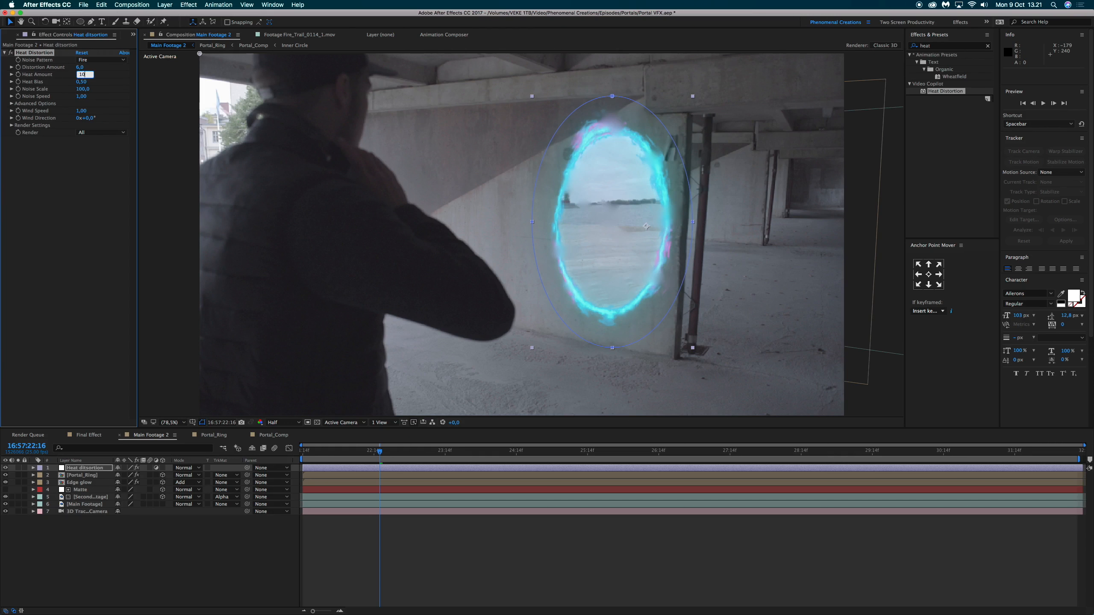
key(Return)
click(89, 435)
click(278, 436)
click(214, 435)
click(150, 435)
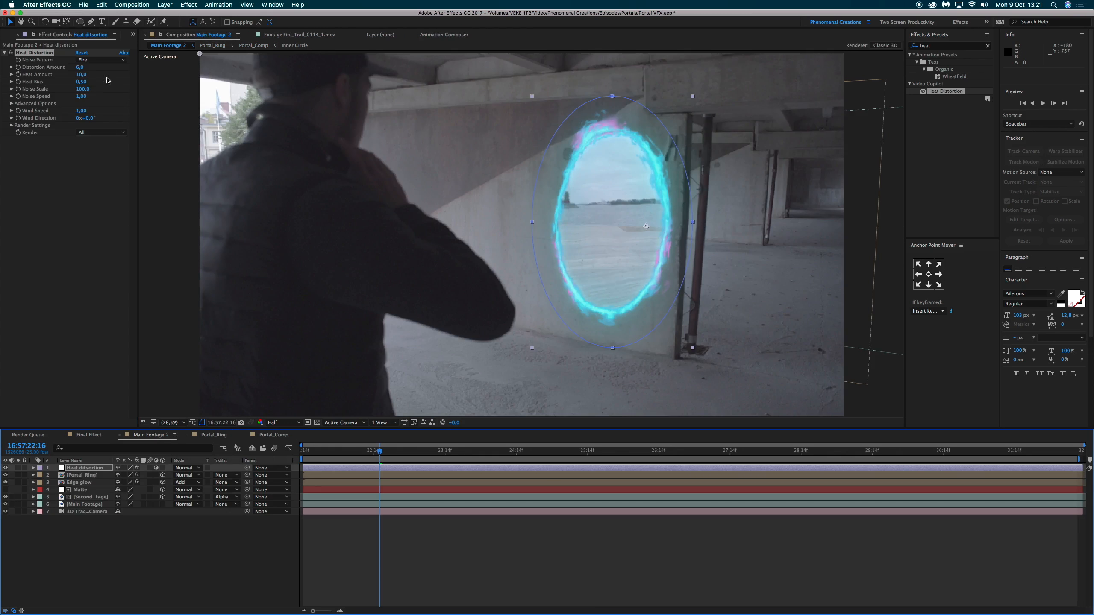
- Set the Heat Distortion effect's Wind Speed to 0,2 and preview the composition from its first frame
click(80, 110)
text(0,2)
click(303, 454)
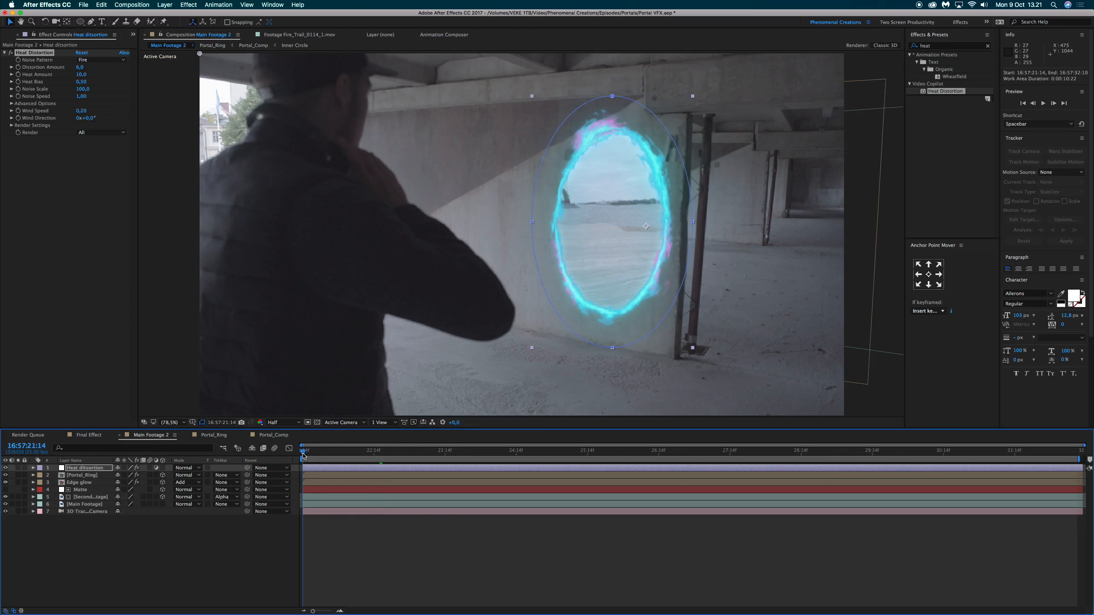
key(space)
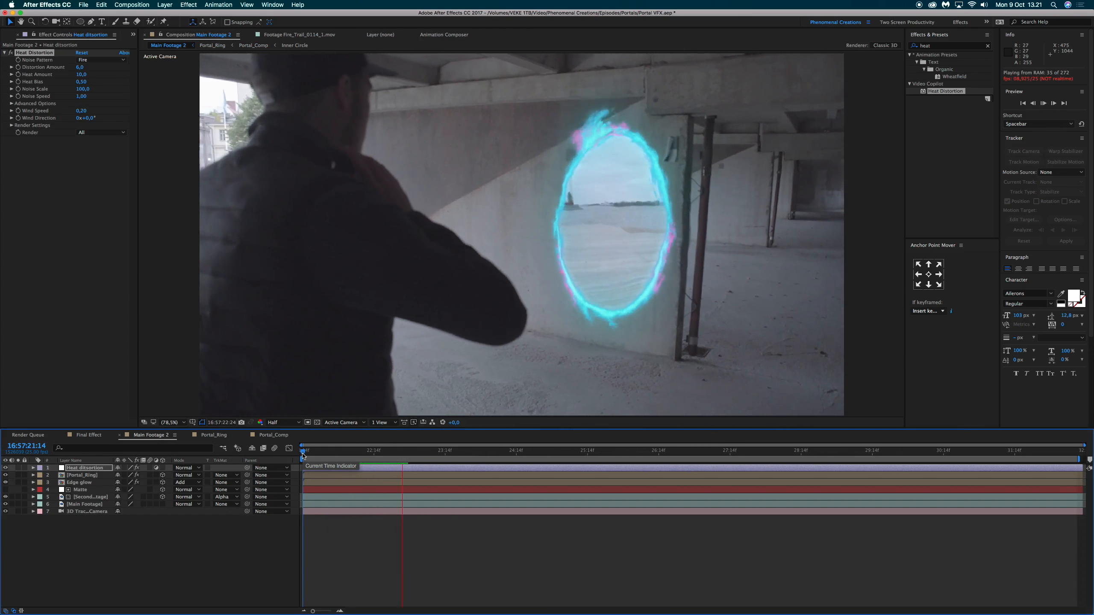
key(space)
- Play and scrub through the first seconds of the composition to examine the heat distortion around the portal
click(307, 452)
key(space)
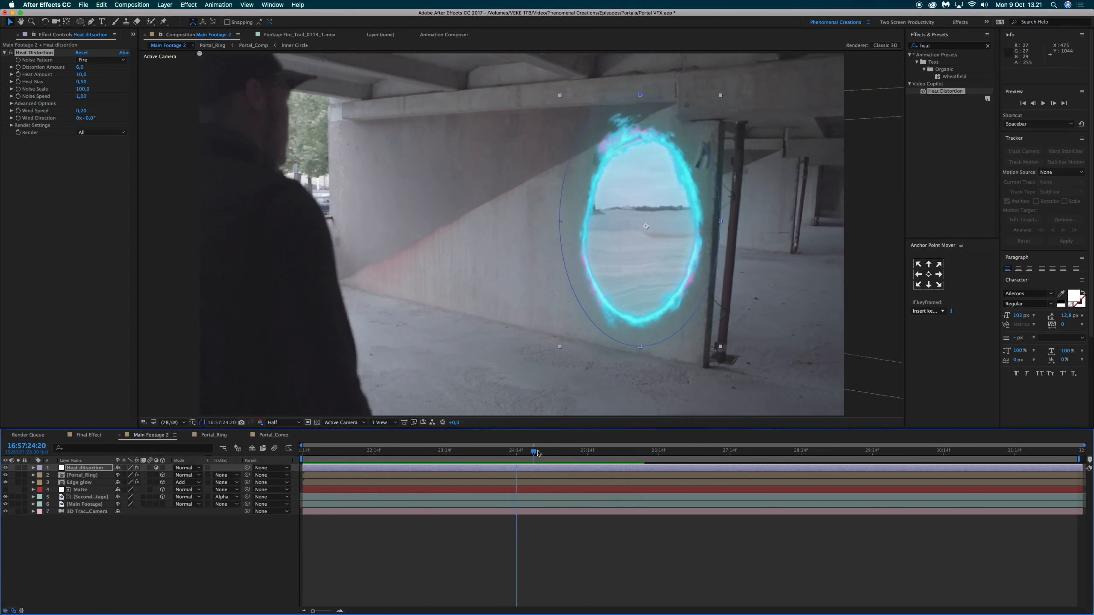
key(space)
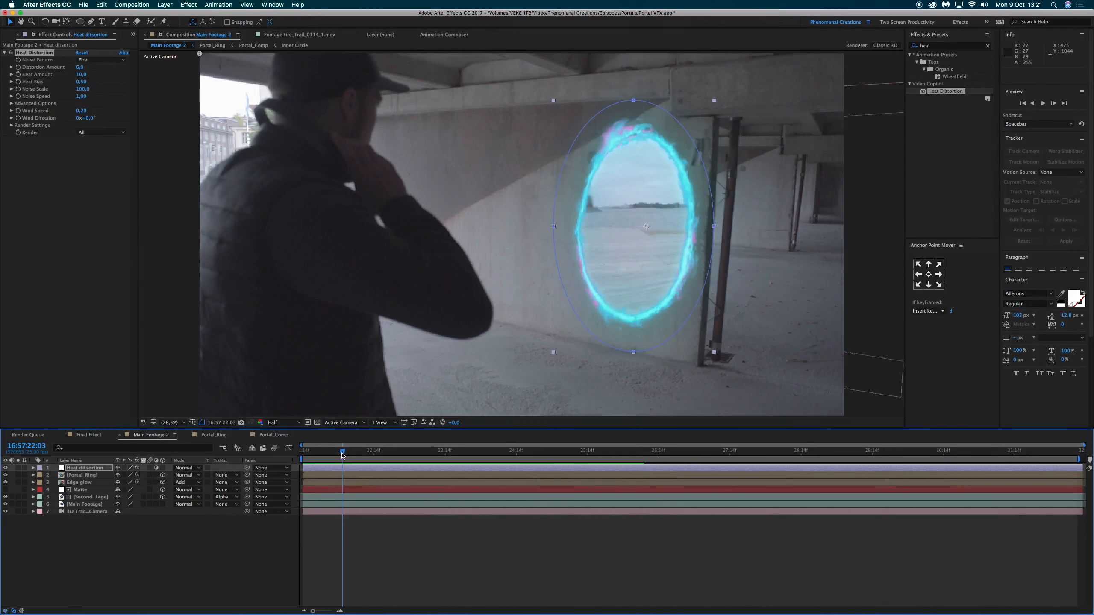
drag(448, 451, 528, 457)
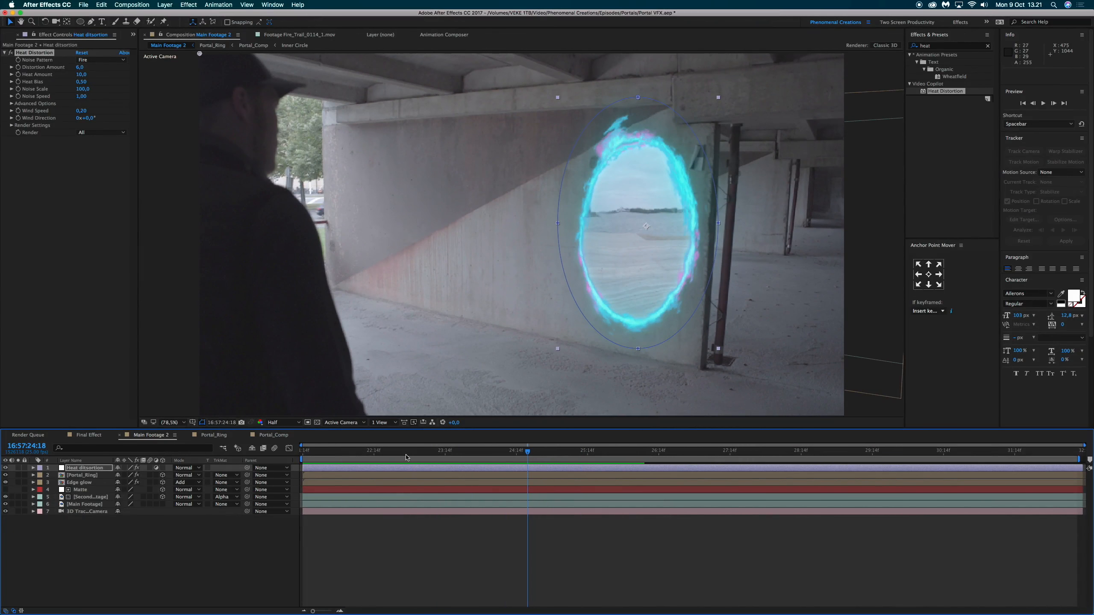
key(space)
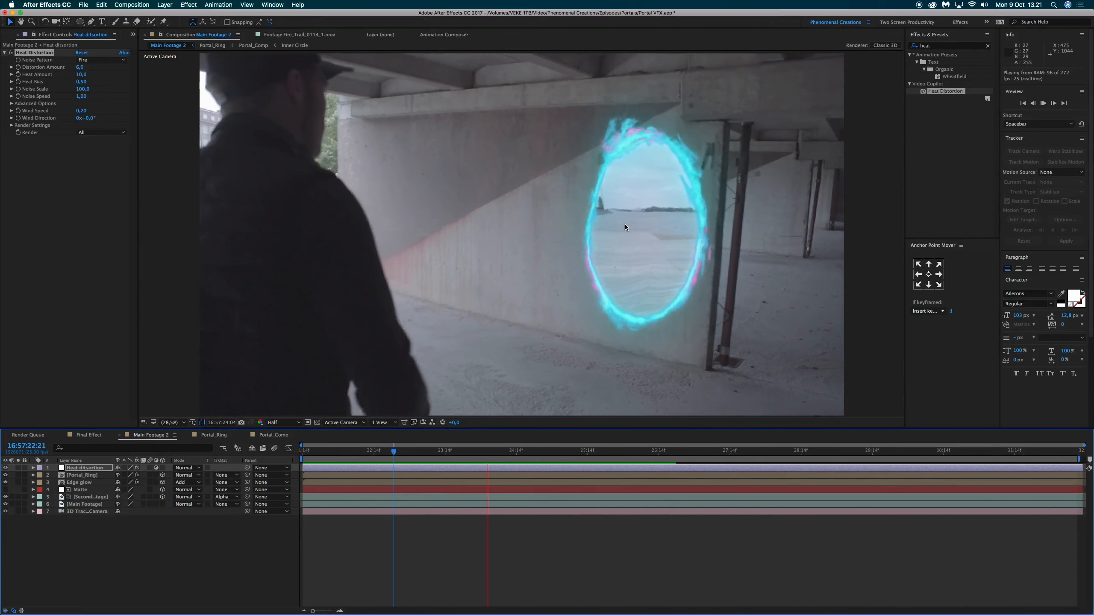
key(space)
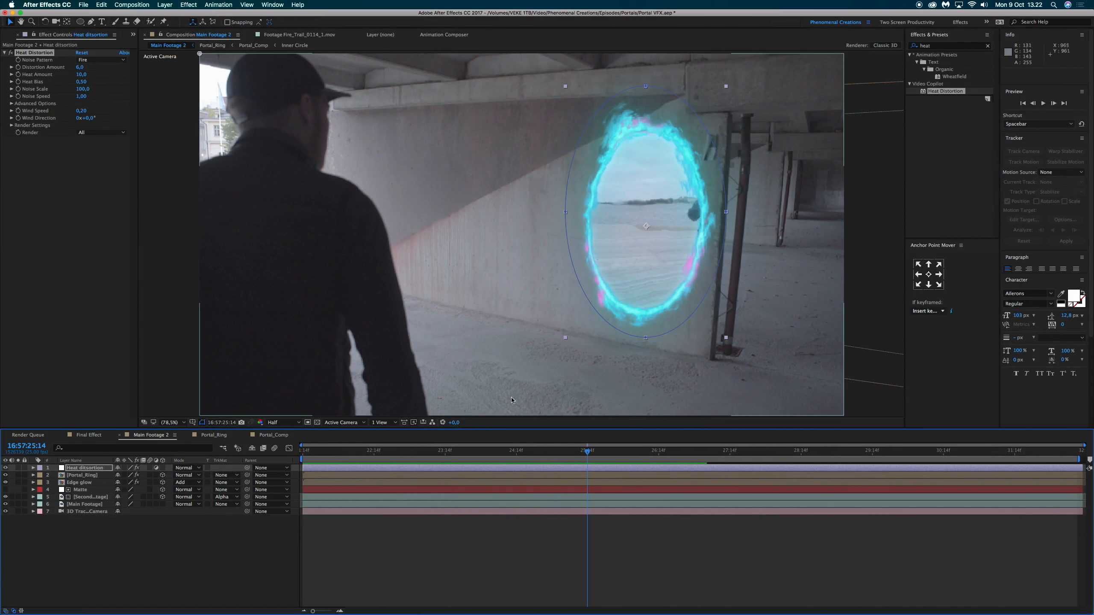
drag(390, 454, 448, 457)
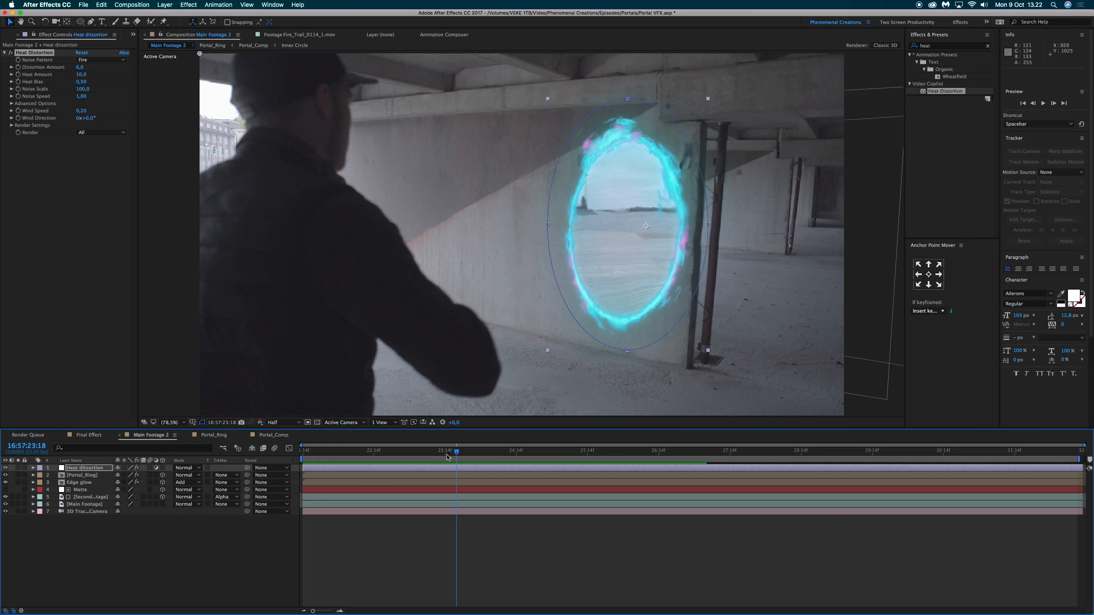
click(215, 533)
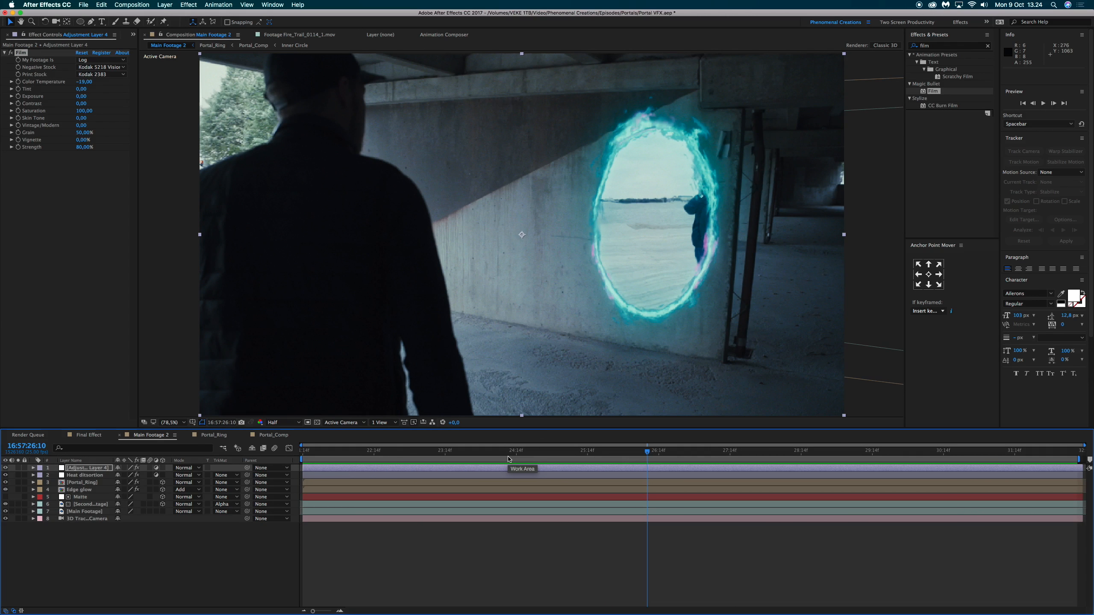
- Scrub the composition to 16:57:29:08 to review the Film colour grade on the adjustment layer over the portal shot
drag(370, 452, 705, 466)
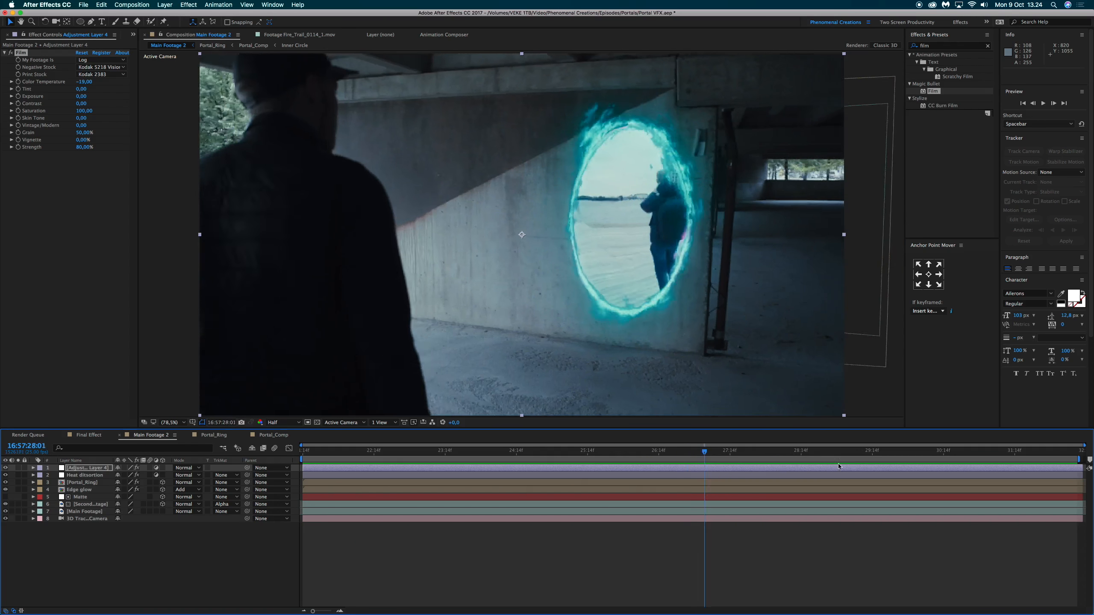
drag(838, 466, 855, 468)
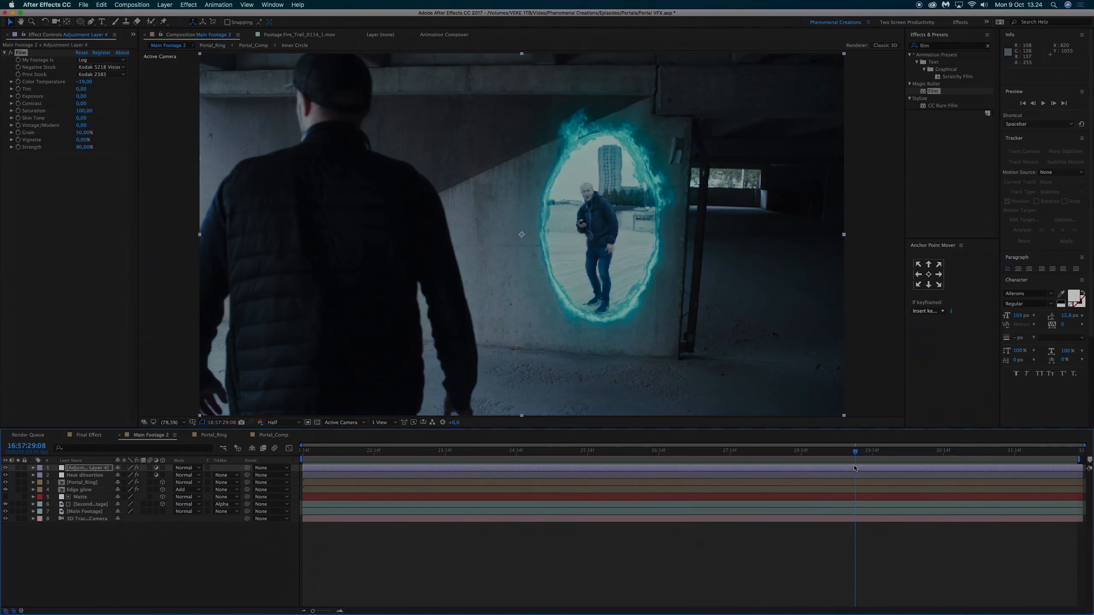